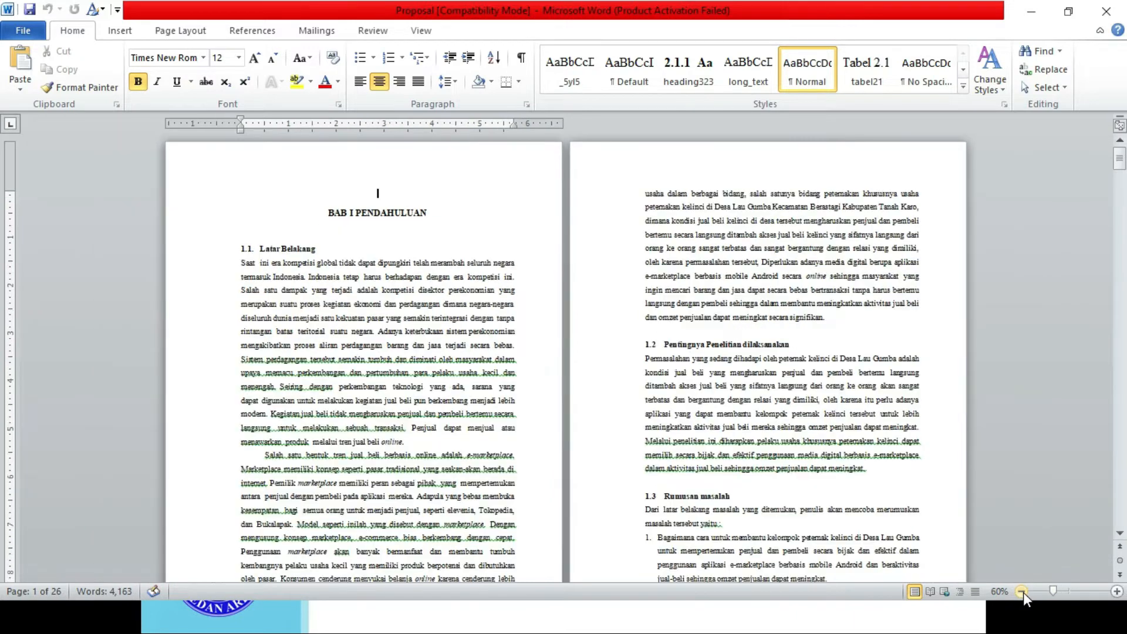
Look over the proposal's pages from a multi-page overview and at reading size, ending at the start of chapter one.
{"action": "left_click", "coordinate": [1022, 591]}
{"action": "left_click", "coordinate": [1022, 592]}
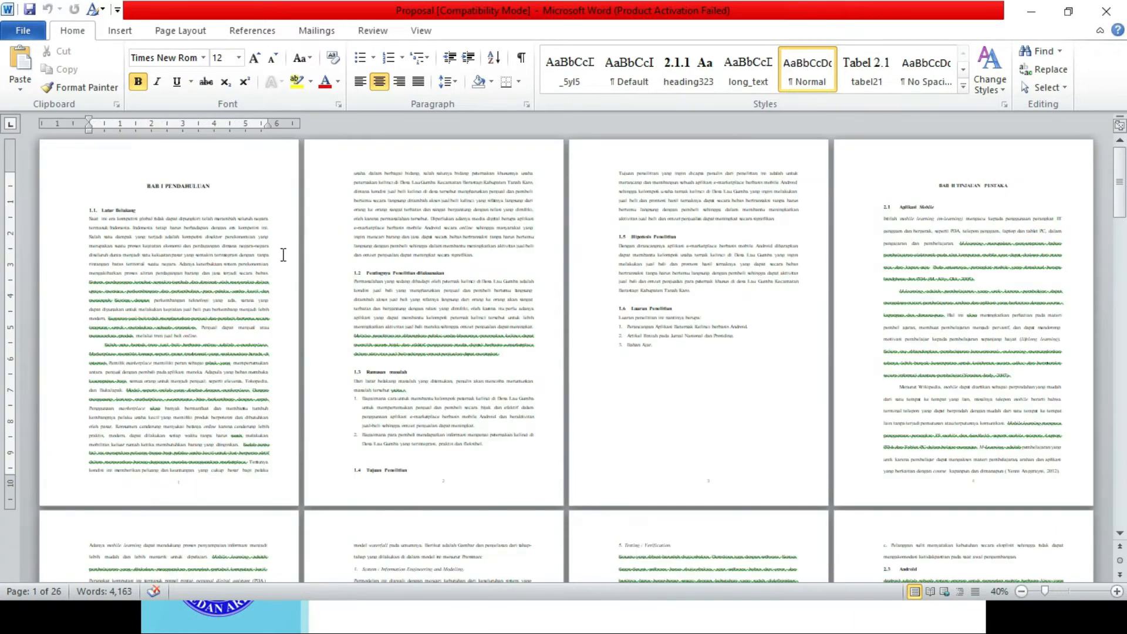
{"action": "left_click_drag", "start_coordinate": [1123, 204], "coordinate": [1124, 379]}
{"action": "left_click_drag", "start_coordinate": [3, 381], "coordinate": [3, 380]}
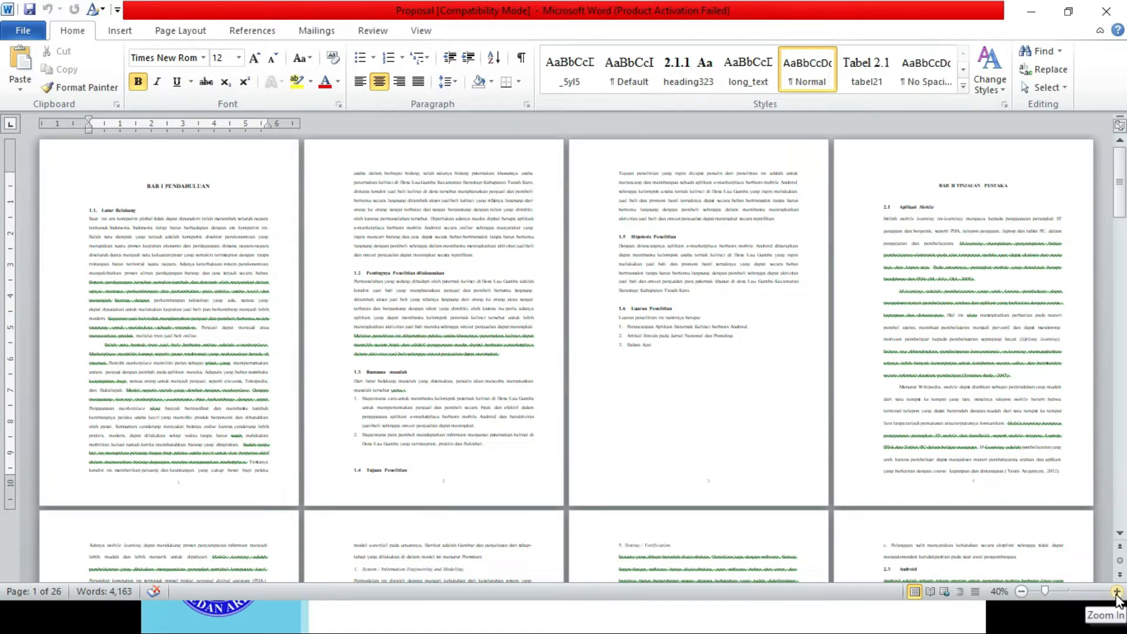
{"action": "left_click", "coordinate": [1117, 592]}
{"action": "left_click", "coordinate": [1116, 592]}
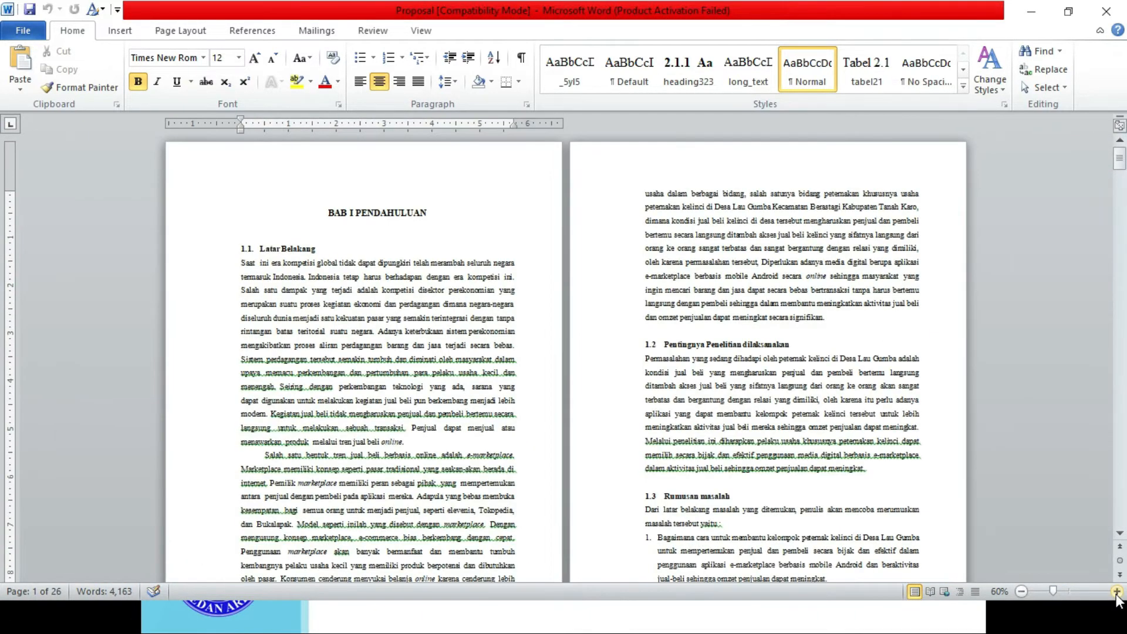
{"action": "left_click", "coordinate": [1116, 592]}
{"action": "left_click", "coordinate": [1117, 593]}
{"action": "left_click", "coordinate": [1117, 593]}
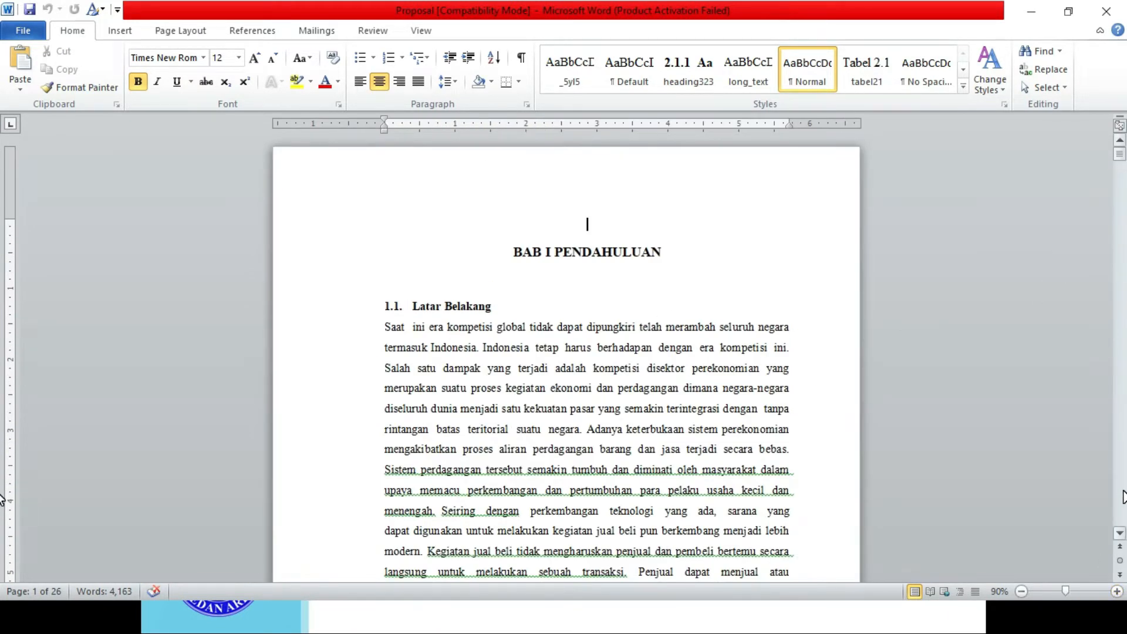
{"action": "left_click", "coordinate": [1122, 493]}
{"action": "left_click", "coordinate": [1120, 144]}
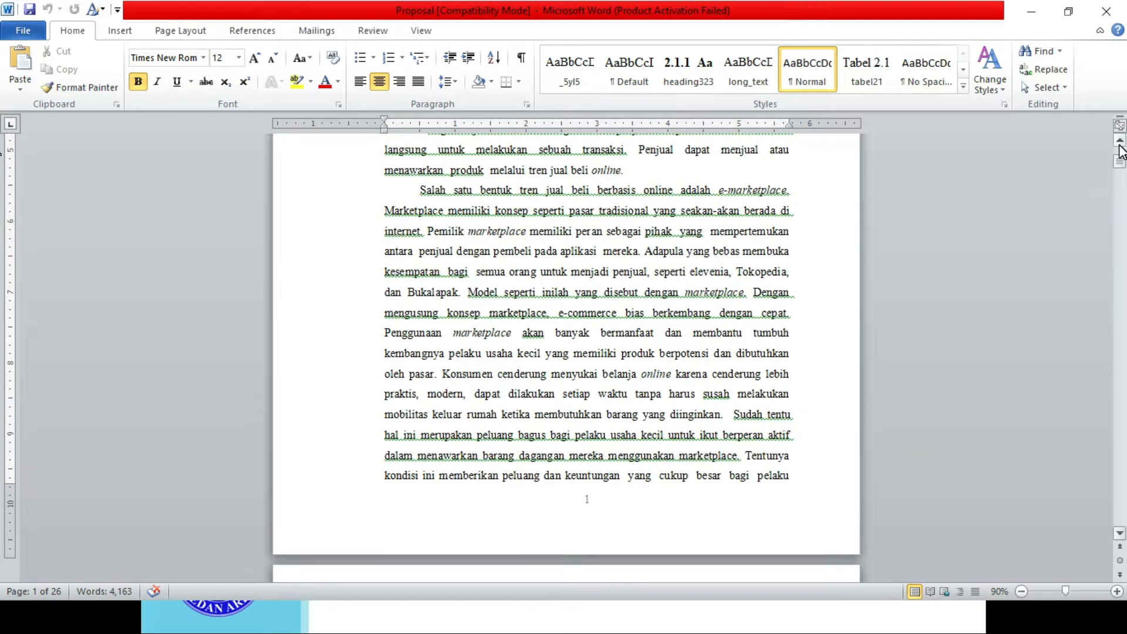
{"action": "left_click_drag", "start_coordinate": [1119, 144], "coordinate": [1120, 146]}
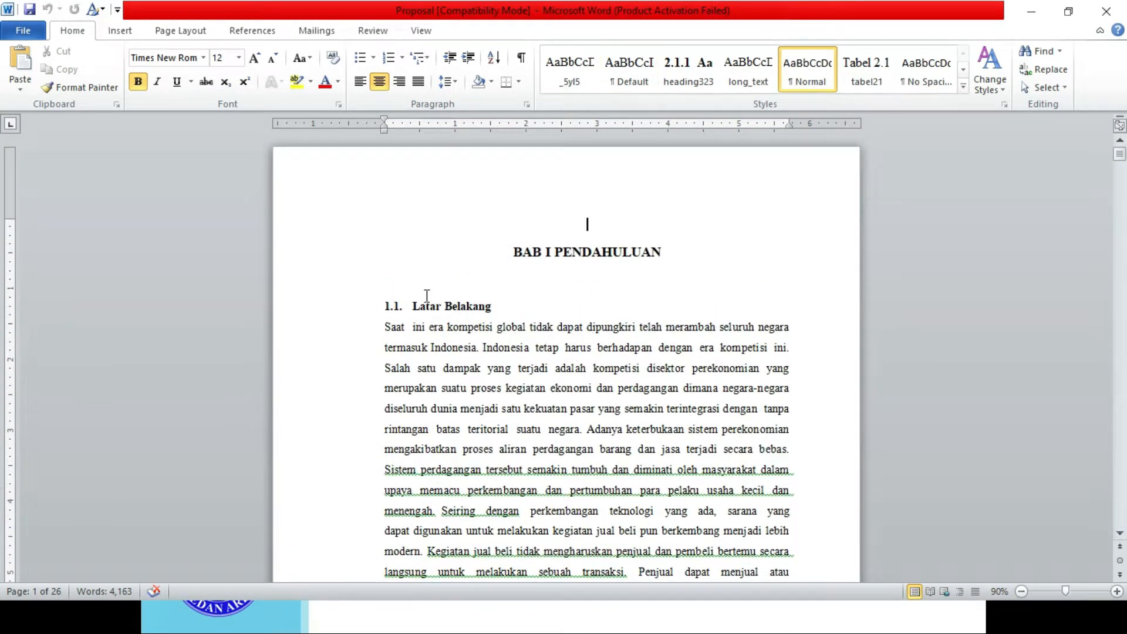
Assign the chapter title "BAB I PENDAHULUAN" to Level 1 of the table of contents.
{"action": "left_click", "coordinate": [571, 251]}
{"action": "left_click_drag", "start_coordinate": [511, 251], "coordinate": [650, 248]}
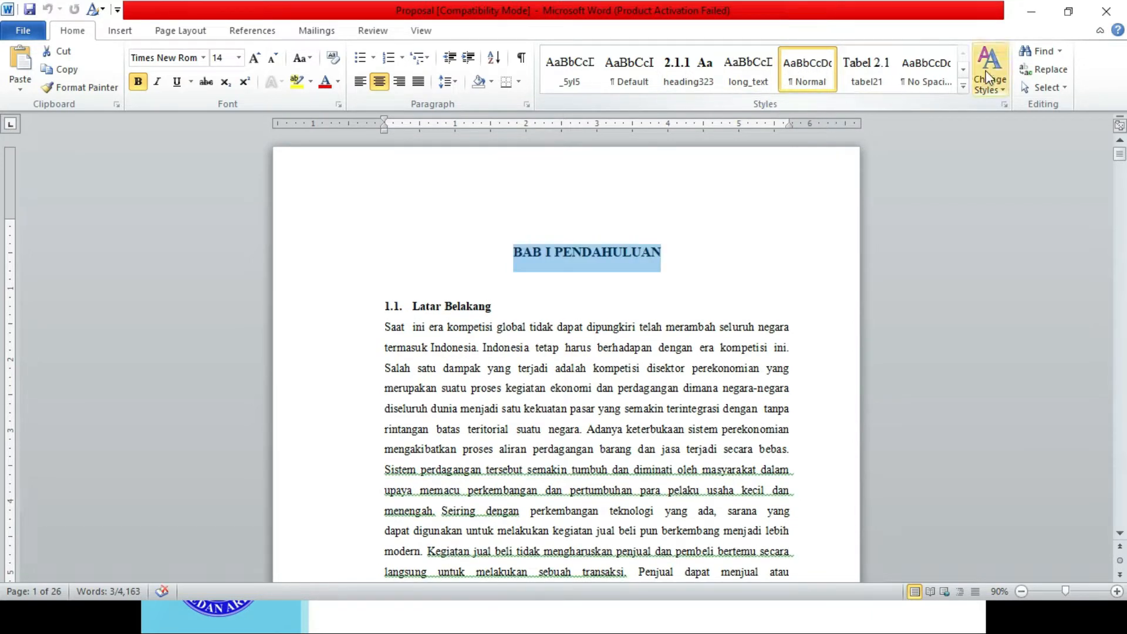
{"action": "left_click", "coordinate": [963, 70]}
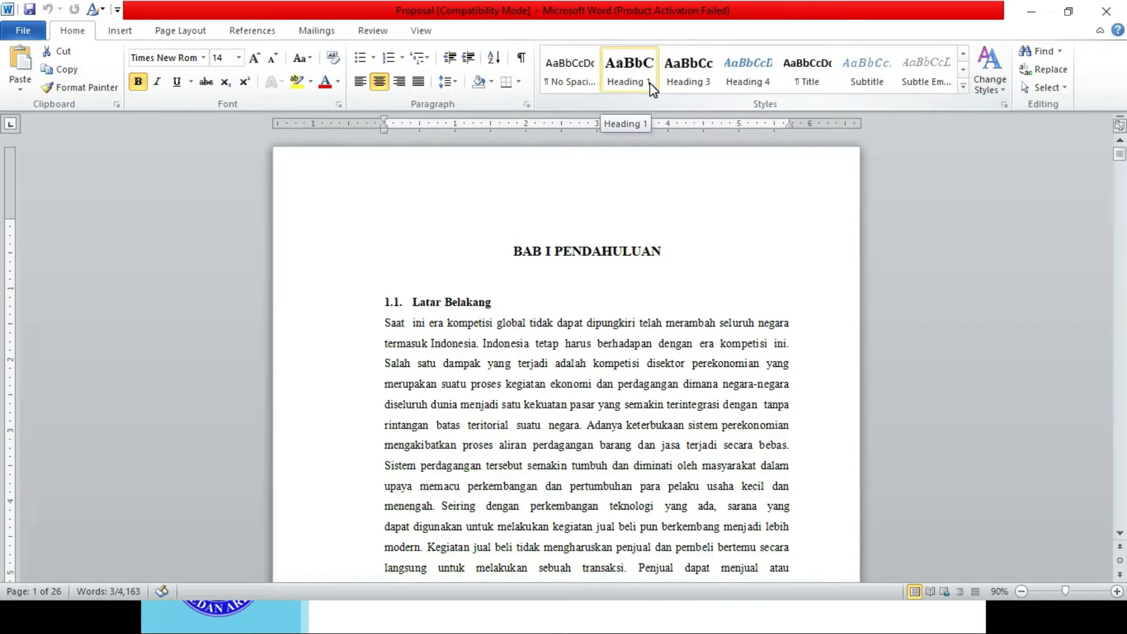
{"action": "left_click", "coordinate": [250, 33]}
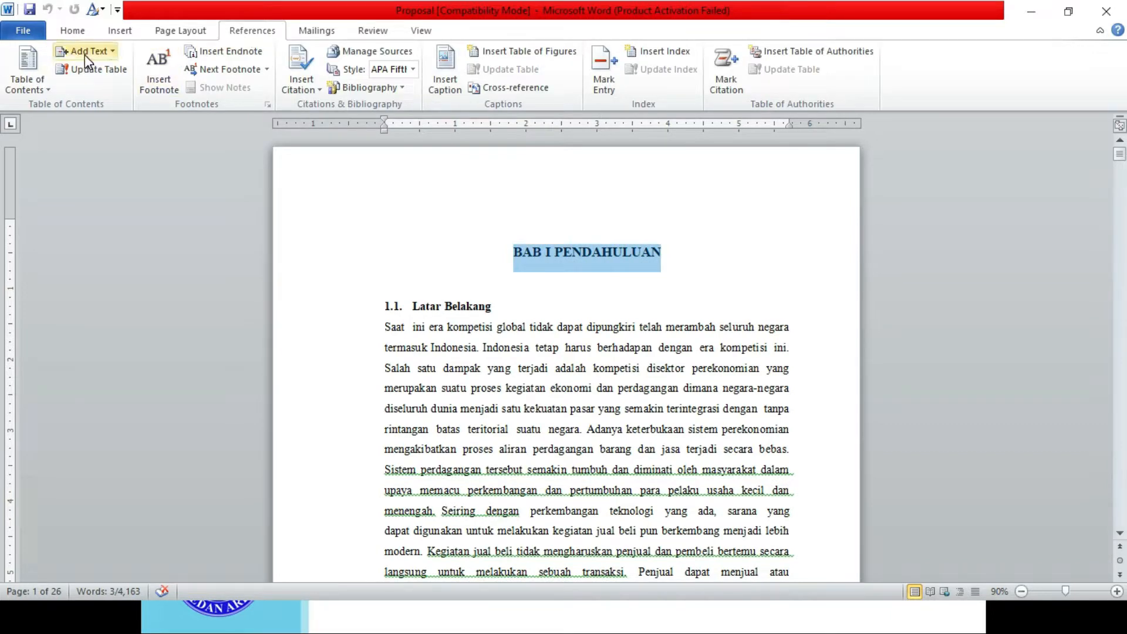
{"action": "left_click", "coordinate": [112, 56]}
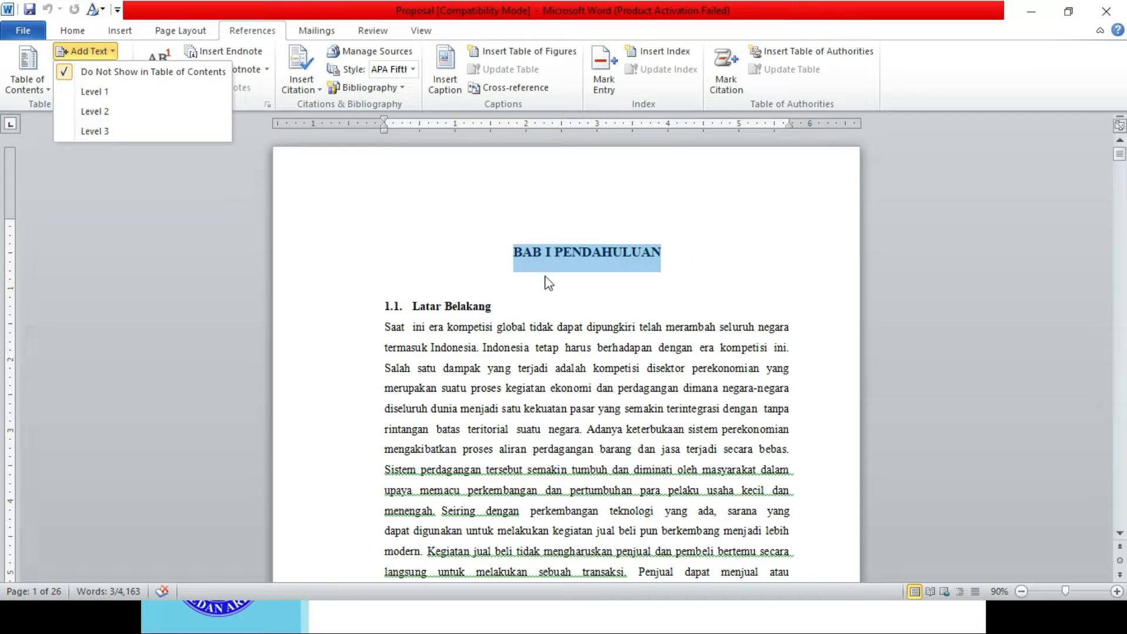
{"action": "left_click", "coordinate": [96, 91]}
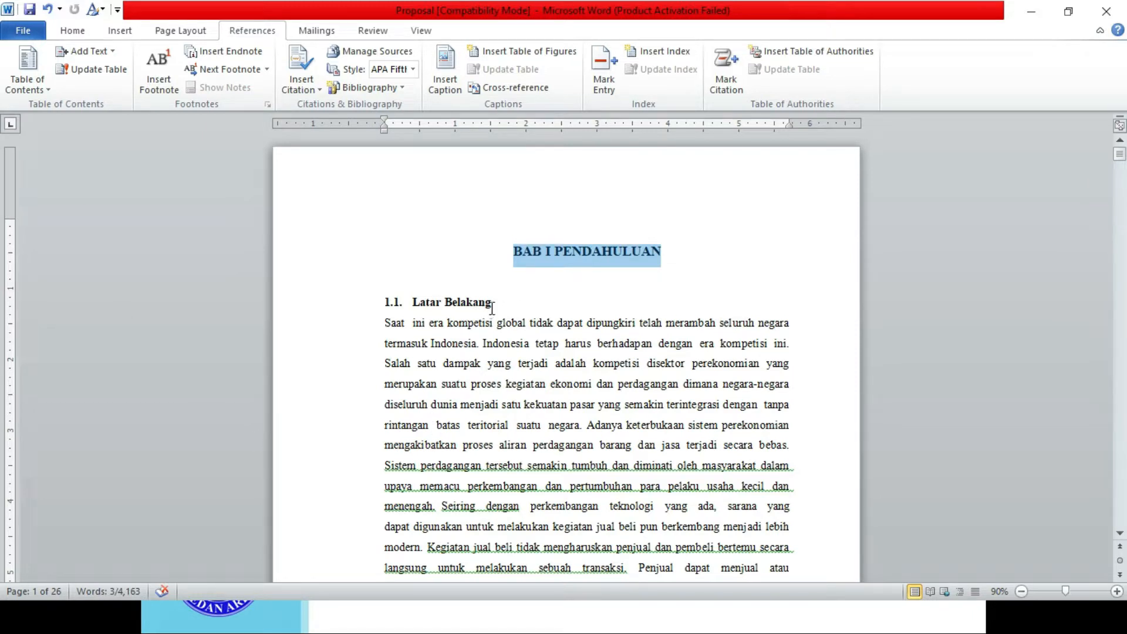
Assign the subheading "1.1. Latar Belakang" to Level 2 of the table of contents.
{"action": "left_click_drag", "start_coordinate": [493, 303], "coordinate": [385, 303]}
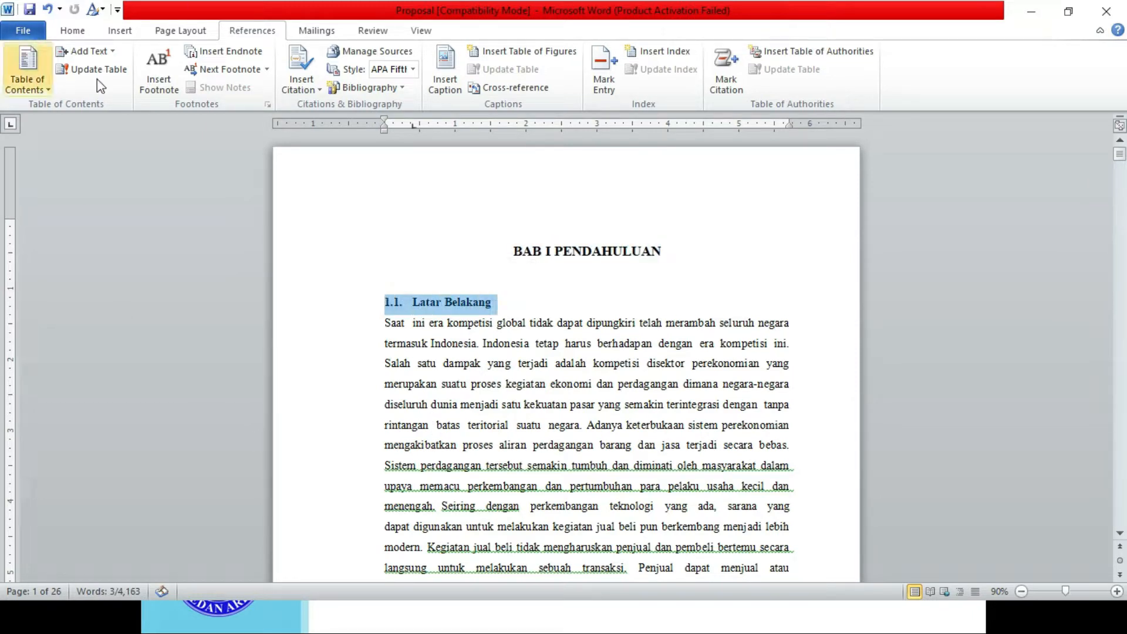
{"action": "left_click", "coordinate": [88, 51]}
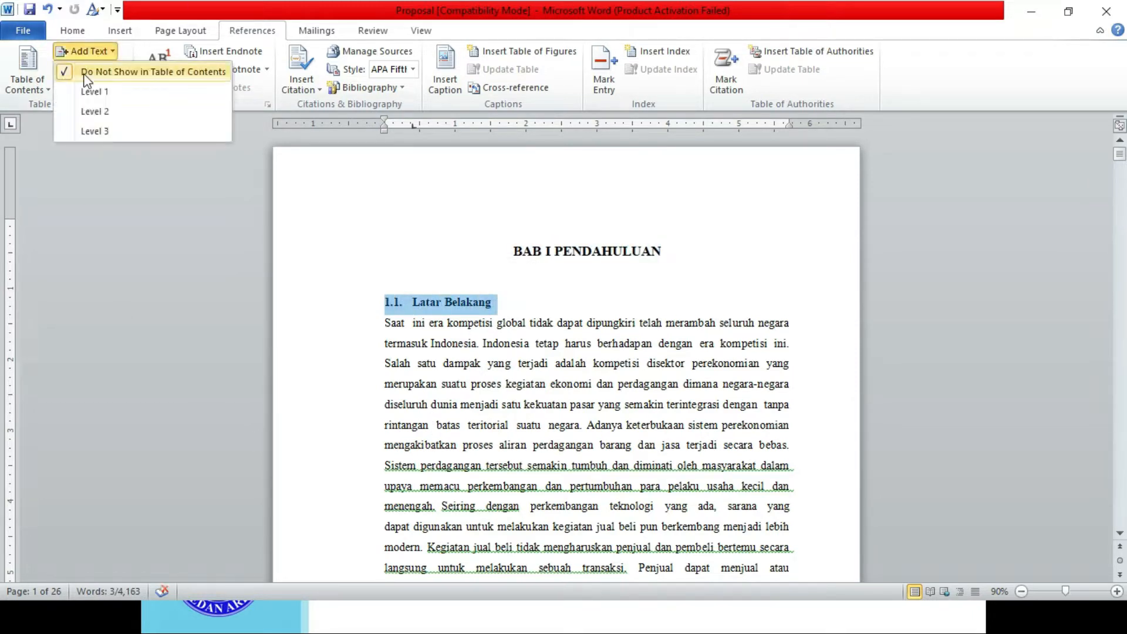
{"action": "left_click", "coordinate": [91, 112]}
Select the "BAB I PENDAHULUAN" title and open its Heading 1 style for modification, keeping the title in view.
{"action": "left_click", "coordinate": [72, 30]}
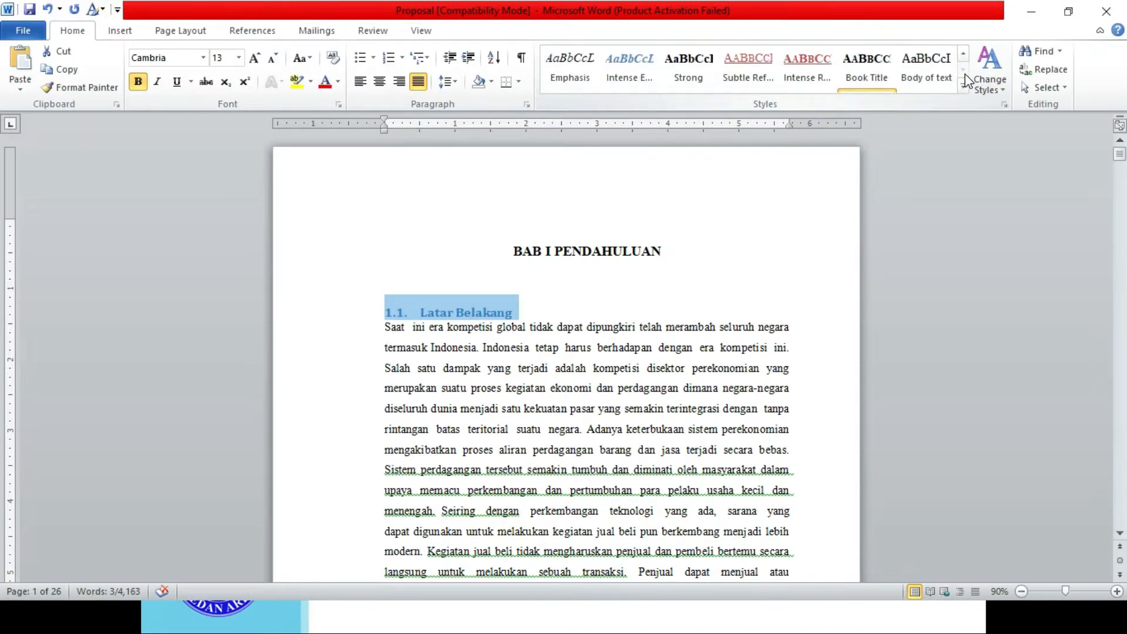
{"action": "left_click", "coordinate": [572, 252]}
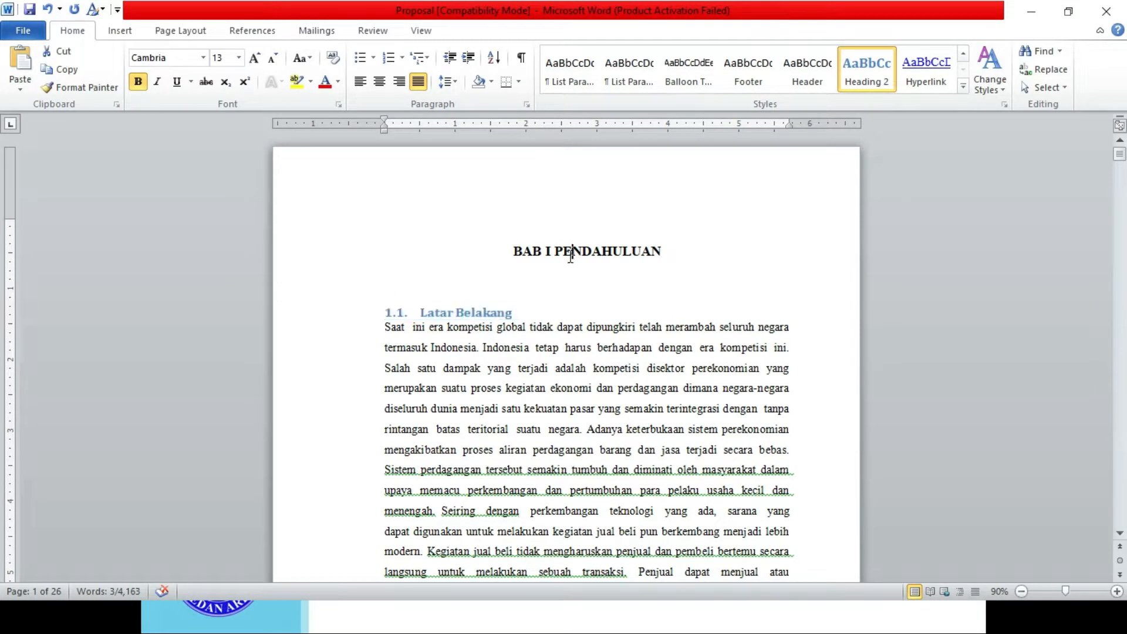
{"action": "mouse_move", "coordinate": [512, 252]}
{"action": "left_mouse_down"}
{"action": "mouse_move", "coordinate": [662, 253]}
{"action": "mouse_move", "coordinate": [520, 250]}
{"action": "left_mouse_up"}
{"action": "left_click", "coordinate": [639, 252]}
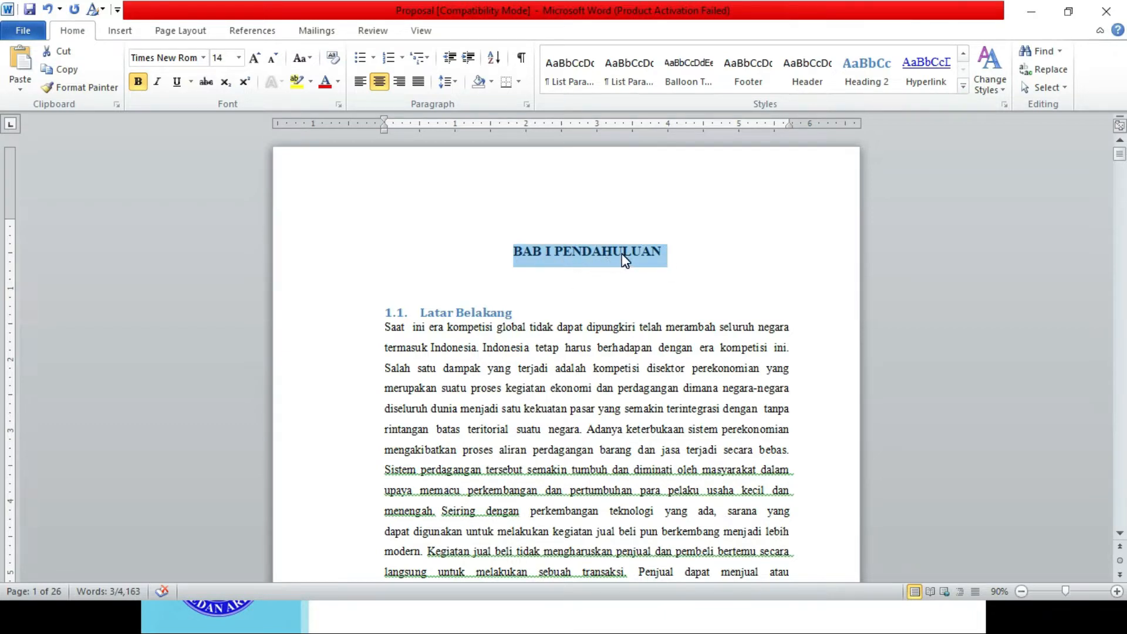
{"action": "left_click", "coordinate": [964, 84]}
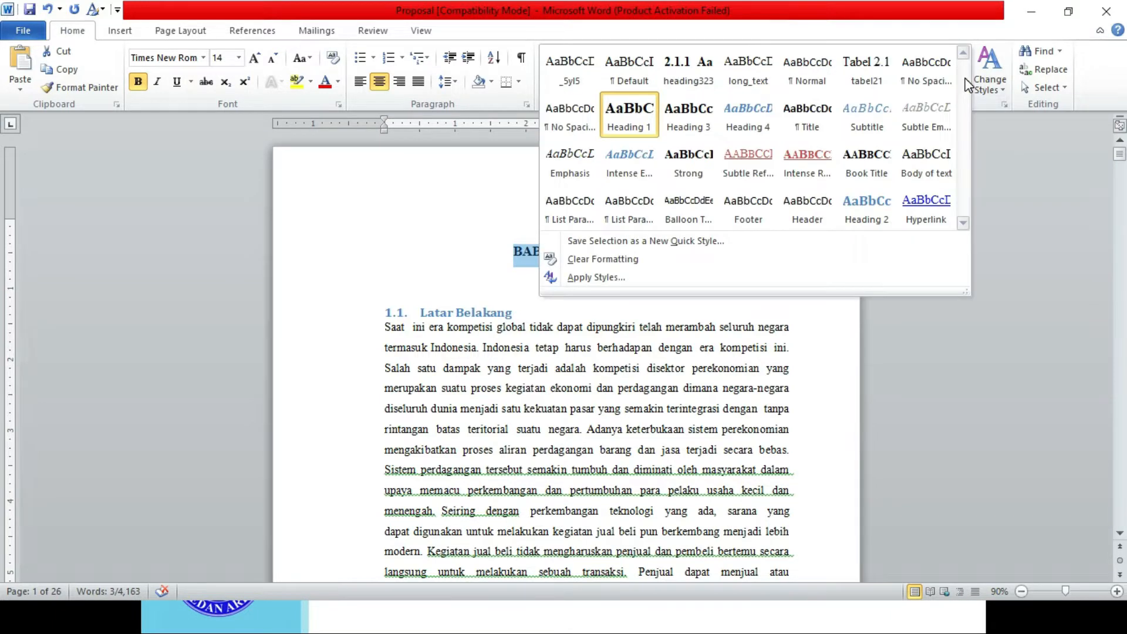
{"action": "right_click", "coordinate": [620, 121]}
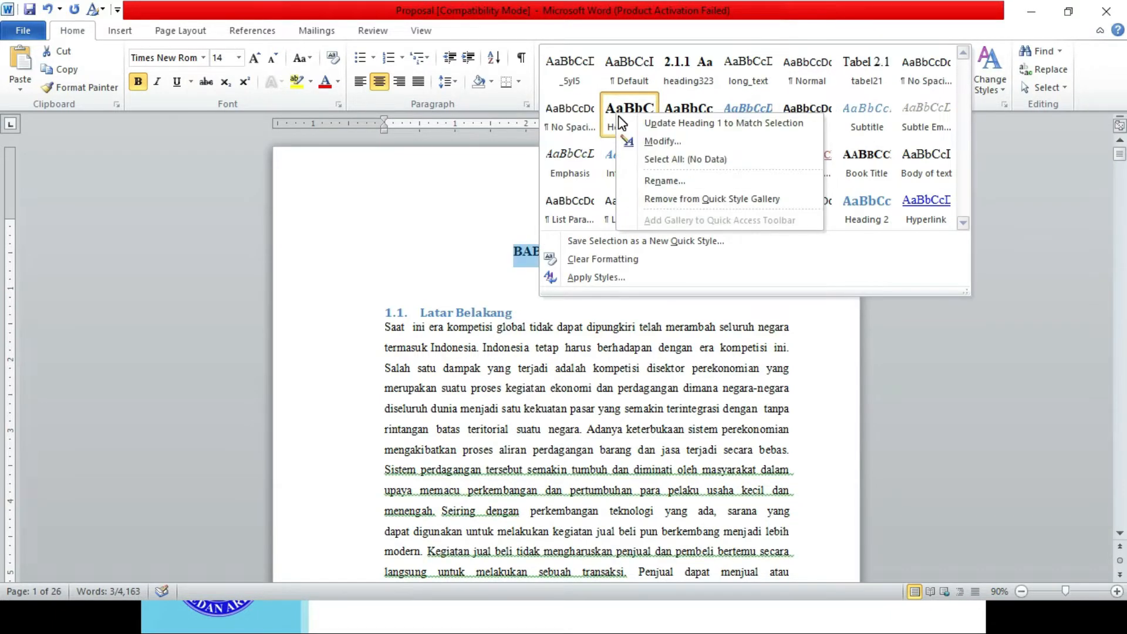
{"action": "left_click", "coordinate": [671, 146]}
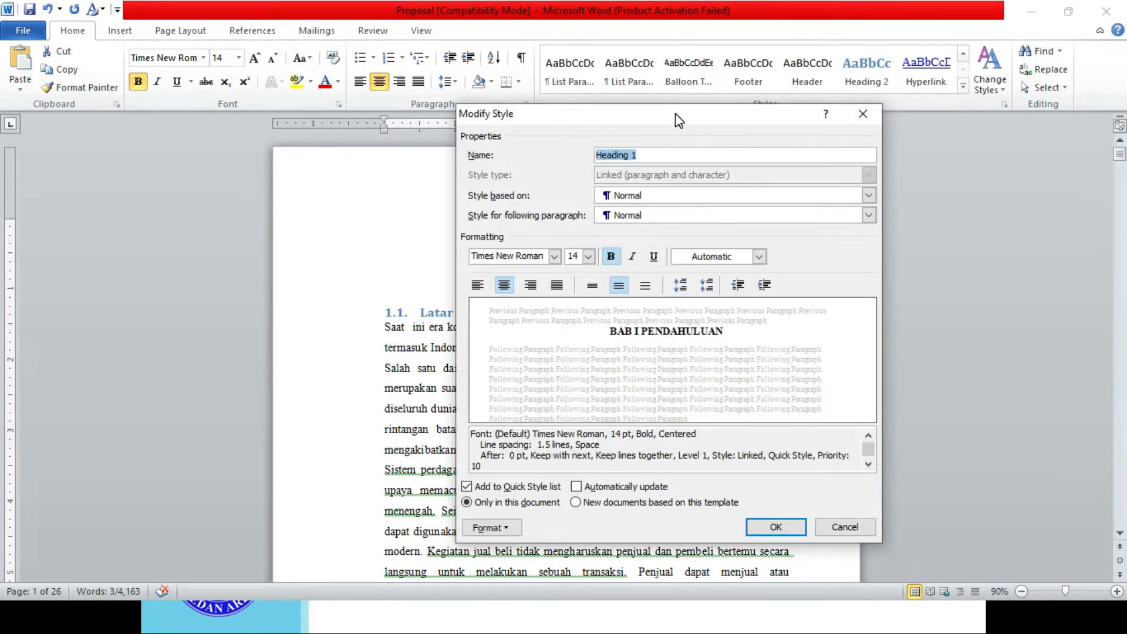
{"action": "left_click_drag", "start_coordinate": [679, 120], "coordinate": [292, 115]}
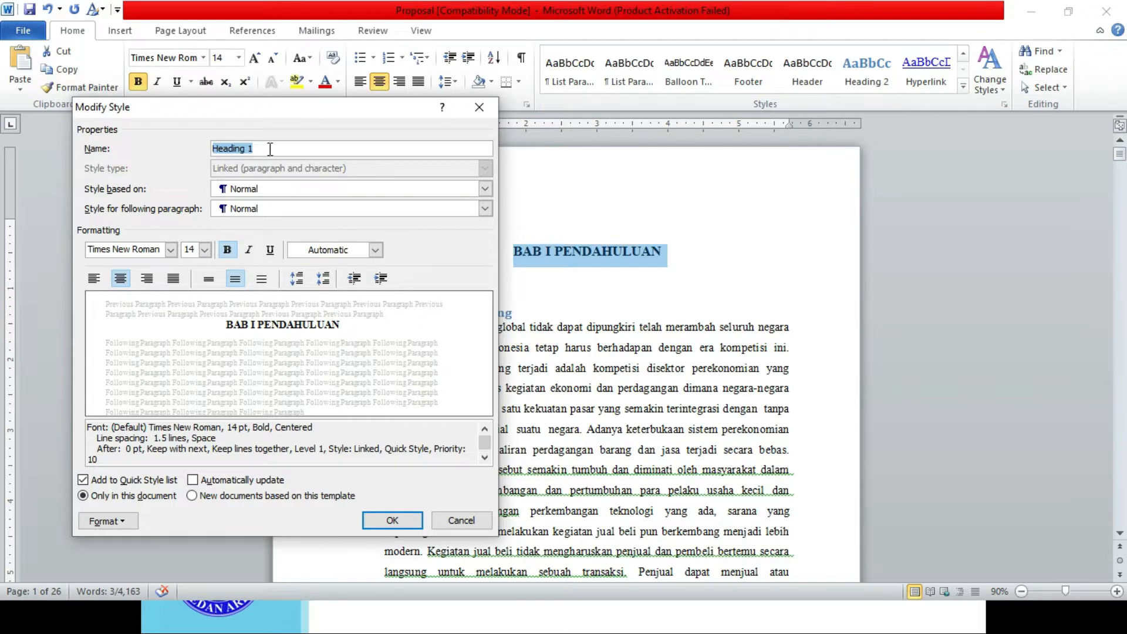
{"action": "left_click_drag", "start_coordinate": [305, 114], "coordinate": [316, 102]}
Set the Heading 1 style's font to Times New Roman at size 14.
{"action": "left_click", "coordinate": [181, 237]}
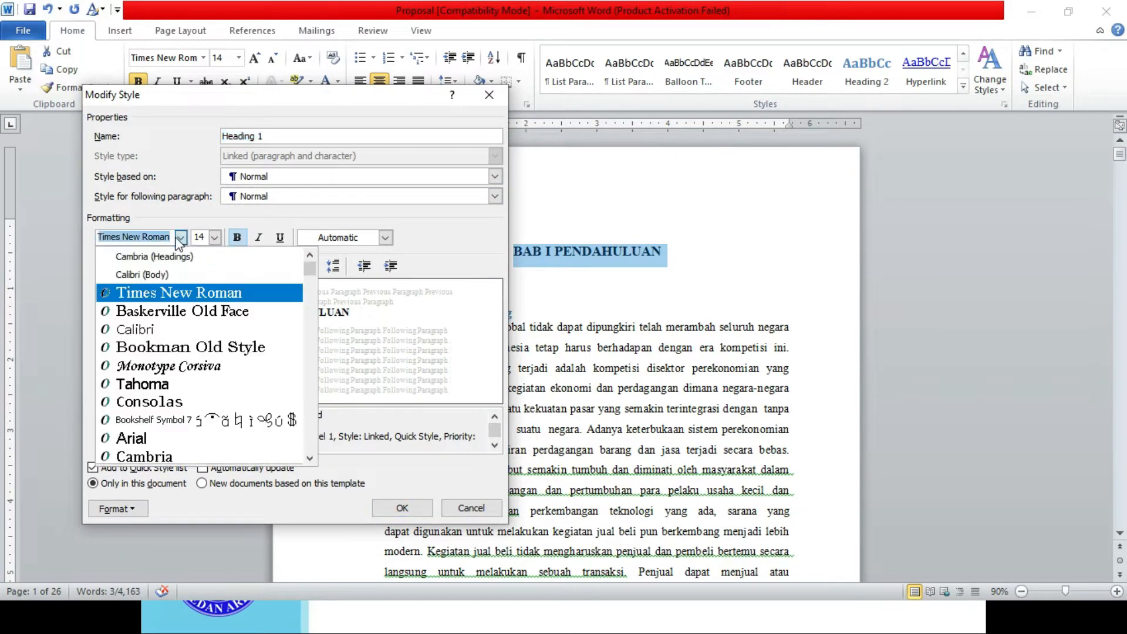
{"action": "left_click", "coordinate": [182, 293]}
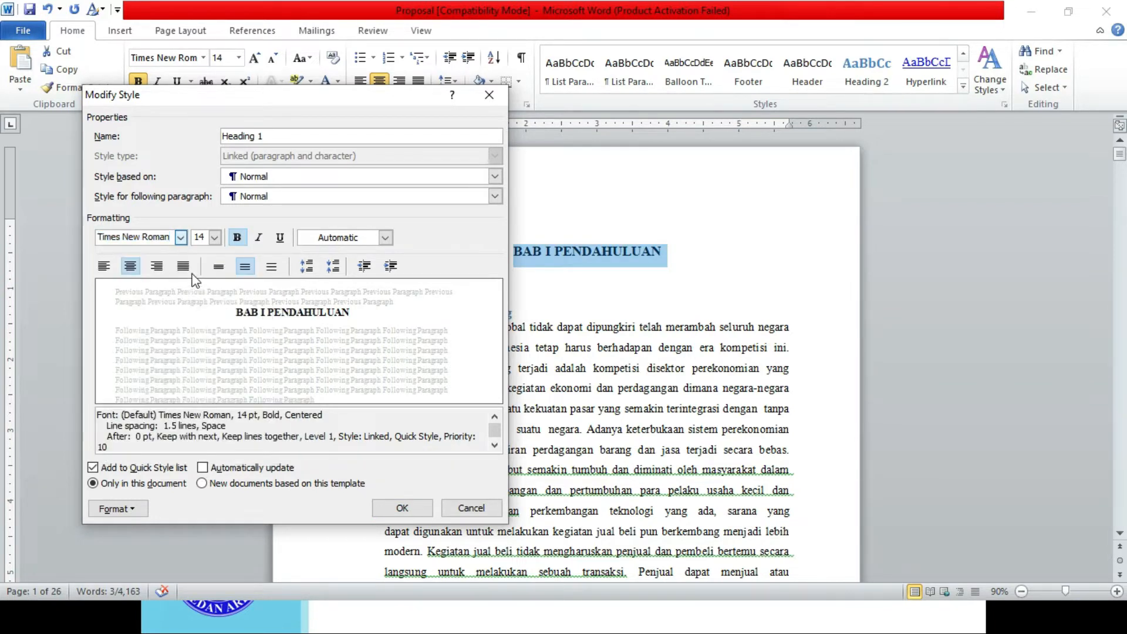
{"action": "double_click", "coordinate": [205, 238]}
{"action": "left_click", "coordinate": [212, 238]}
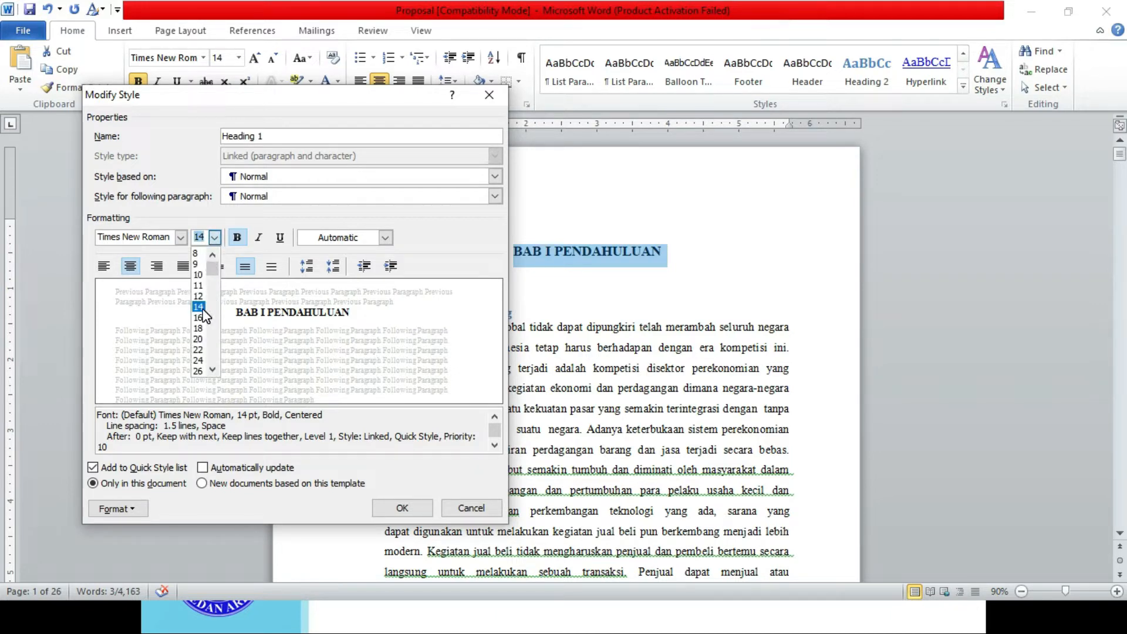
{"action": "left_click", "coordinate": [202, 228]}
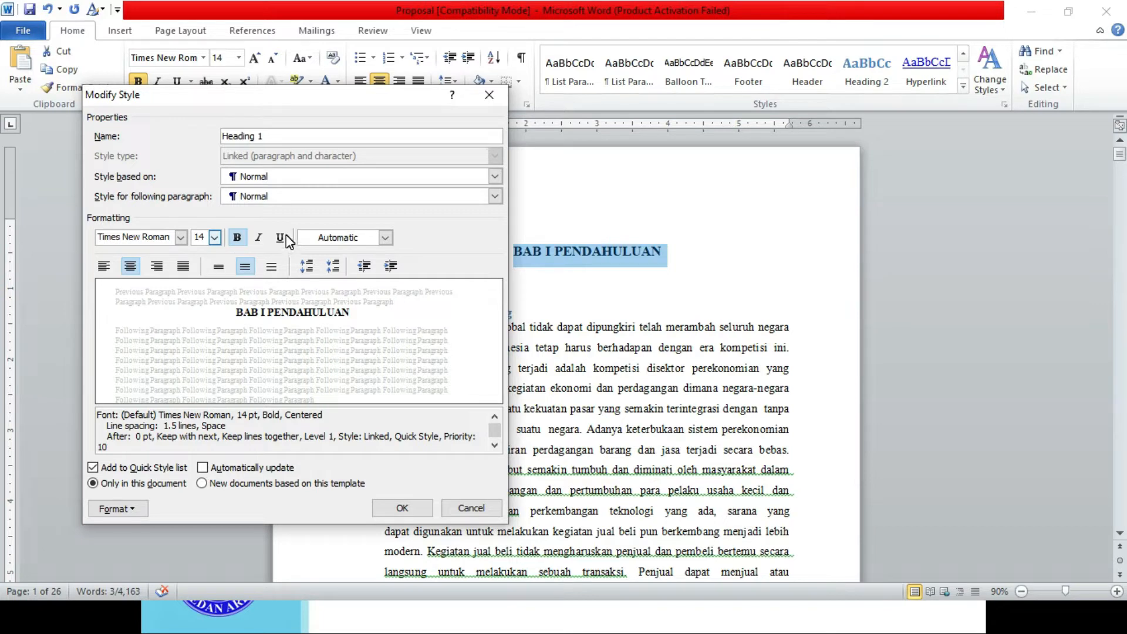
Try left, right and justified alignment for the Heading 1 style and return it to centered.
{"action": "left_click", "coordinate": [104, 267]}
{"action": "left_click", "coordinate": [157, 268]}
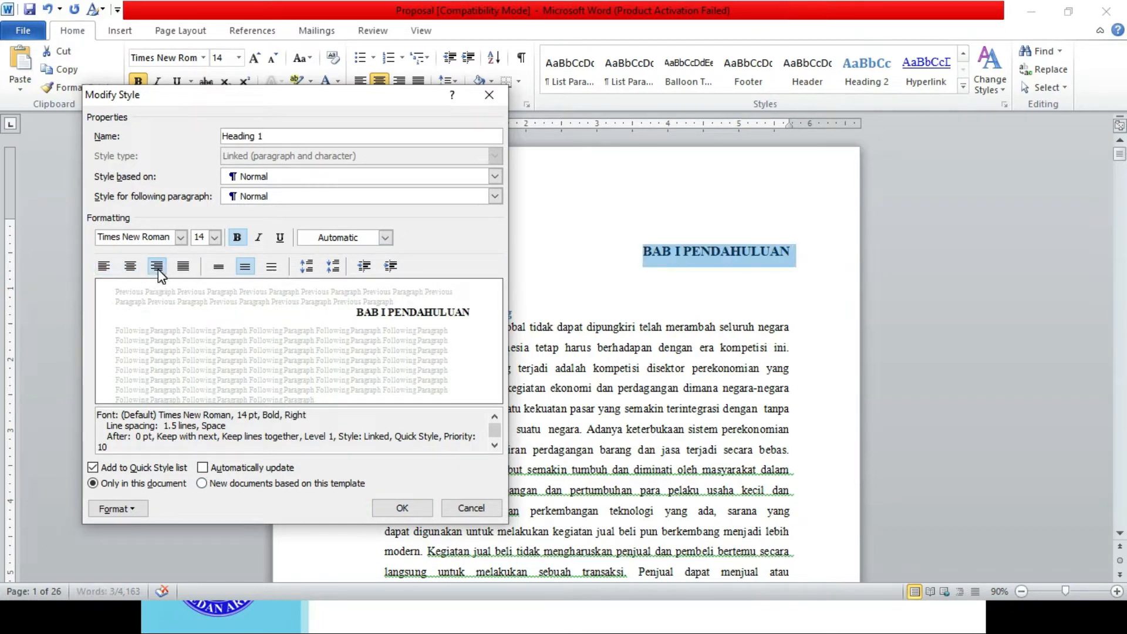
{"action": "left_click", "coordinate": [131, 267]}
{"action": "left_click", "coordinate": [183, 267]}
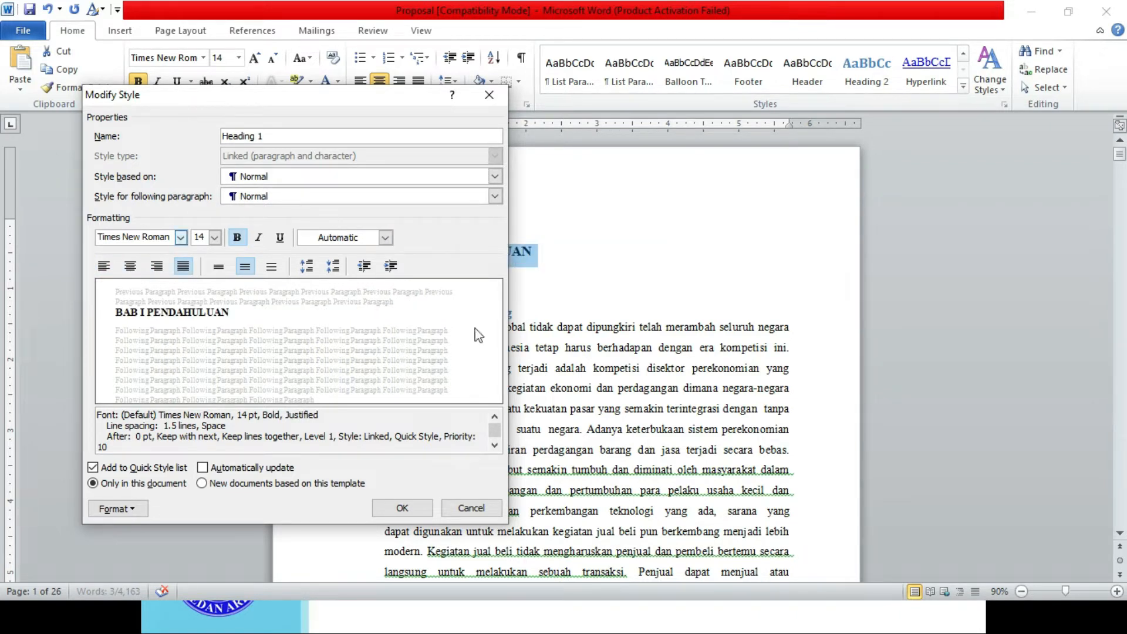
{"action": "left_click", "coordinate": [131, 267]}
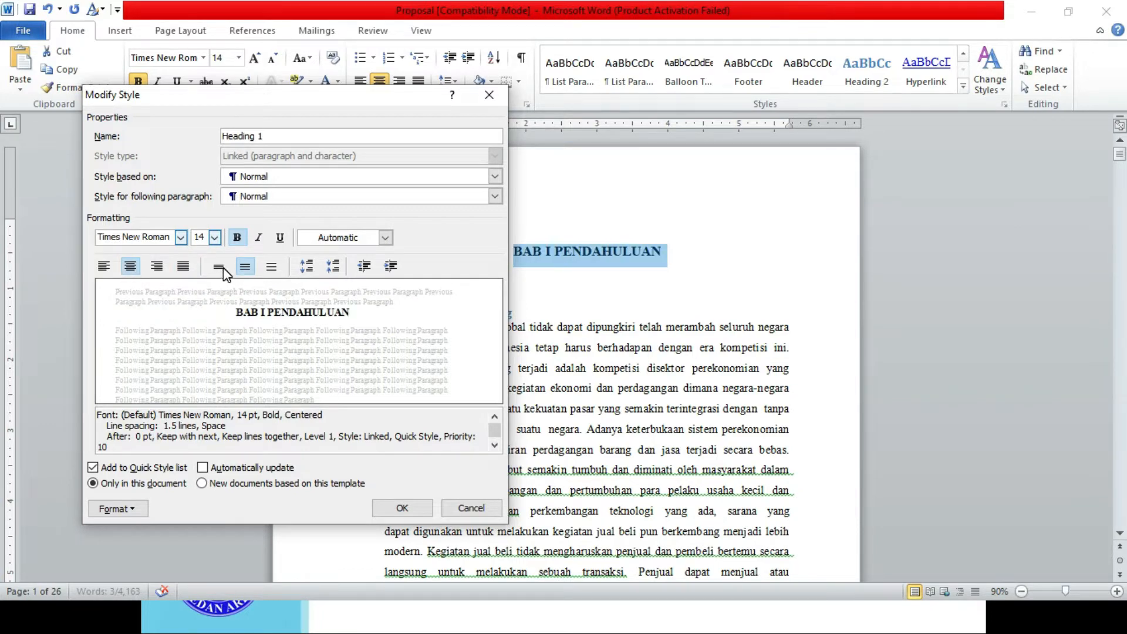
Try double and single line spacing for the Heading 1 style and return it to 1.5 lines.
{"action": "left_click", "coordinate": [272, 267]}
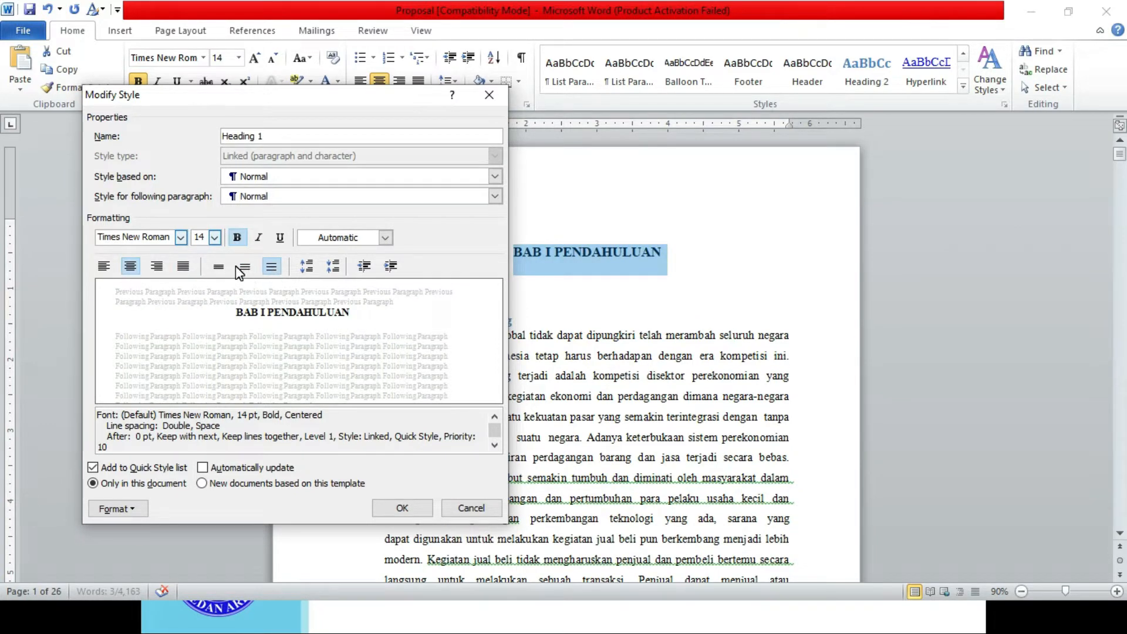
{"action": "left_click", "coordinate": [245, 267]}
{"action": "left_click", "coordinate": [218, 267]}
{"action": "left_click", "coordinate": [245, 267]}
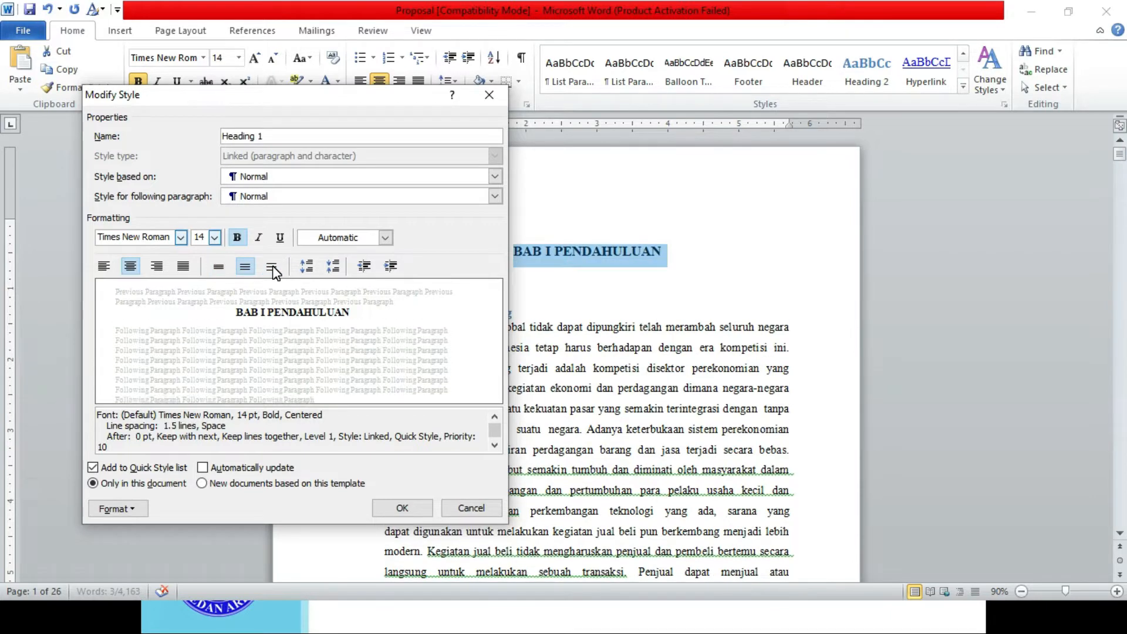
{"action": "left_click", "coordinate": [272, 267]}
{"action": "left_click", "coordinate": [244, 267]}
Turn on automatic updating for the Heading 1 style.
{"action": "left_click_drag", "start_coordinate": [258, 93], "coordinate": [865, 71]}
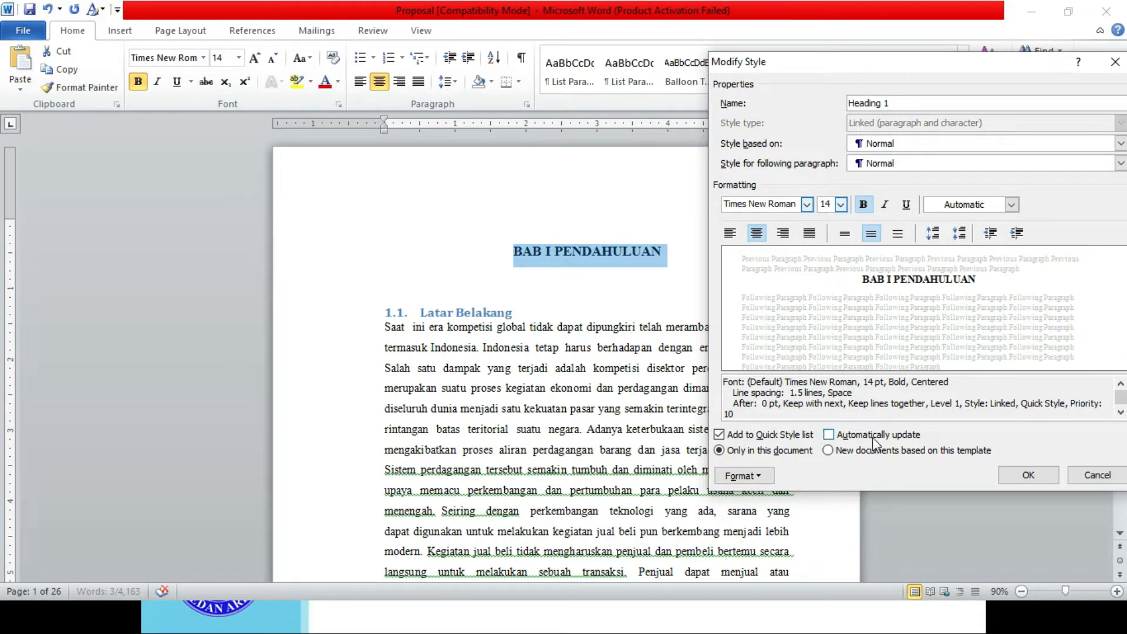
{"action": "left_click", "coordinate": [845, 435]}
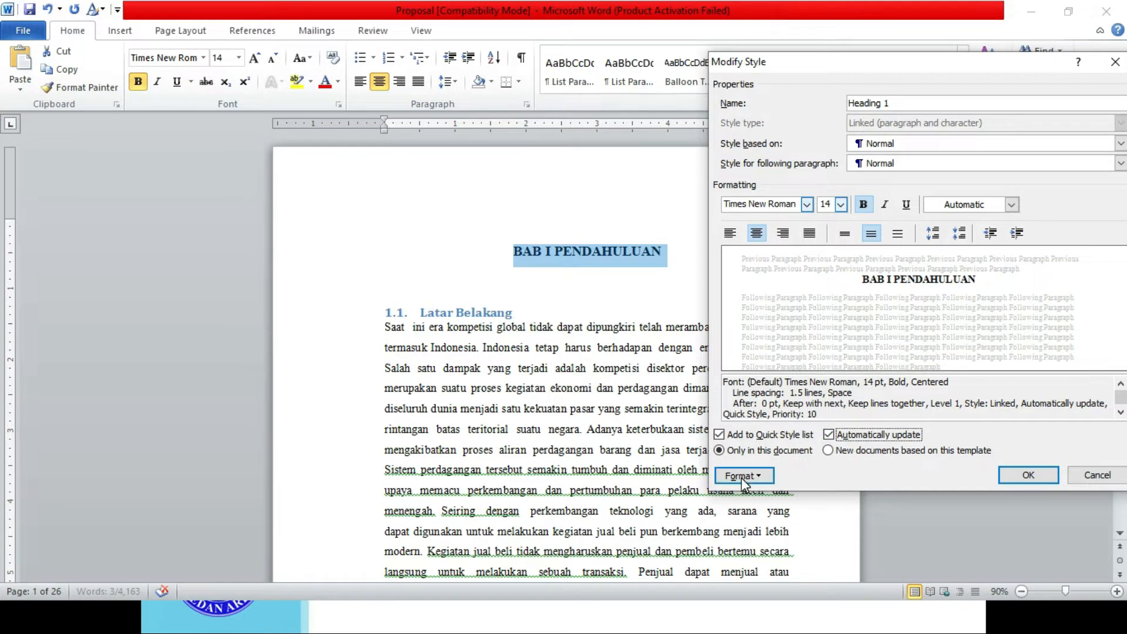
{"action": "left_click", "coordinate": [769, 478]}
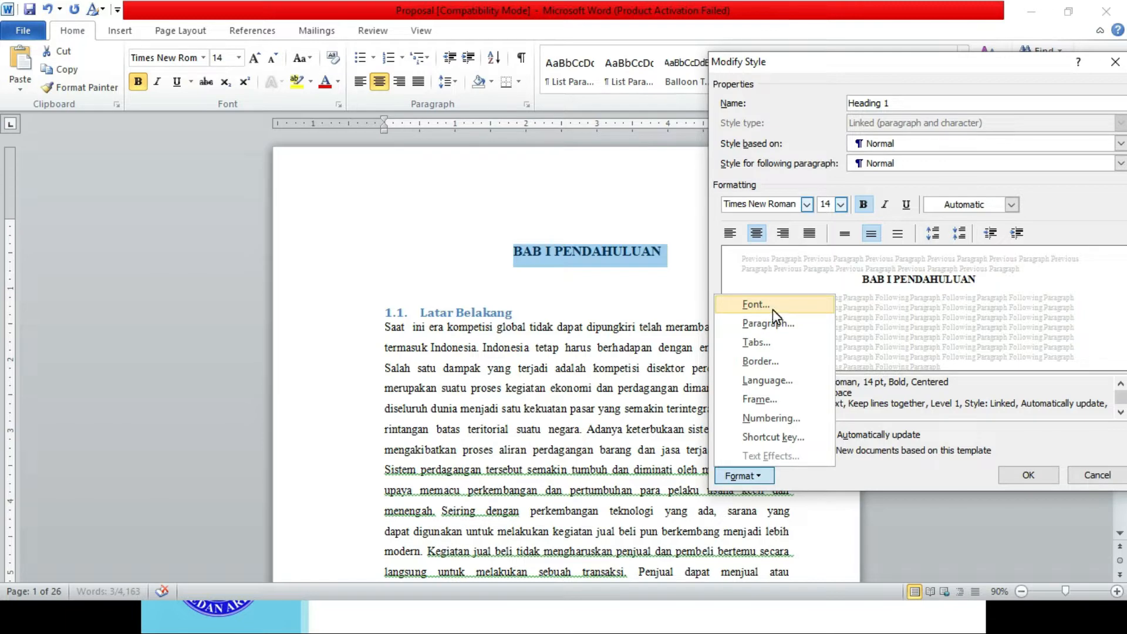
{"action": "left_click", "coordinate": [784, 348]}
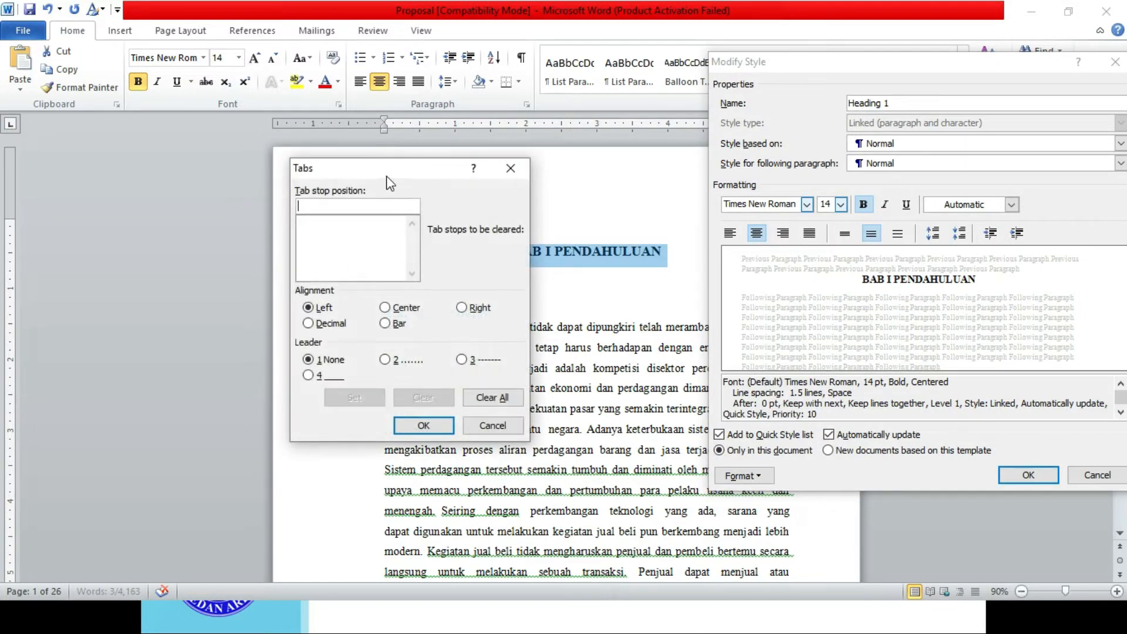
{"action": "left_click_drag", "start_coordinate": [386, 175], "coordinate": [757, 126]}
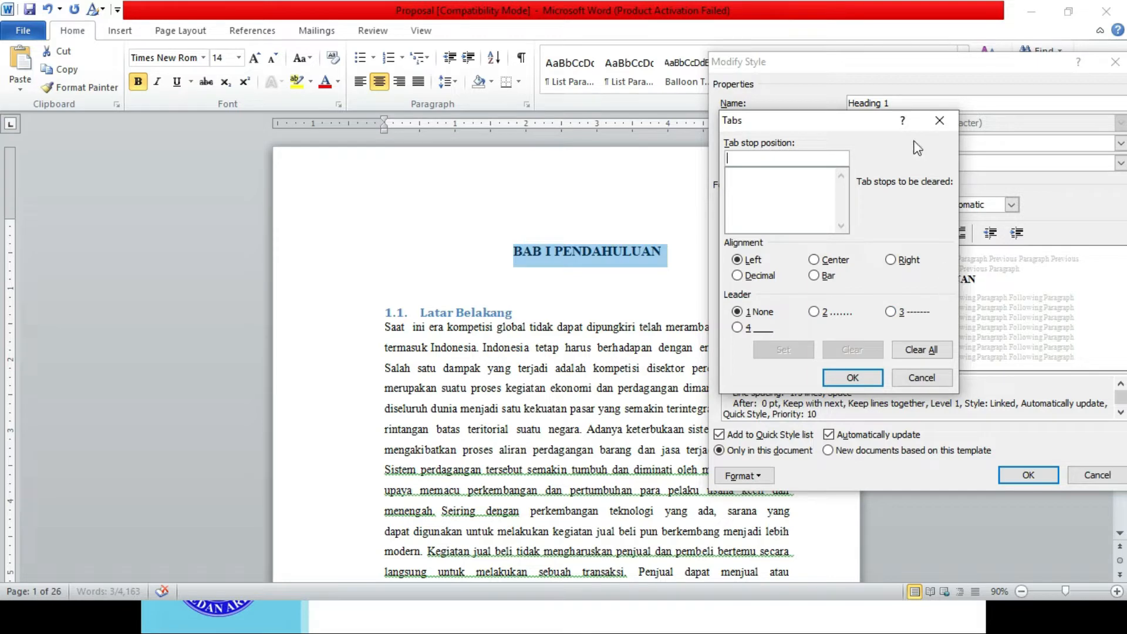
{"action": "left_click", "coordinate": [946, 121]}
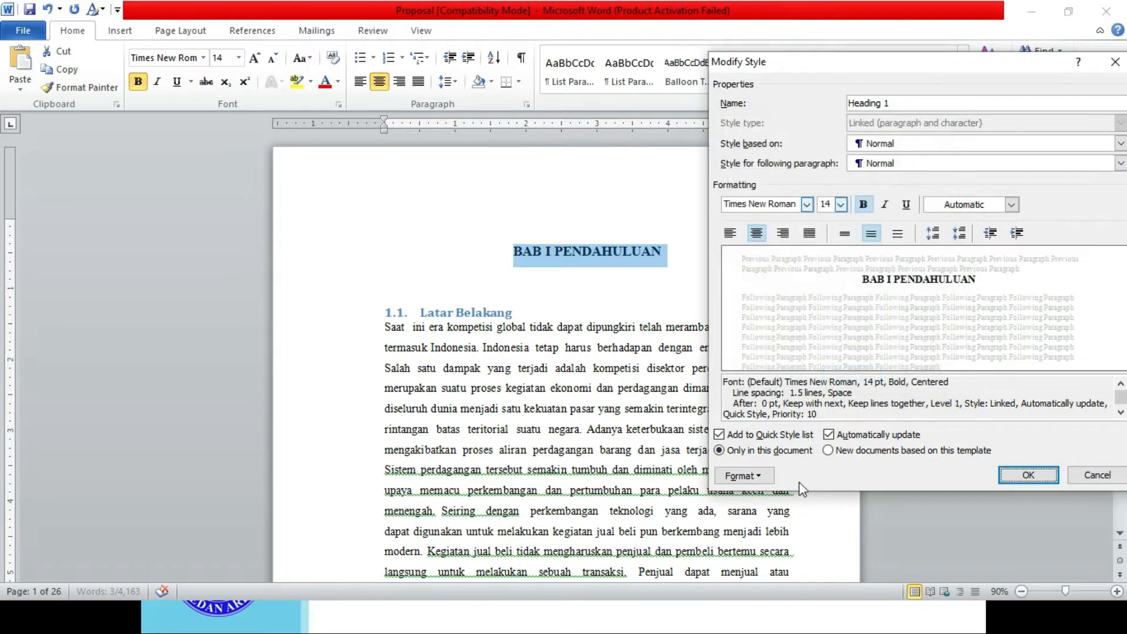
Keep 1.5 lines as the line spacing in the Heading 1 style's paragraph settings and apply the style changes.
{"action": "left_click", "coordinate": [759, 477]}
{"action": "left_click", "coordinate": [779, 324]}
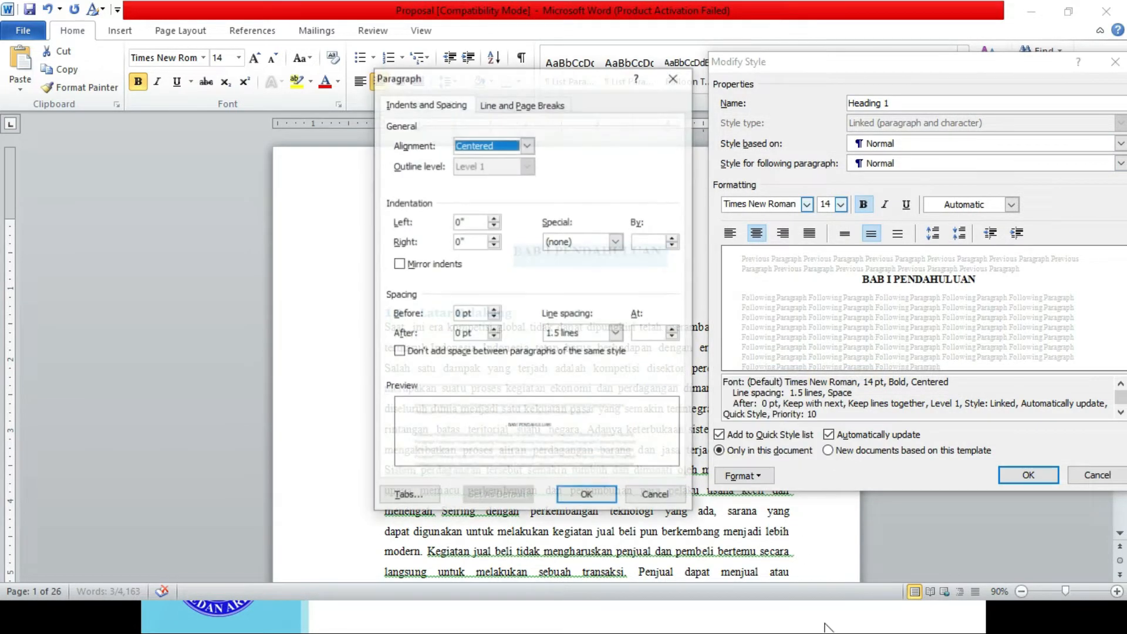
{"action": "left_click_drag", "start_coordinate": [541, 64], "coordinate": [873, 50]}
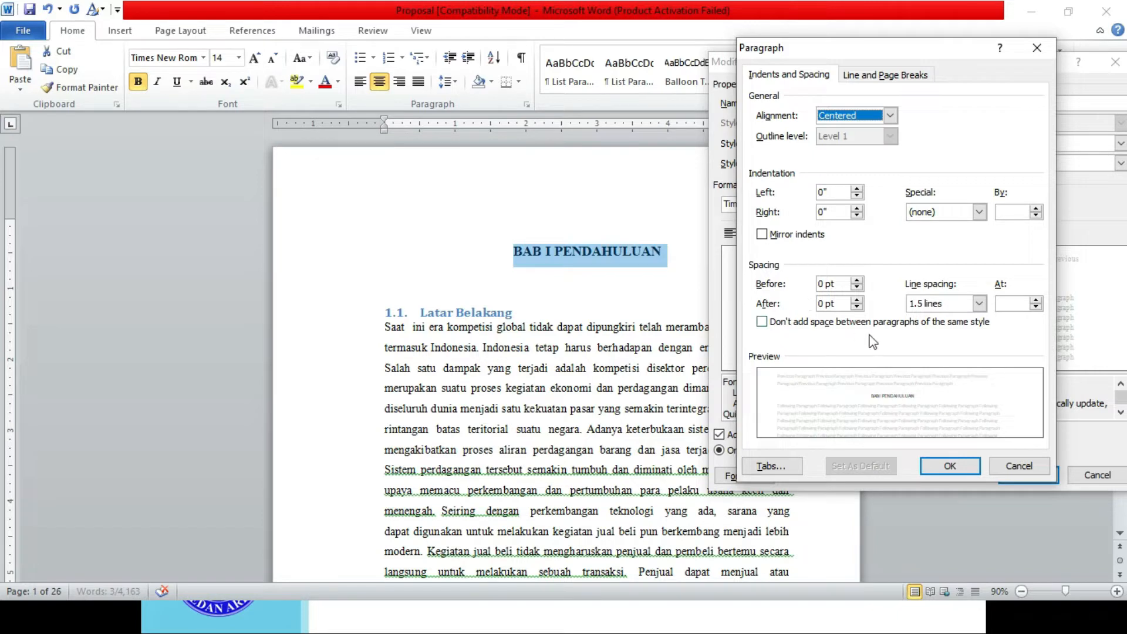
{"action": "left_click", "coordinate": [978, 304]}
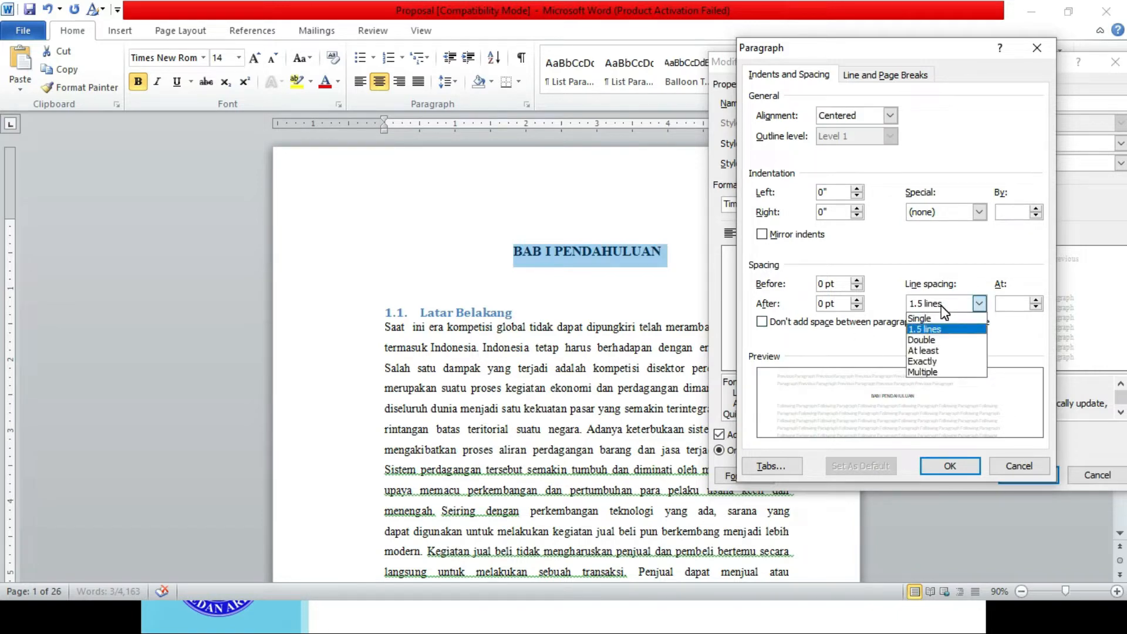
{"action": "left_click", "coordinate": [942, 309]}
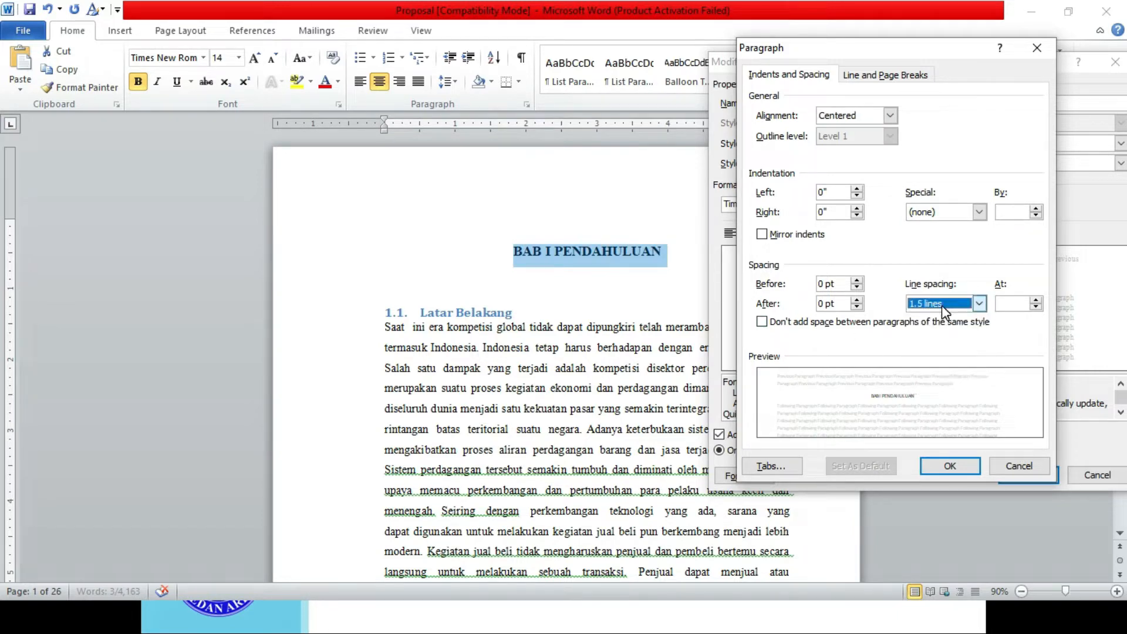
{"action": "left_click", "coordinate": [951, 467]}
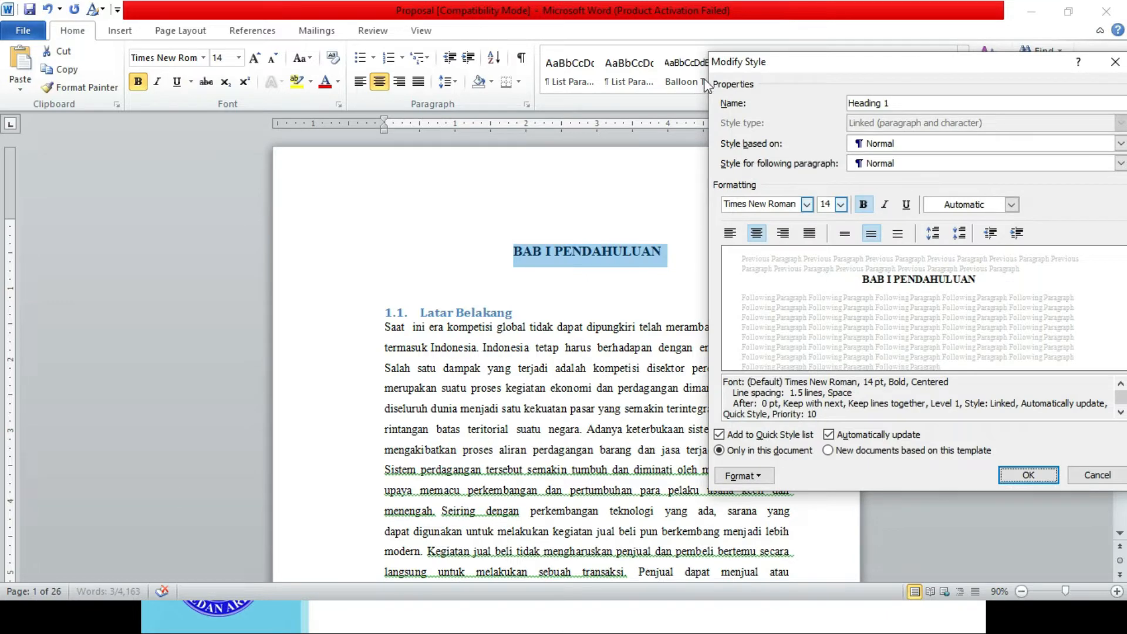
{"action": "left_click_drag", "start_coordinate": [817, 60], "coordinate": [142, 69]}
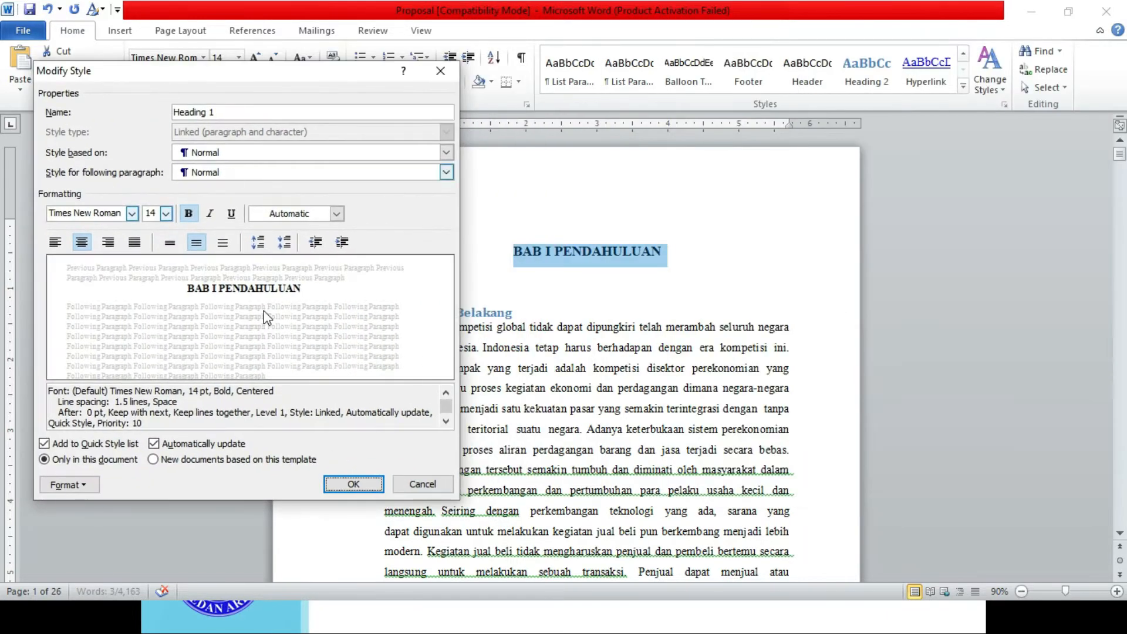
{"action": "left_click", "coordinate": [353, 484]}
Select the 1.1 Latar Belakang heading and set the Heading 2 style's font color to Automatic.
{"action": "left_click", "coordinate": [533, 315]}
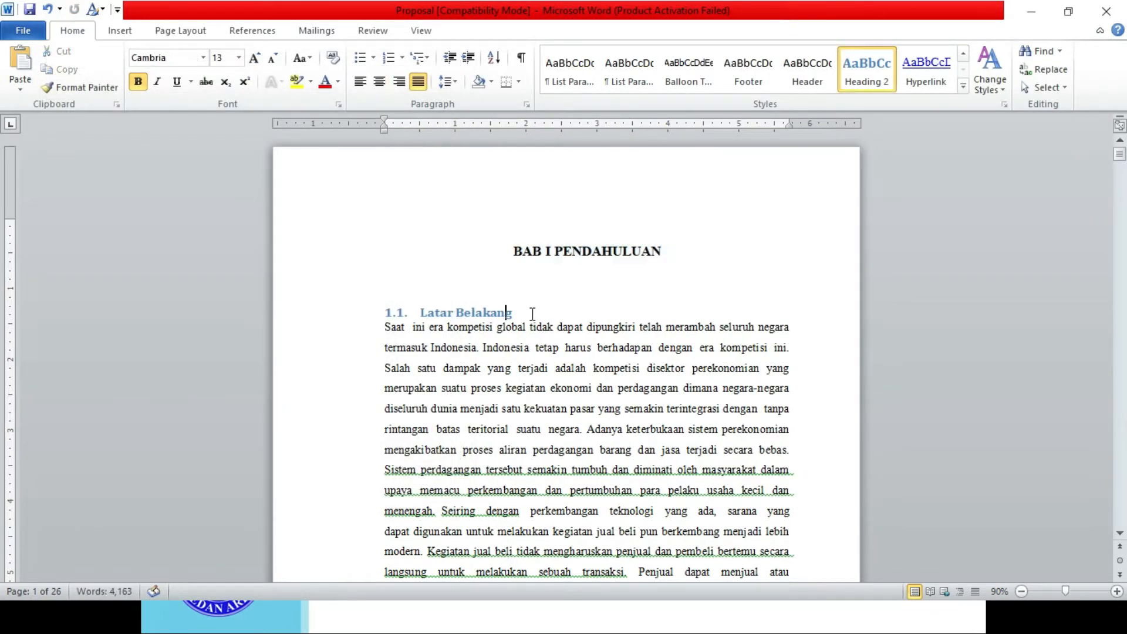
{"action": "left_click_drag", "start_coordinate": [523, 312], "coordinate": [386, 315]}
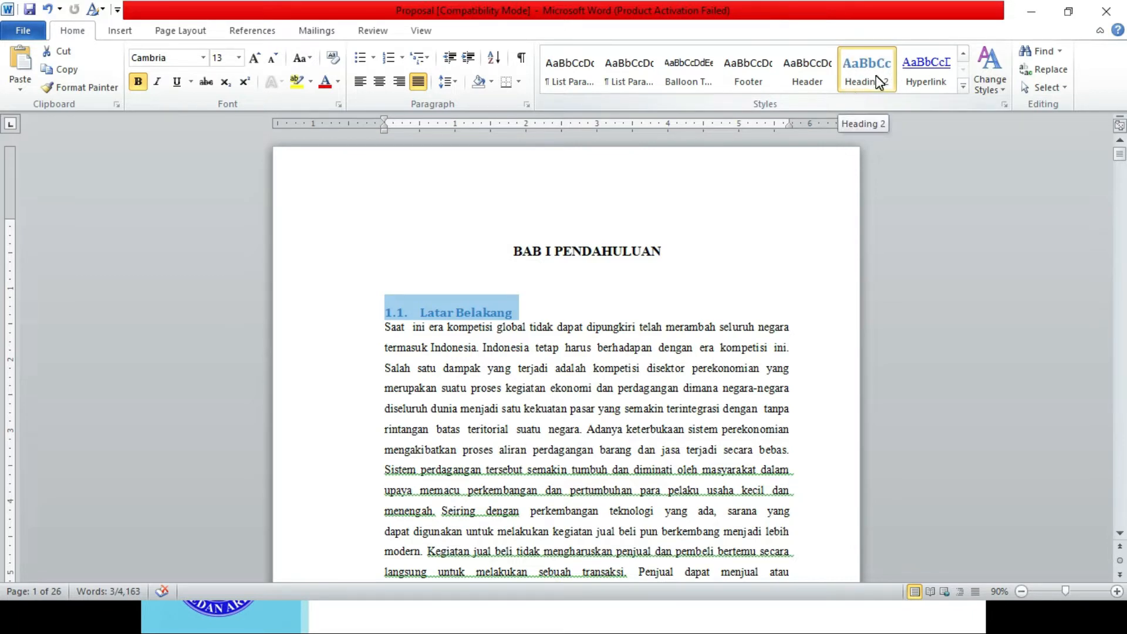
{"action": "right_click", "coordinate": [858, 88]}
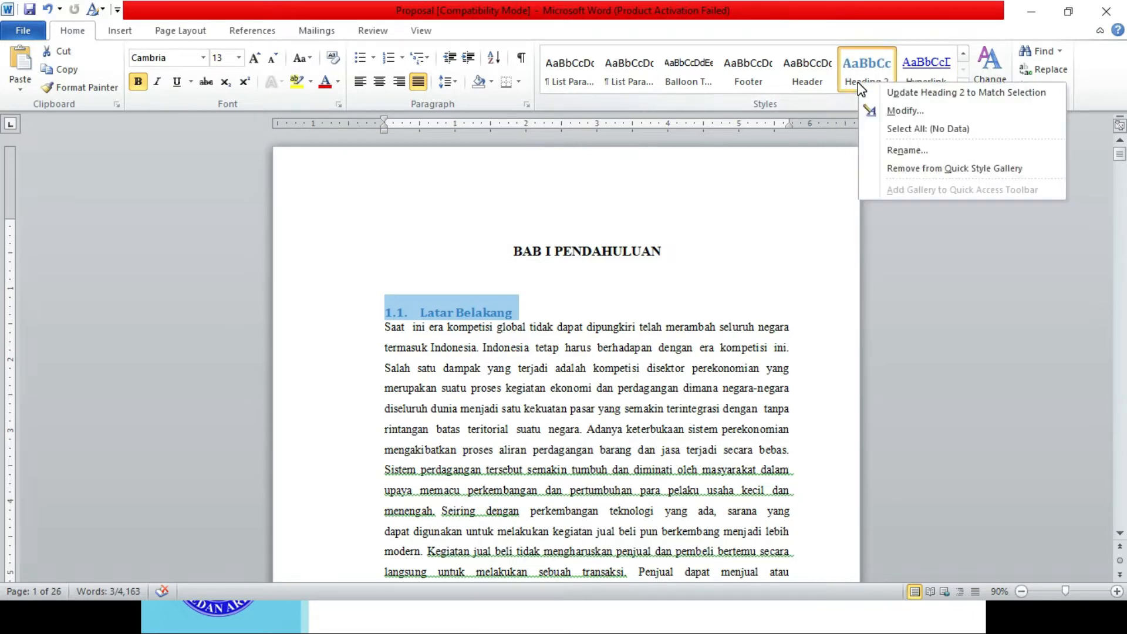
{"action": "left_click", "coordinate": [873, 111]}
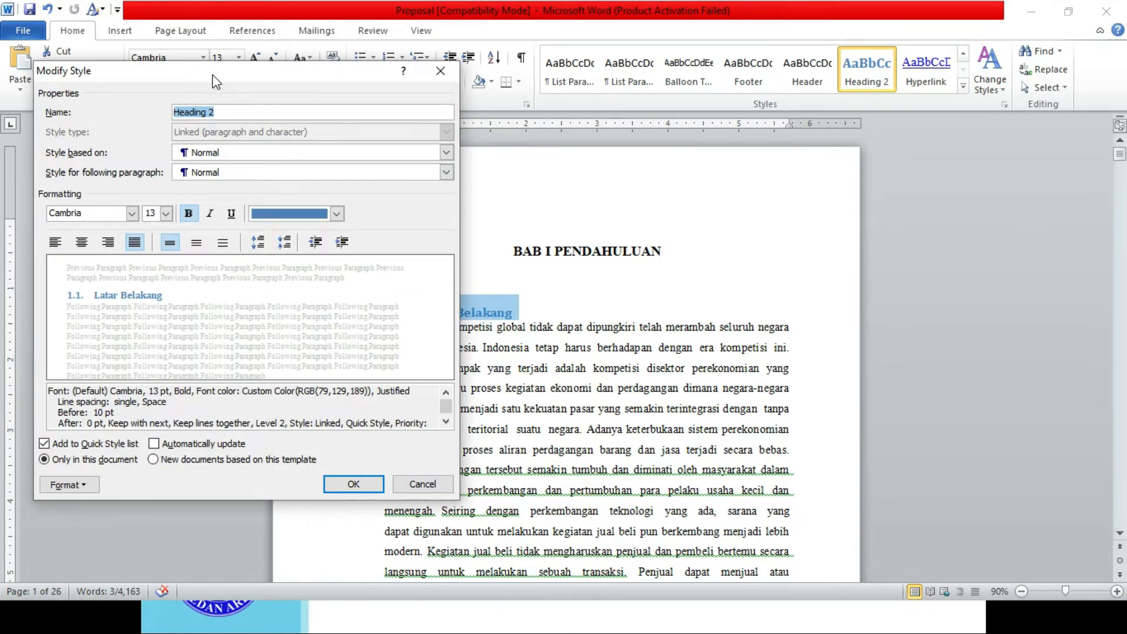
{"action": "left_click_drag", "start_coordinate": [215, 75], "coordinate": [847, 111]}
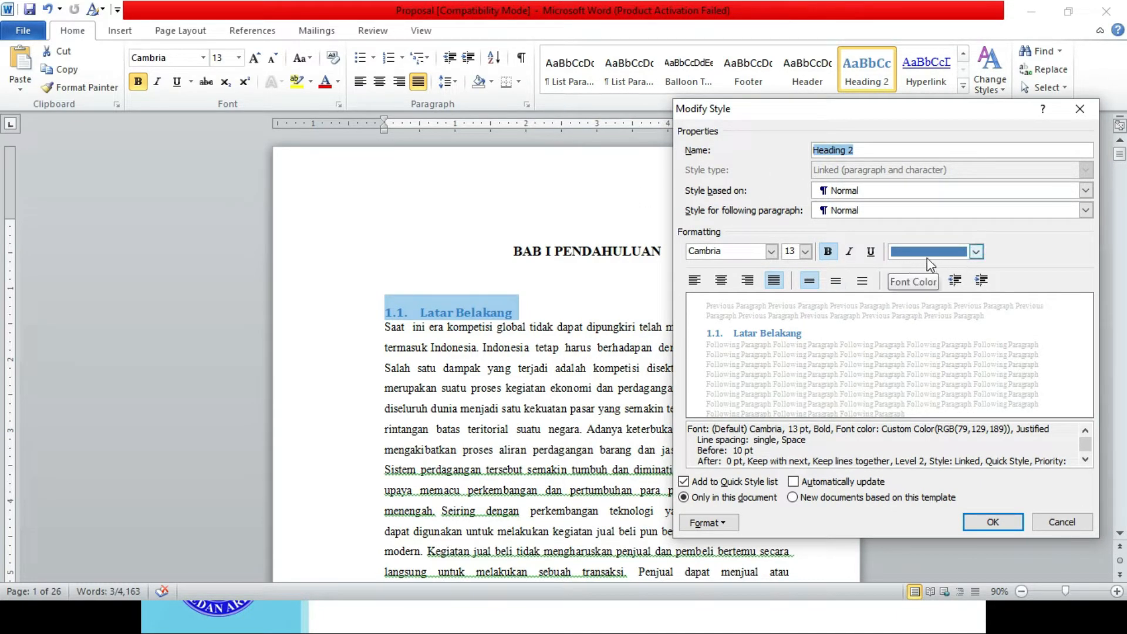
{"action": "left_click", "coordinate": [976, 252]}
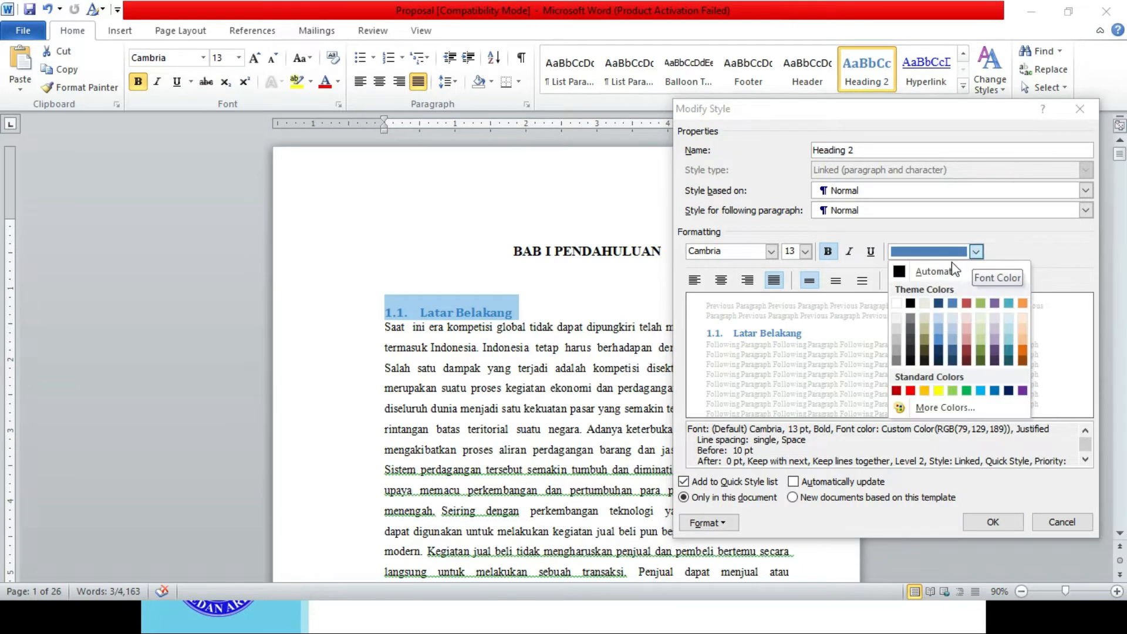
{"action": "left_click", "coordinate": [931, 270]}
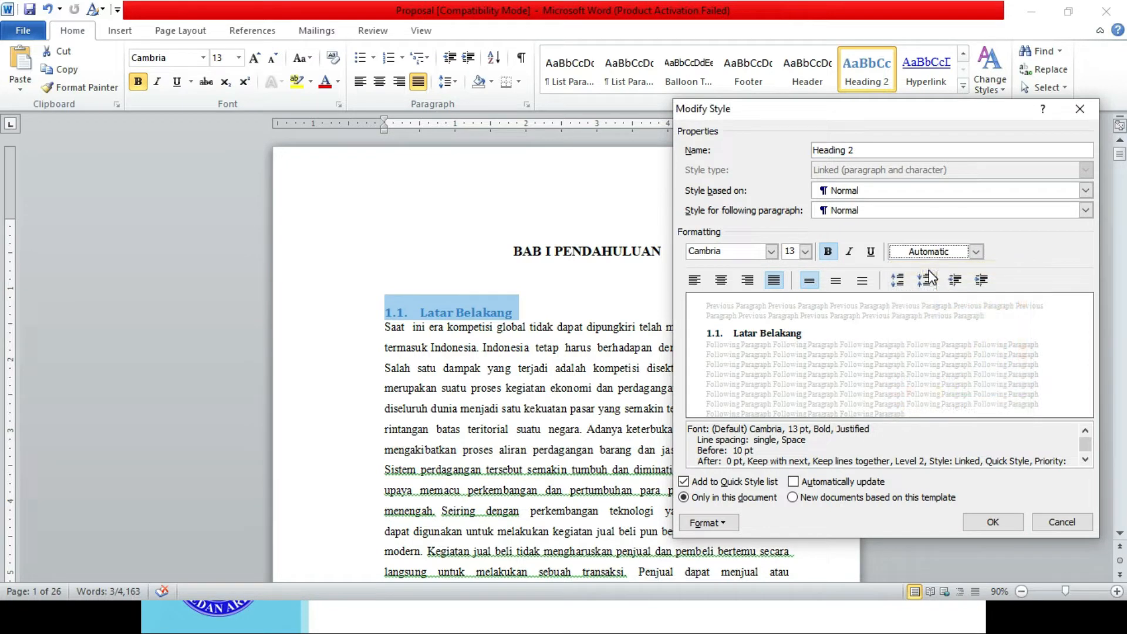
Set the Heading 2 style's font to Times New Roman at size 12.
{"action": "left_click", "coordinate": [745, 253]}
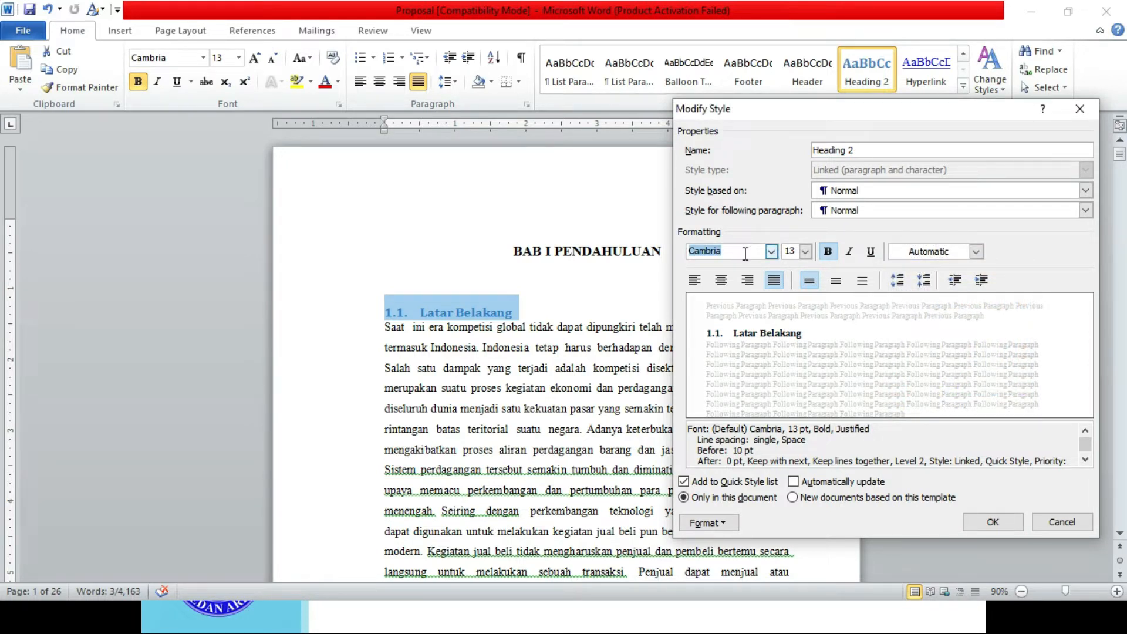
{"action": "type", "text": "Times New Roman"}
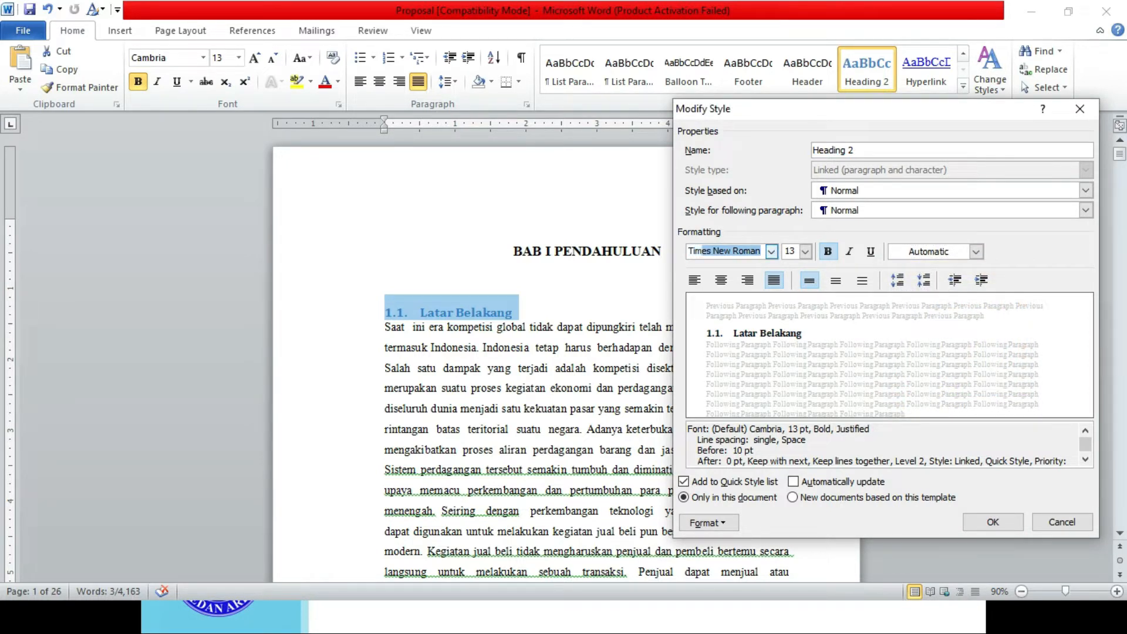
{"action": "left_click", "coordinate": [744, 254]}
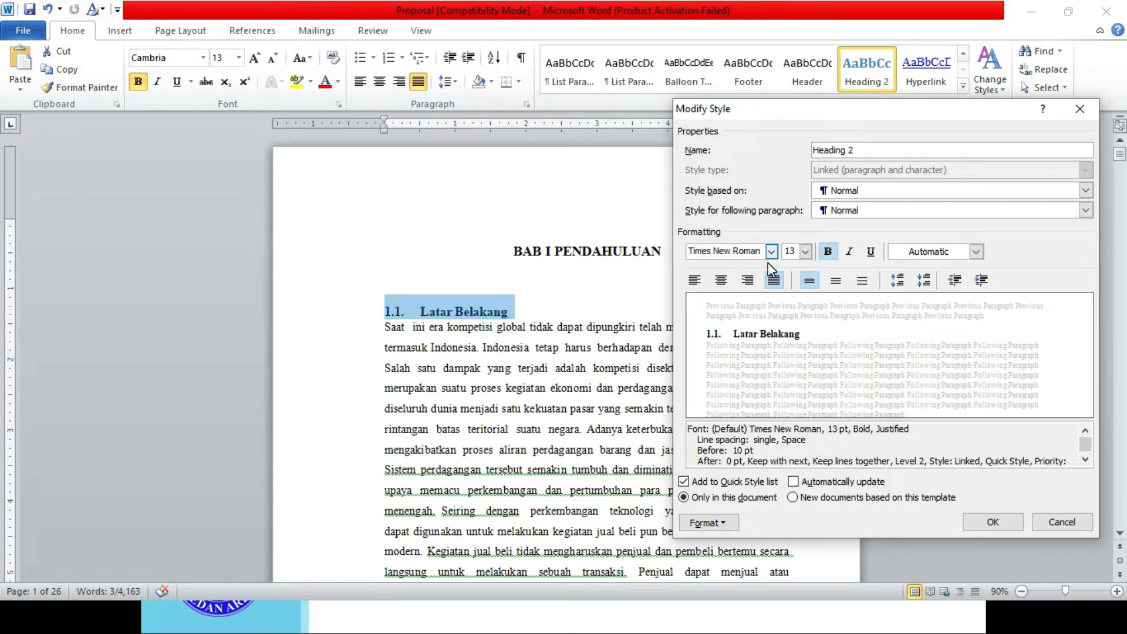
{"action": "left_click", "coordinate": [806, 251]}
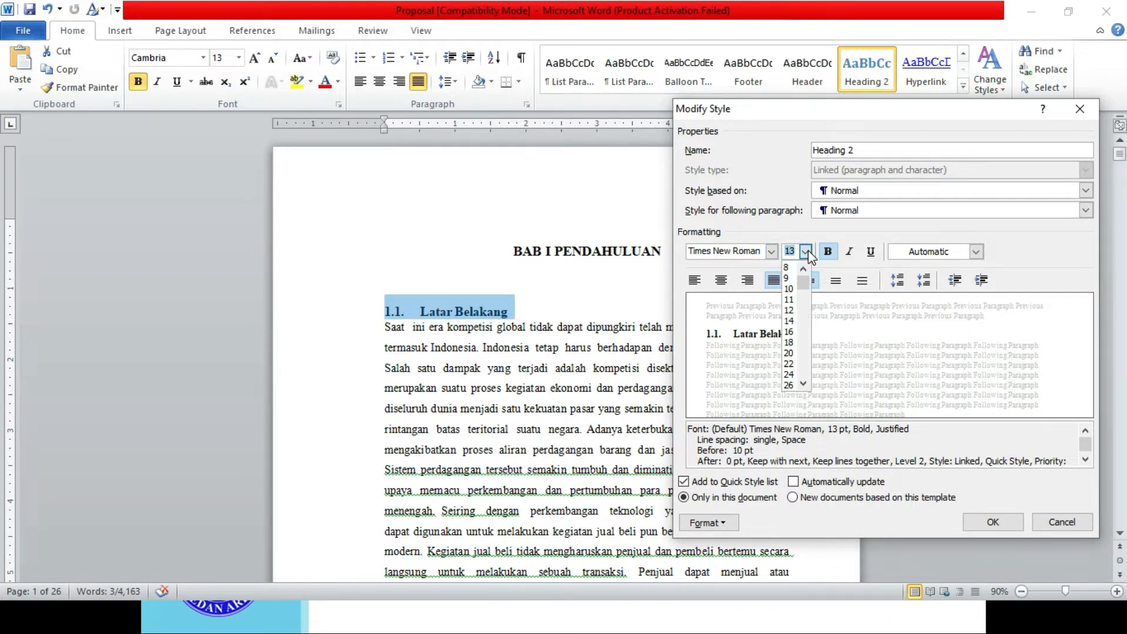
{"action": "left_click", "coordinate": [792, 310]}
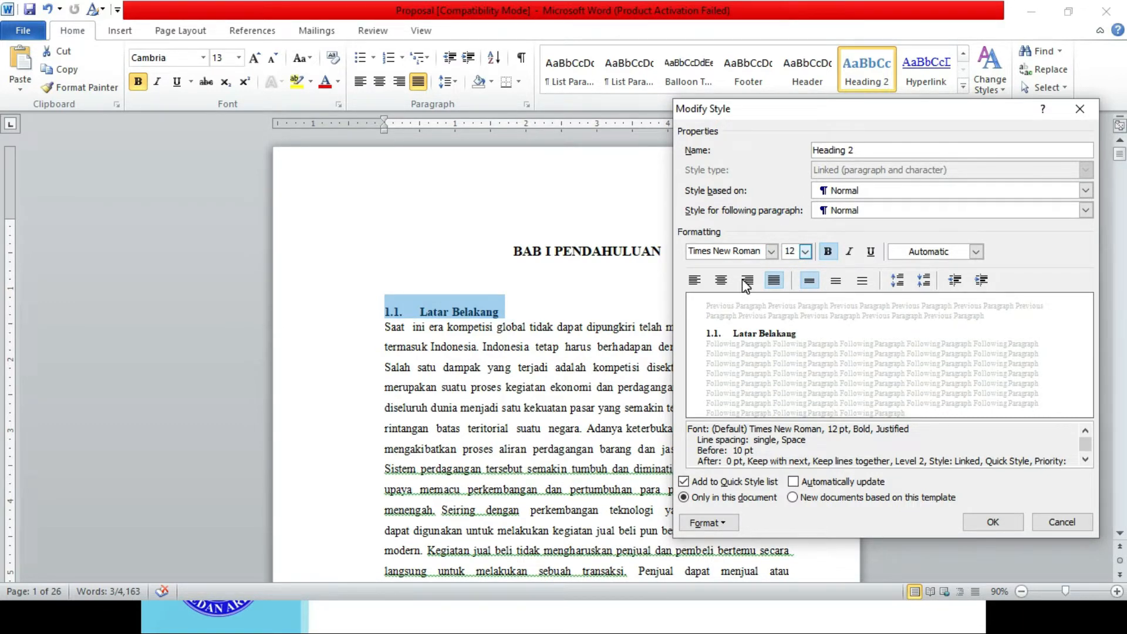
Left-align the Heading 2 style with 1.5 line spacing and check its paragraph settings.
{"action": "left_click", "coordinate": [694, 280]}
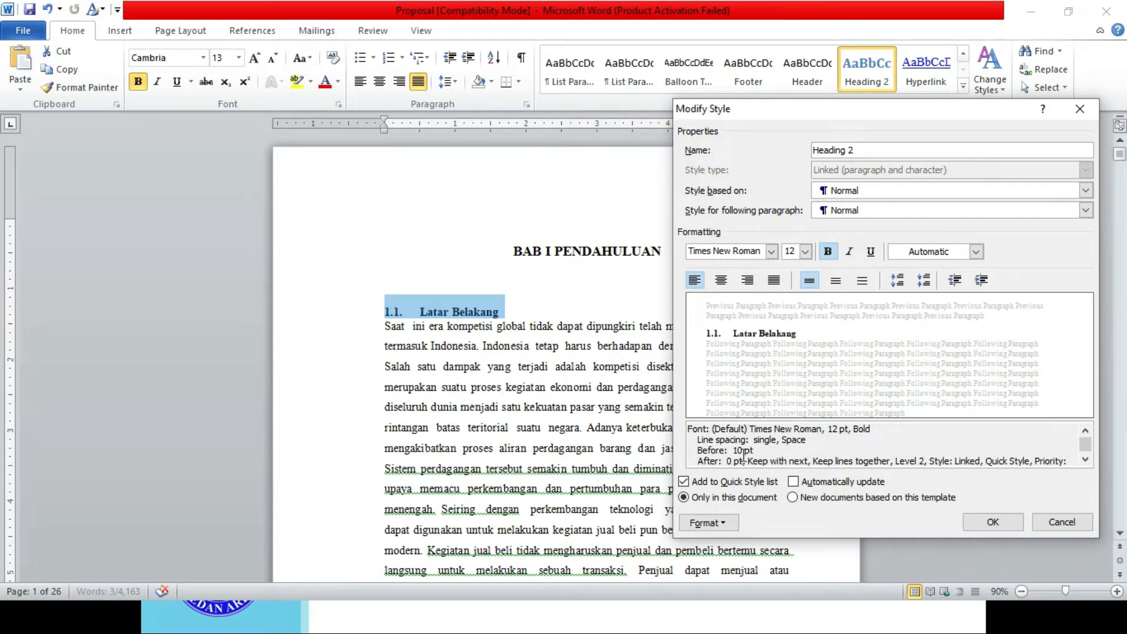
{"action": "left_click", "coordinate": [836, 281]}
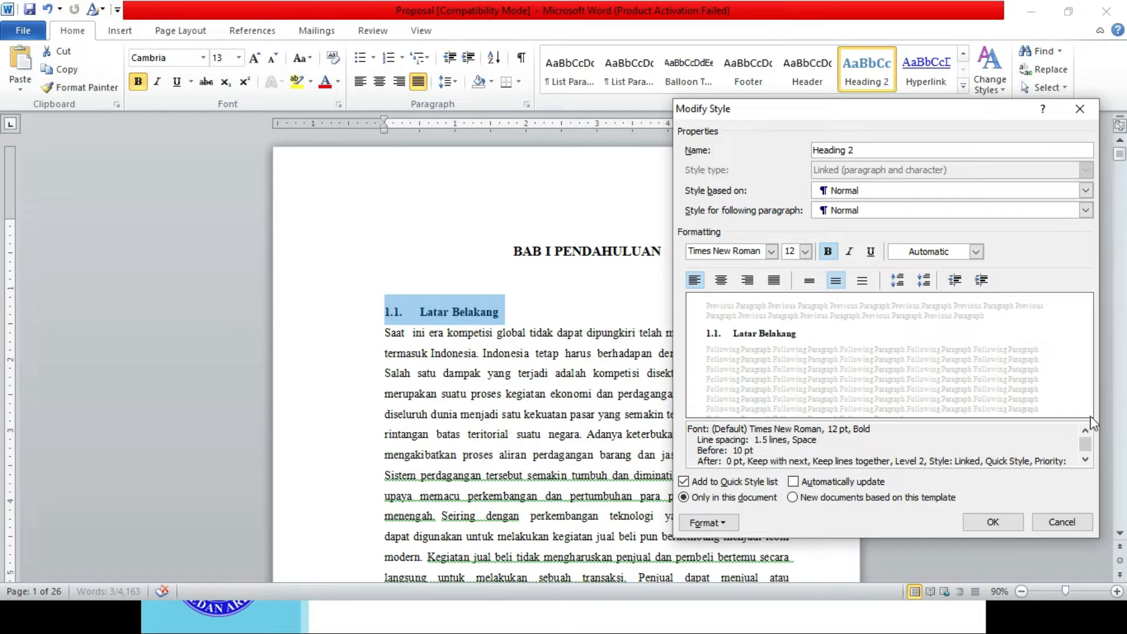
{"action": "left_click", "coordinate": [732, 524]}
{"action": "left_click", "coordinate": [758, 376]}
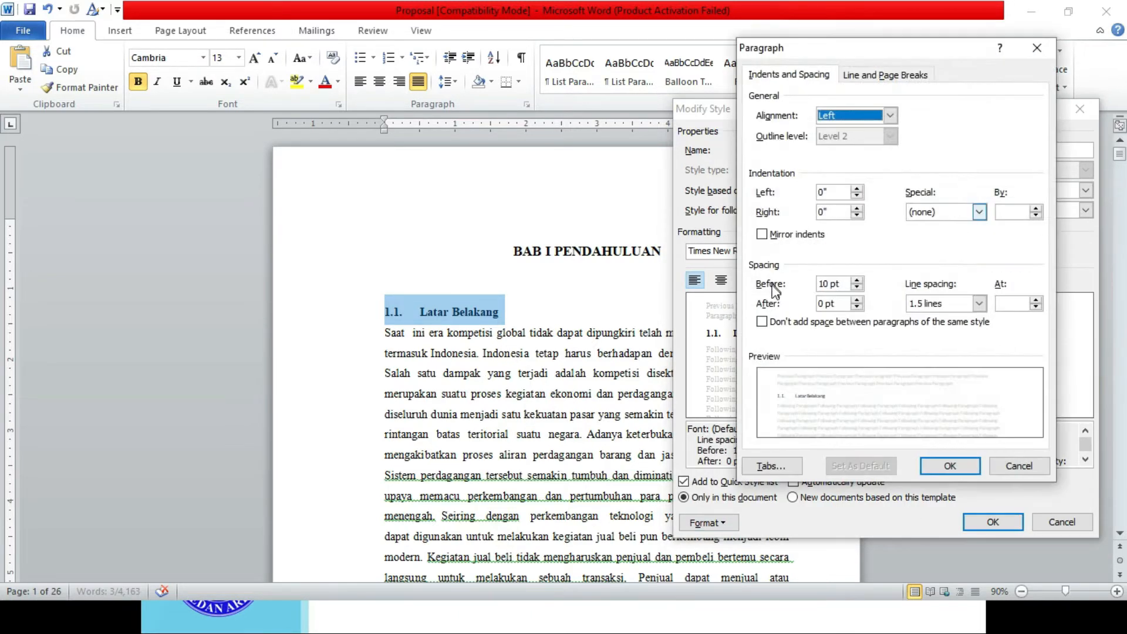
{"action": "left_click", "coordinate": [954, 465]}
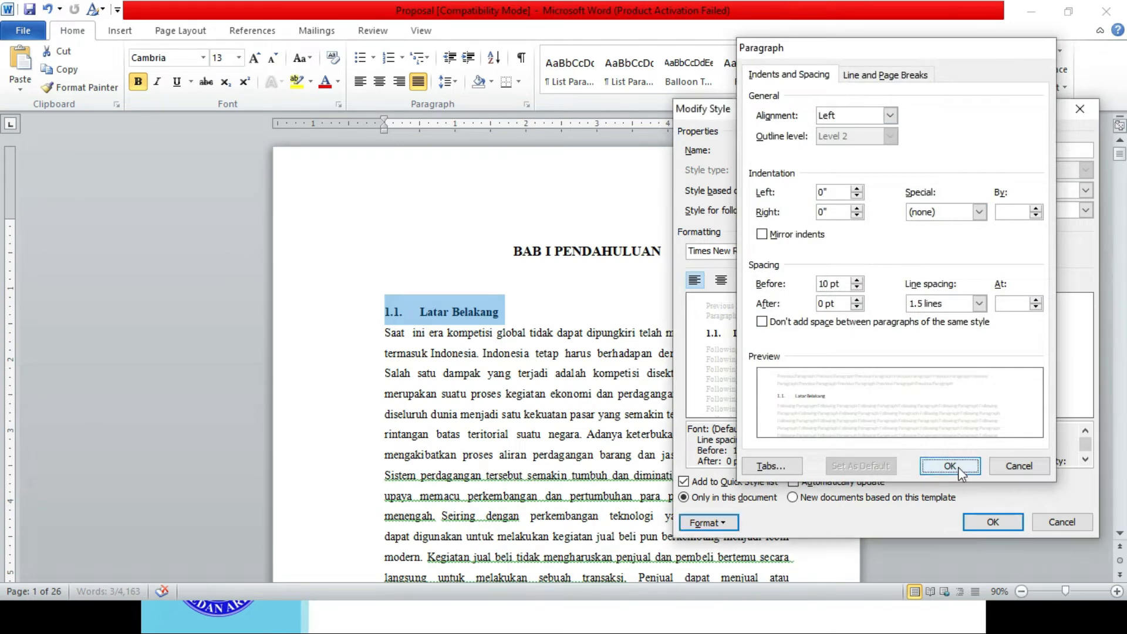
Try the italic font style for Heading 2, return it to bold, and apply the style changes.
{"action": "left_click", "coordinate": [708, 522]}
{"action": "left_click", "coordinate": [720, 353]}
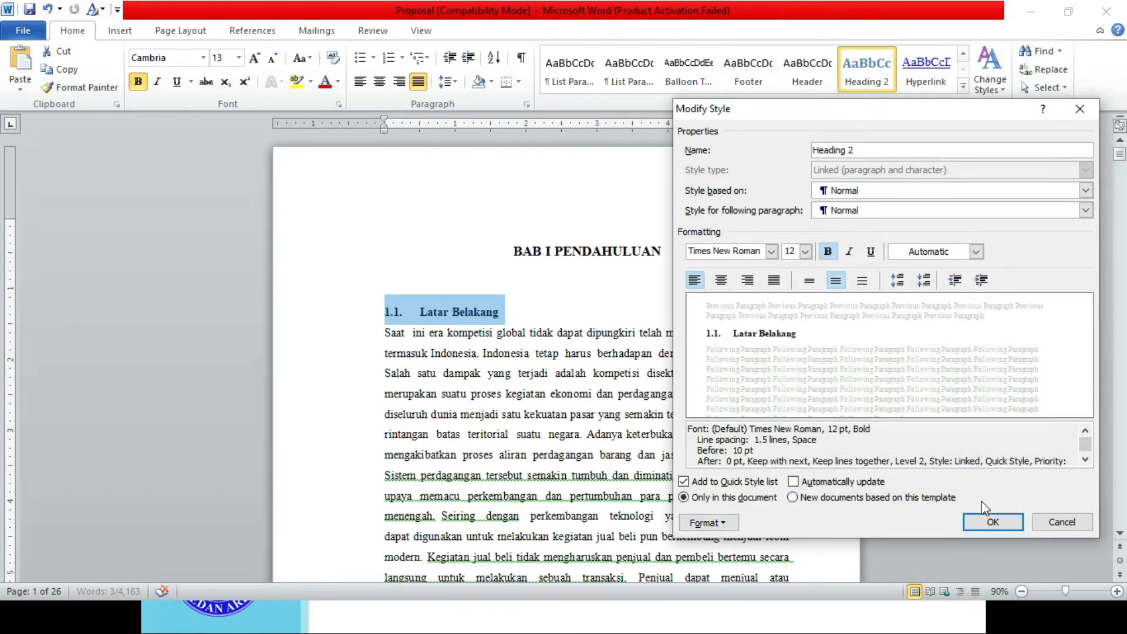
{"action": "left_click_drag", "start_coordinate": [682, 44], "coordinate": [845, 59]}
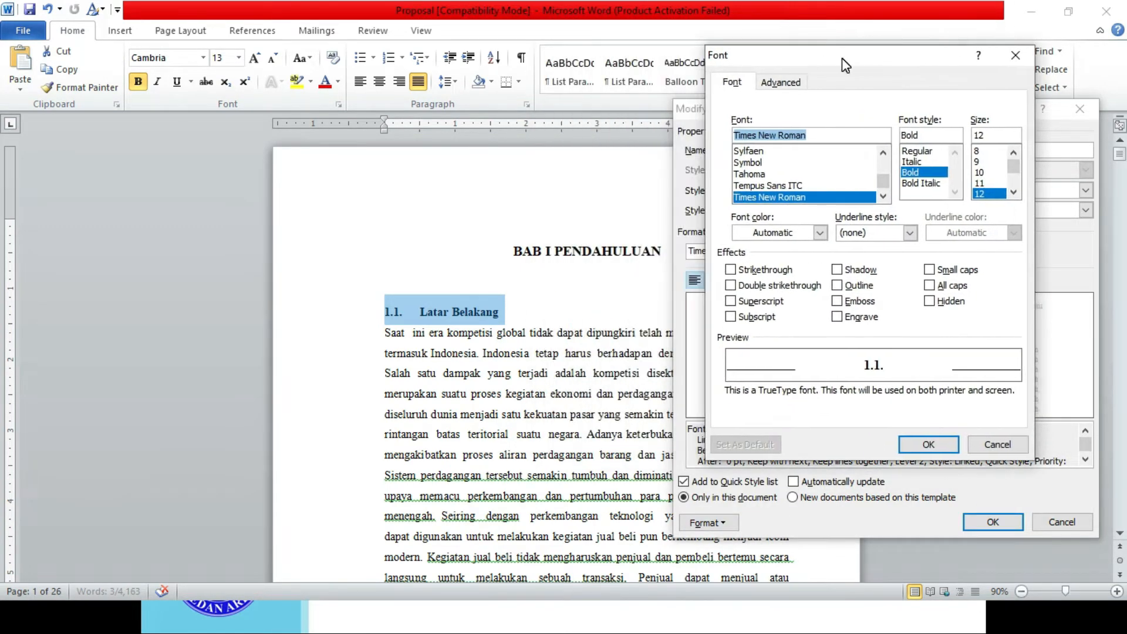
{"action": "left_click", "coordinate": [919, 161]}
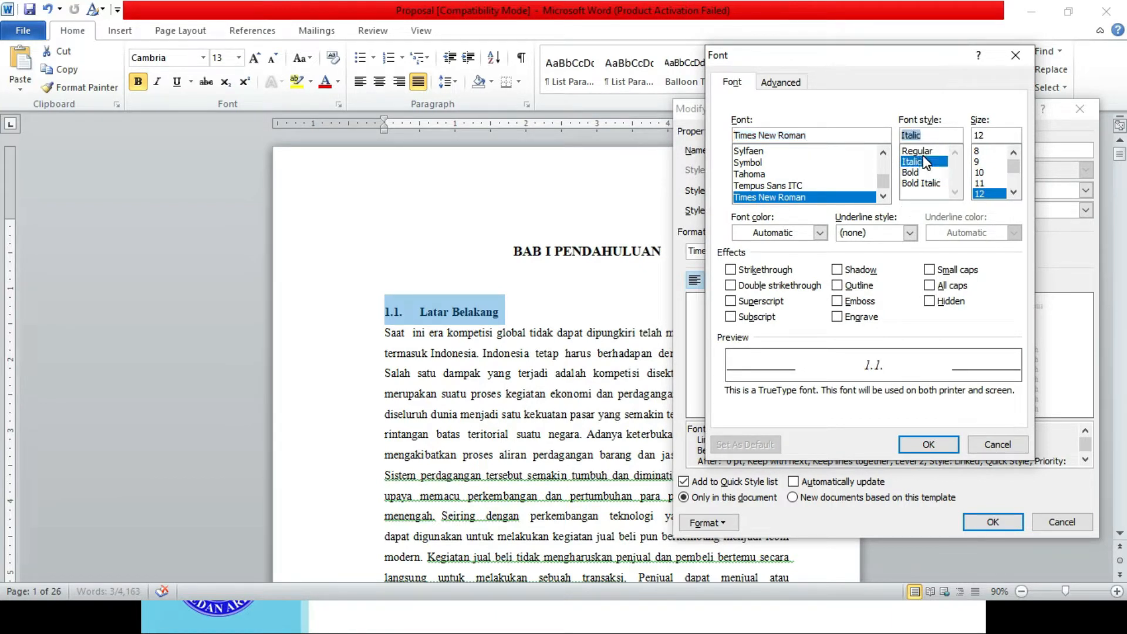
{"action": "left_click", "coordinate": [921, 175]}
{"action": "left_click", "coordinate": [929, 445]}
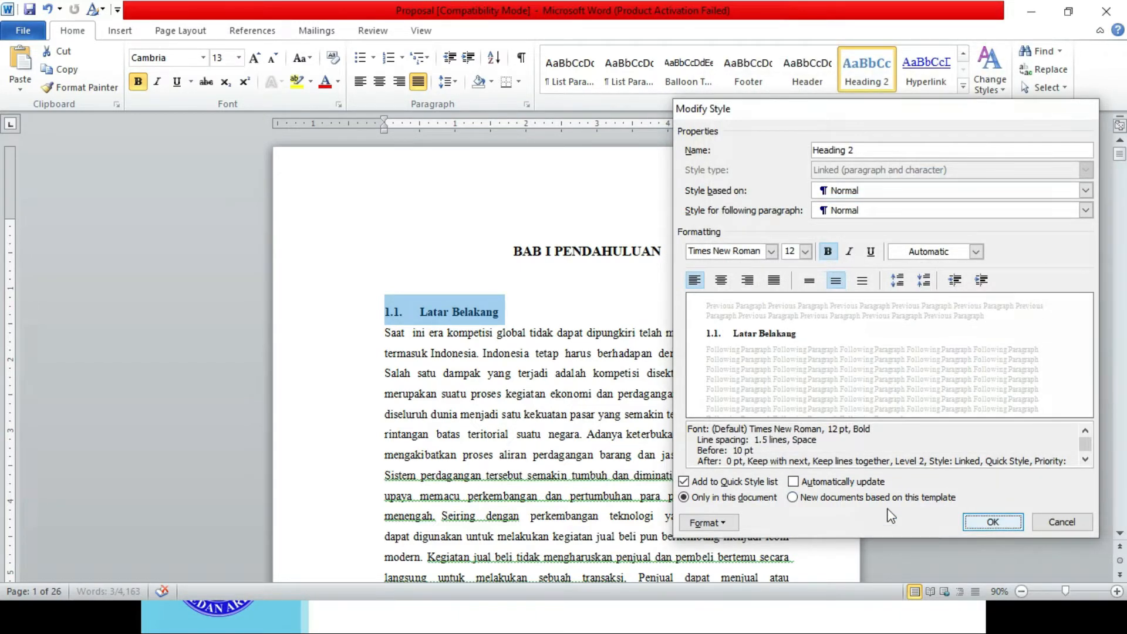
{"action": "left_click", "coordinate": [995, 520]}
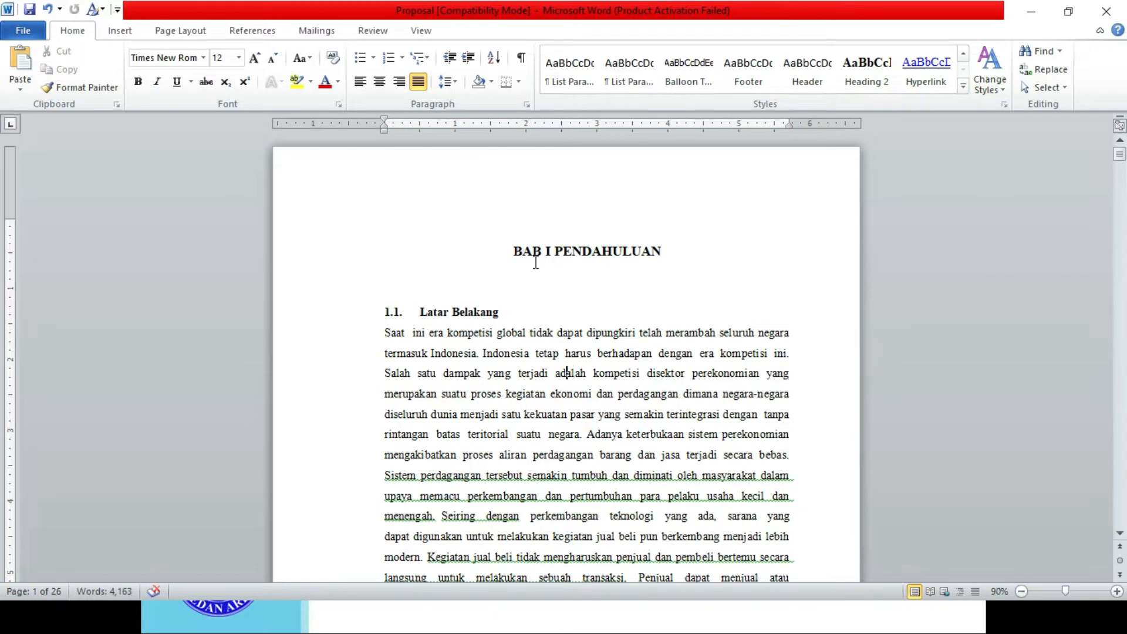
Select the BAB I PENDAHULUAN and 1.1 Latar Belakang headings in turn to compare their formatting.
{"action": "left_click_drag", "start_coordinate": [511, 312], "coordinate": [386, 315]}
{"action": "left_click", "coordinate": [564, 252]}
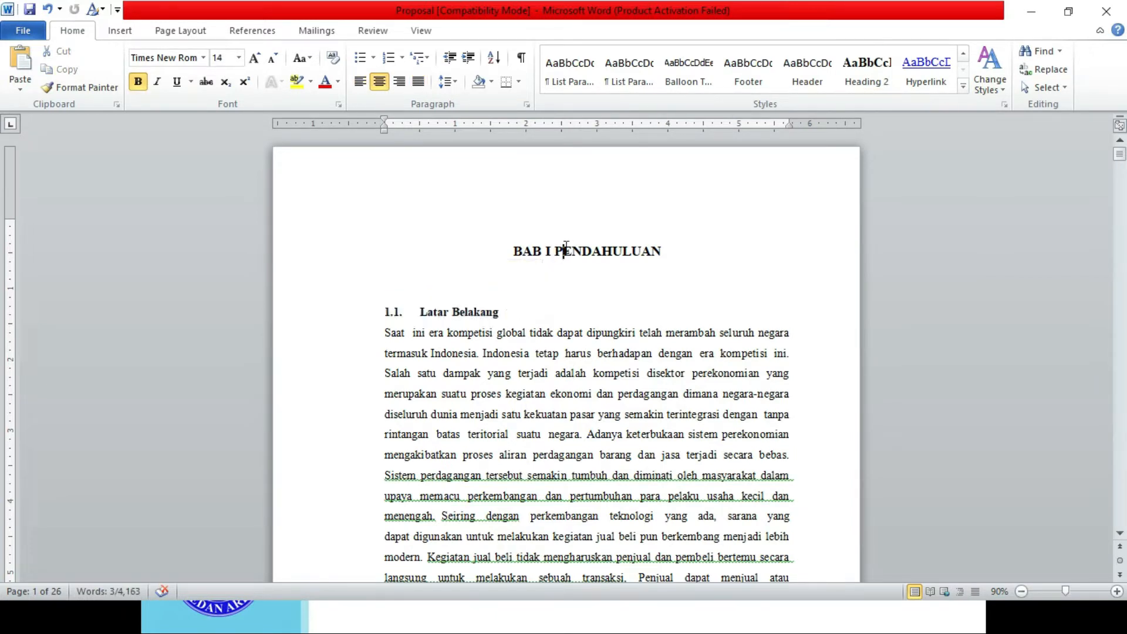
{"action": "left_click_drag", "start_coordinate": [513, 251], "coordinate": [661, 247]}
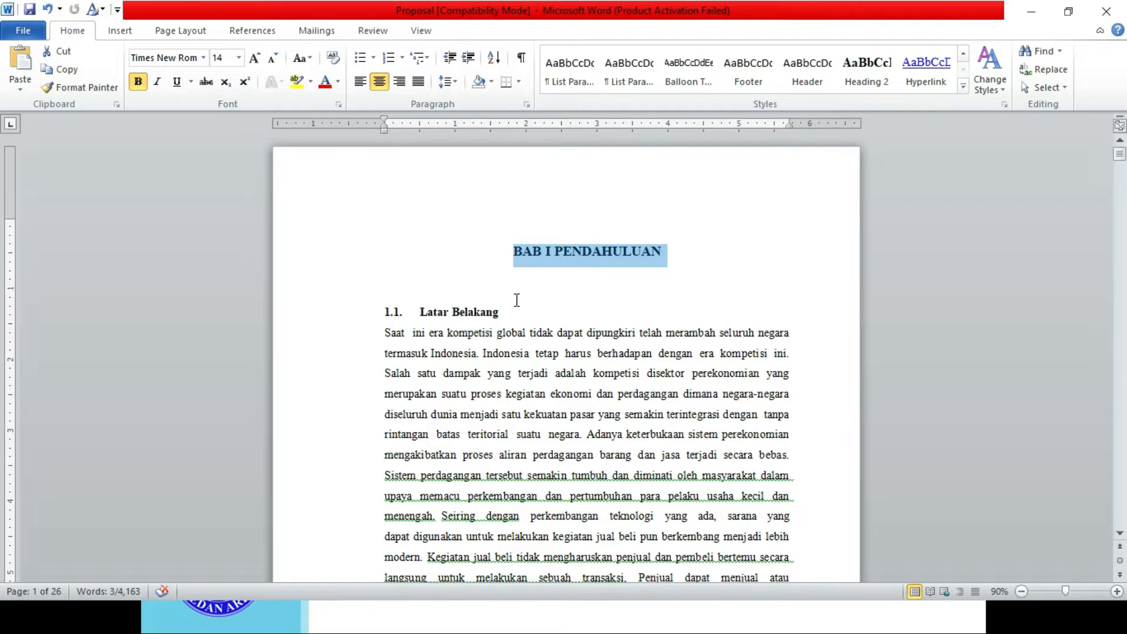
{"action": "left_click_drag", "start_coordinate": [501, 314], "coordinate": [383, 313]}
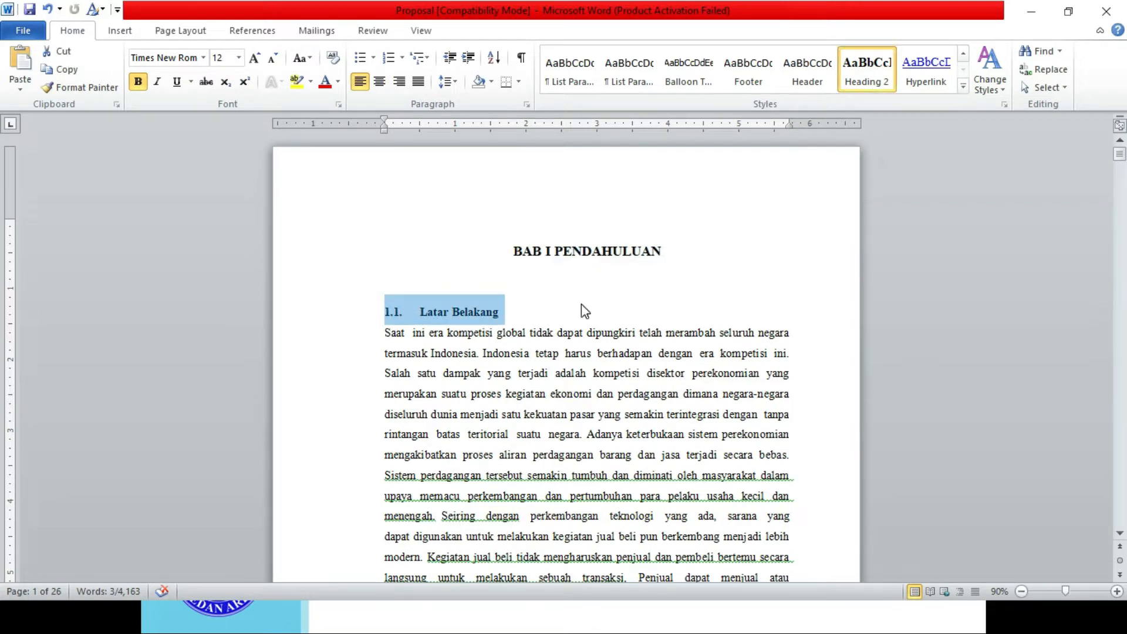
{"action": "left_click_drag", "start_coordinate": [513, 253], "coordinate": [597, 248]}
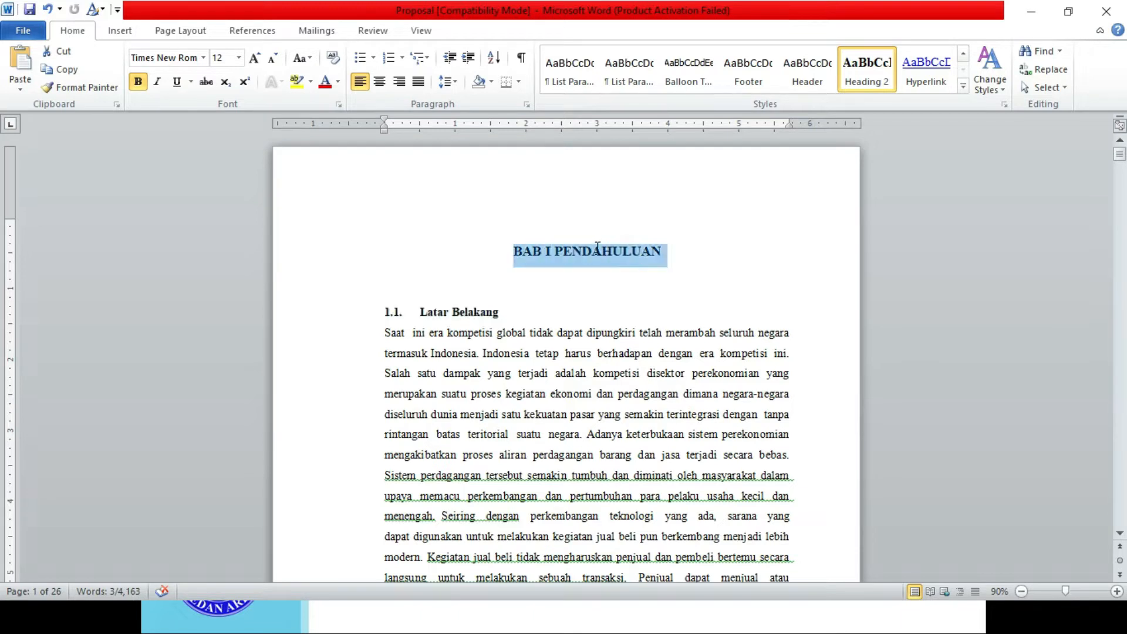
{"action": "left_click_drag", "start_coordinate": [501, 313], "coordinate": [384, 313]}
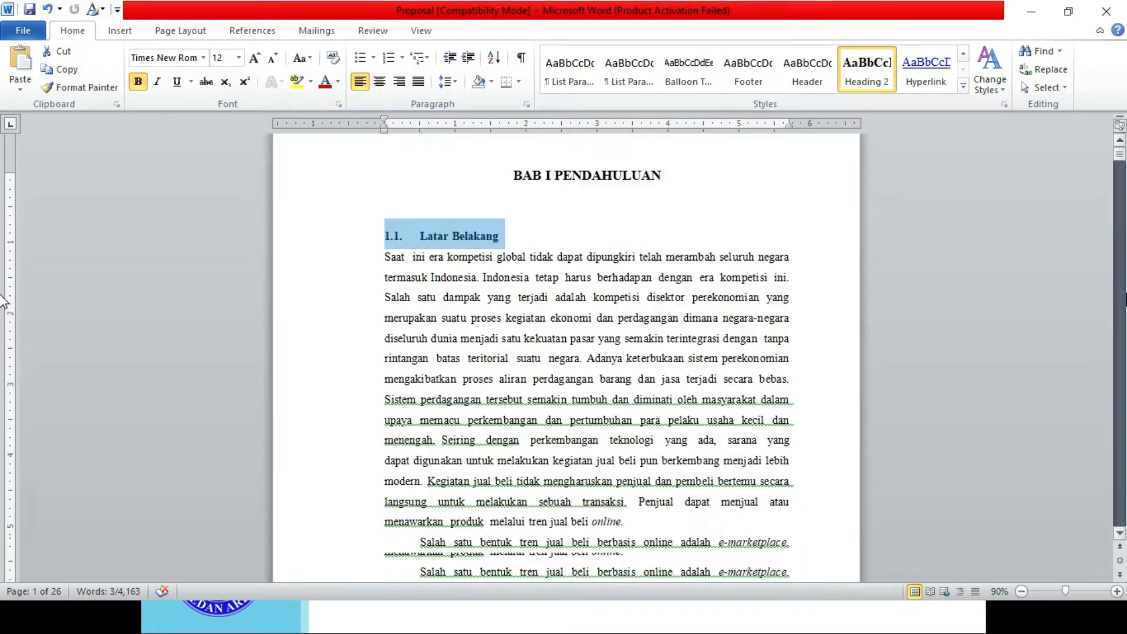
Look through the other section headings of the first chapter and zoom the document out to 80%.
{"action": "scroll", "coordinate": [3, 301], "scroll_direction": "down", "scroll_amount": 15}
{"action": "scroll", "coordinate": [3, 302], "scroll_direction": "down", "scroll_amount": 3}
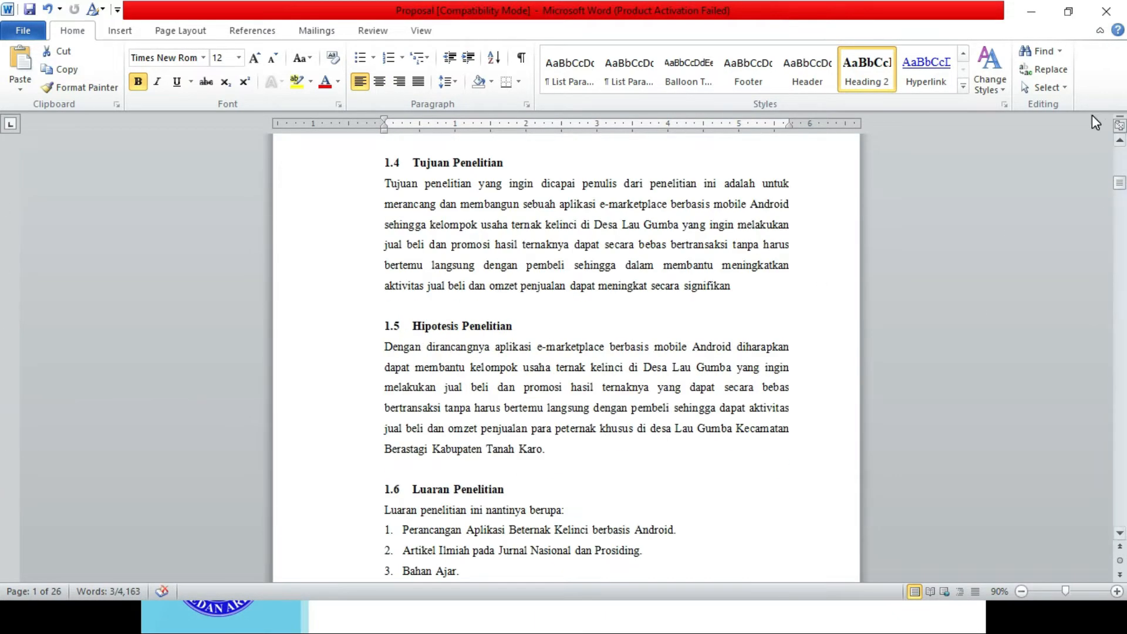
{"action": "scroll", "coordinate": [3, 176], "scroll_direction": "up", "scroll_amount": 15}
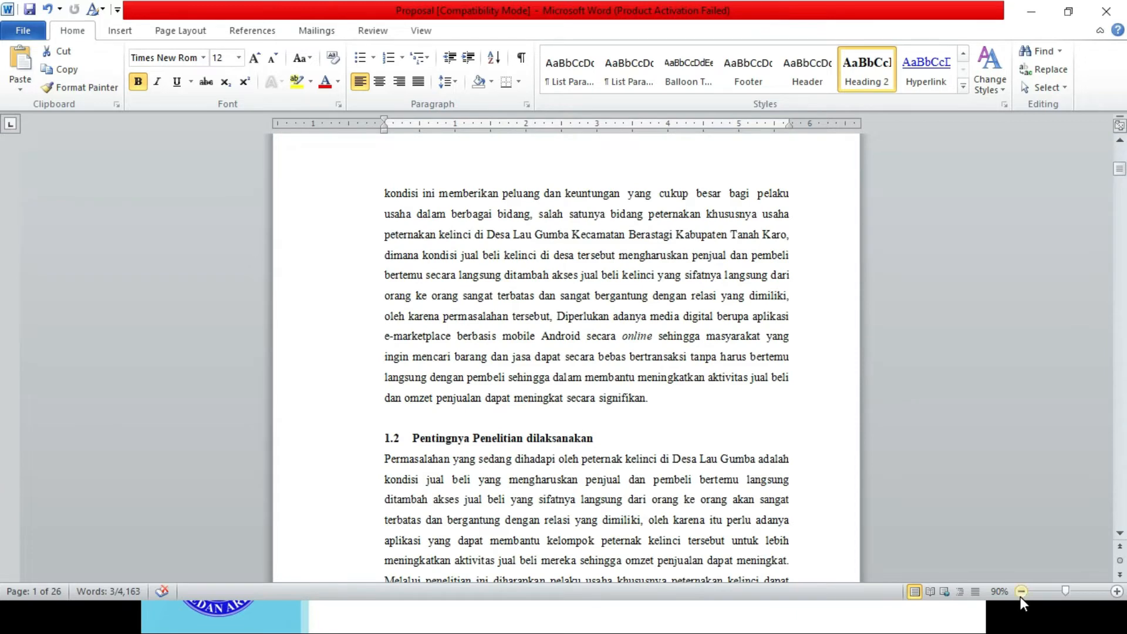
{"action": "left_click", "coordinate": [1021, 591]}
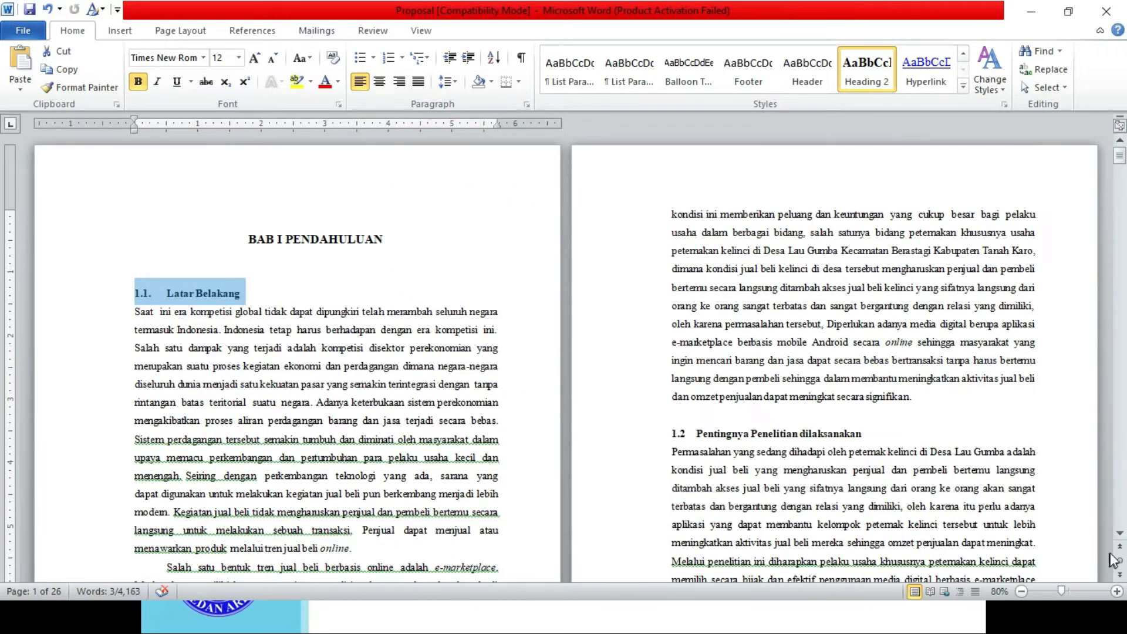
Apply the Heading 2 style to the 1.2 Pentingnya Penelitian dilaksanakan heading.
{"action": "left_click", "coordinate": [1120, 533]}
{"action": "left_click", "coordinate": [1120, 533]}
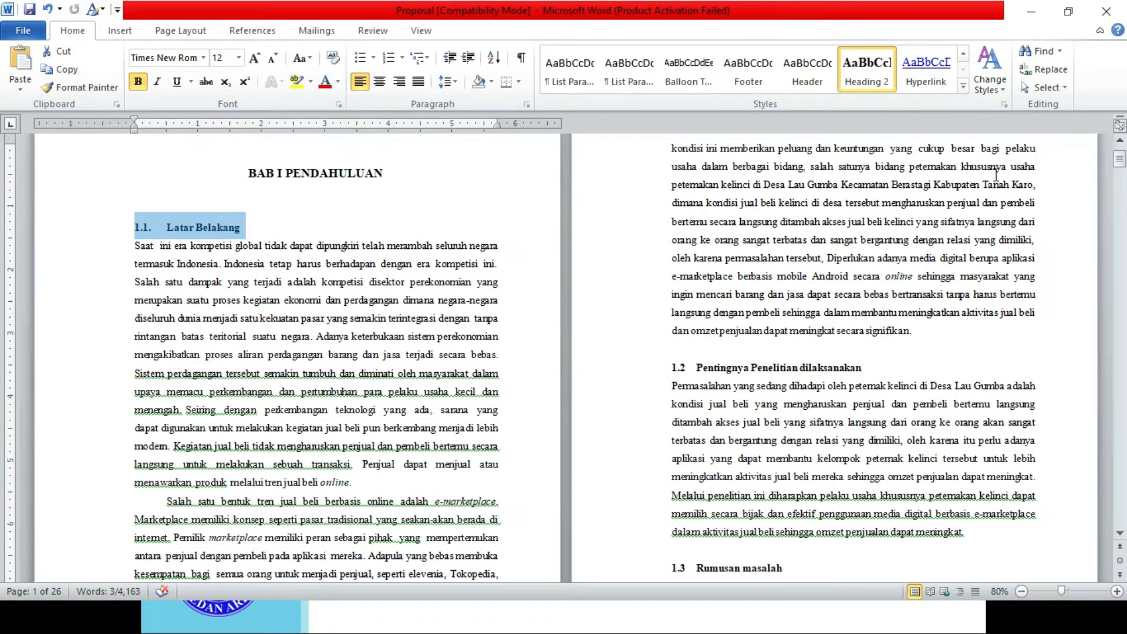
{"action": "left_click", "coordinate": [624, 367]}
{"action": "left_click", "coordinate": [875, 81]}
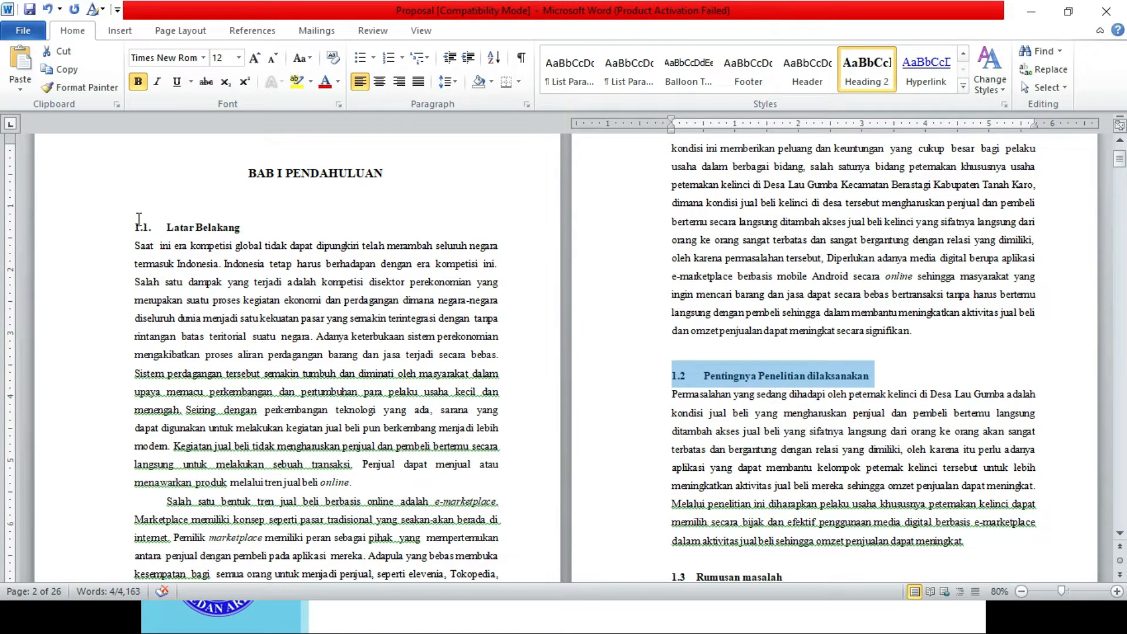
Select the 1.1 Latar Belakang and 1.2 Pentingnya Penelitian dilaksanakan headings in turn to compare their Heading 2 formatting.
{"action": "left_click", "coordinate": [186, 227]}
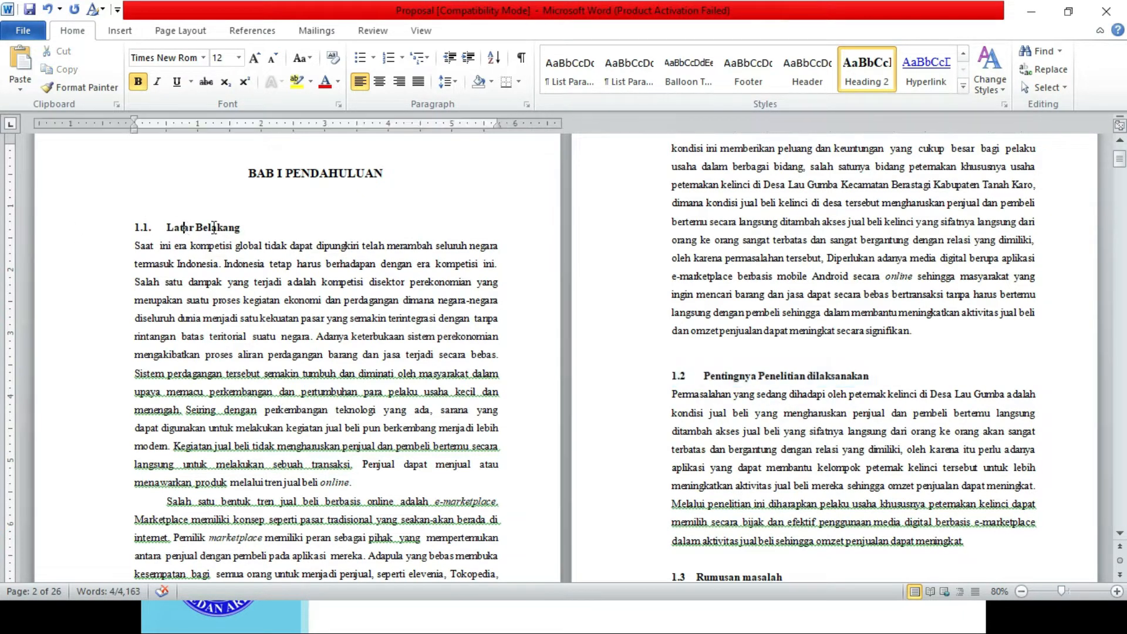
{"action": "left_click_drag", "start_coordinate": [241, 227], "coordinate": [137, 227]}
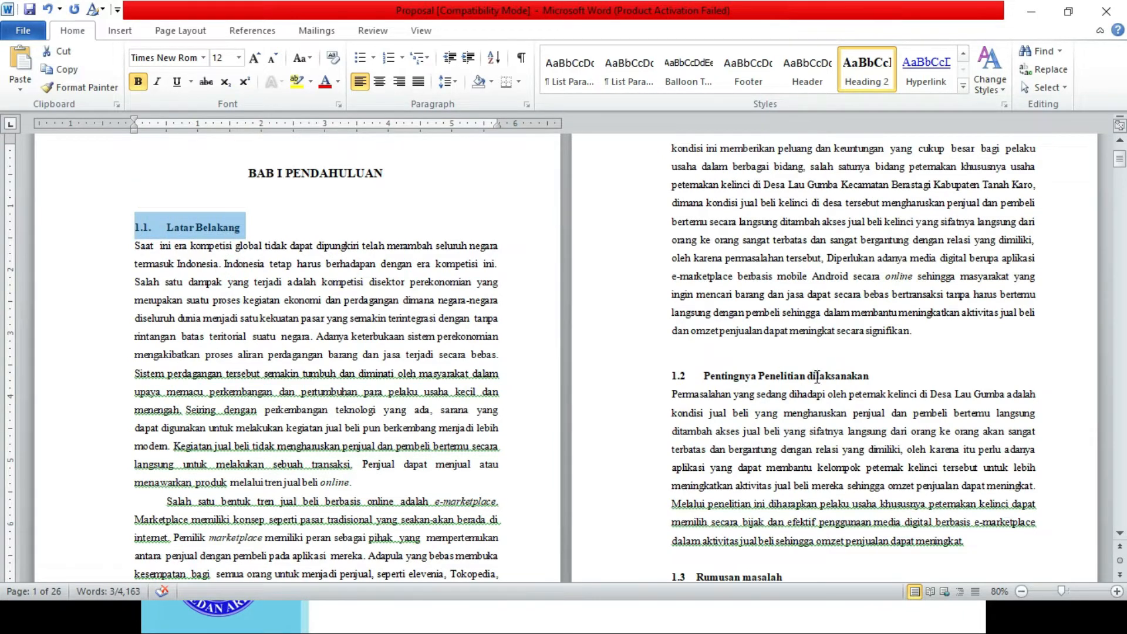
{"action": "left_click", "coordinate": [817, 376]}
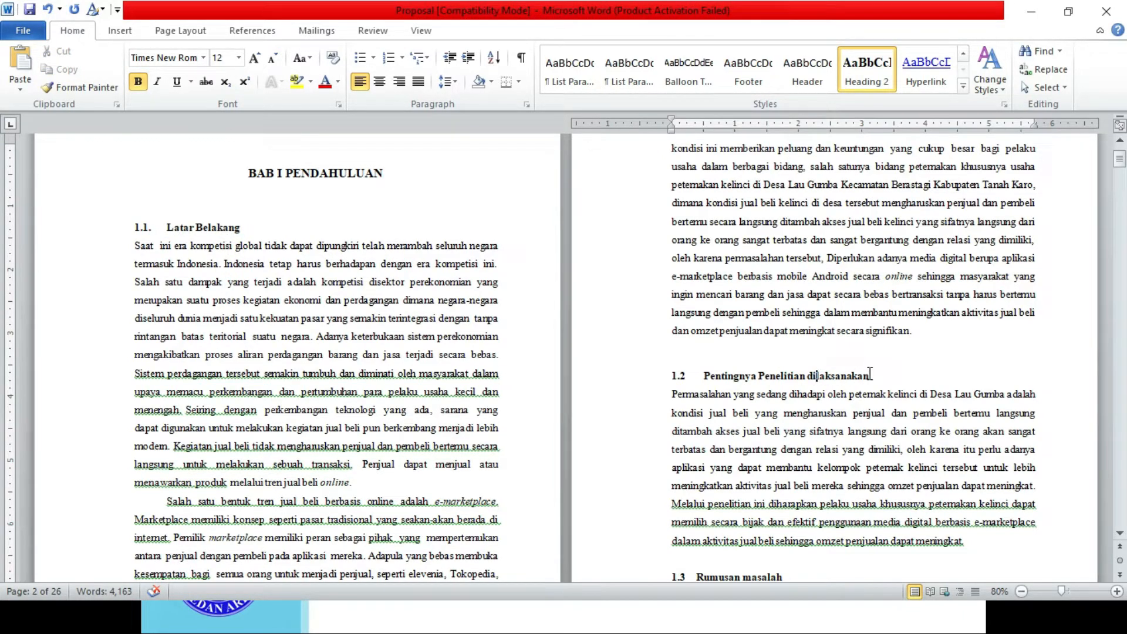
{"action": "left_click_drag", "start_coordinate": [870, 374], "coordinate": [671, 382]}
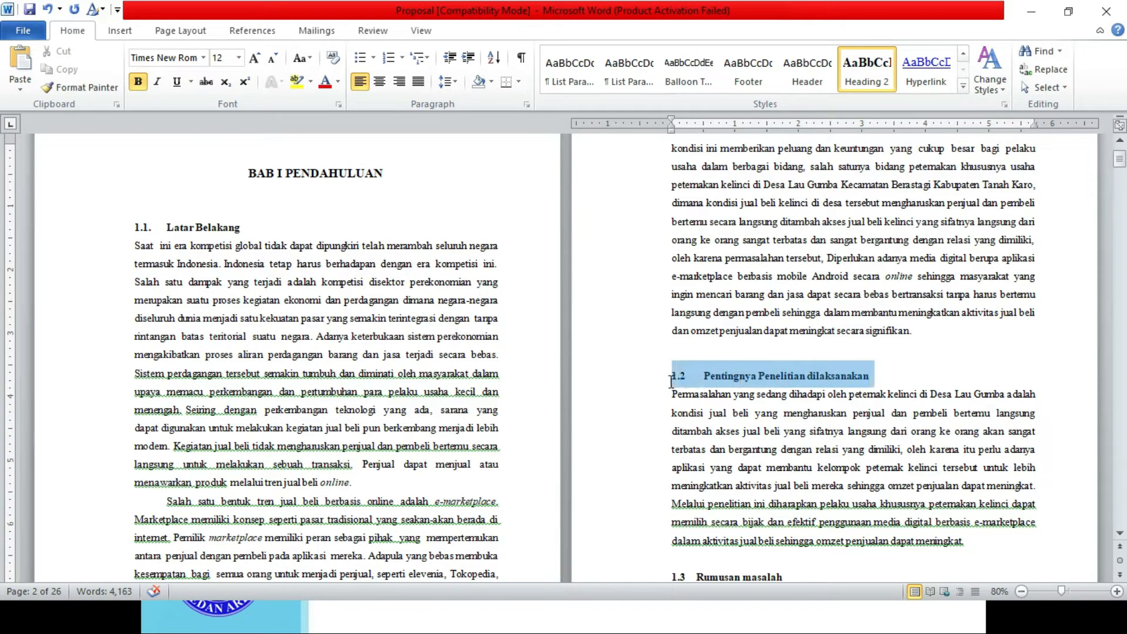
{"action": "left_click", "coordinate": [860, 88]}
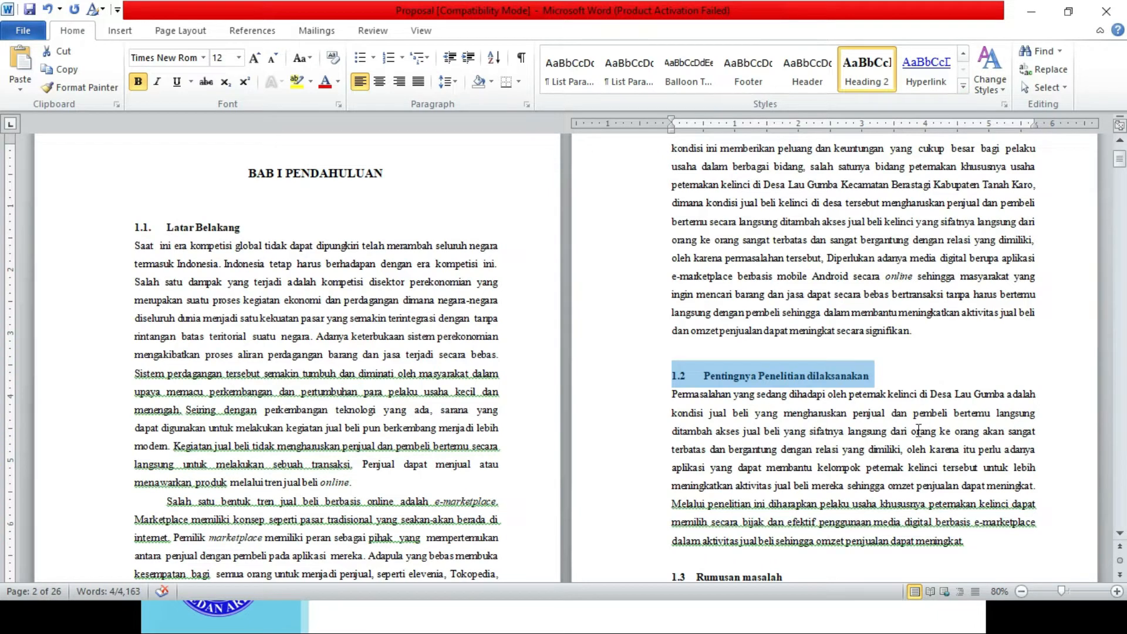
Apply the Heading 2 style to the 1.3 Rumusan masalah heading.
{"action": "left_click", "coordinate": [893, 425]}
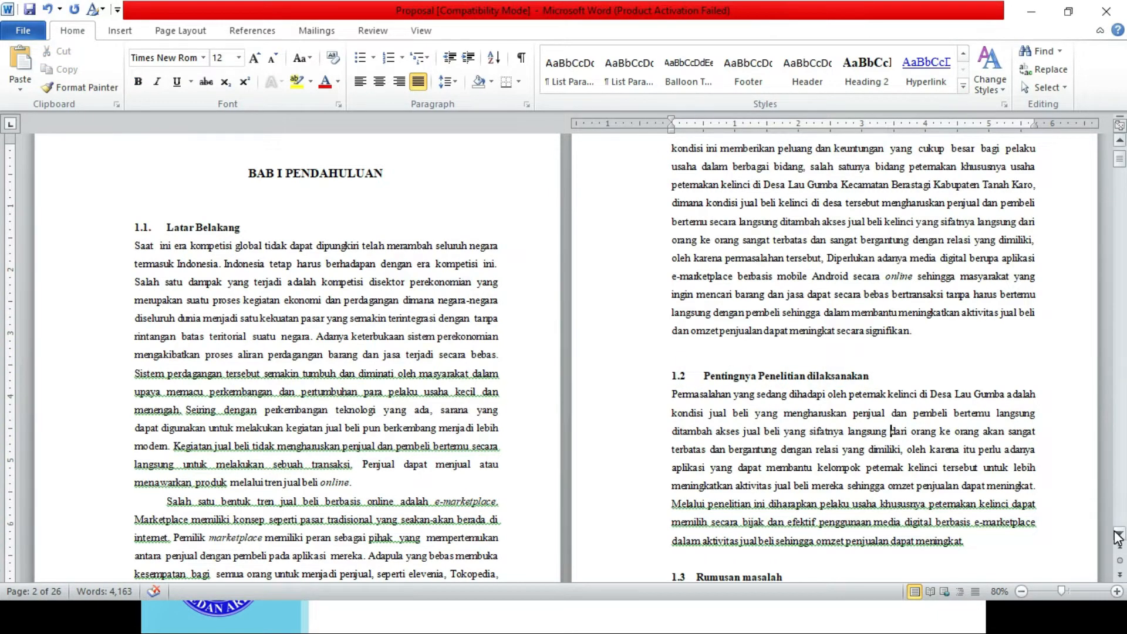
{"action": "left_click", "coordinate": [1119, 535]}
{"action": "scroll", "coordinate": [1118, 535], "scroll_direction": "down", "scroll_amount": 3}
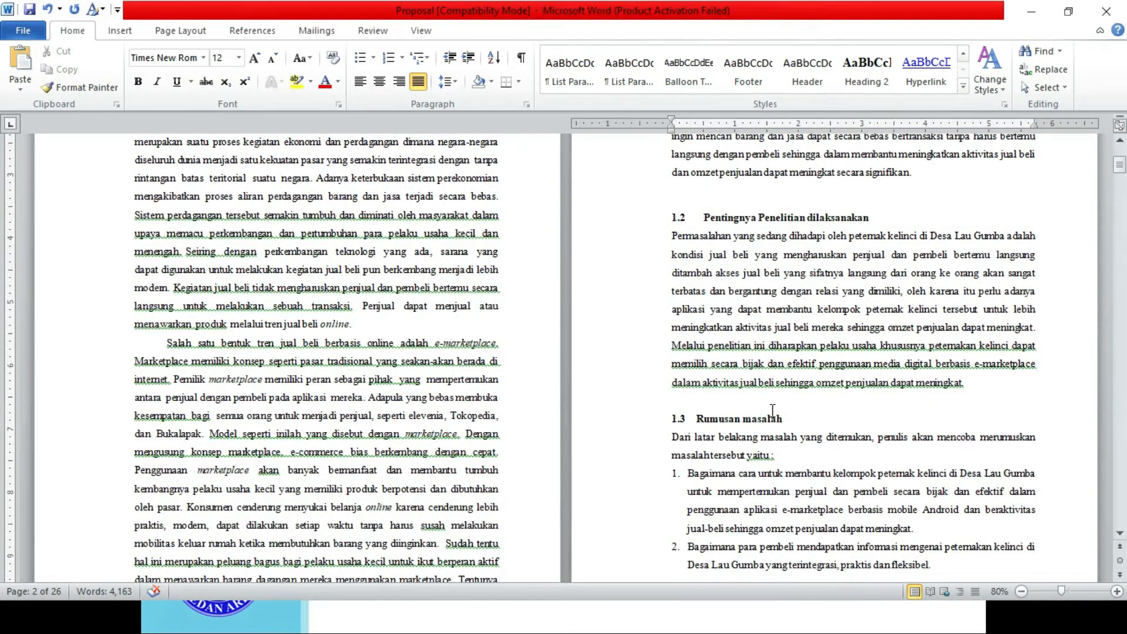
{"action": "left_click_drag", "start_coordinate": [785, 419], "coordinate": [672, 421]}
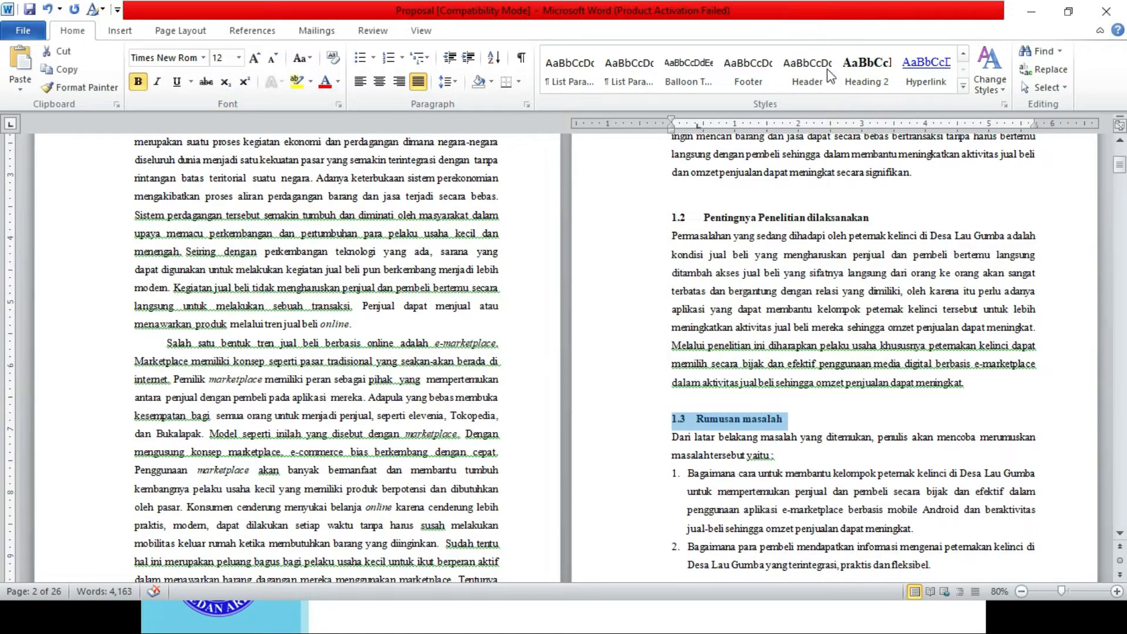
{"action": "left_click", "coordinate": [875, 77]}
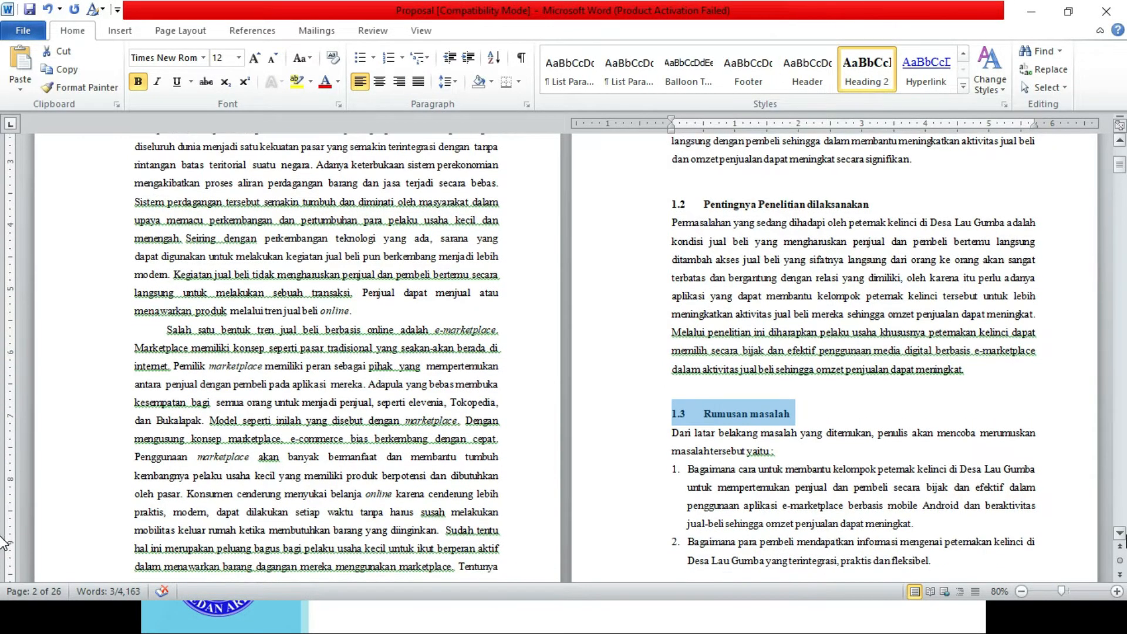
Apply the Heading 2 style to the 1.4 Tujuan Penelitian and 1.5 Hipotesis Penelitian headings.
{"action": "scroll", "coordinate": [3, 543], "scroll_direction": "down", "scroll_amount": 1}
{"action": "scroll", "coordinate": [3, 543], "scroll_direction": "down", "scroll_amount": 7}
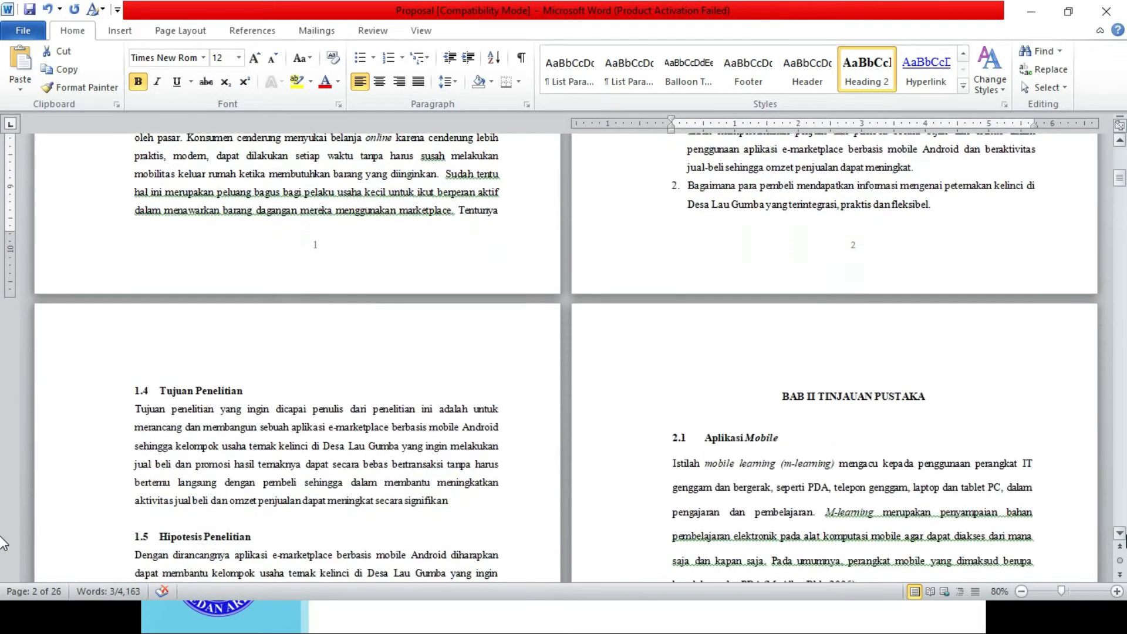
{"action": "left_click_drag", "start_coordinate": [249, 300], "coordinate": [134, 300]}
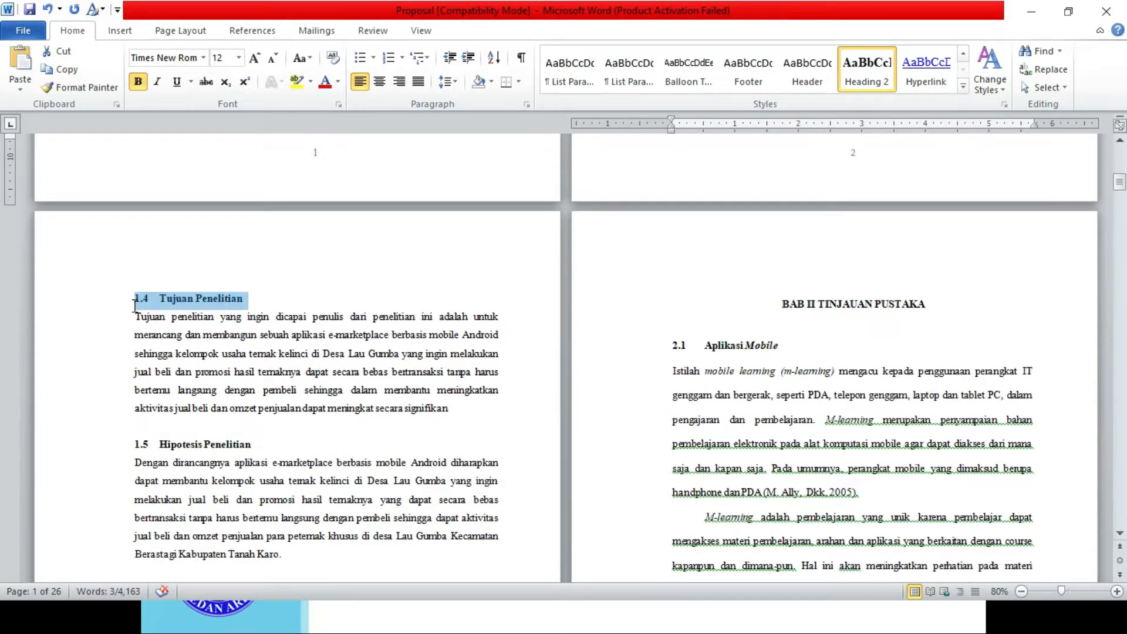
{"action": "left_click", "coordinate": [867, 67]}
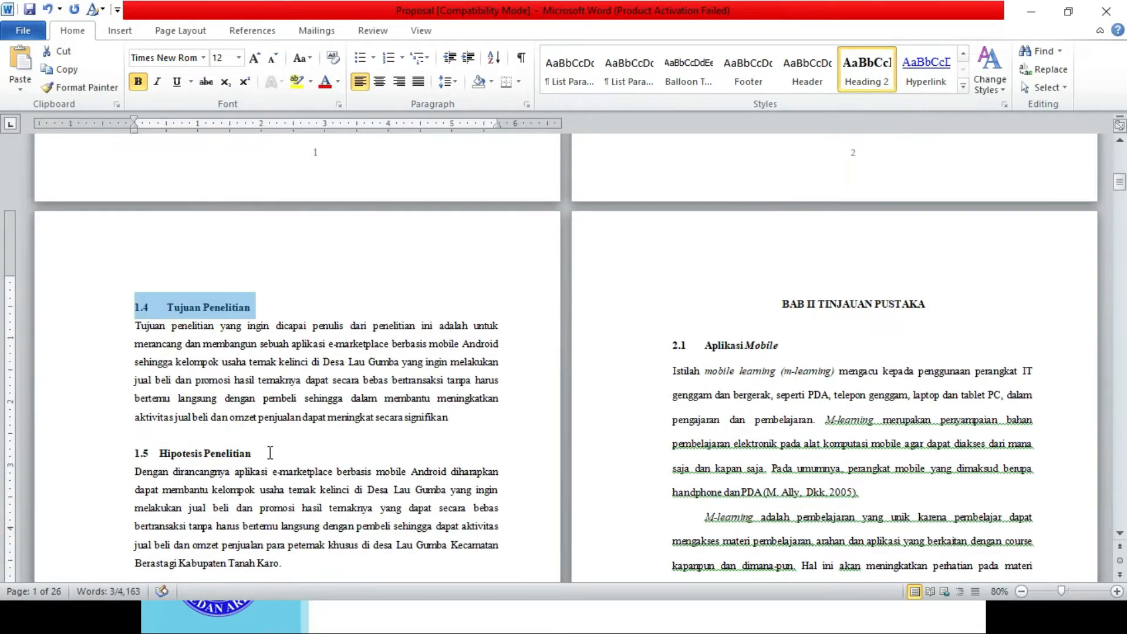
{"action": "left_click_drag", "start_coordinate": [267, 453], "coordinate": [127, 457]}
{"action": "left_click", "coordinate": [867, 68]}
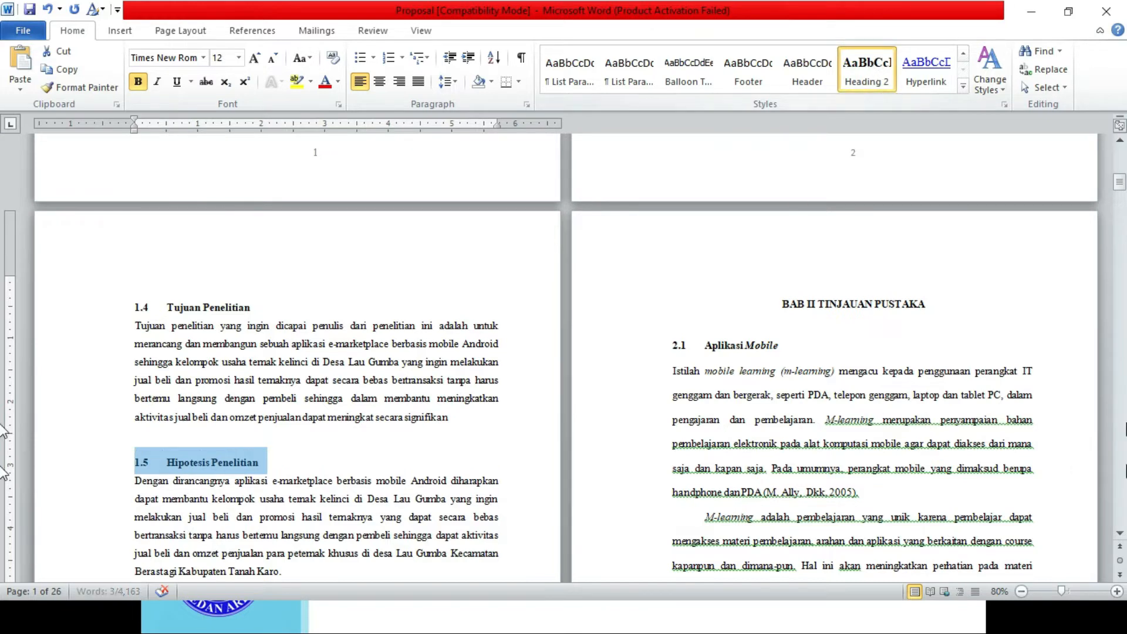
Apply the Heading 2 style to the 1.6 Luaran Penelitian heading.
{"action": "scroll", "coordinate": [25, 451], "scroll_direction": "down", "scroll_amount": 4}
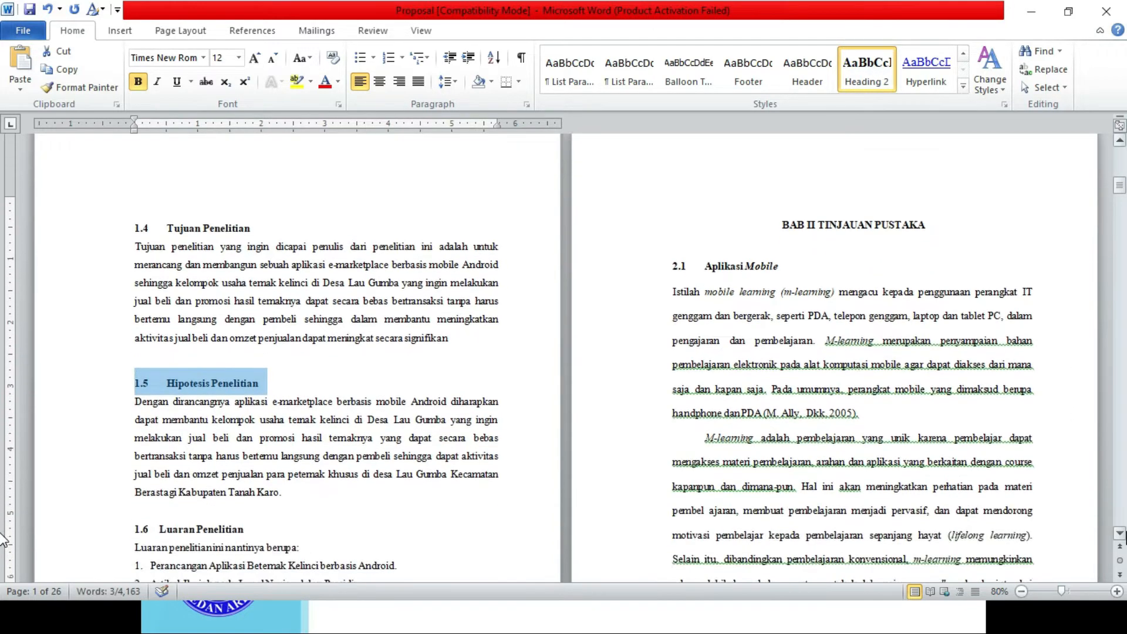
{"action": "left_click_drag", "start_coordinate": [266, 392], "coordinate": [139, 384]}
{"action": "left_click", "coordinate": [875, 75]}
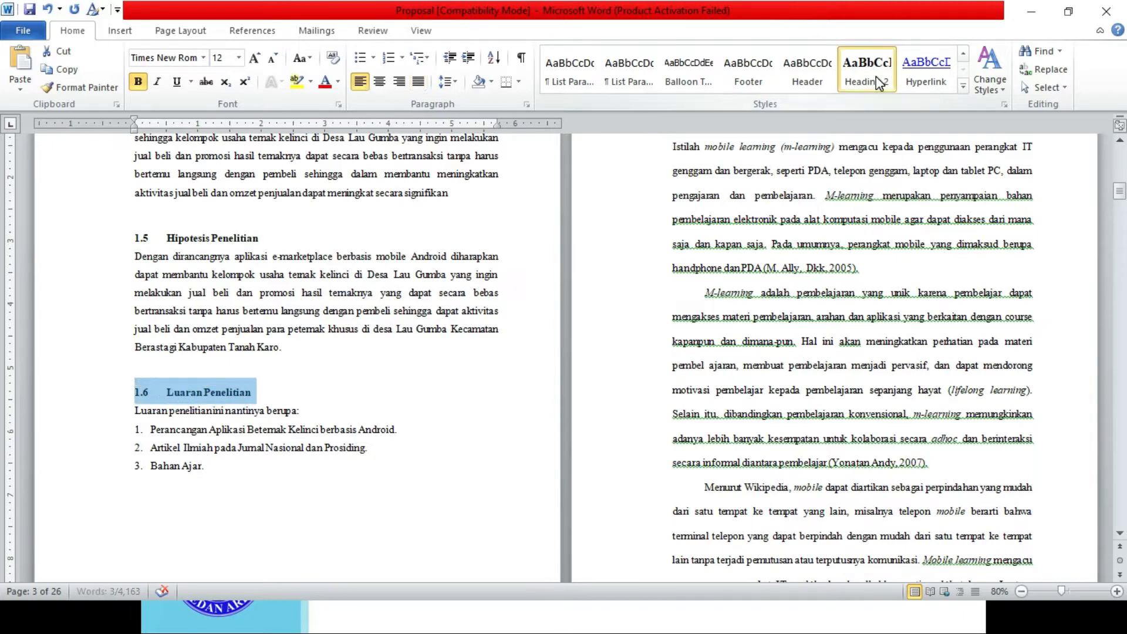
Apply the Heading 1 style to the BAB II TINJAUAN PUSTAKA chapter title.
{"action": "left_click", "coordinate": [1124, 141]}
{"action": "left_click", "coordinate": [1124, 141]}
{"action": "left_click", "coordinate": [1123, 142]}
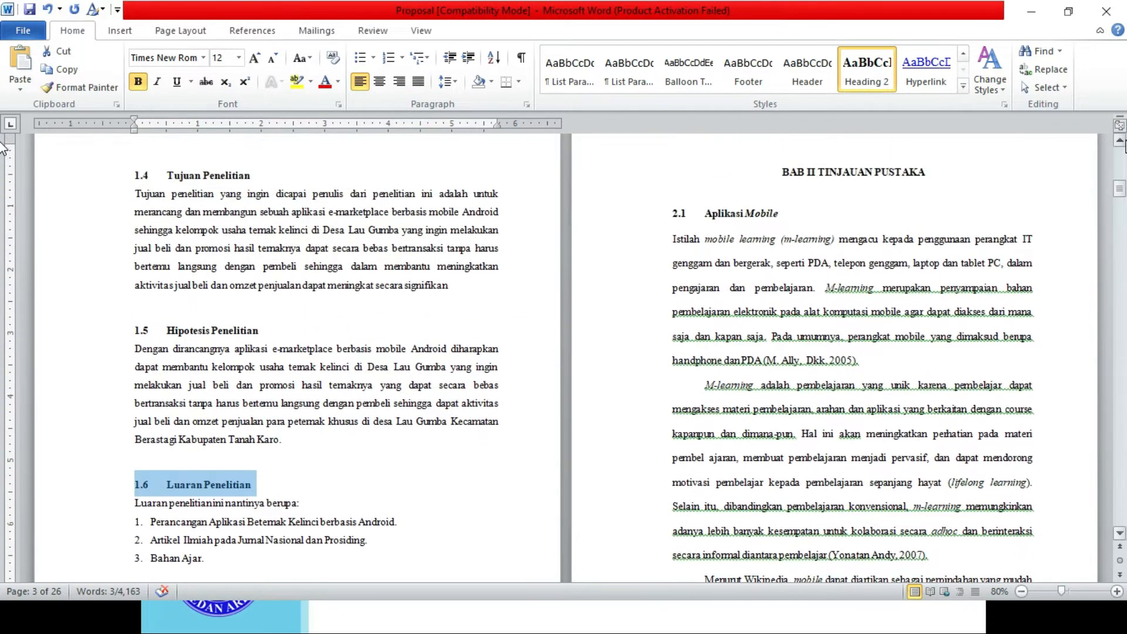
{"action": "left_click_drag", "start_coordinate": [929, 293], "coordinate": [789, 300]}
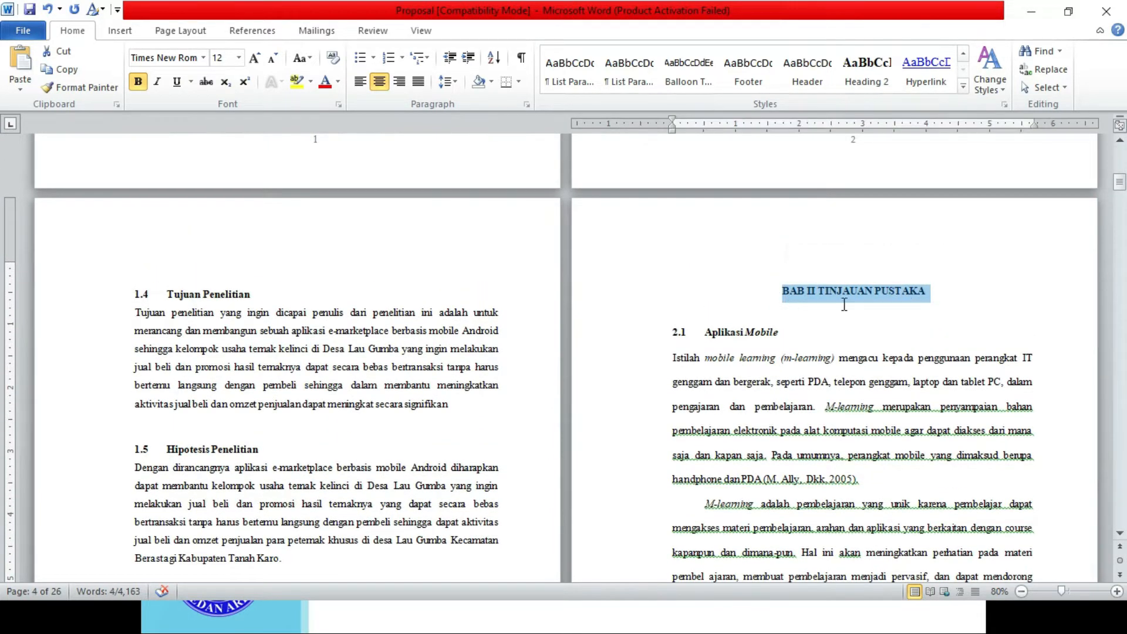
{"action": "left_click", "coordinate": [963, 55]}
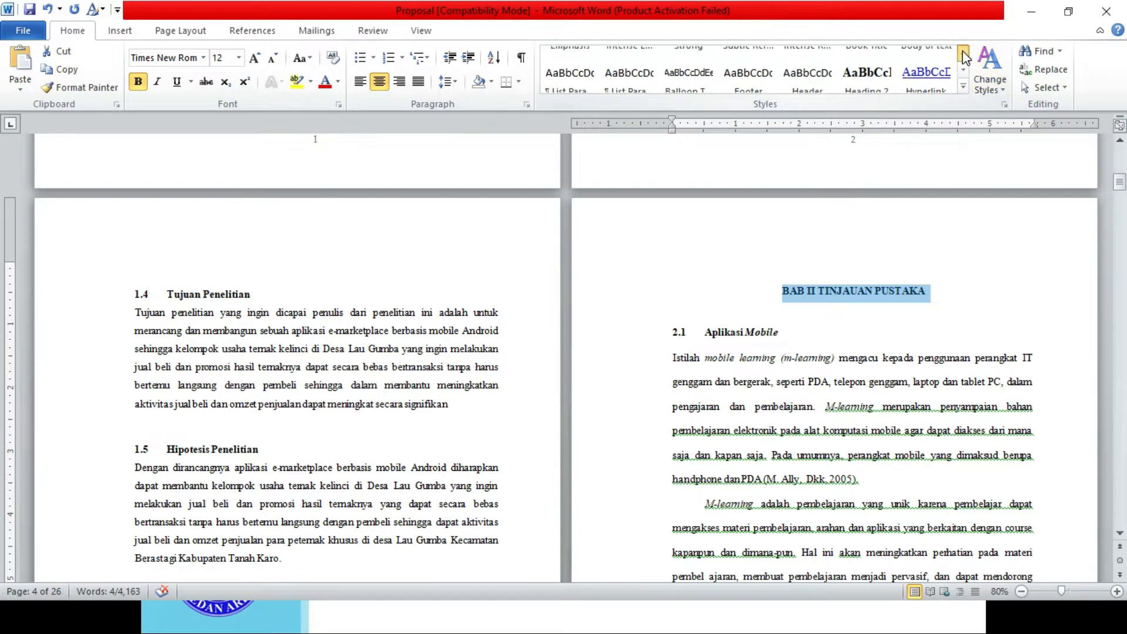
{"action": "left_click", "coordinate": [963, 55]}
{"action": "left_click", "coordinate": [963, 55]}
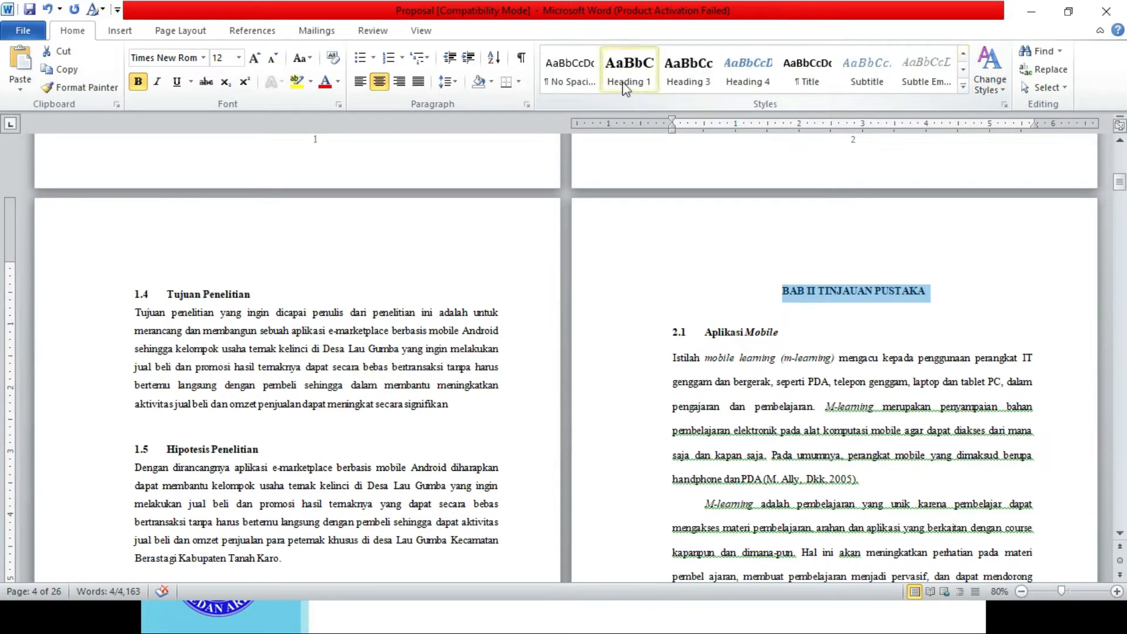
{"action": "key", "text": "ctrl+shift+period"}
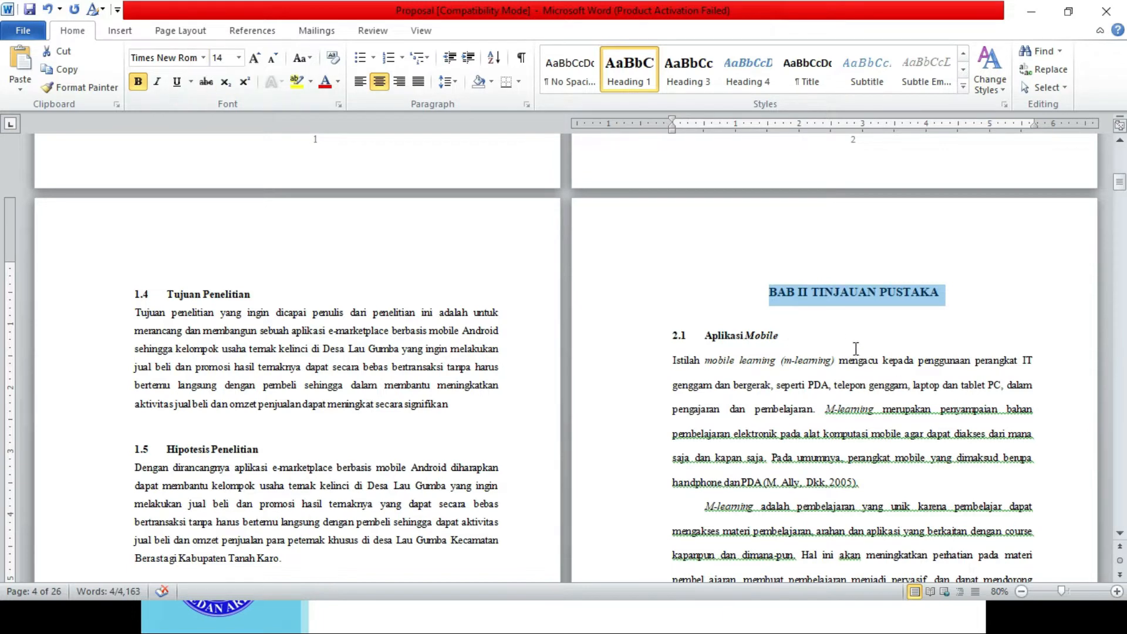
Apply the Heading 2 style to the Aplikasi Mobile heading under BAB II TINJAUAN PUSTAKA.
{"action": "left_click_drag", "start_coordinate": [787, 334], "coordinate": [704, 336]}
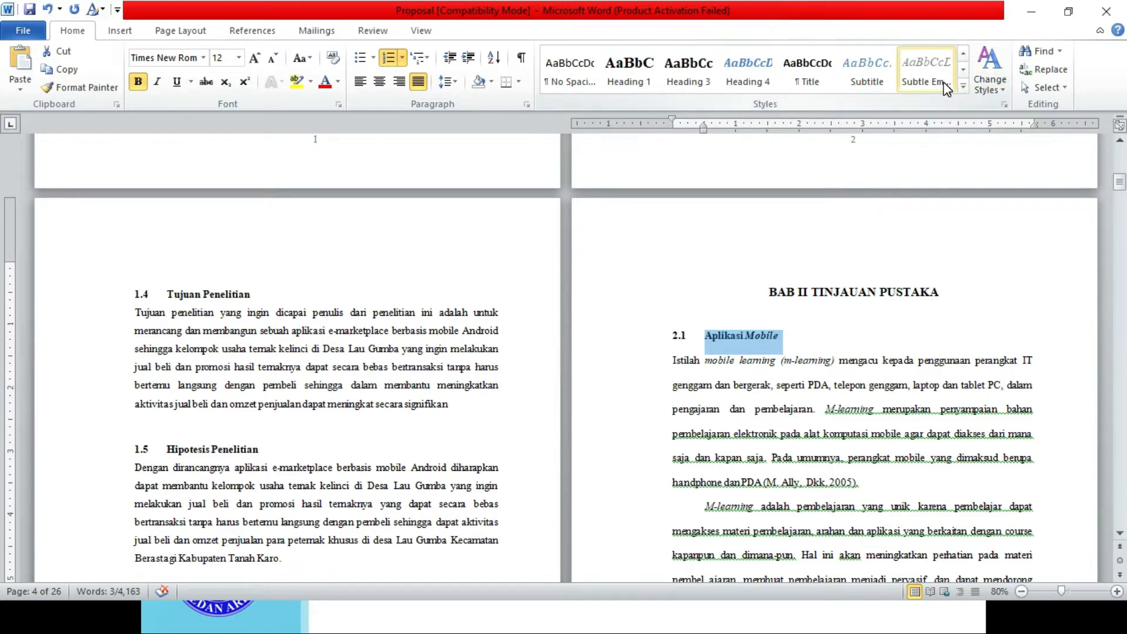
{"action": "left_click", "coordinate": [964, 69]}
{"action": "left_click", "coordinate": [964, 70]}
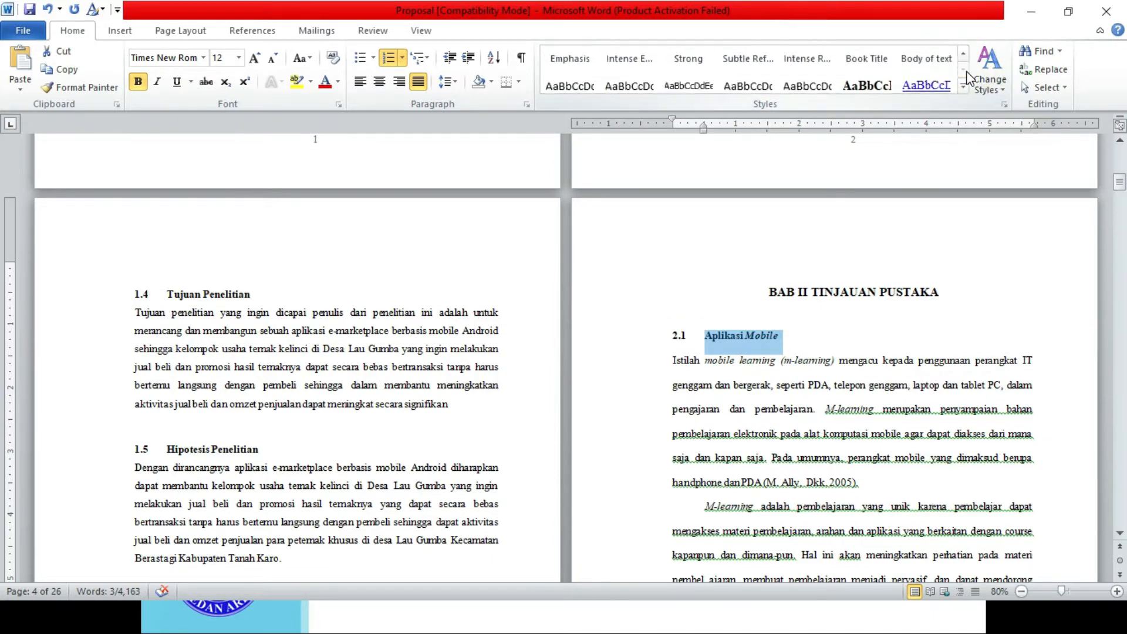
{"action": "left_click", "coordinate": [867, 71]}
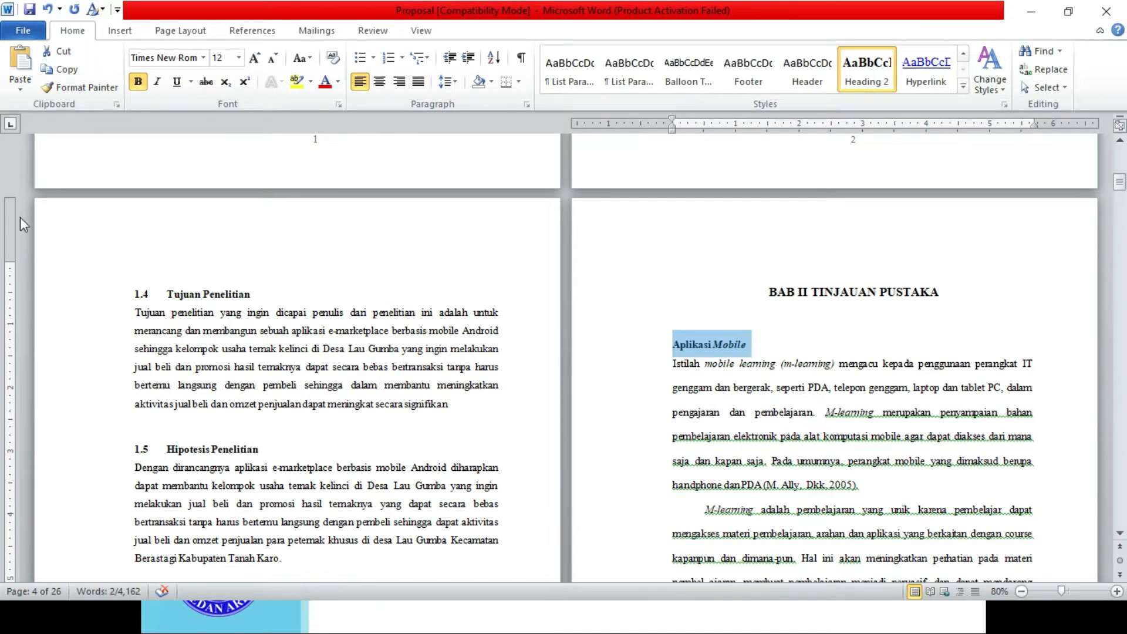
{"action": "key", "text": "ctrl+z"}
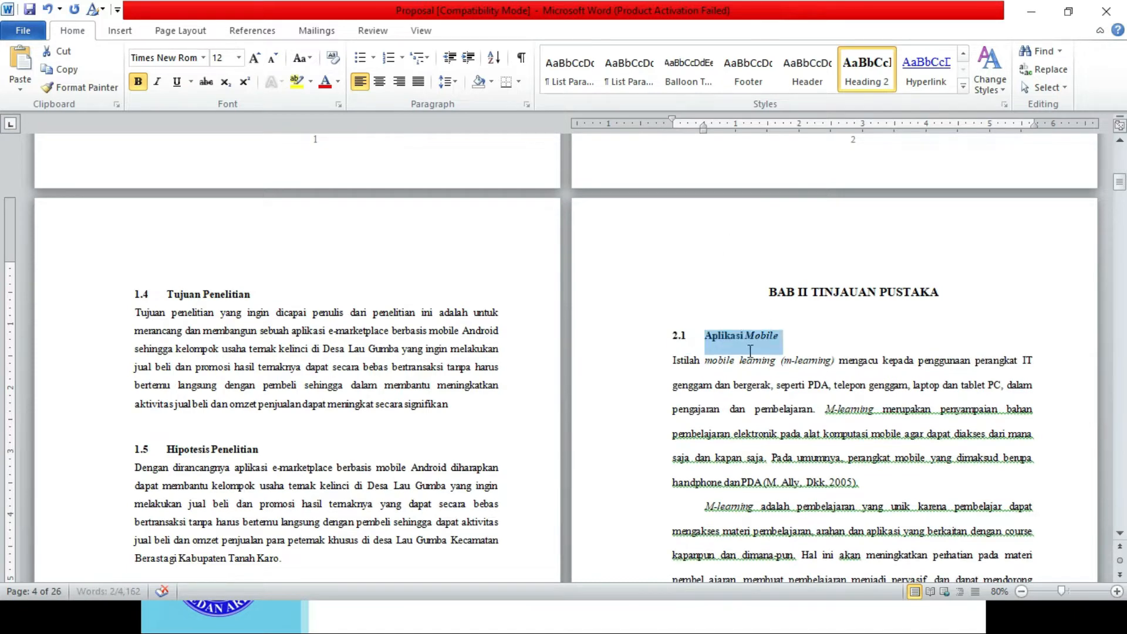
{"action": "left_click", "coordinate": [874, 88]}
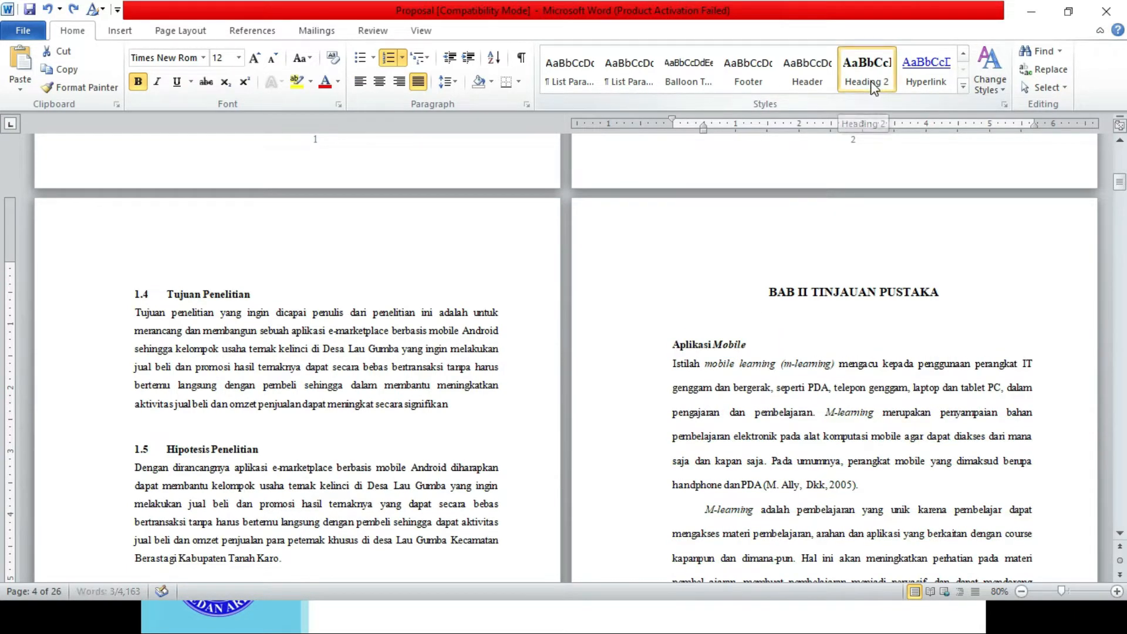
Restore the number 2.1. before the Aplikasi Mobile heading and align its indent with the text margin.
{"action": "left_click", "coordinate": [674, 346]}
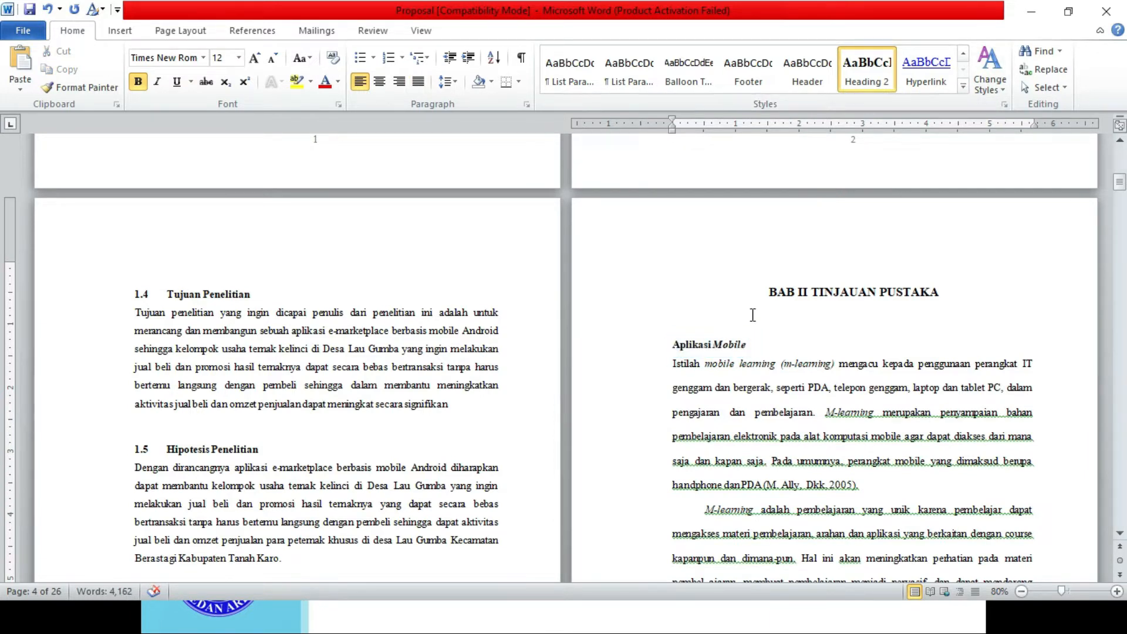
{"action": "type", "text": "2.1"}
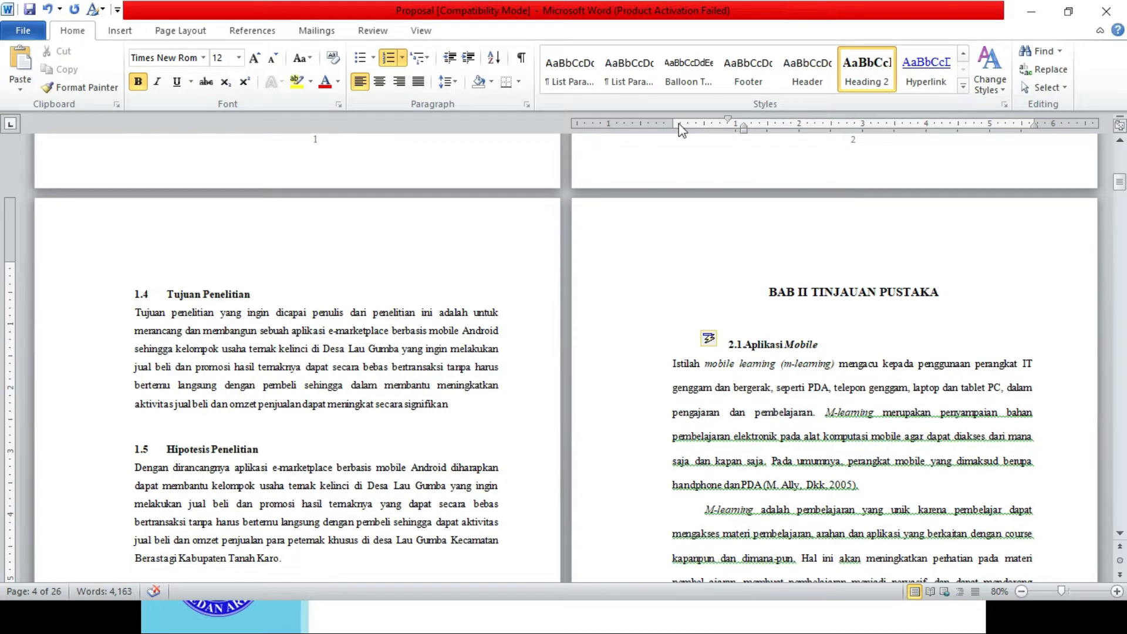
{"action": "left_click_drag", "start_coordinate": [743, 129], "coordinate": [687, 136]}
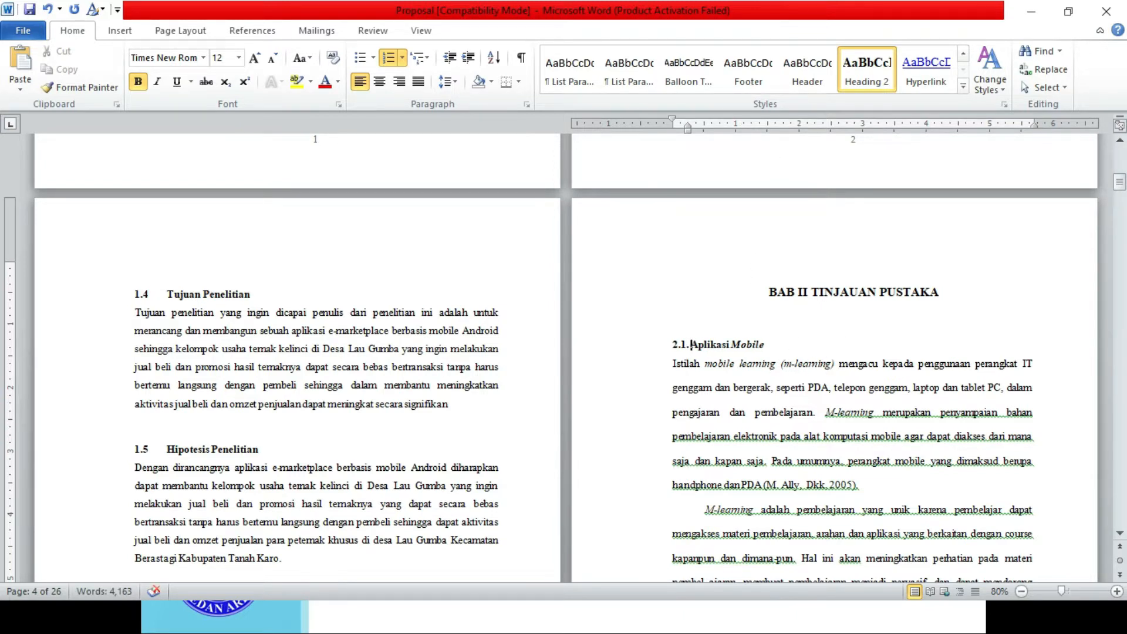
{"action": "left_click", "coordinate": [723, 385]}
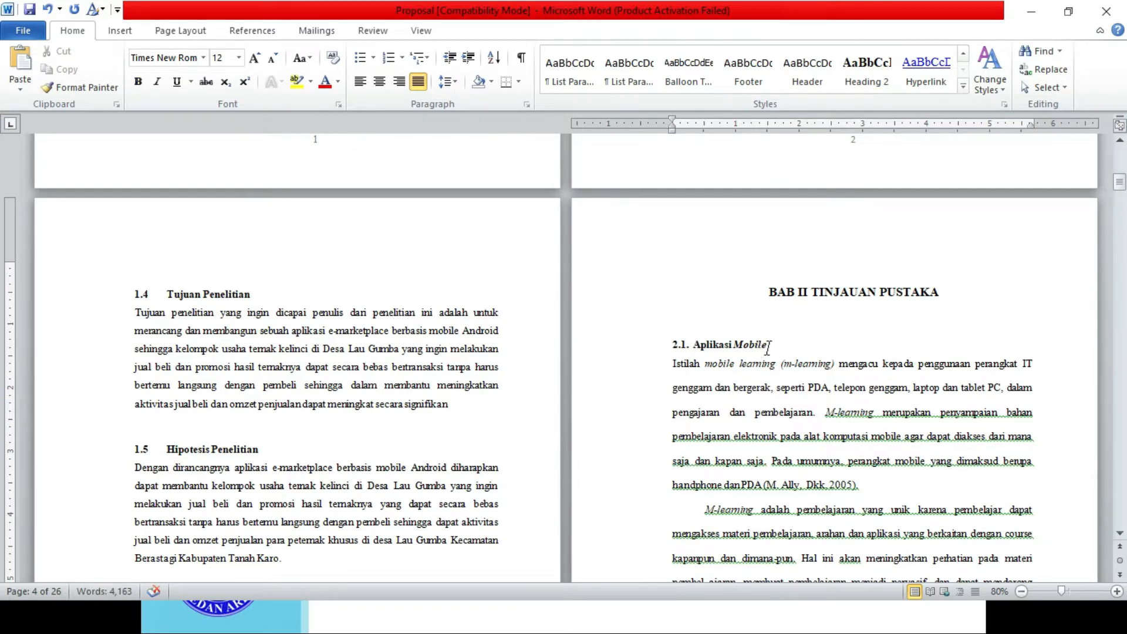
Select the Aplikasi Mobile heading and its 2.1. number in turn to check that they use Heading 2.
{"action": "left_click_drag", "start_coordinate": [768, 347], "coordinate": [673, 349]}
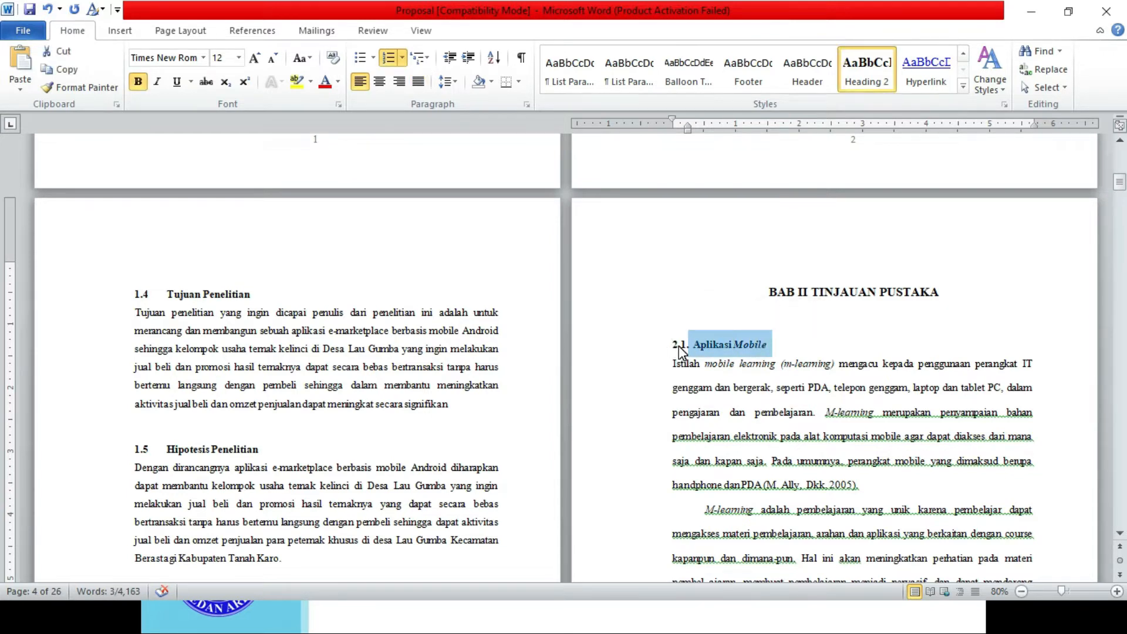
{"action": "left_click", "coordinate": [678, 345]}
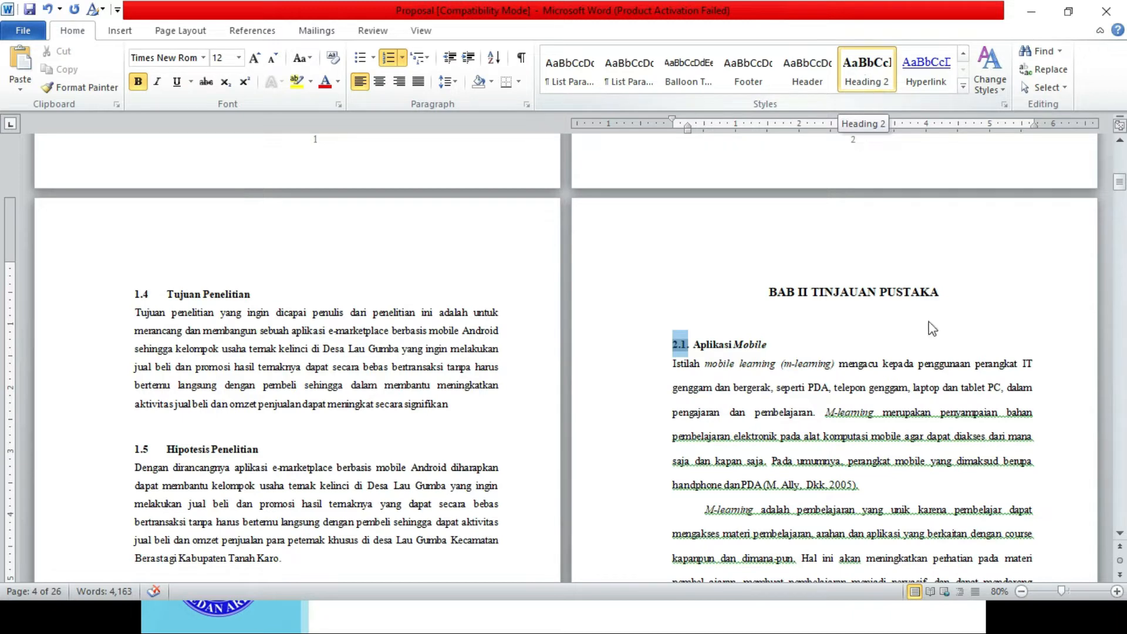
{"action": "left_click", "coordinate": [767, 410]}
{"action": "scroll", "coordinate": [3, 475], "scroll_direction": "down", "scroll_amount": 10}
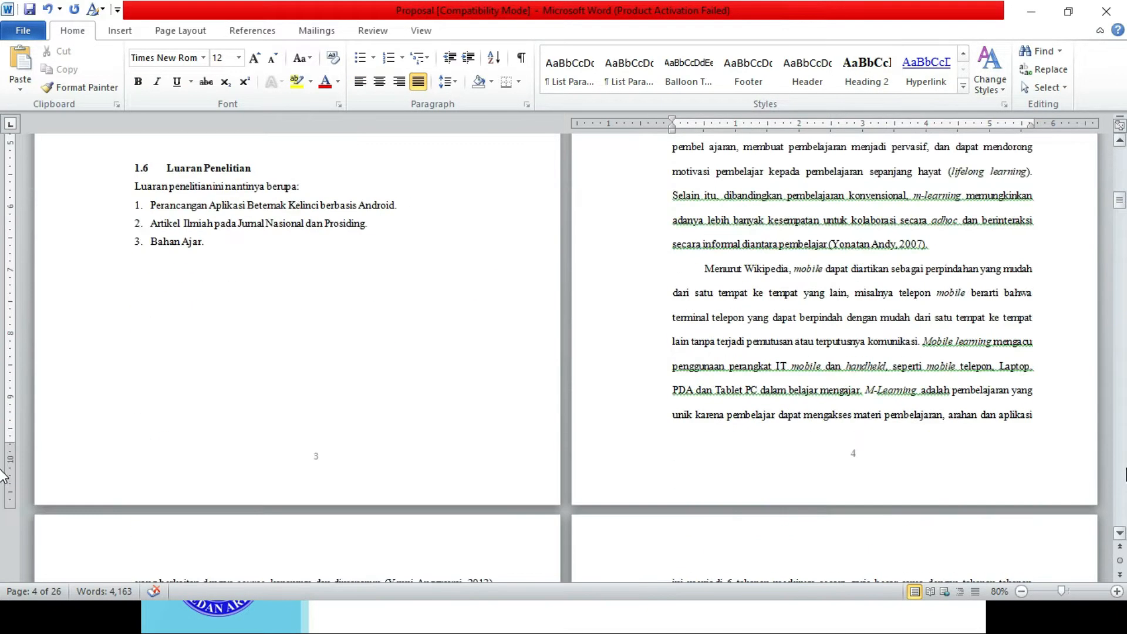
{"action": "scroll", "coordinate": [3, 475], "scroll_direction": "down", "scroll_amount": 10}
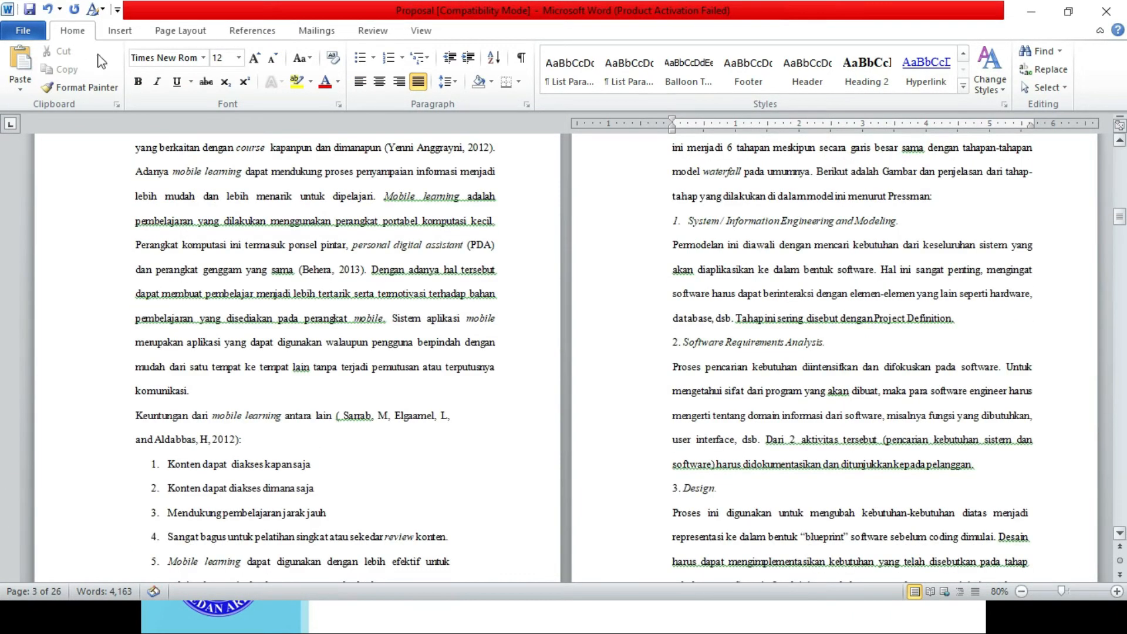
{"action": "scroll", "coordinate": [1122, 437], "scroll_direction": "down", "scroll_amount": 10}
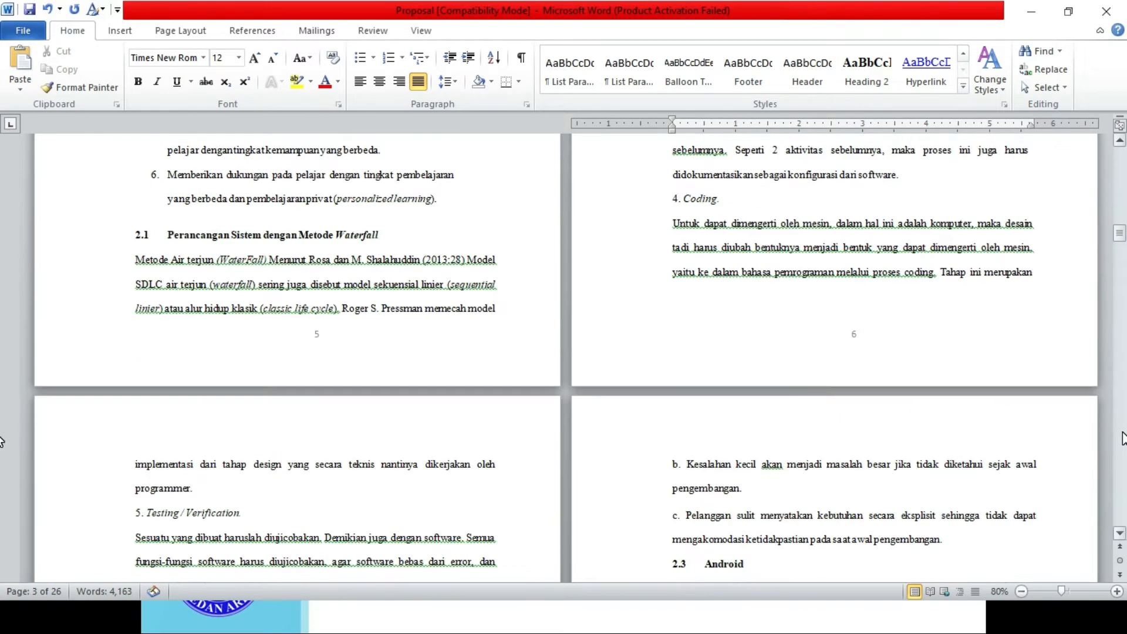
{"action": "scroll", "coordinate": [1122, 162], "scroll_direction": "up", "scroll_amount": 15}
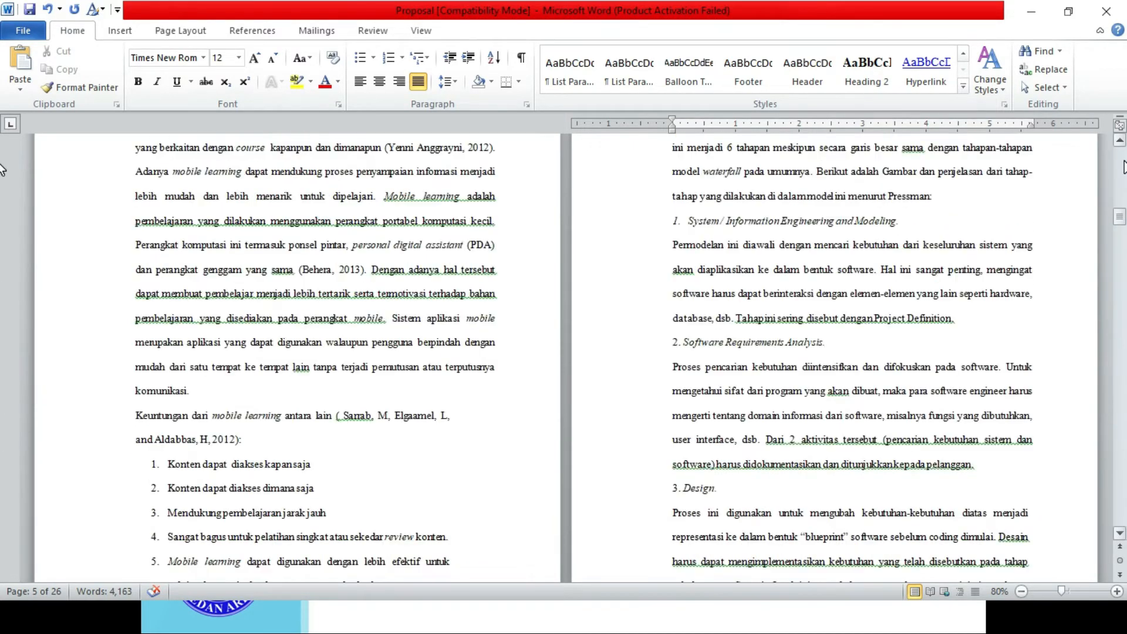
{"action": "scroll", "coordinate": [1122, 160], "scroll_direction": "up", "scroll_amount": 15}
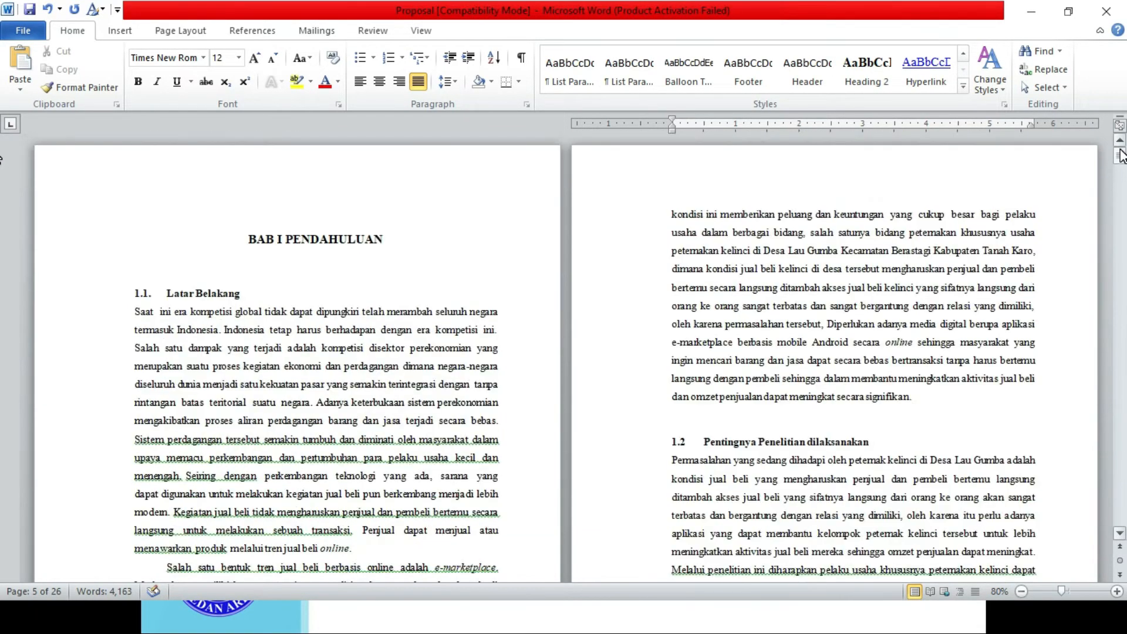
Switch to the presentation, read step 4 about checking the heading styles with the Navigation Pane, and return to Word.
{"action": "key", "text": "alt+Tab"}
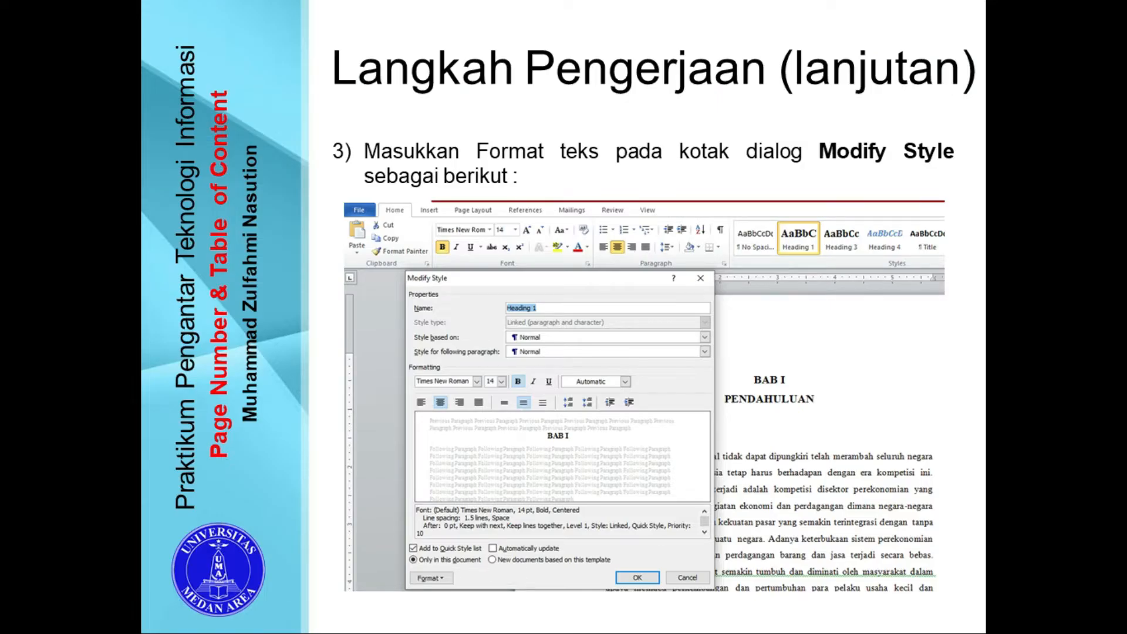
{"action": "key", "text": "Right"}
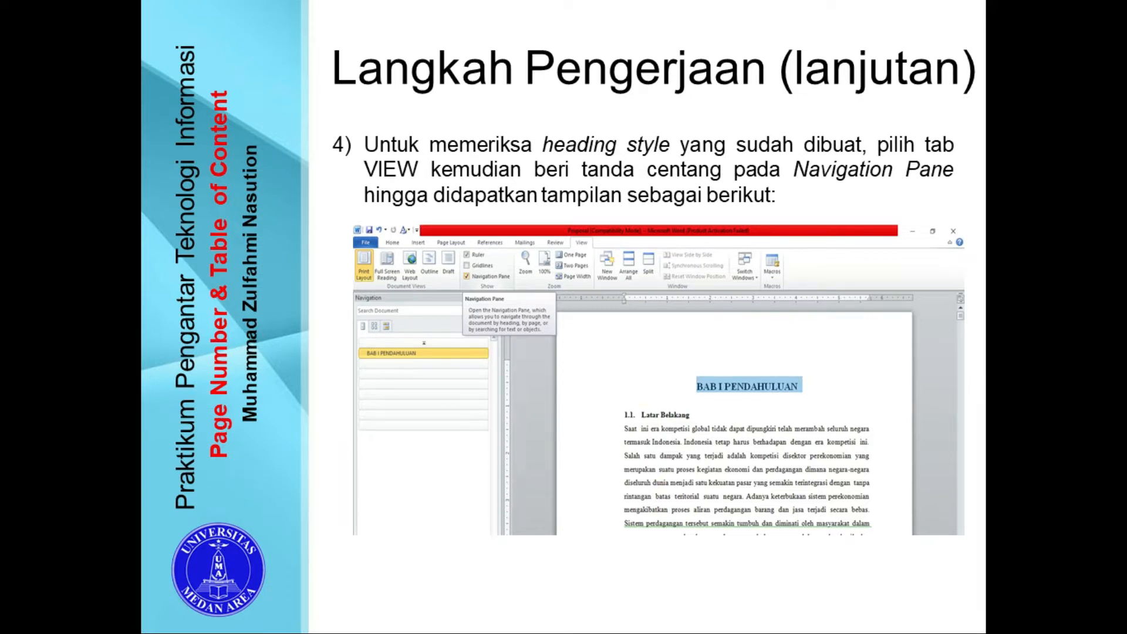
{"action": "key", "text": "alt+Tab"}
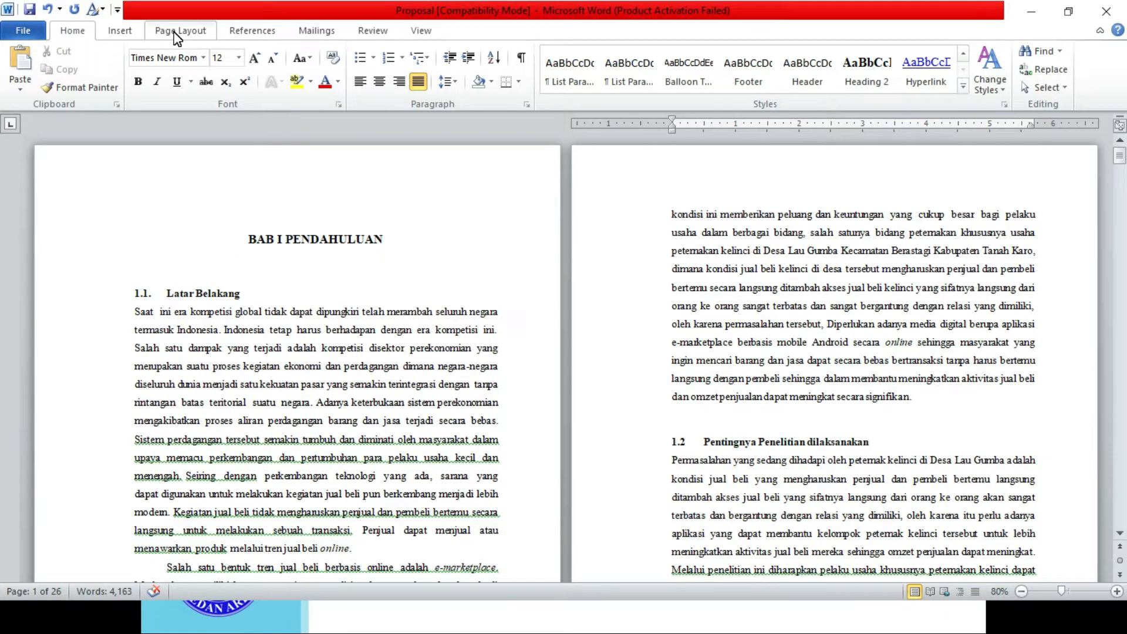
Hide and restore the ruler, zoom the document out to 70%, and briefly turn the gridlines on and off.
{"action": "left_click", "coordinate": [416, 32]}
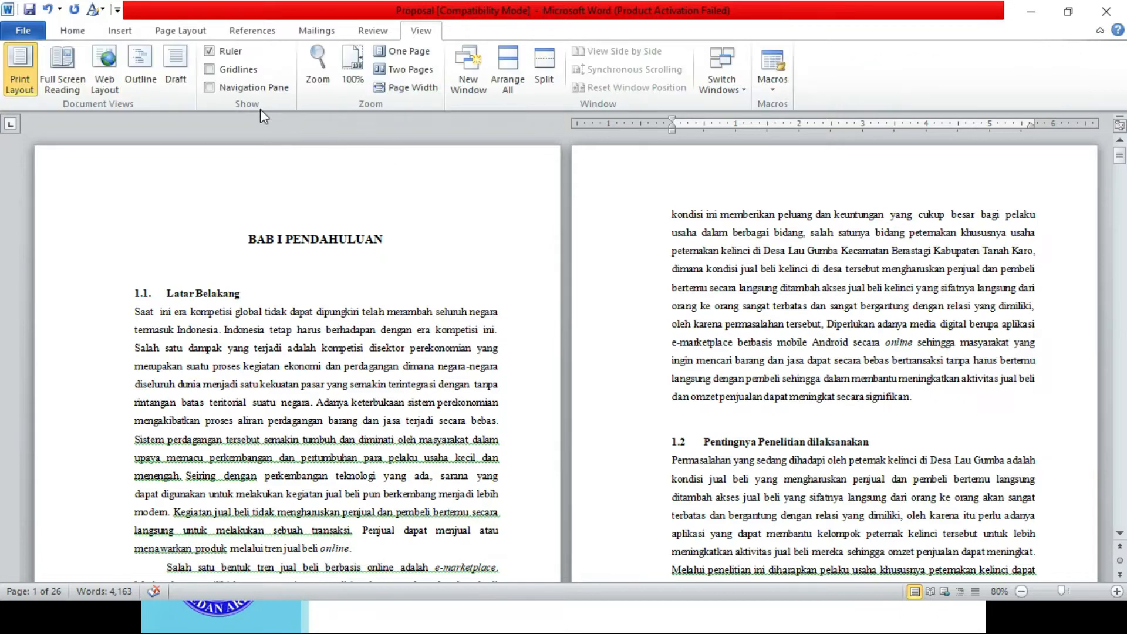
{"action": "left_click", "coordinate": [210, 52]}
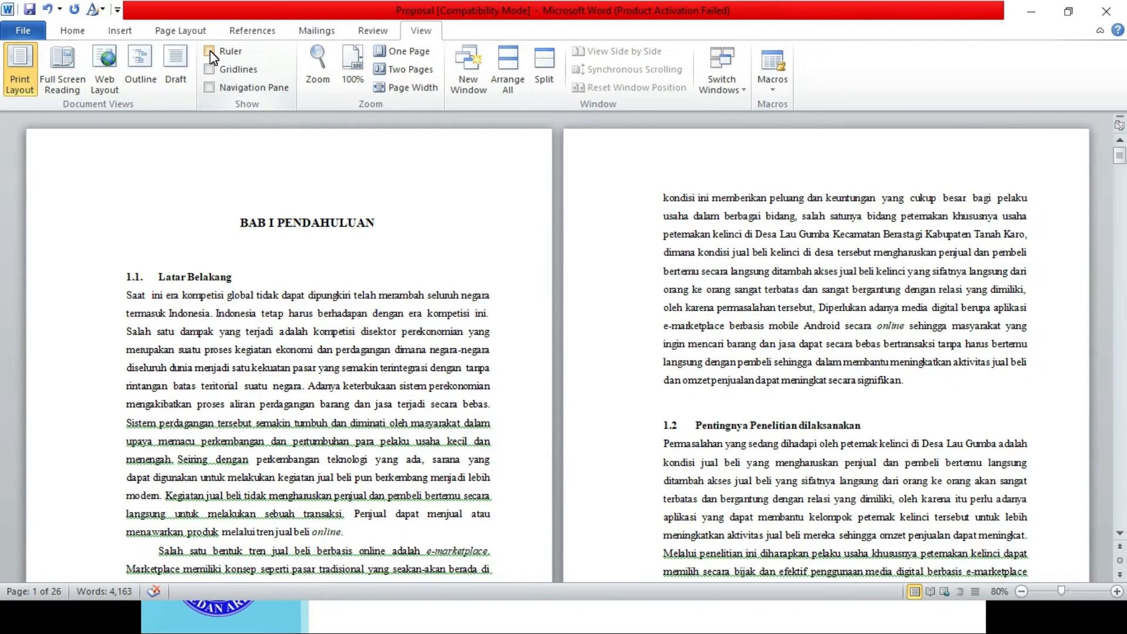
{"action": "left_click", "coordinate": [210, 52]}
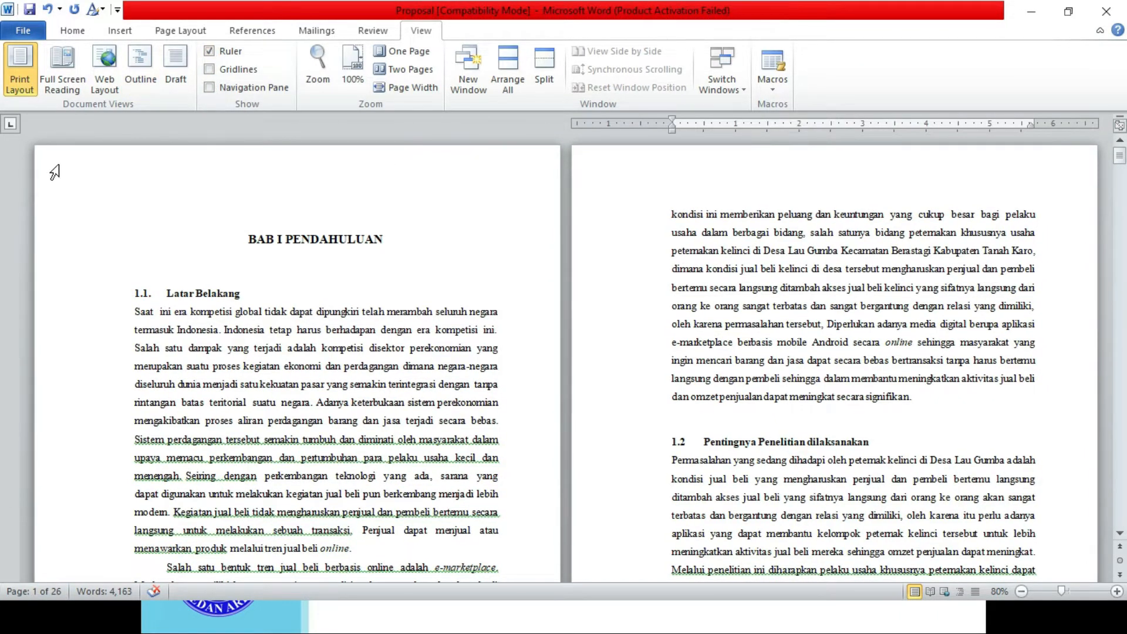
{"action": "left_click", "coordinate": [1017, 592]}
{"action": "left_click", "coordinate": [233, 70]}
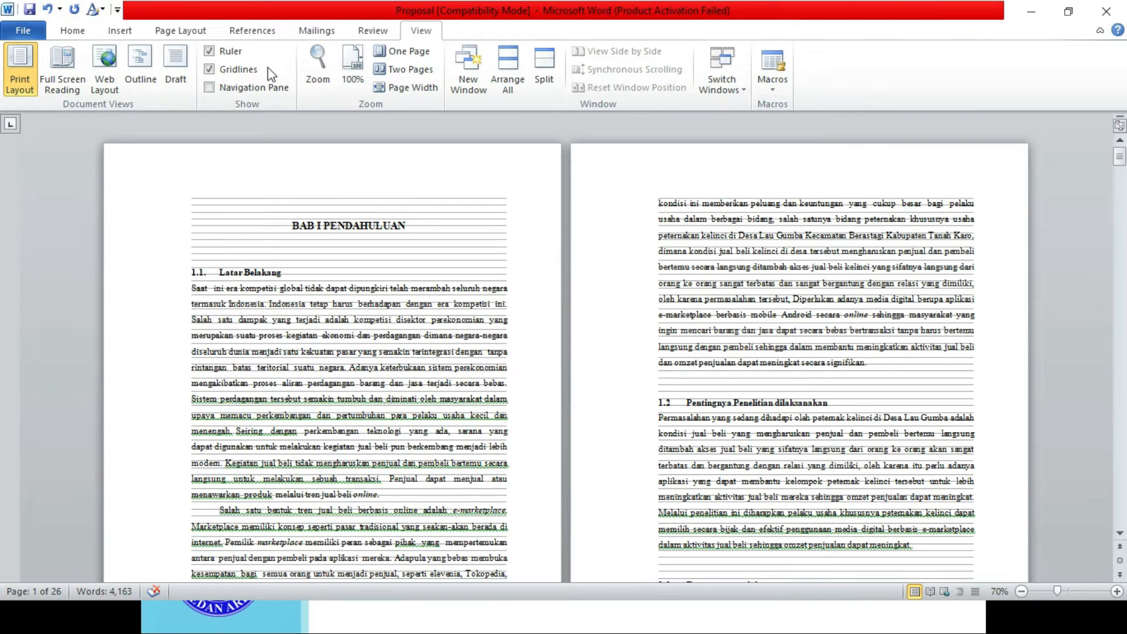
{"action": "left_click", "coordinate": [253, 72]}
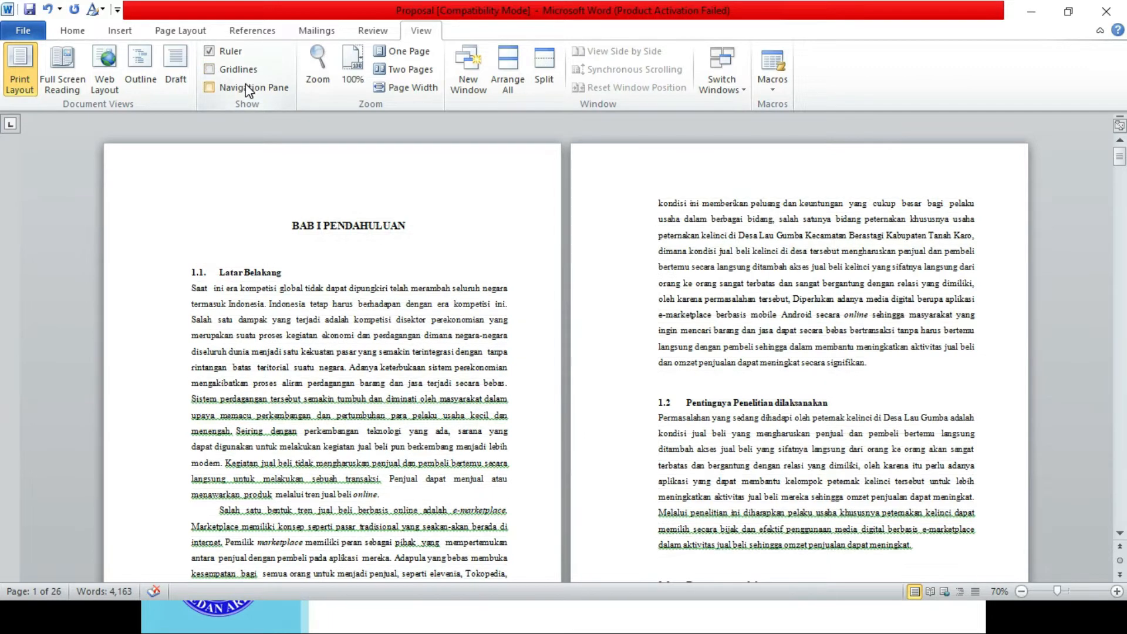
Display the Navigation Pane to check the heading structure and place the cursor in the BAB I PENDAHULUAN title.
{"action": "left_click", "coordinate": [209, 88]}
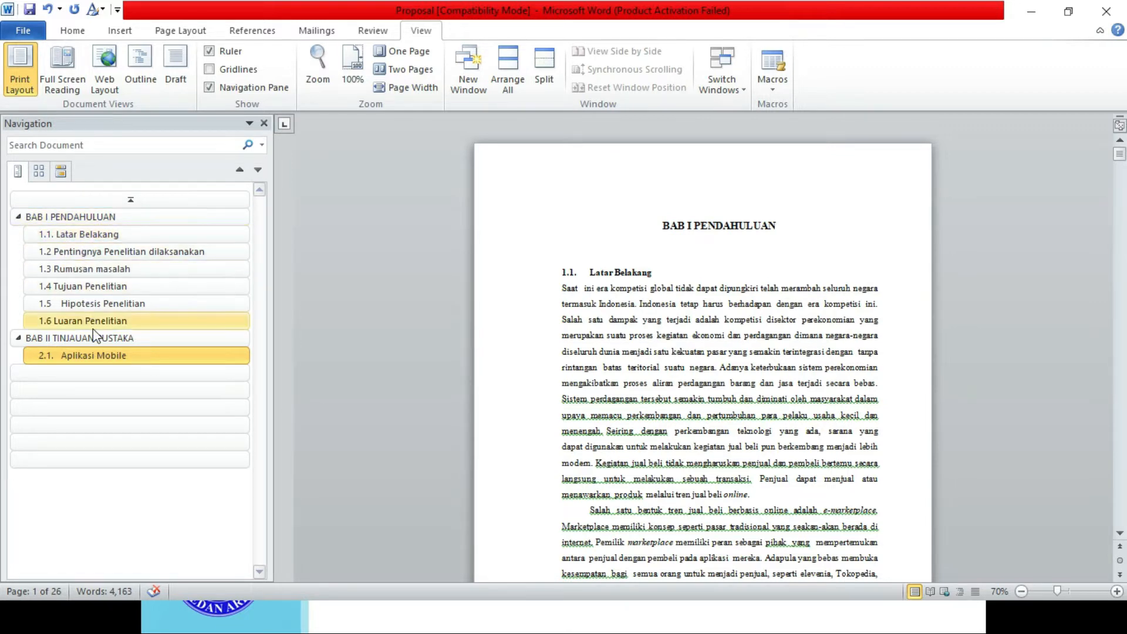
{"action": "left_click", "coordinate": [72, 35]}
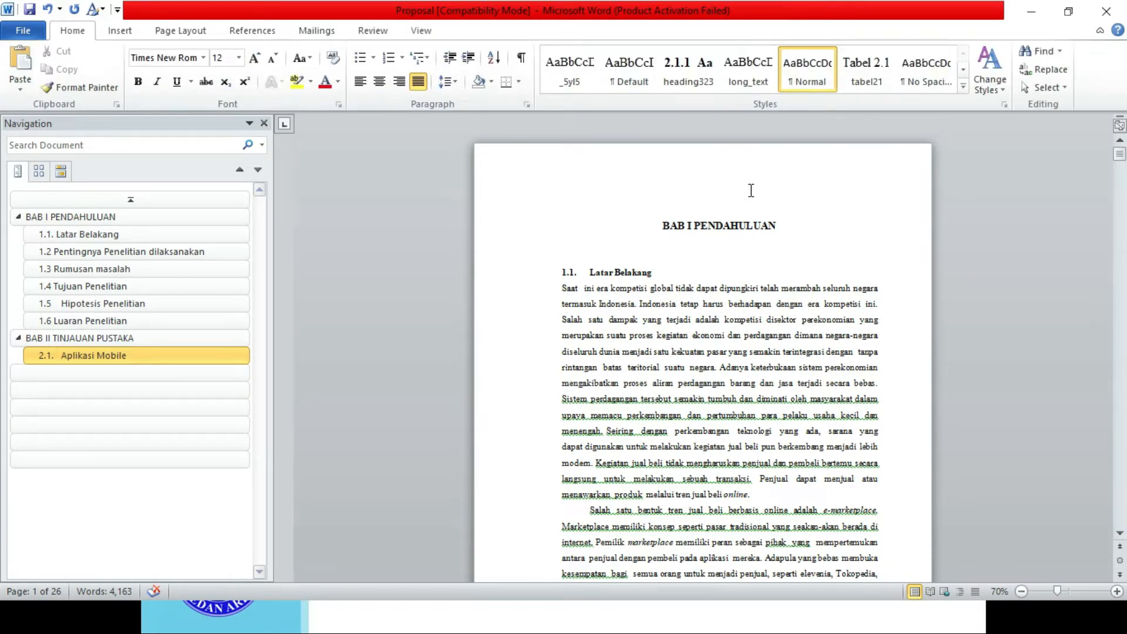
{"action": "left_click", "coordinate": [715, 225]}
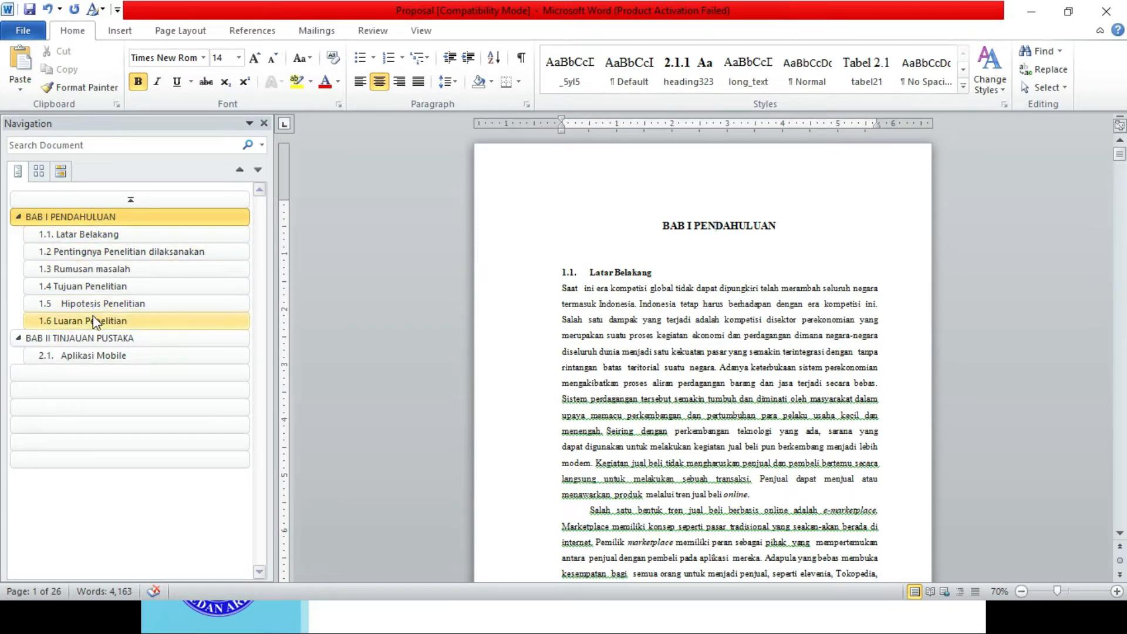
{"action": "left_click", "coordinate": [417, 36]}
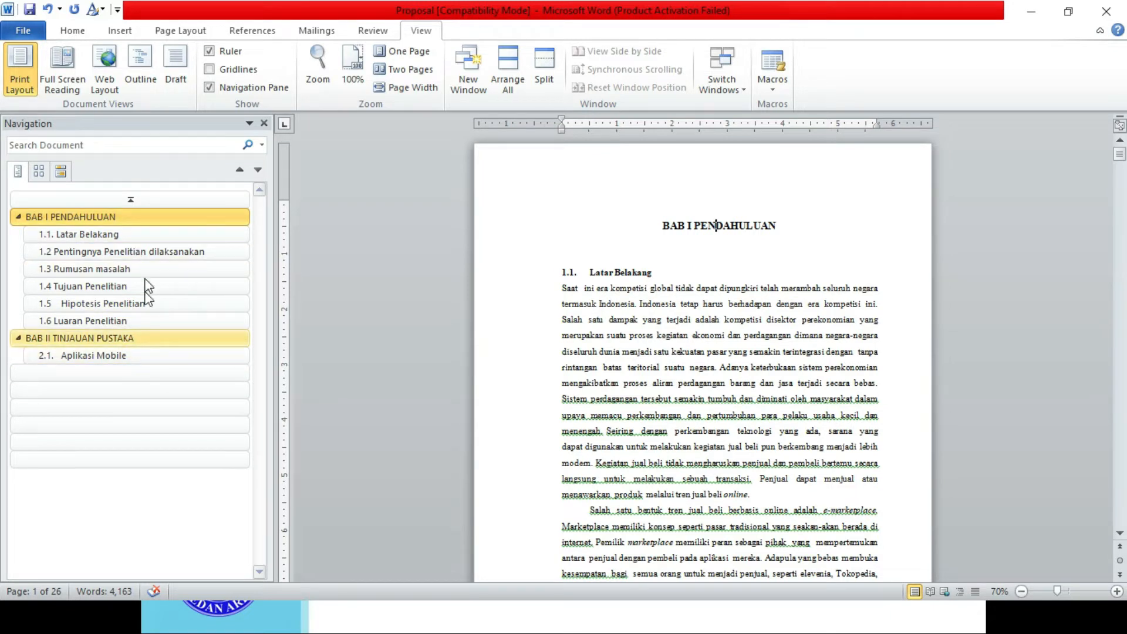
Jump to the BAB II title and several 1.x and 2.1. headings through the Navigation Pane to check them, and return to the presentation.
{"action": "left_click", "coordinate": [81, 252]}
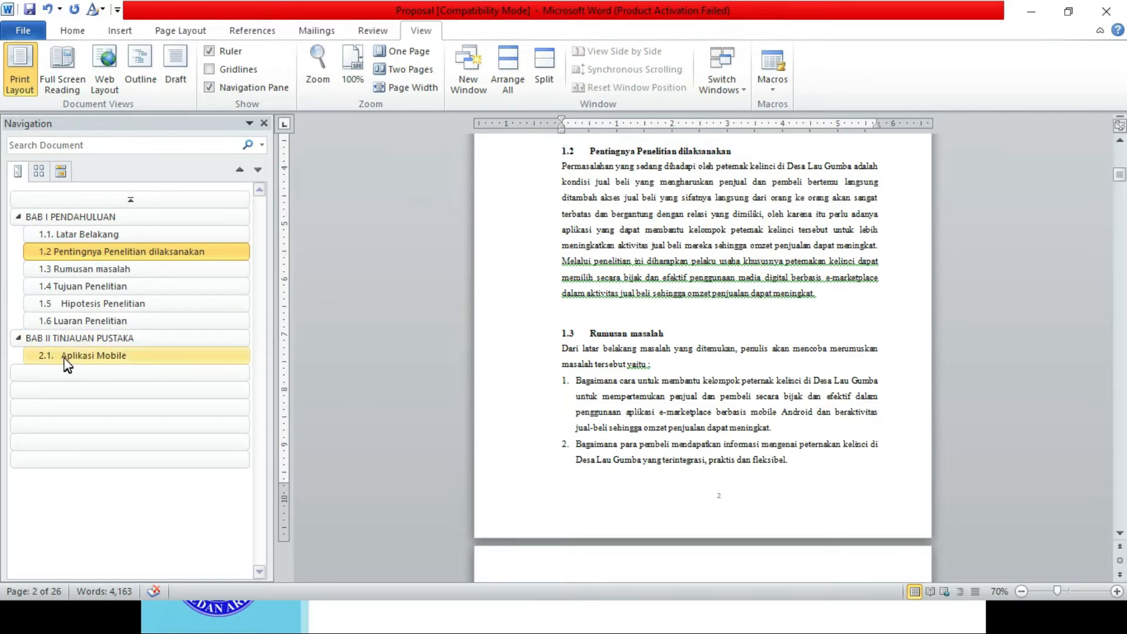
{"action": "left_click", "coordinate": [72, 305]}
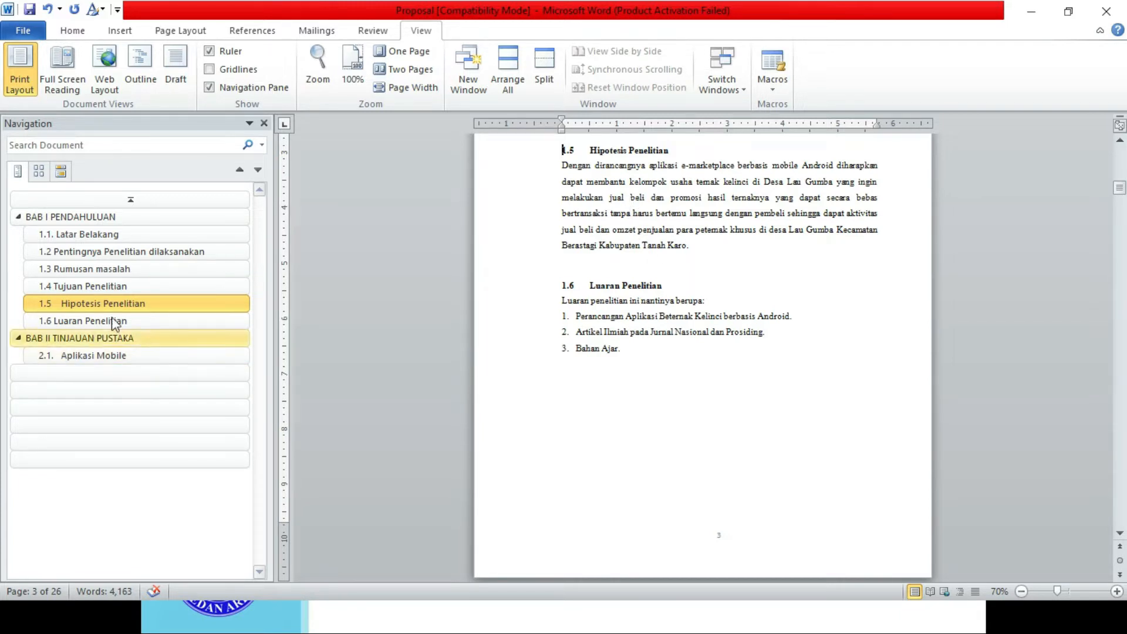
{"action": "left_click", "coordinate": [99, 321]}
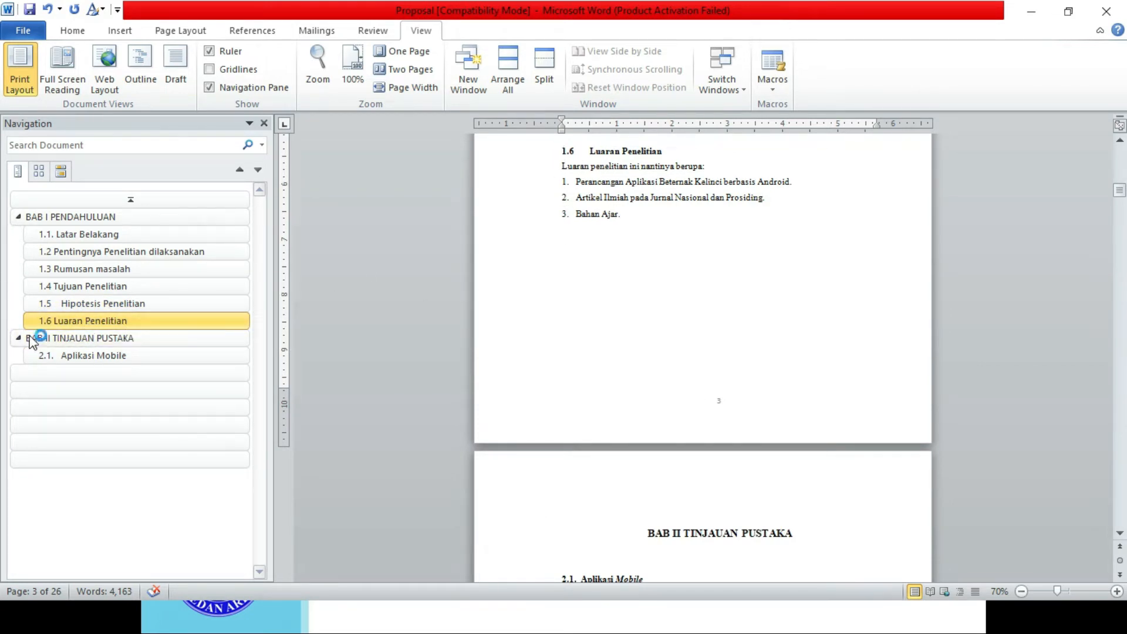
{"action": "left_click", "coordinate": [75, 339]}
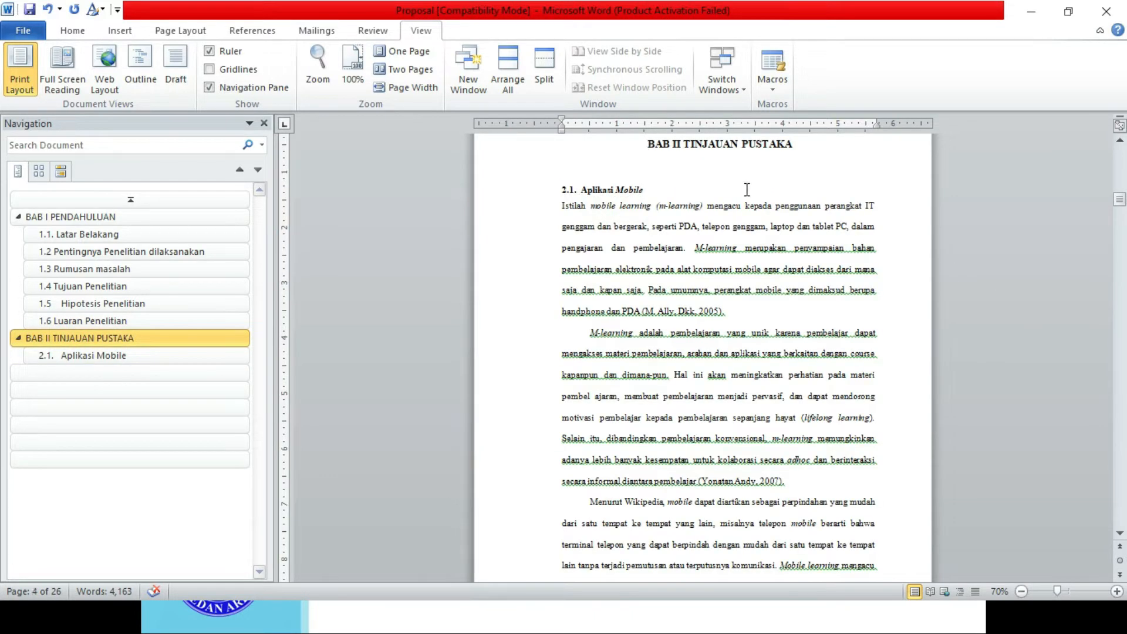
{"action": "left_click", "coordinate": [92, 360]}
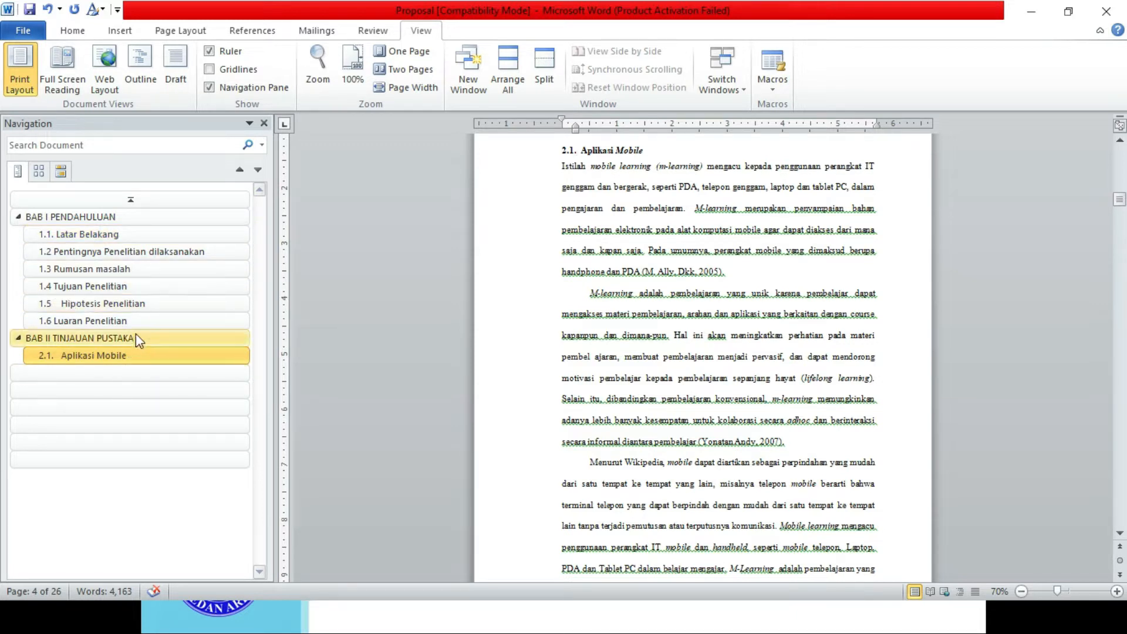
{"action": "left_click", "coordinate": [132, 253]}
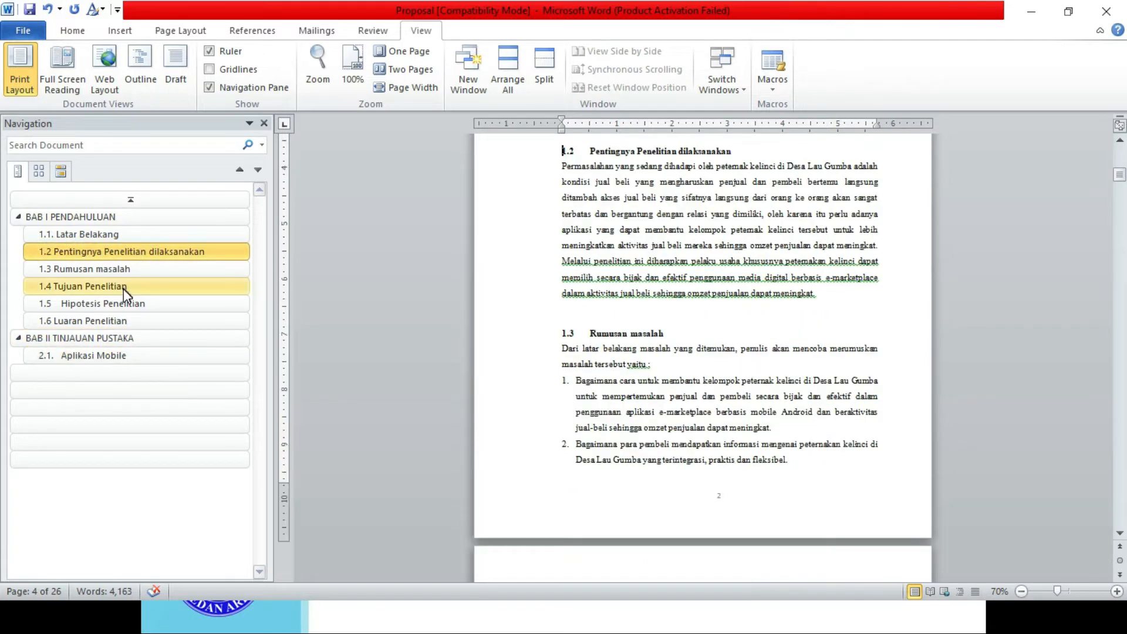
{"action": "left_click", "coordinate": [123, 289]}
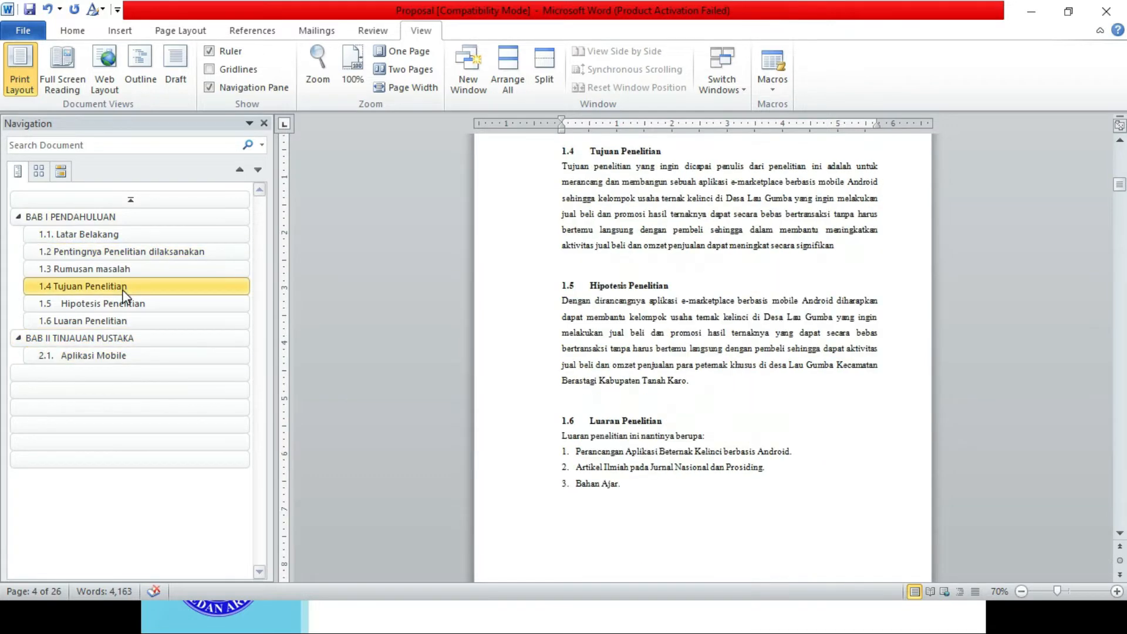
{"action": "left_click", "coordinate": [45, 356]}
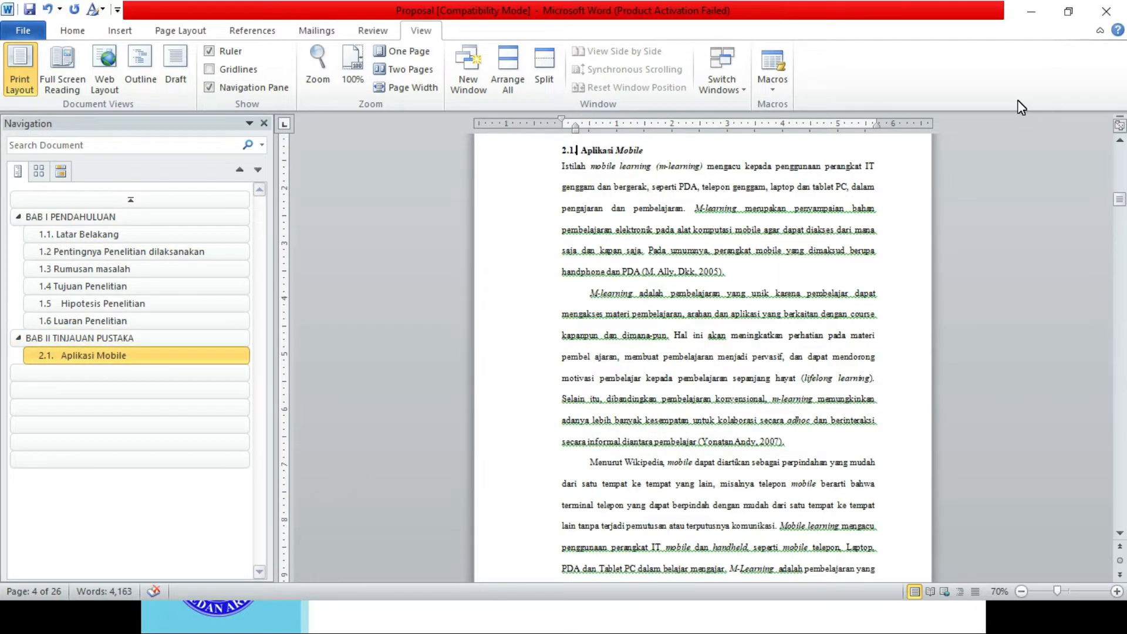
{"action": "key", "text": "alt+Tab"}
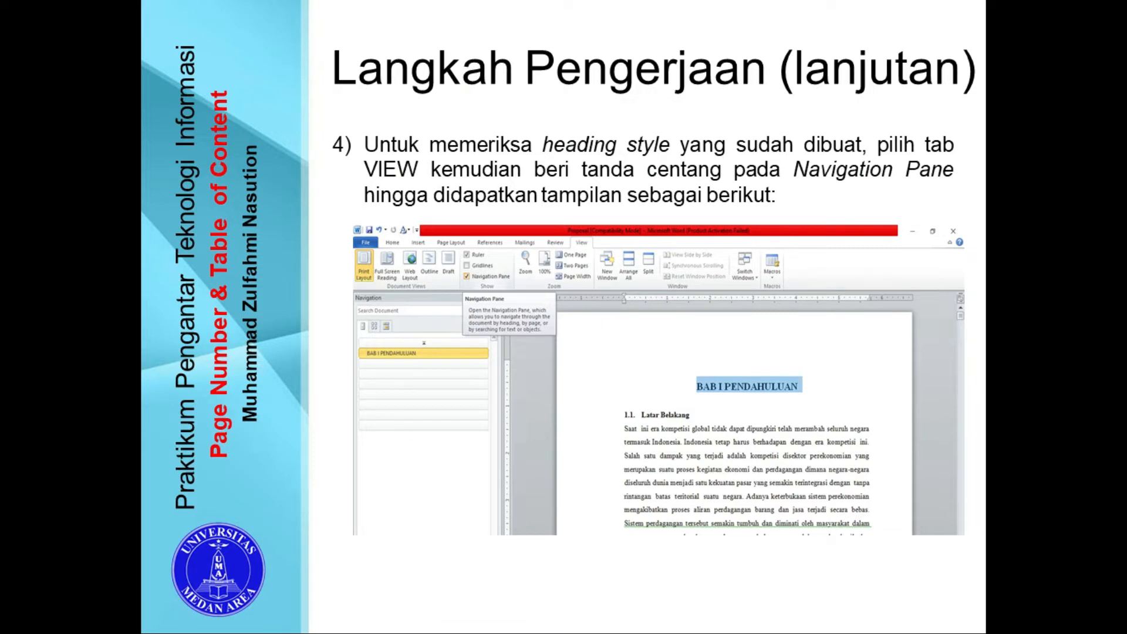
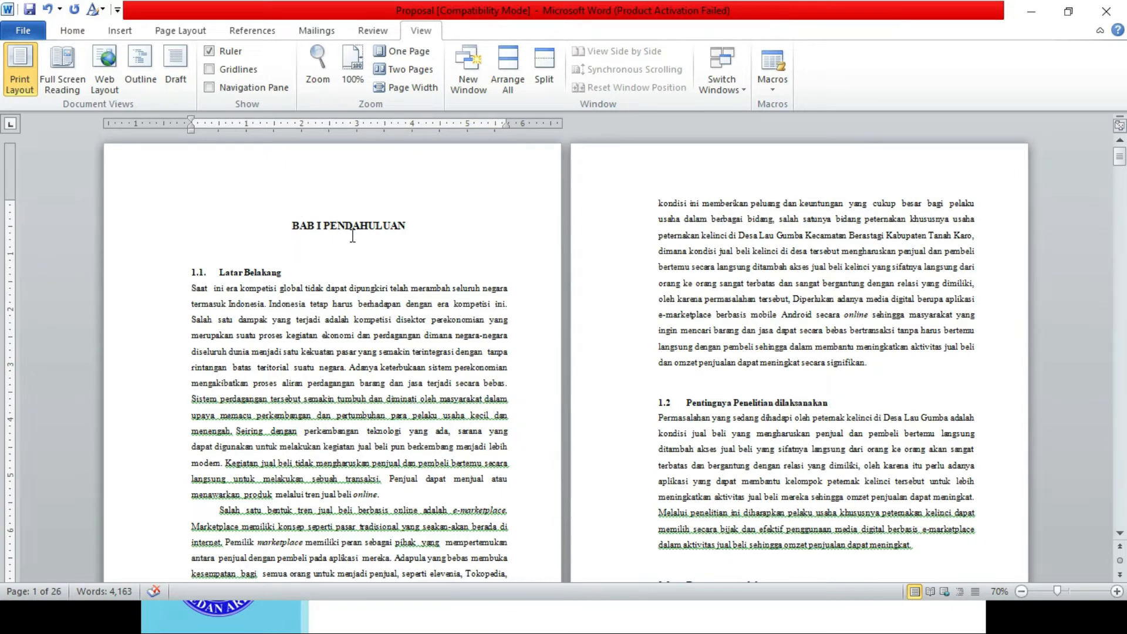
Try a Next Page section break before the BAB I PENDAHULUAN title and undo it.
{"action": "left_click", "coordinate": [81, 36]}
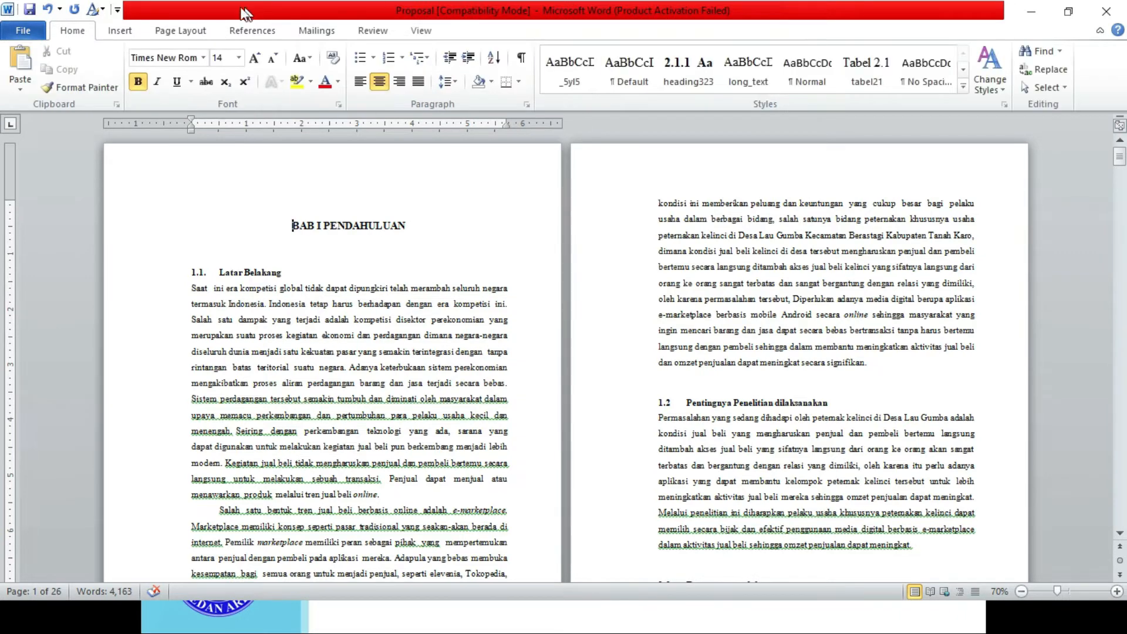
{"action": "left_click", "coordinate": [185, 39]}
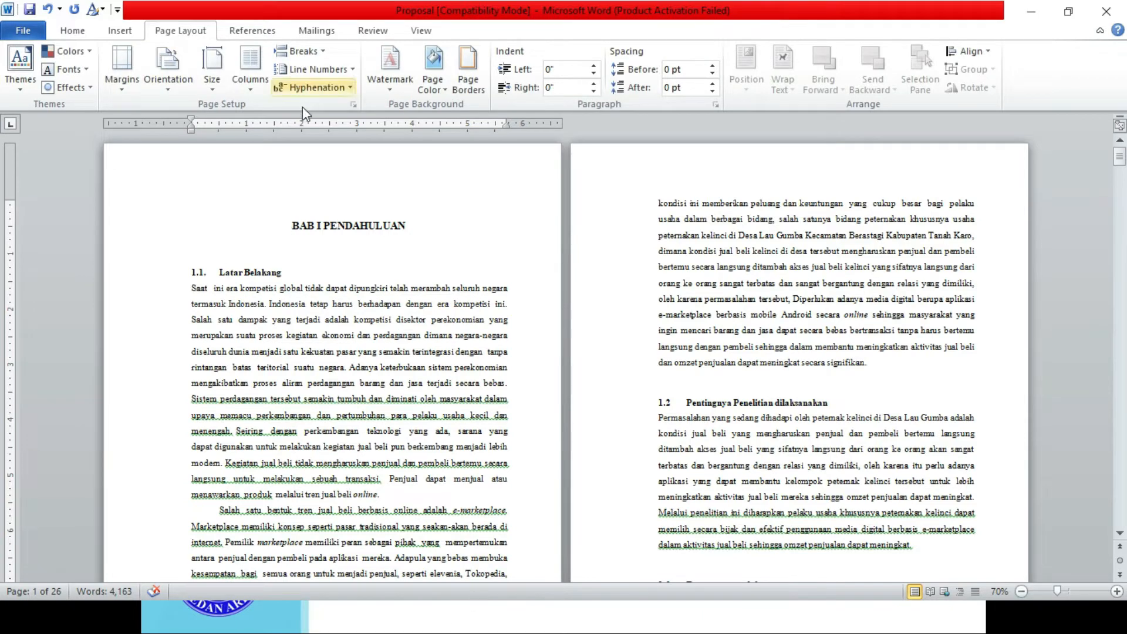
{"action": "left_click", "coordinate": [310, 55]}
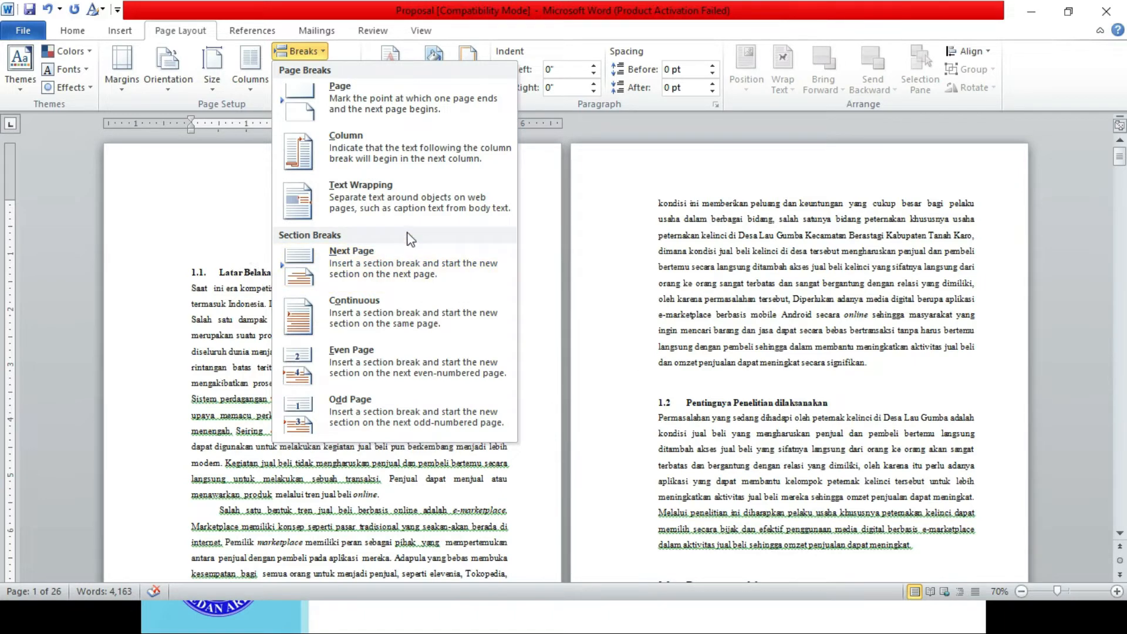
{"action": "left_click", "coordinate": [341, 262]}
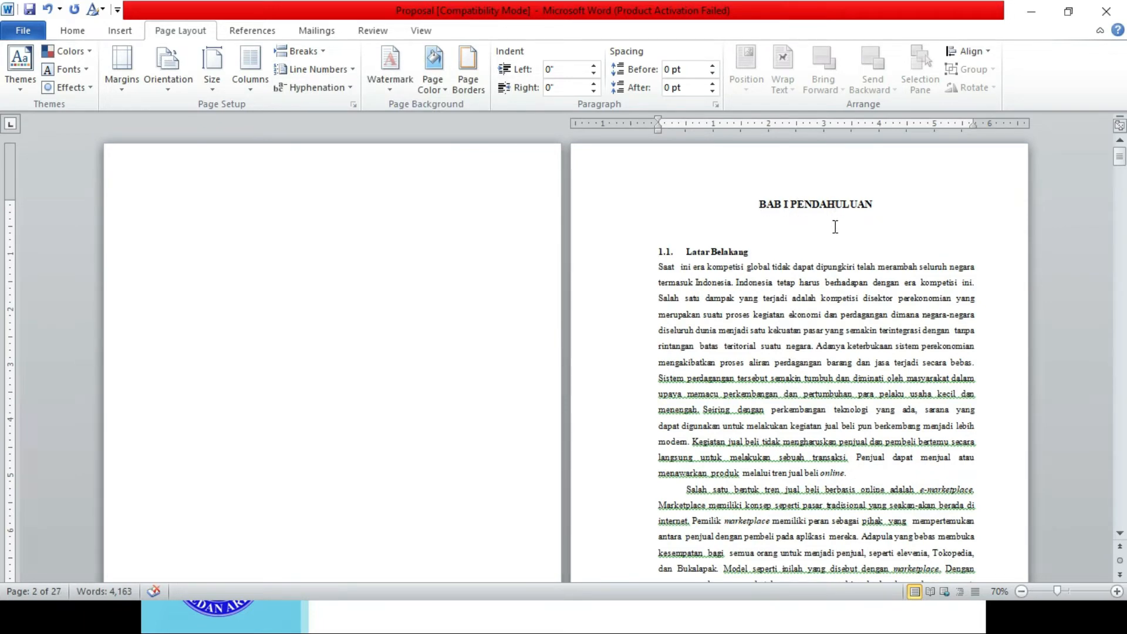
{"action": "key", "text": "ctrl+z"}
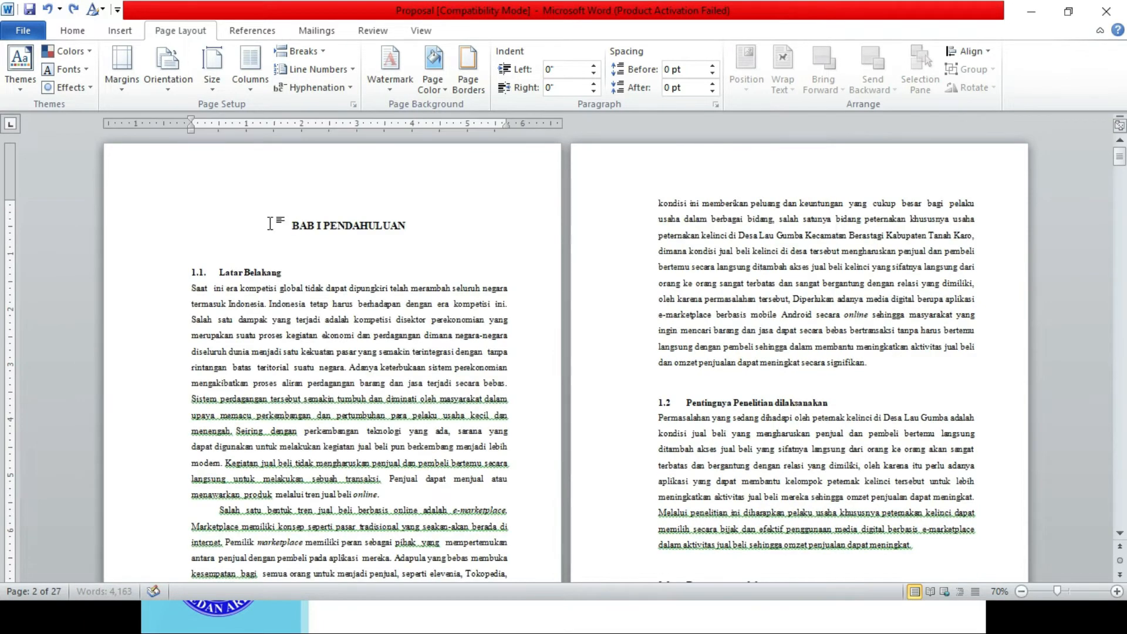
Insert a Next Page section break before the BAB I PENDAHULUAN title and place the cursor on the new blank first page.
{"action": "left_click", "coordinate": [298, 53]}
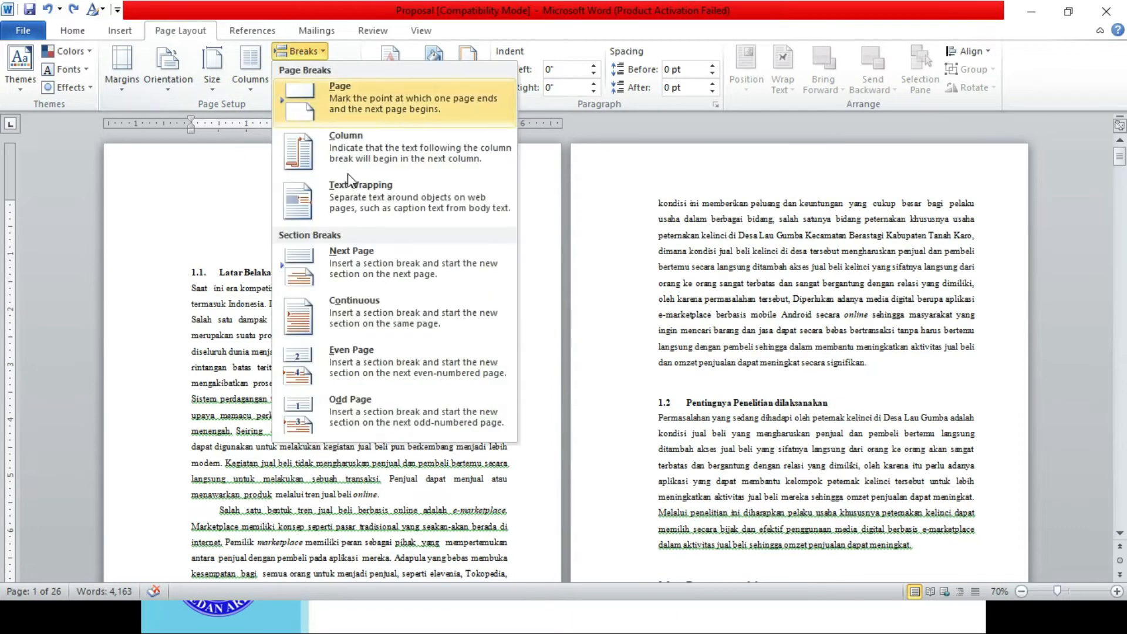
{"action": "left_click", "coordinate": [354, 270]}
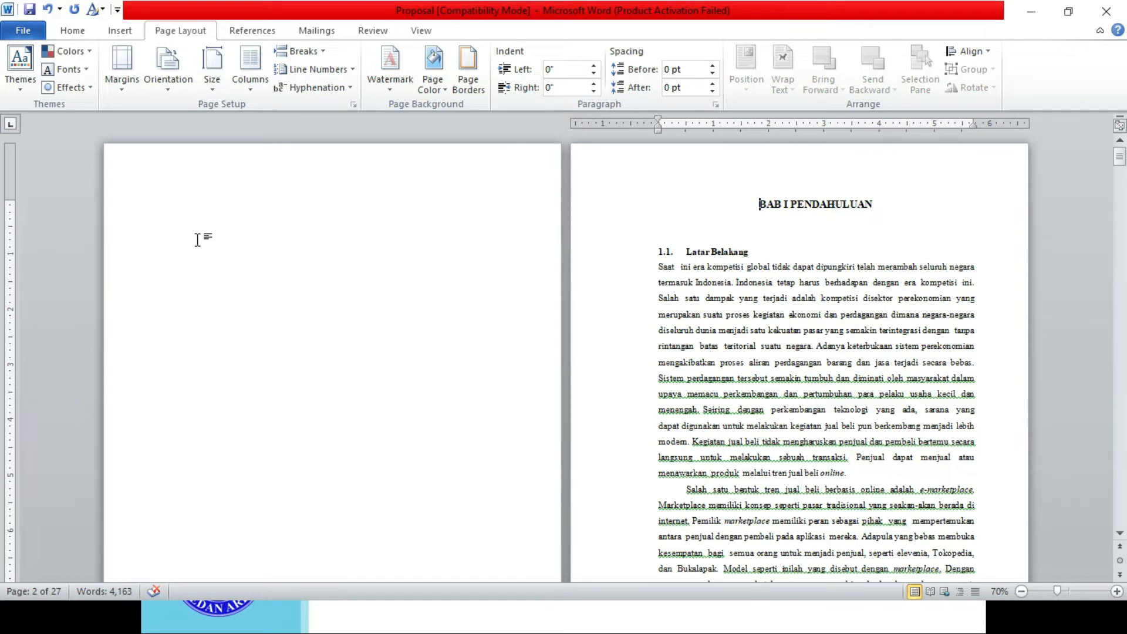
{"action": "left_click", "coordinate": [303, 214]}
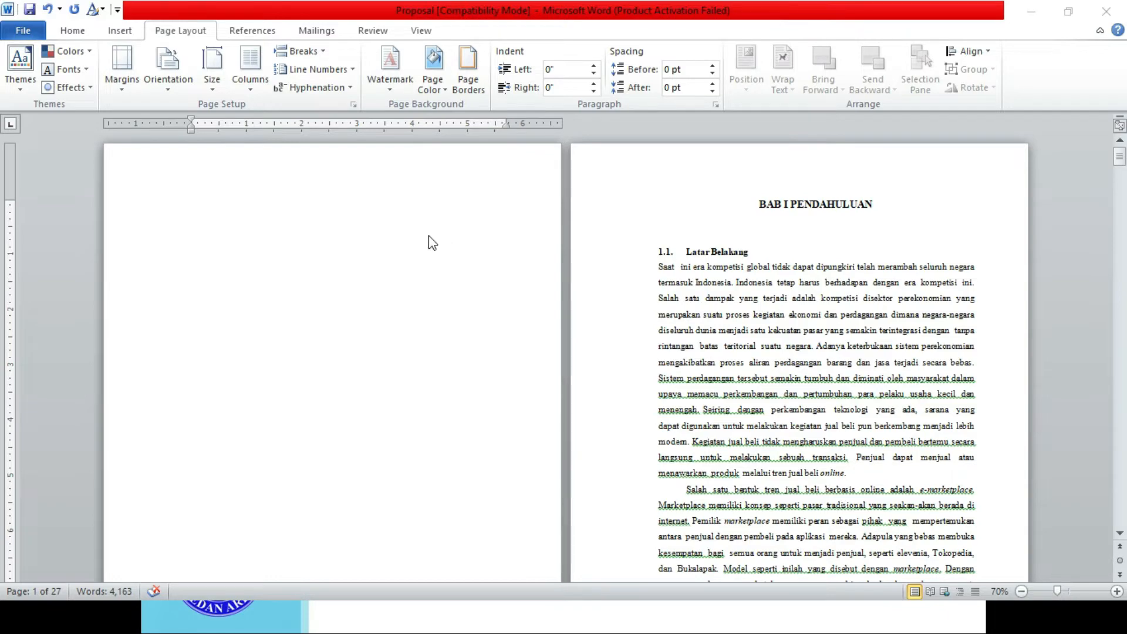
Switch to the presentation, advance to the slide on inserting a table of contents, and return to the proposal document.
{"action": "key", "text": "alt+Tab"}
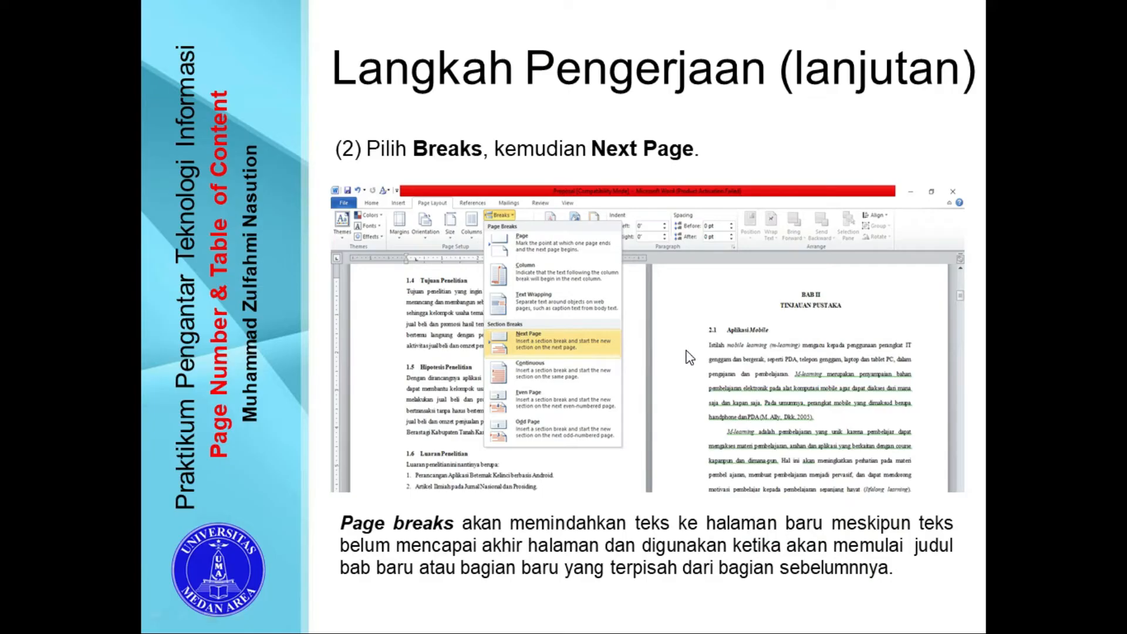
{"action": "left_click", "coordinate": [690, 358]}
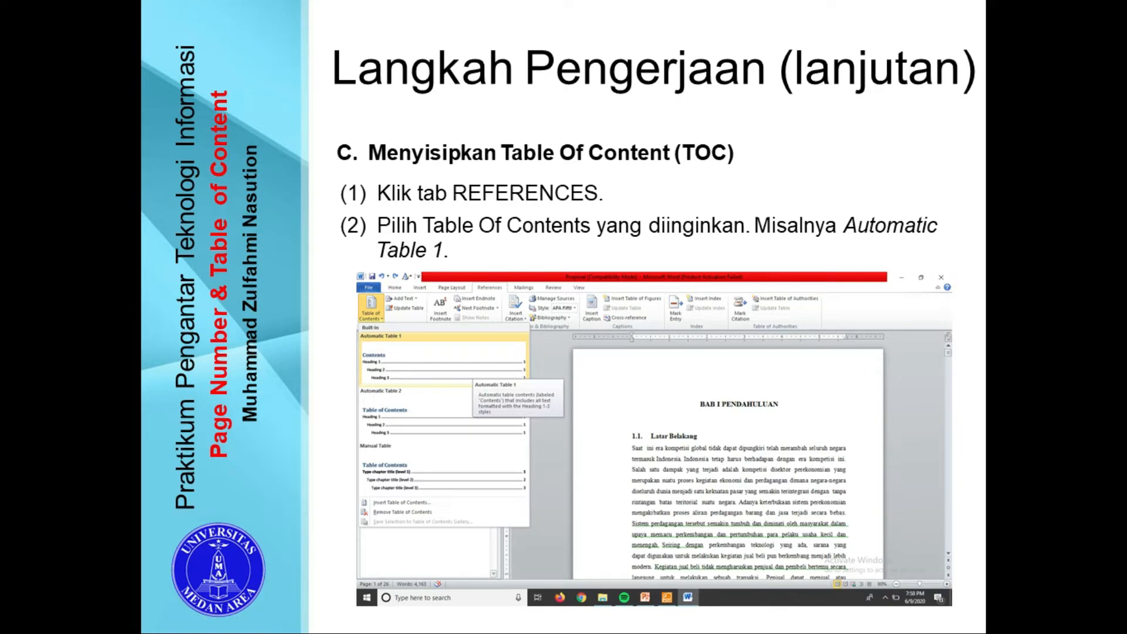
{"action": "key", "text": "alt+Tab"}
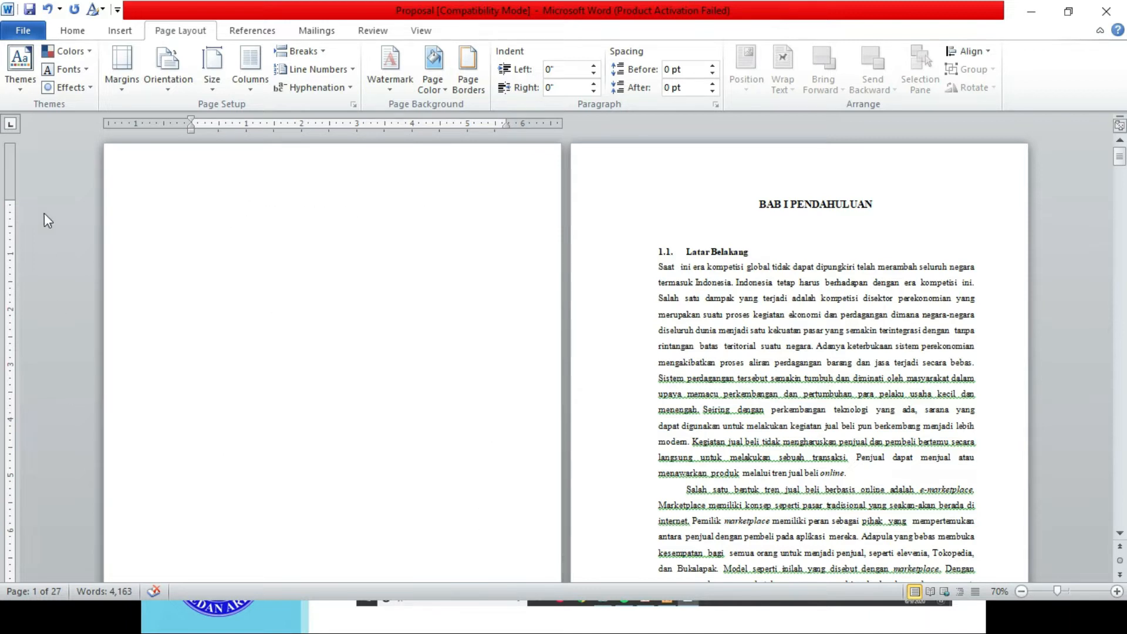
Insert an Automatic Table 1 table of contents on the blank first page.
{"action": "left_click", "coordinate": [82, 31]}
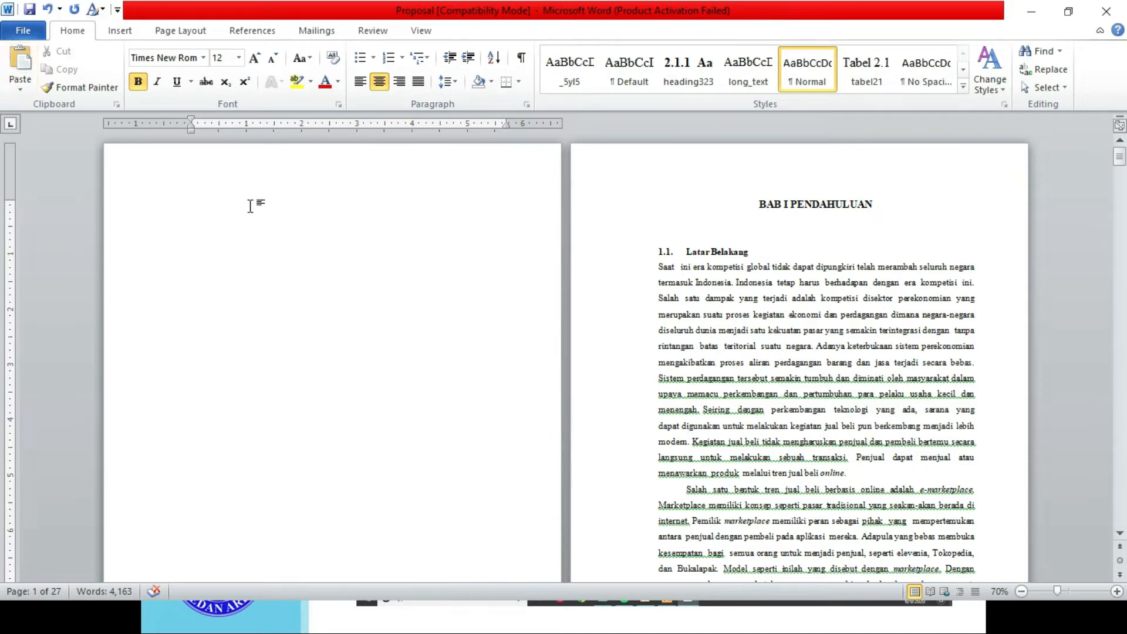
{"action": "left_click", "coordinate": [252, 30]}
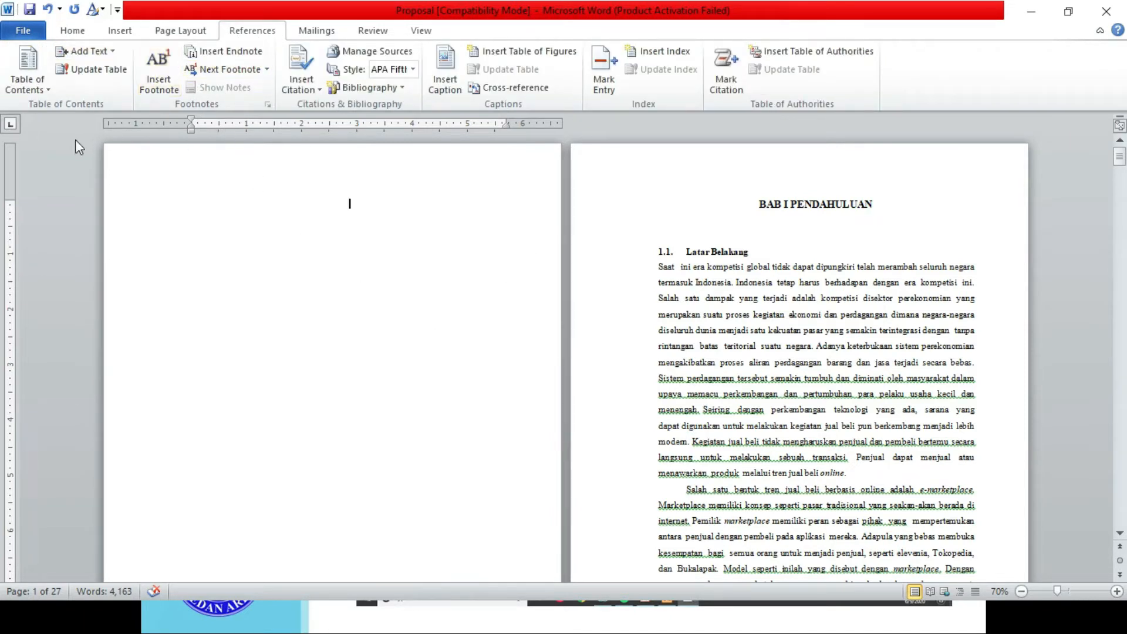
{"action": "left_click", "coordinate": [42, 89]}
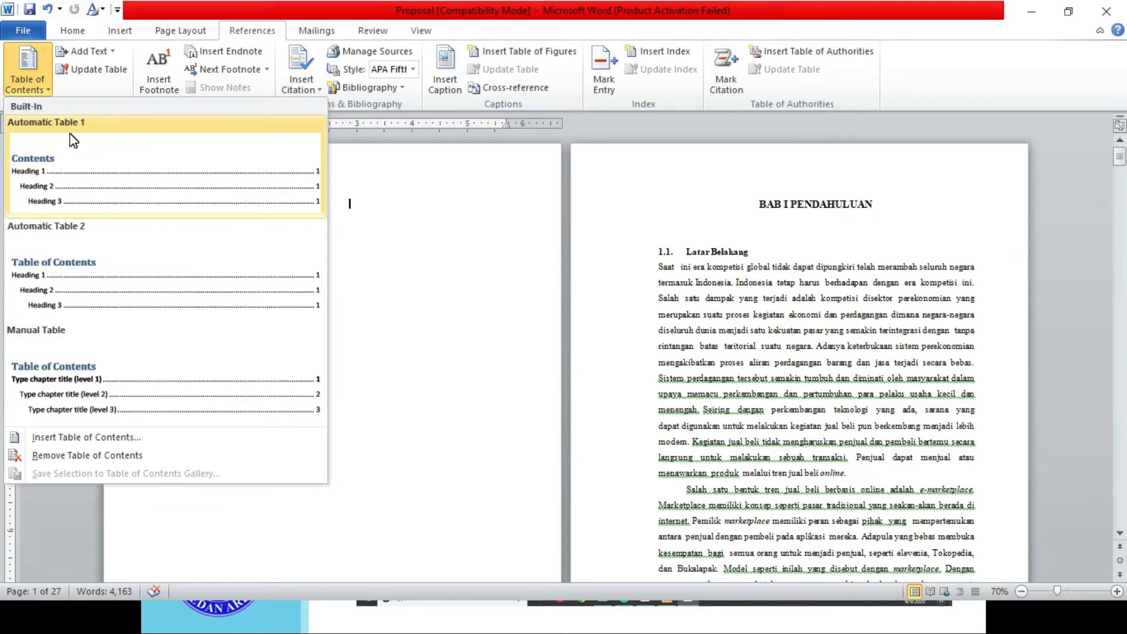
{"action": "left_click", "coordinate": [133, 181]}
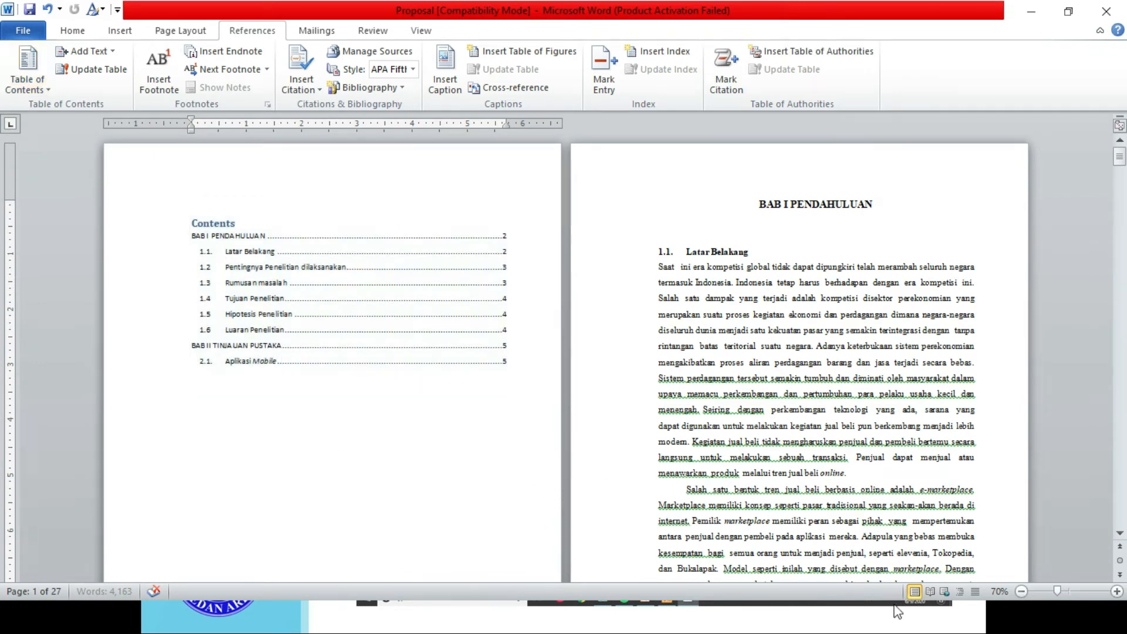
Select the table of contents entries, compare them with the headings in the Navigation Pane, and hide the pane again.
{"action": "left_click", "coordinate": [1117, 591]}
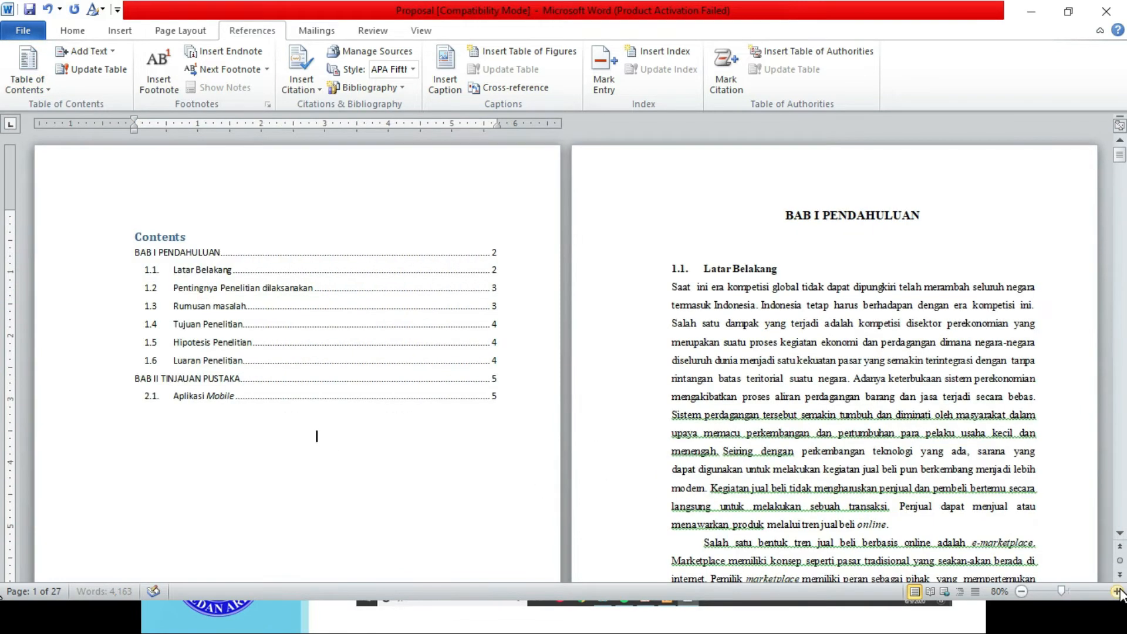
{"action": "left_click", "coordinate": [1117, 591]}
{"action": "left_click", "coordinate": [1117, 591]}
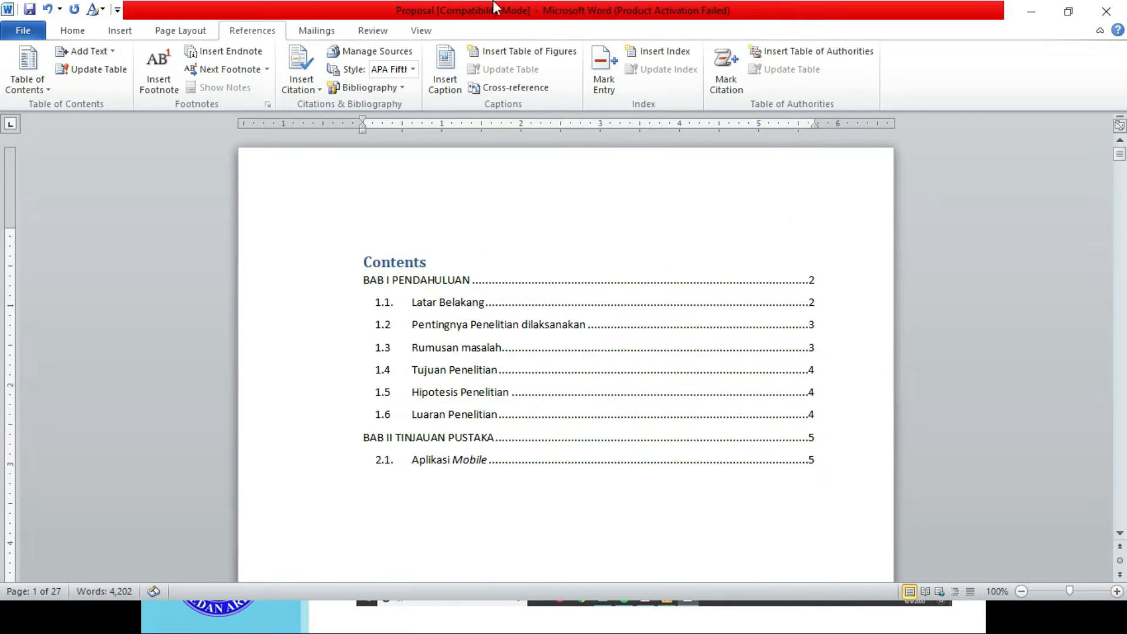
{"action": "left_click", "coordinate": [382, 261]}
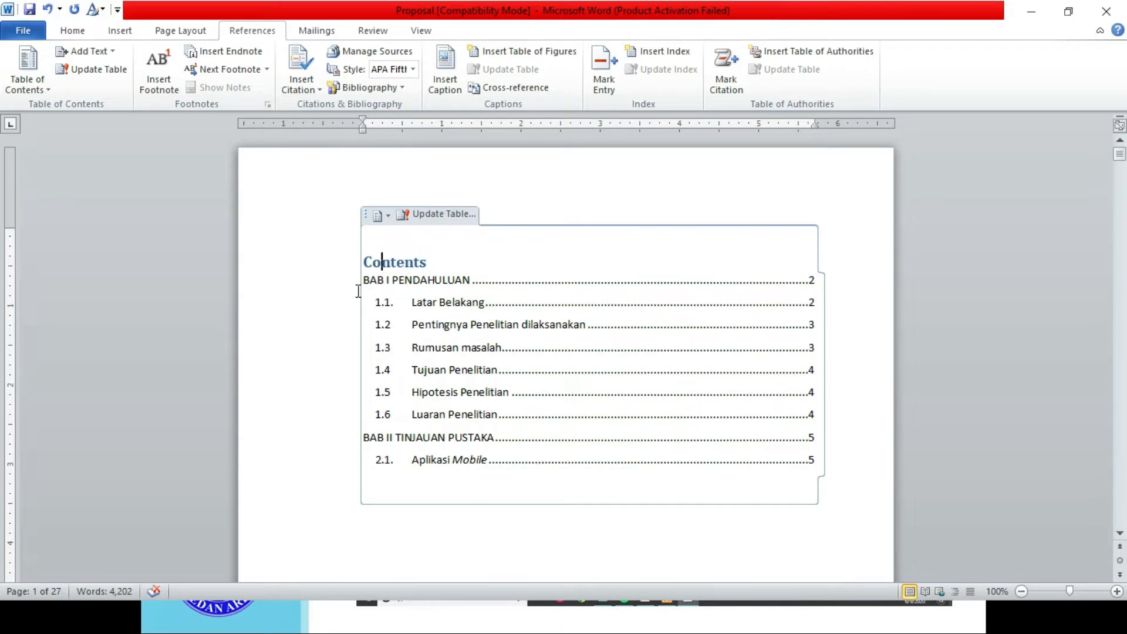
{"action": "left_click_drag", "start_coordinate": [367, 282], "coordinate": [530, 462]}
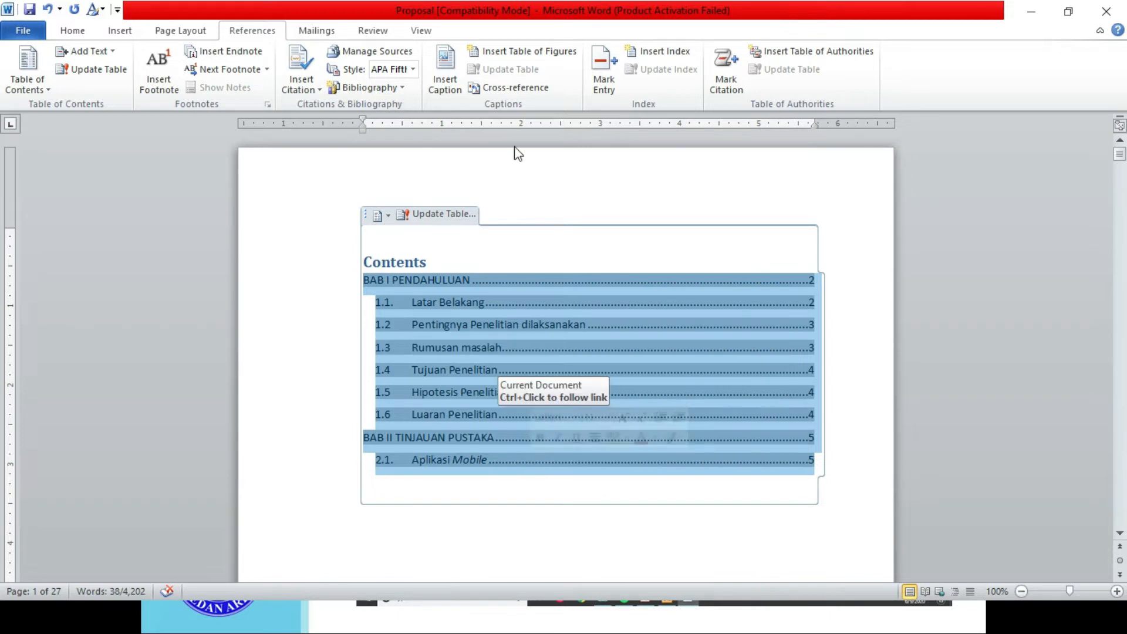
{"action": "left_click", "coordinate": [196, 34]}
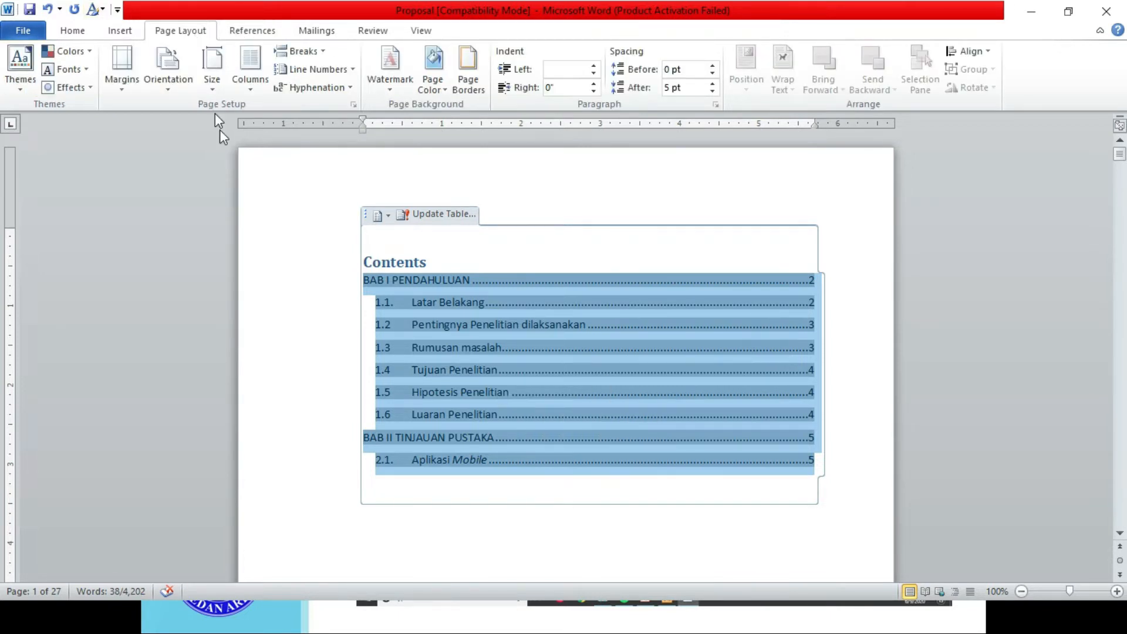
{"action": "left_click", "coordinate": [433, 36]}
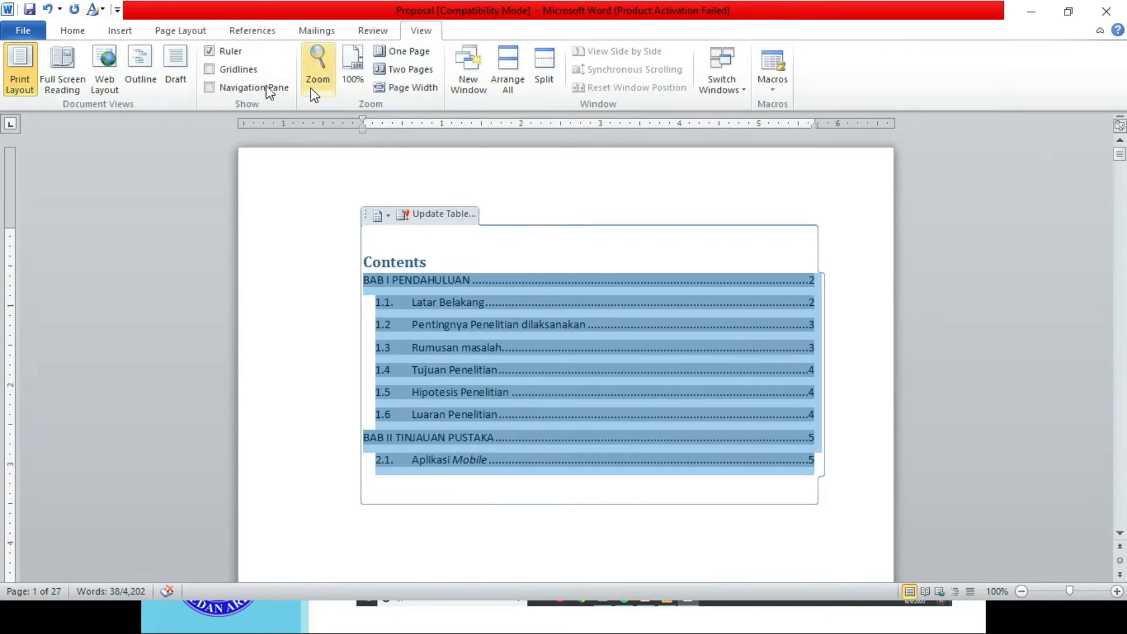
{"action": "left_click", "coordinate": [248, 88]}
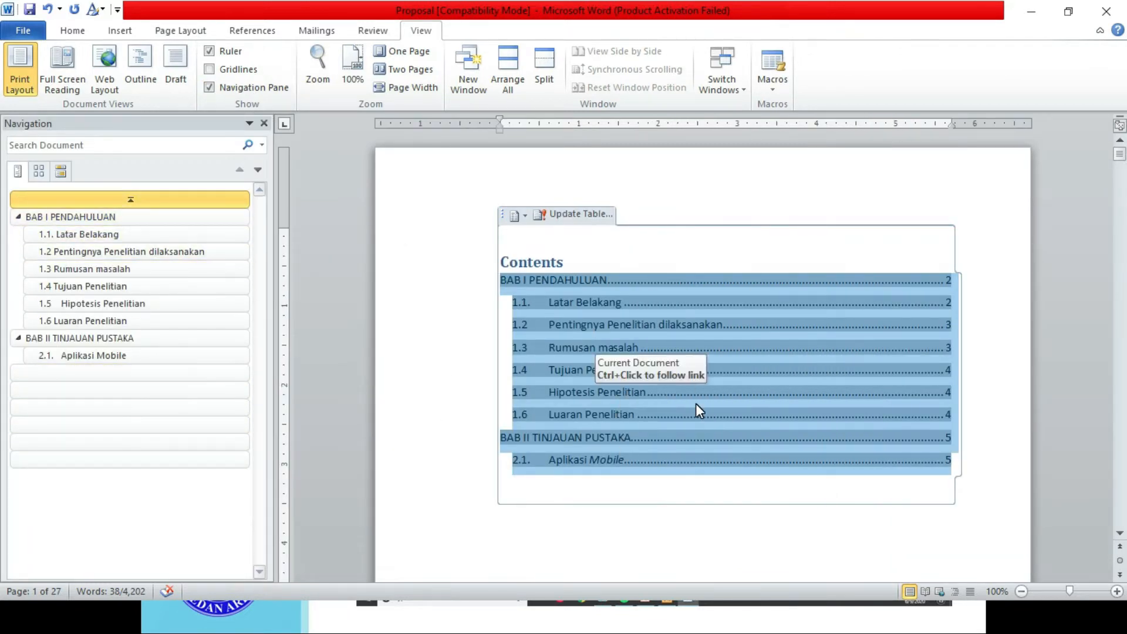
{"action": "left_click", "coordinate": [264, 123]}
Replace the table of contents title with "Daftar Isi".
{"action": "left_click", "coordinate": [449, 258]}
{"action": "left_click", "coordinate": [350, 258]}
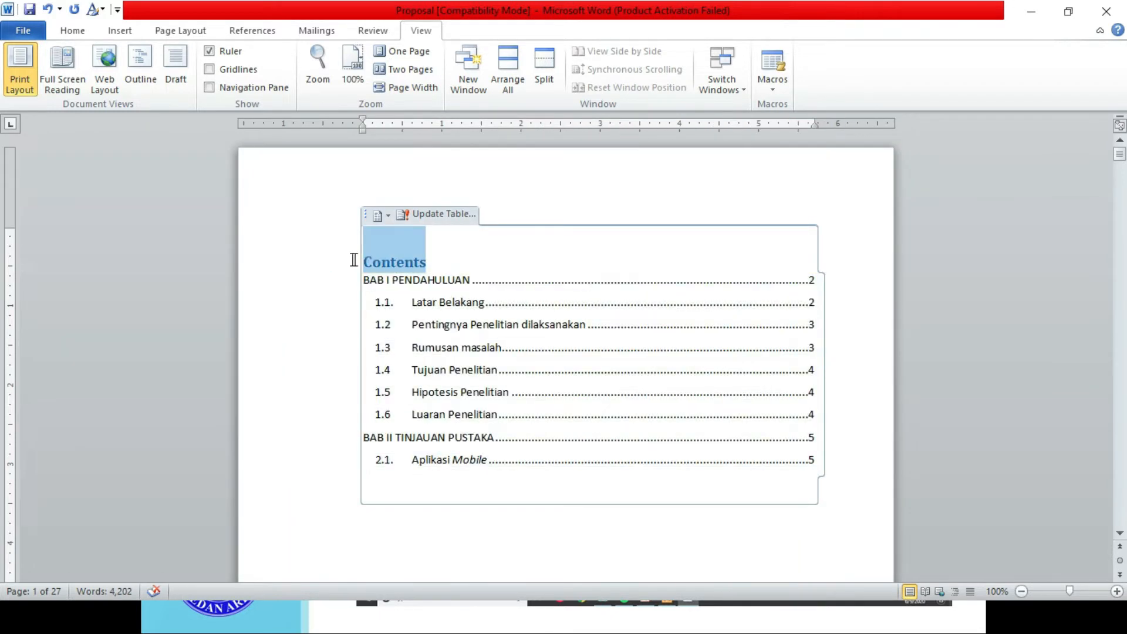
{"action": "key", "text": "BackSpace"}
{"action": "type", "text": "Da"}
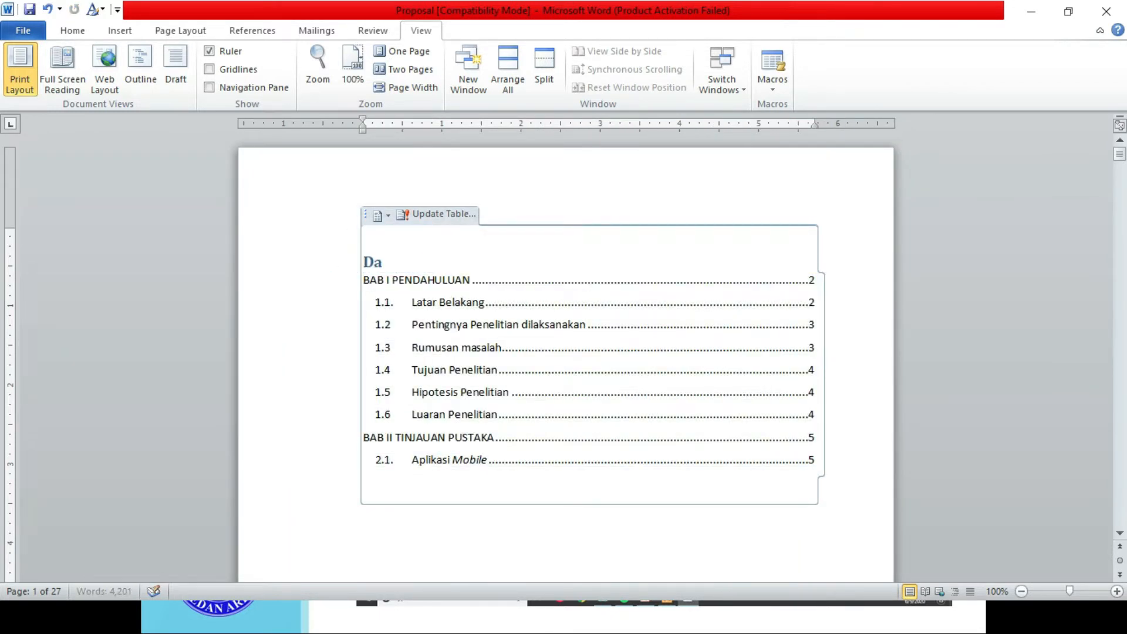
{"action": "type", "text": "ftar Isi"}
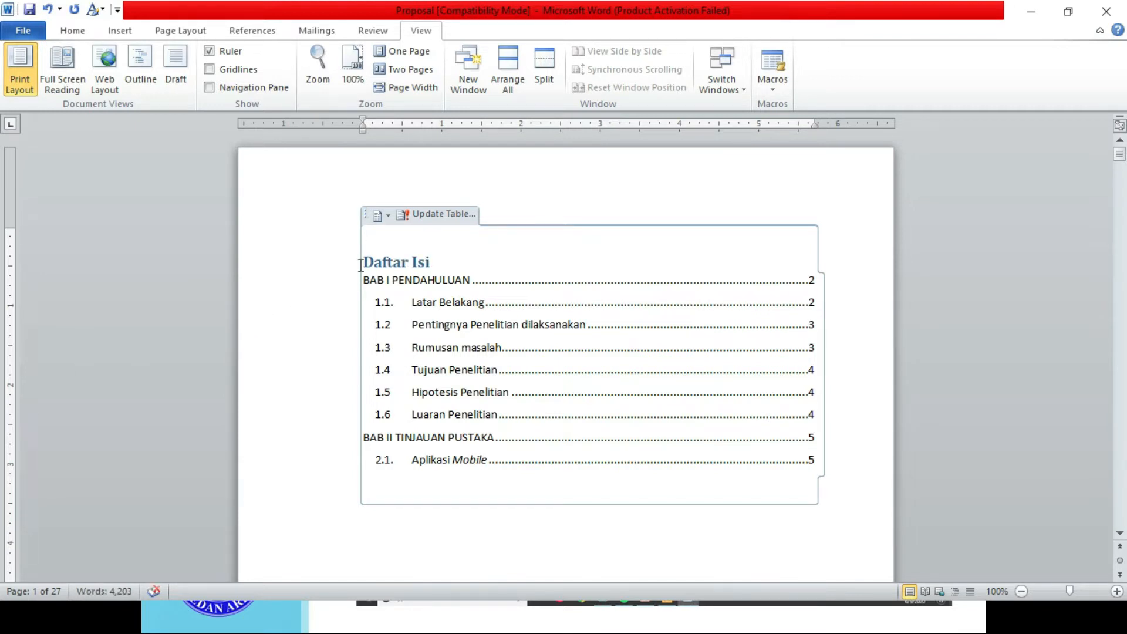
Format the Daftar Isi title in Times New Roman, size 16, and center it.
{"action": "left_click_drag", "start_coordinate": [365, 259], "coordinate": [429, 260]}
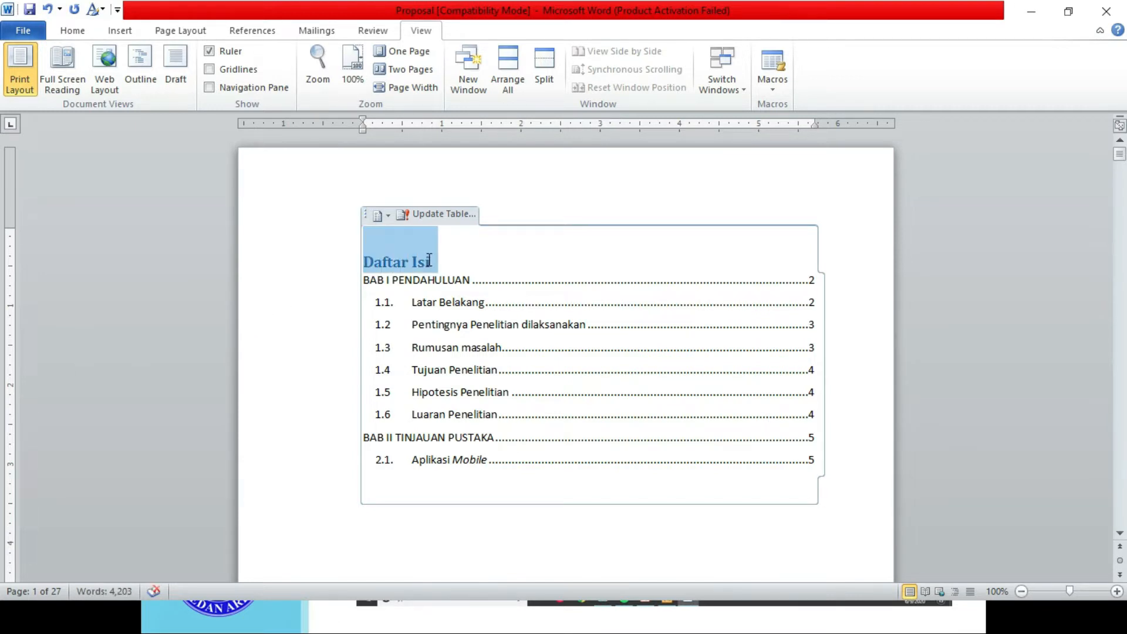
{"action": "left_click", "coordinate": [71, 30]}
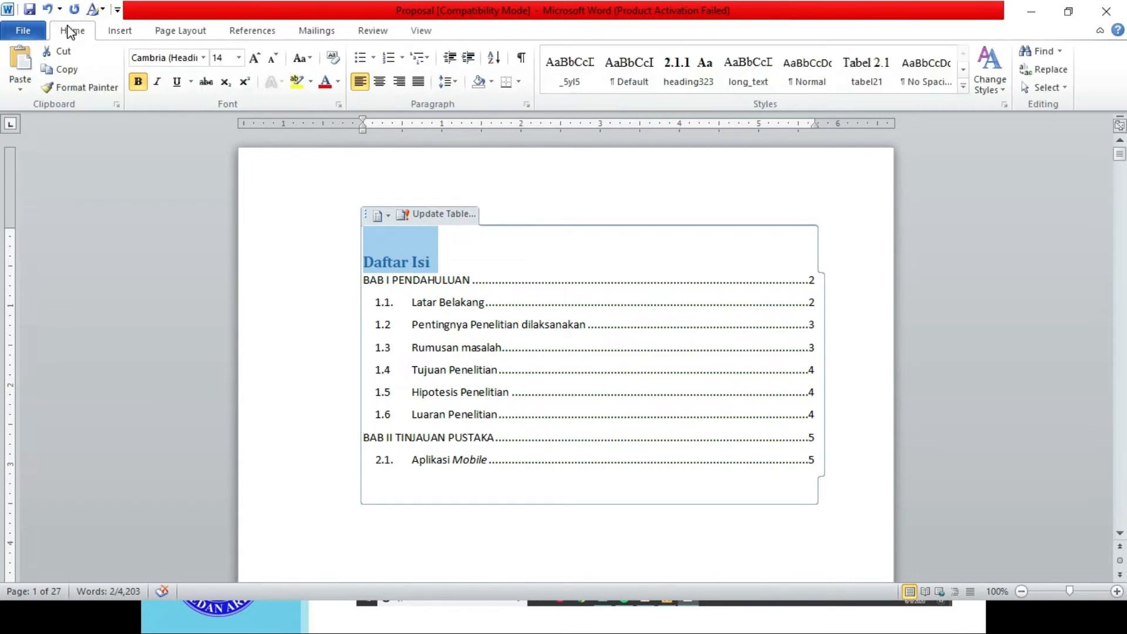
{"action": "left_click", "coordinate": [194, 60]}
{"action": "type", "text": "Times New Rom"}
{"action": "key", "text": "Return"}
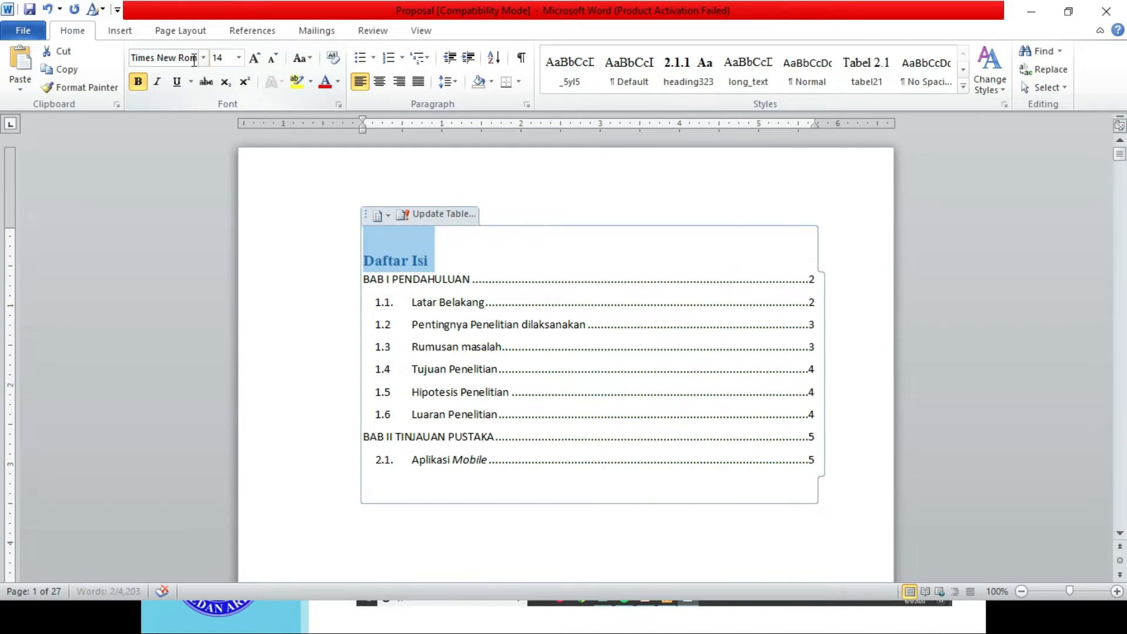
{"action": "left_click", "coordinate": [238, 58]}
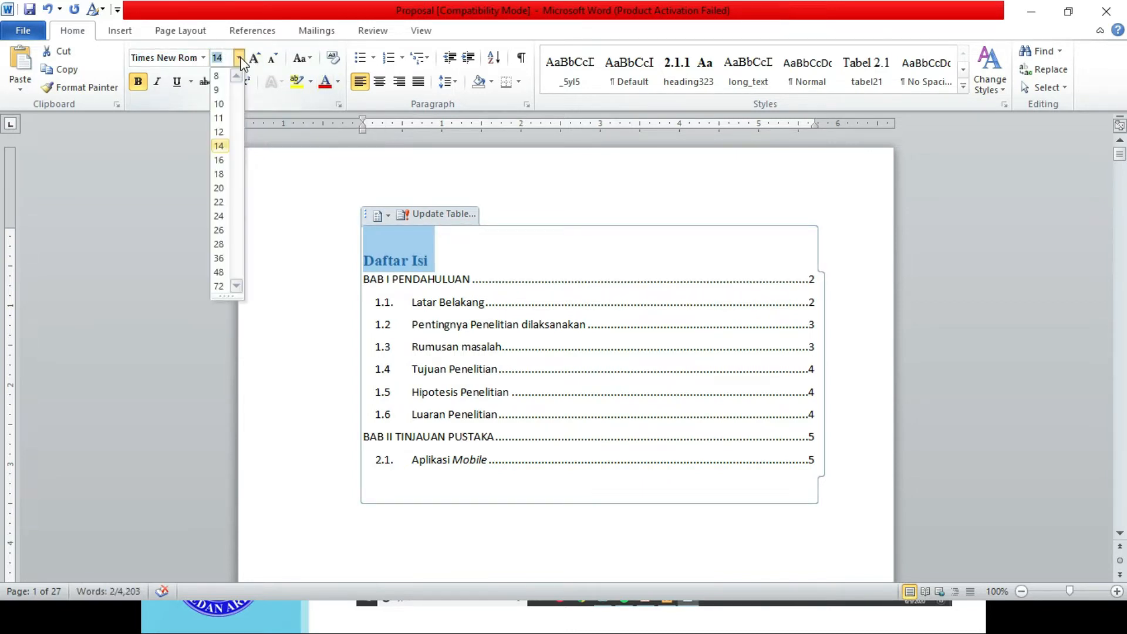
{"action": "left_click", "coordinate": [232, 160]}
{"action": "left_click", "coordinate": [379, 85]}
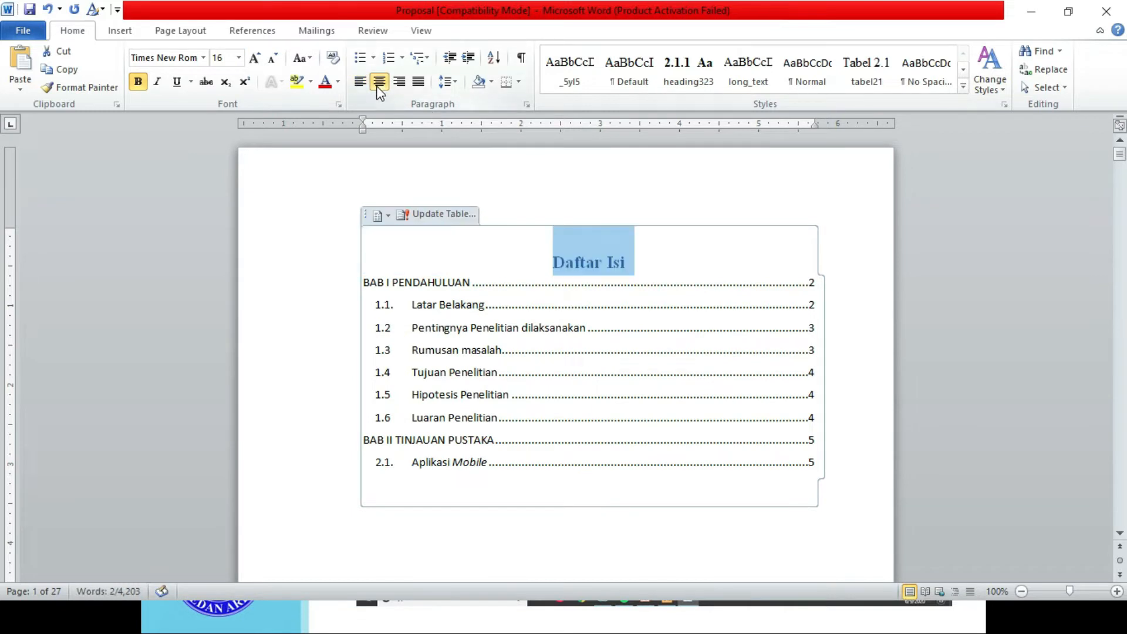
Set the Daftar Isi title's paragraph spacing to 6 pt before with Double line spacing.
{"action": "left_click", "coordinate": [527, 104]}
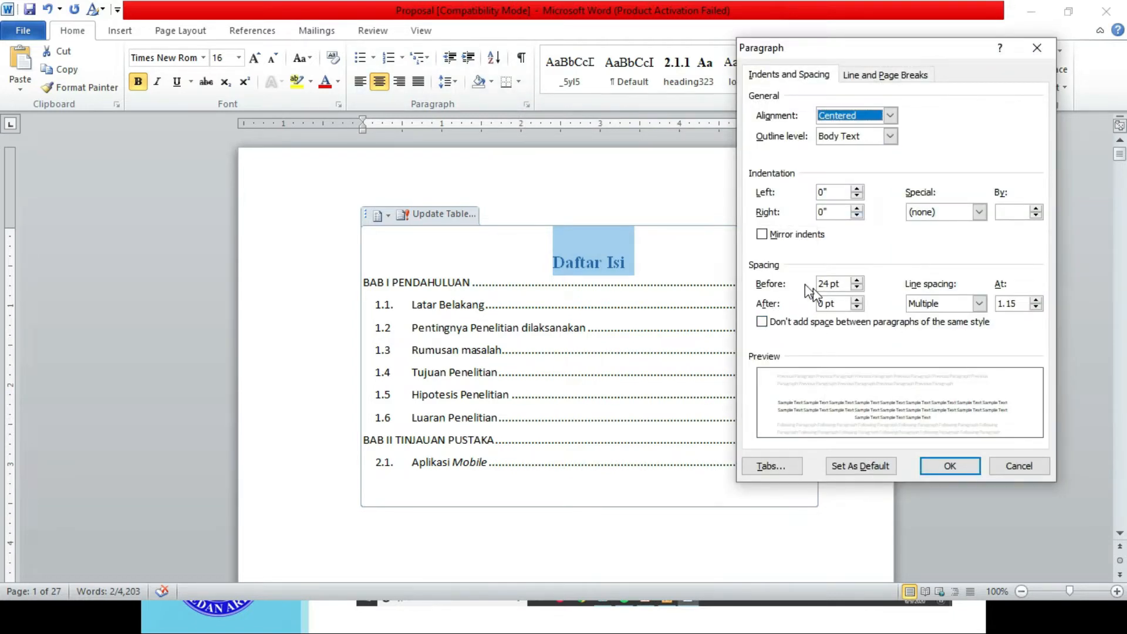
{"action": "left_click", "coordinate": [857, 288]}
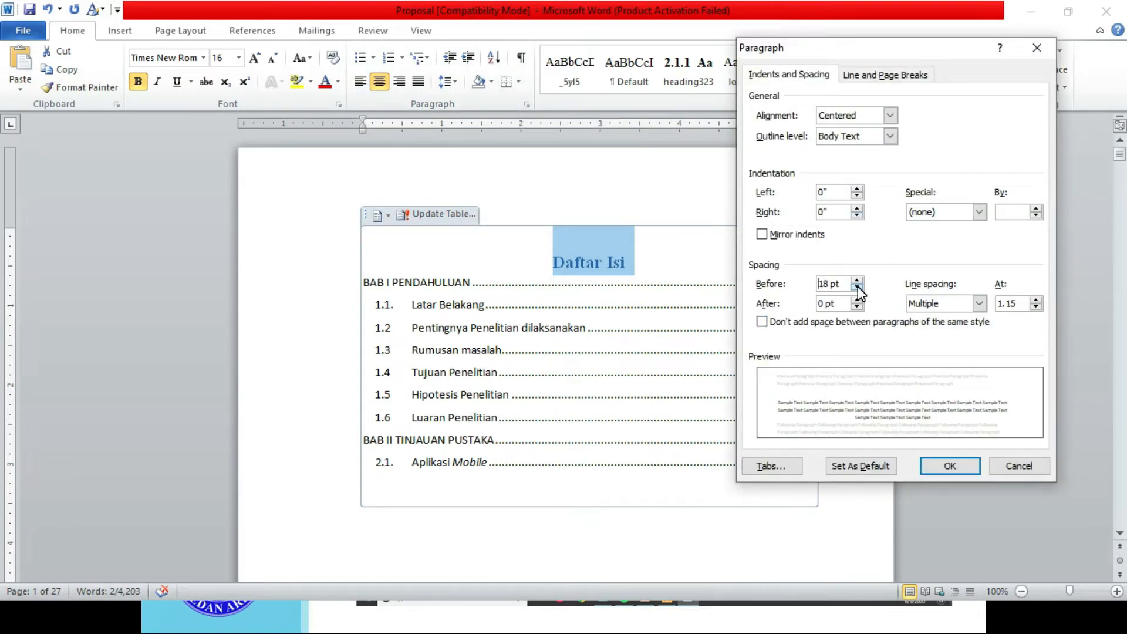
{"action": "left_click", "coordinate": [857, 288]}
{"action": "left_click", "coordinate": [857, 287]}
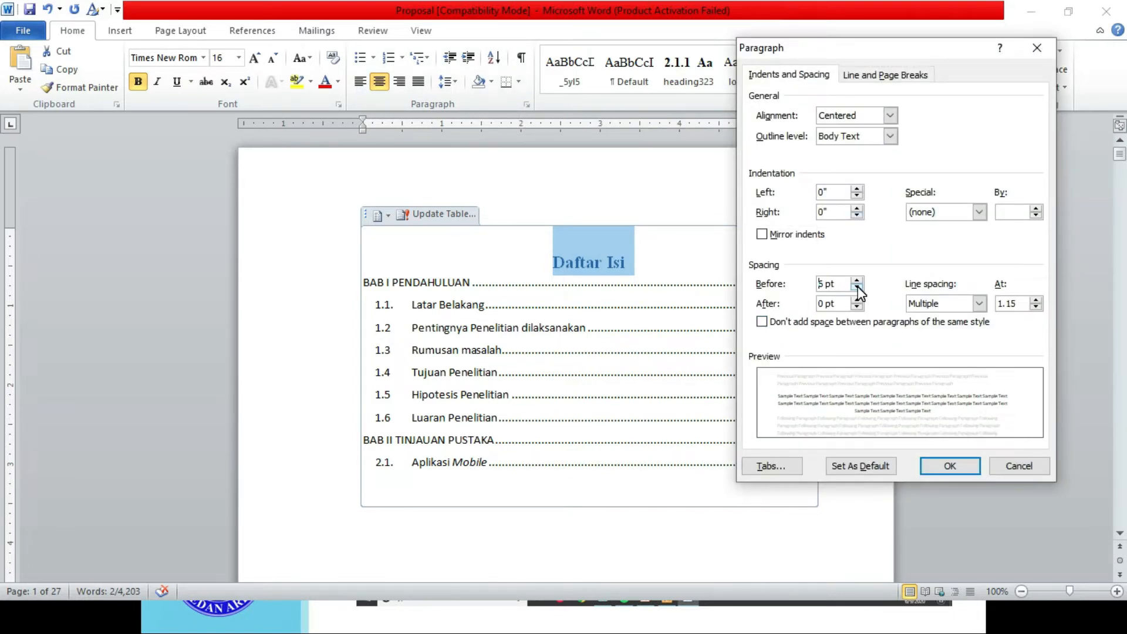
{"action": "left_click", "coordinate": [927, 304]}
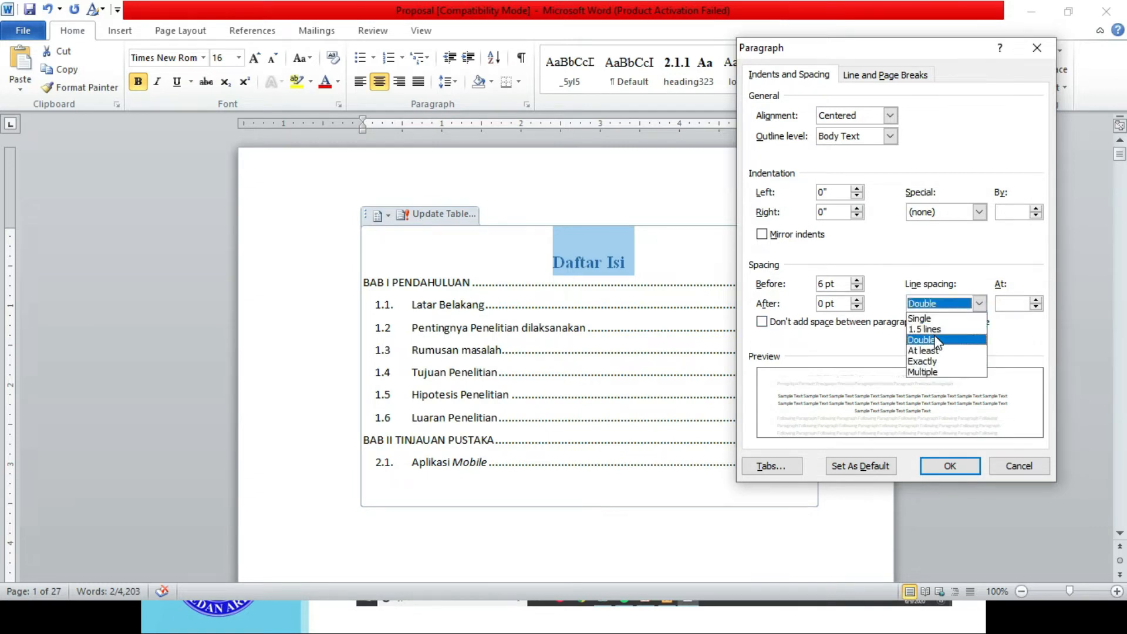
{"action": "left_click", "coordinate": [937, 340]}
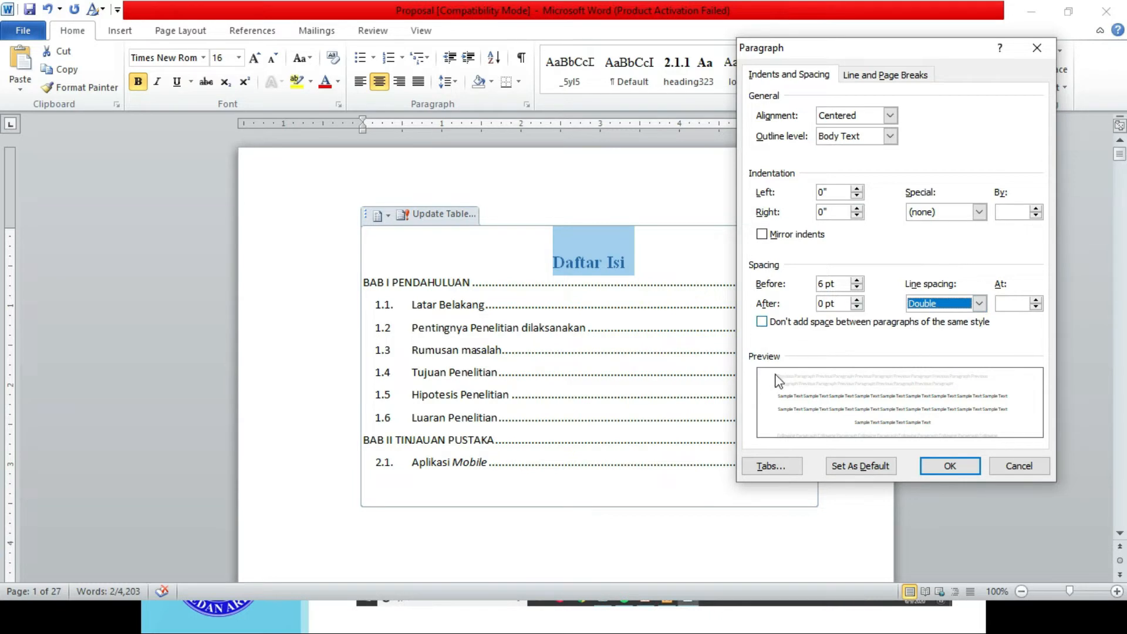
{"action": "left_click", "coordinate": [961, 466]}
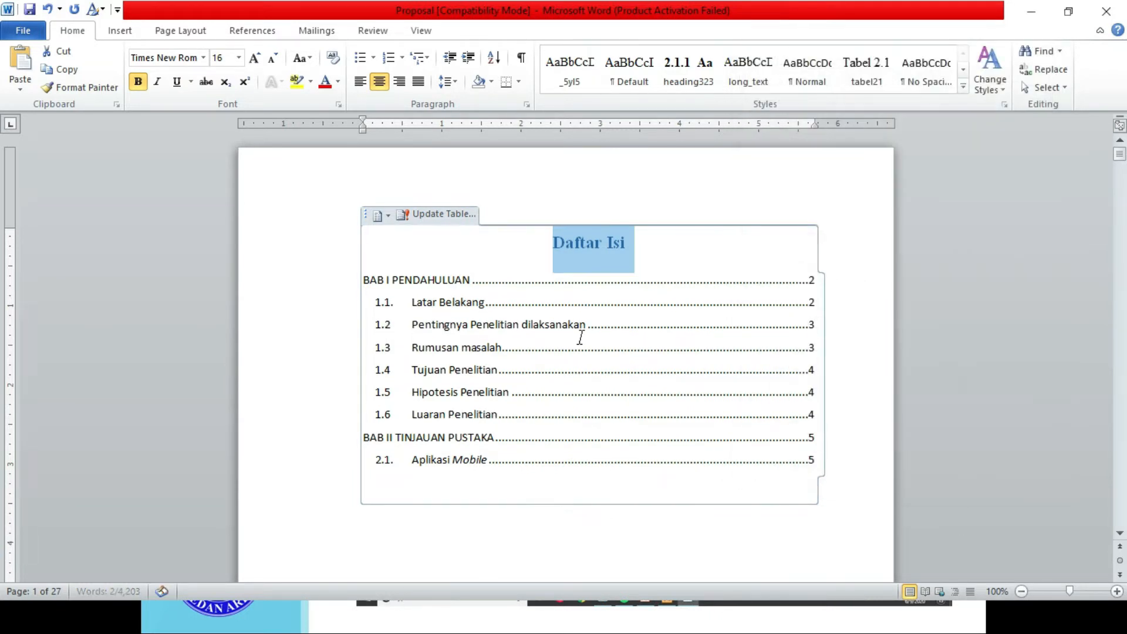
{"action": "left_click", "coordinate": [865, 240]}
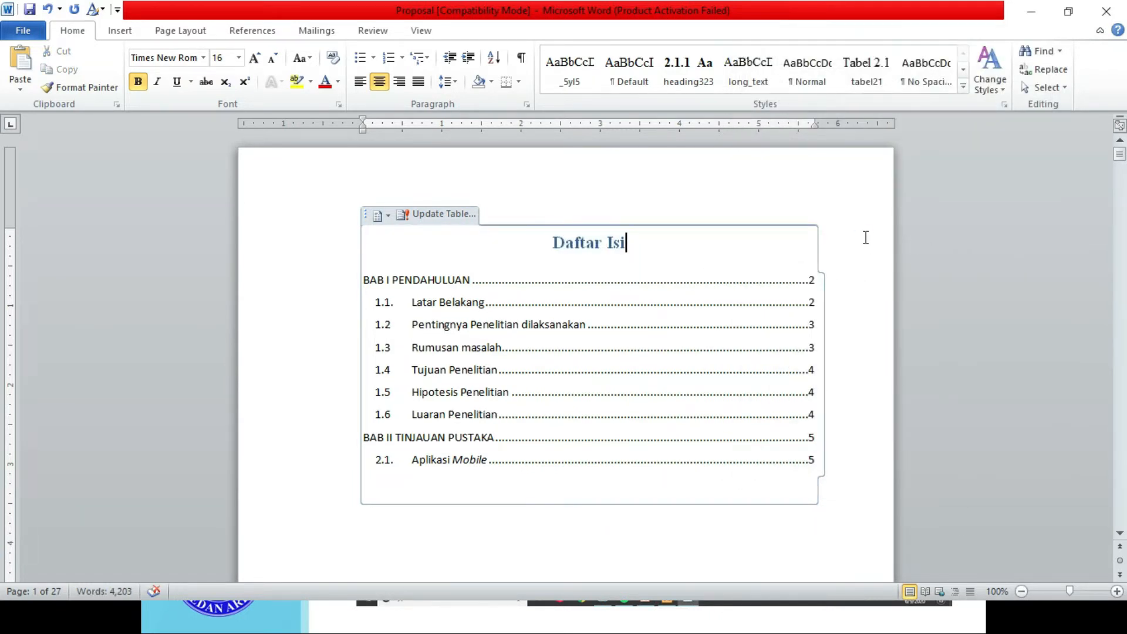
Change the Daftar Isi title's font color to Automatic.
{"action": "left_click_drag", "start_coordinate": [642, 241], "coordinate": [584, 241]}
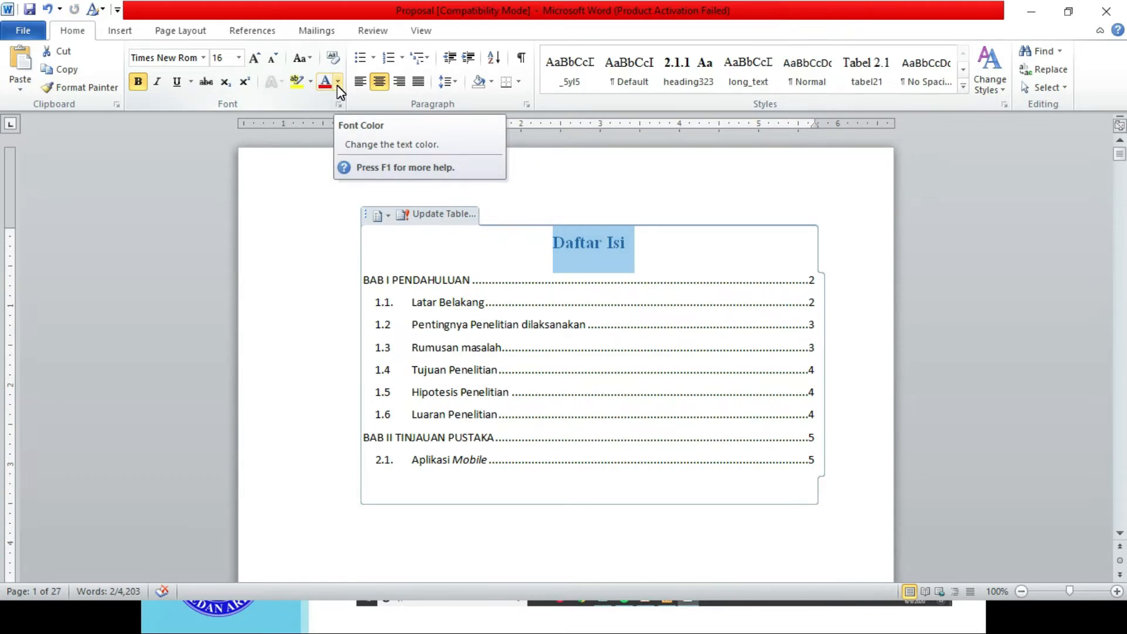
{"action": "left_click", "coordinate": [337, 83]}
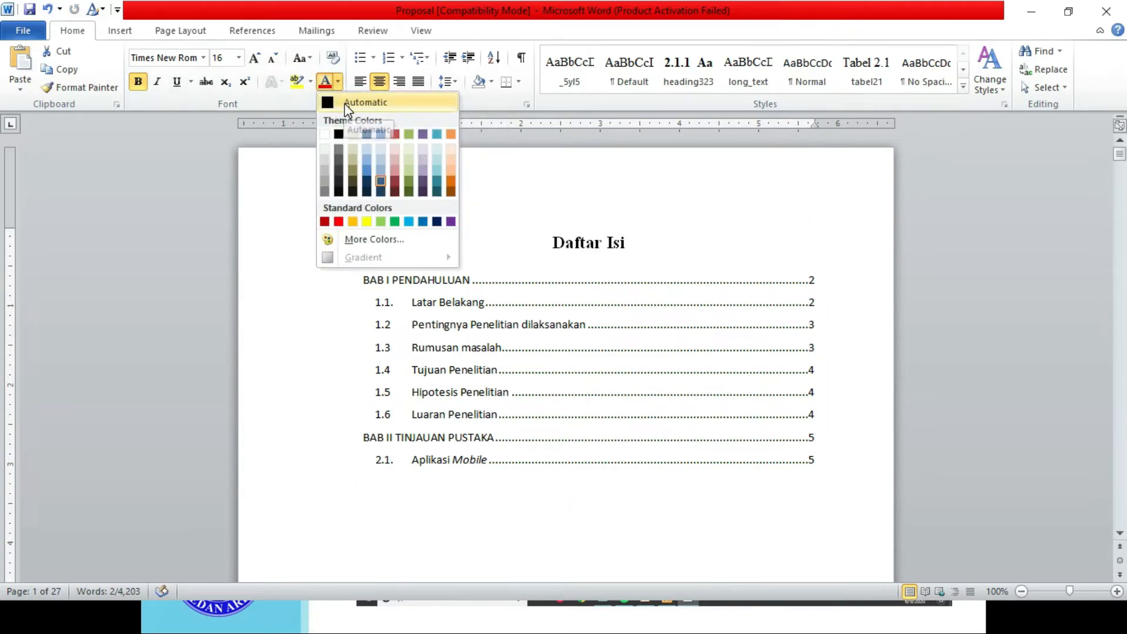
{"action": "left_click", "coordinate": [344, 104]}
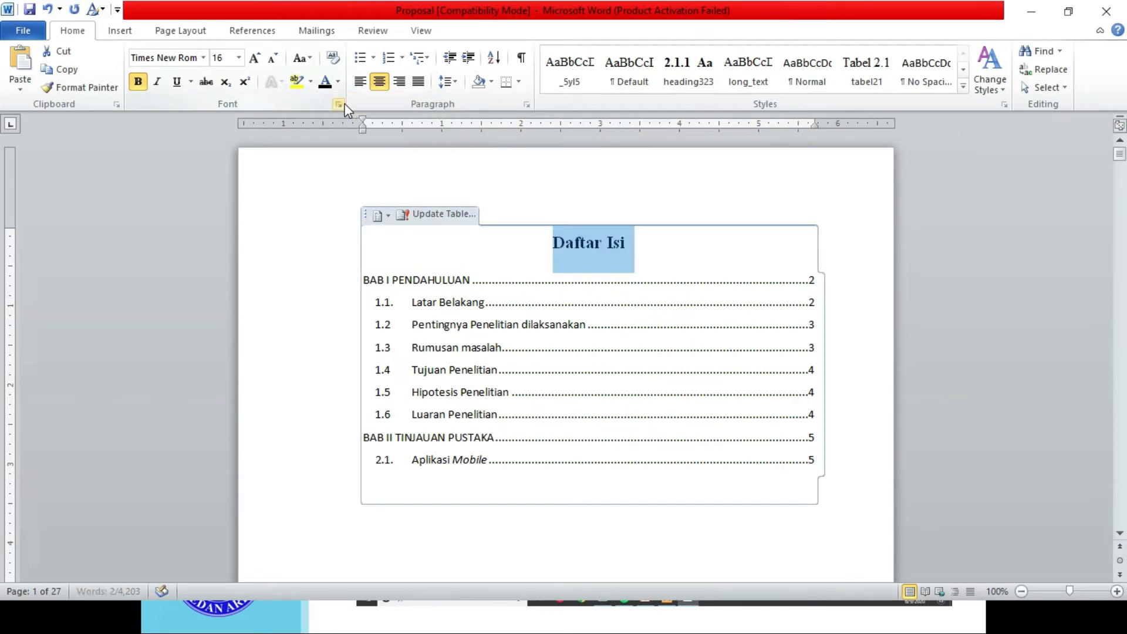
{"action": "left_click", "coordinate": [848, 474]}
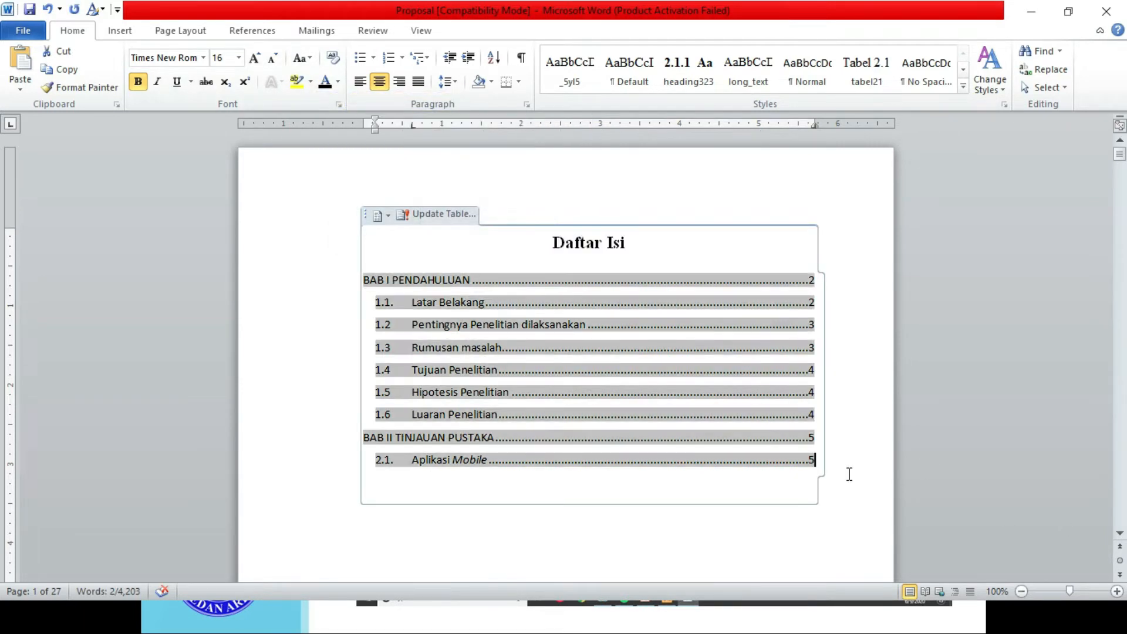
Format all entries of the Daftar Isi table of contents in Times New Roman, size 12.
{"action": "left_click", "coordinate": [395, 258]}
{"action": "left_click_drag", "start_coordinate": [366, 279], "coordinate": [704, 470]}
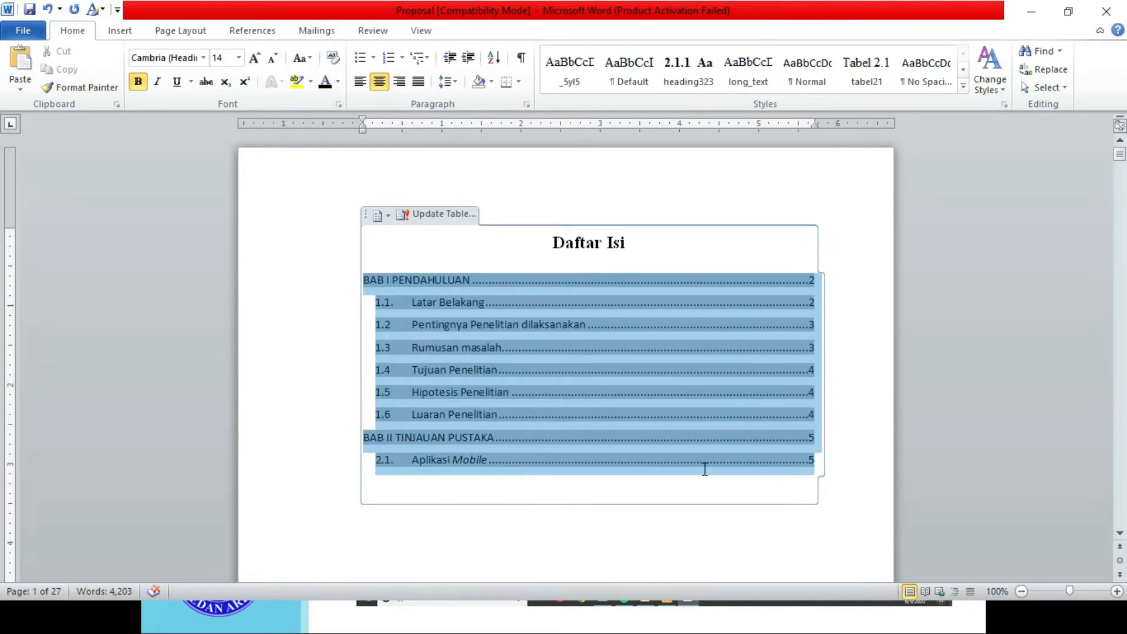
{"action": "left_click", "coordinate": [162, 58]}
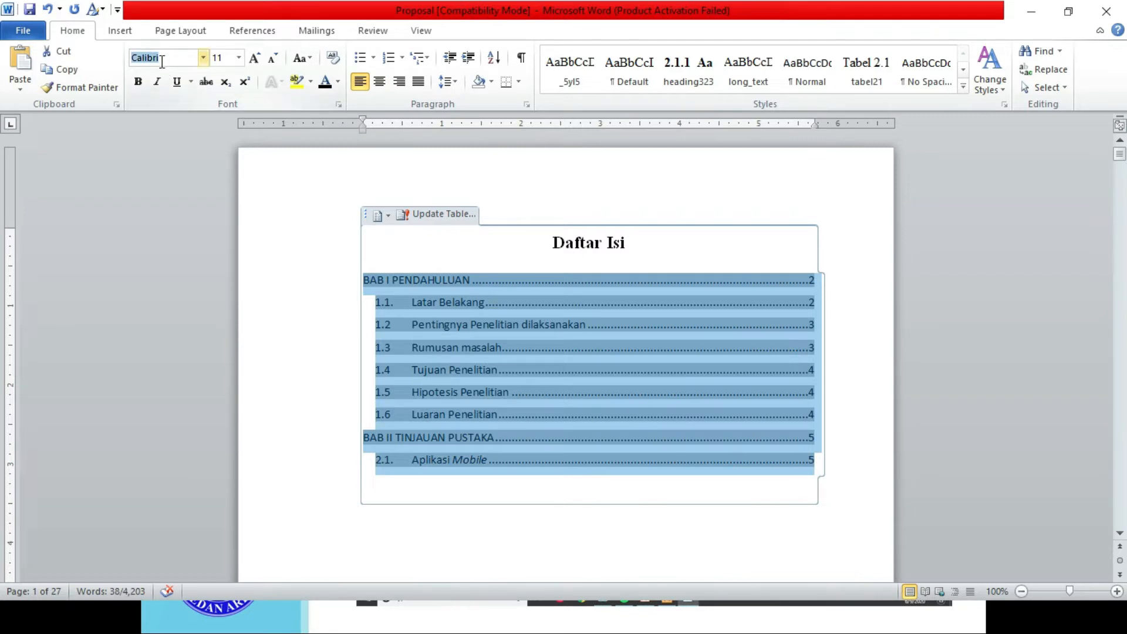
{"action": "type", "text": "Times New Roman"}
{"action": "key", "text": "Return"}
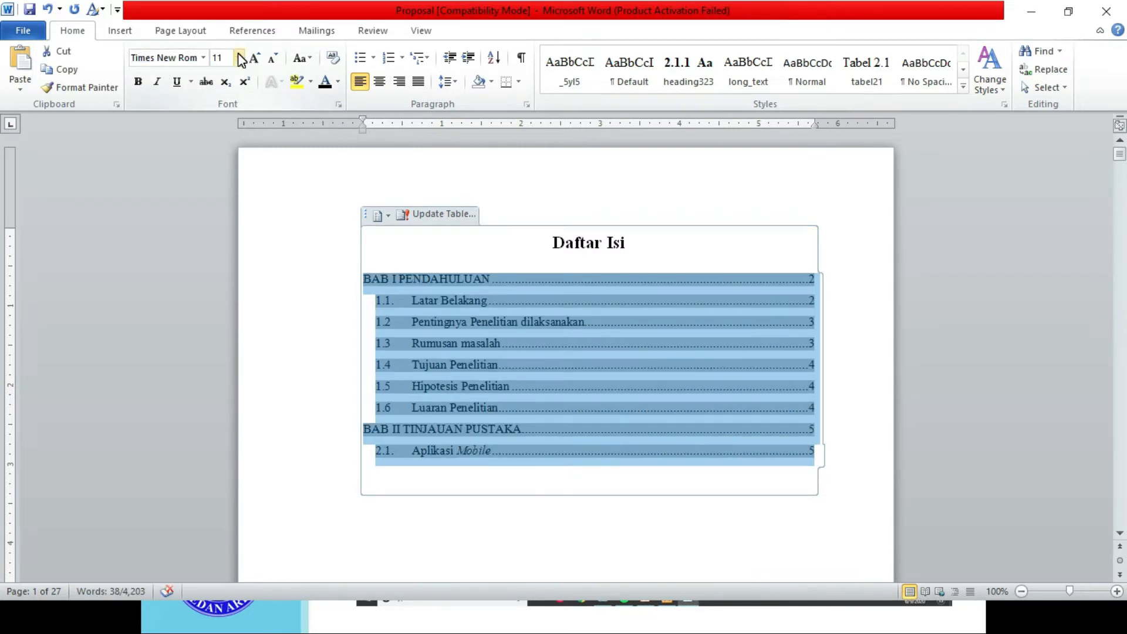
{"action": "left_click", "coordinate": [238, 58]}
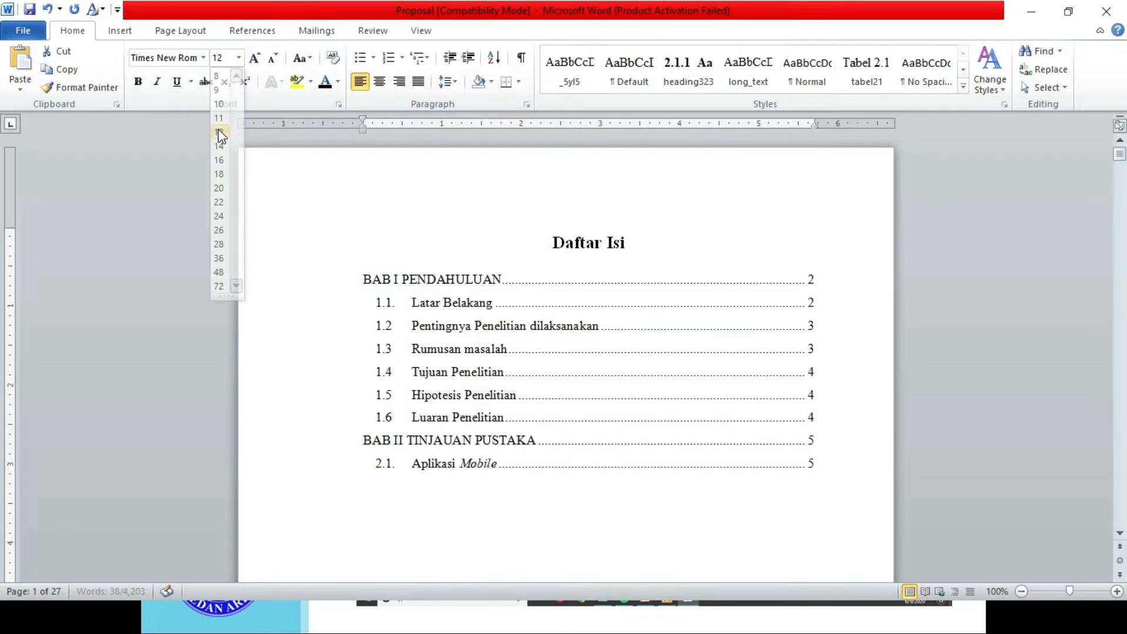
{"action": "left_click", "coordinate": [219, 131]}
{"action": "left_click", "coordinate": [861, 340]}
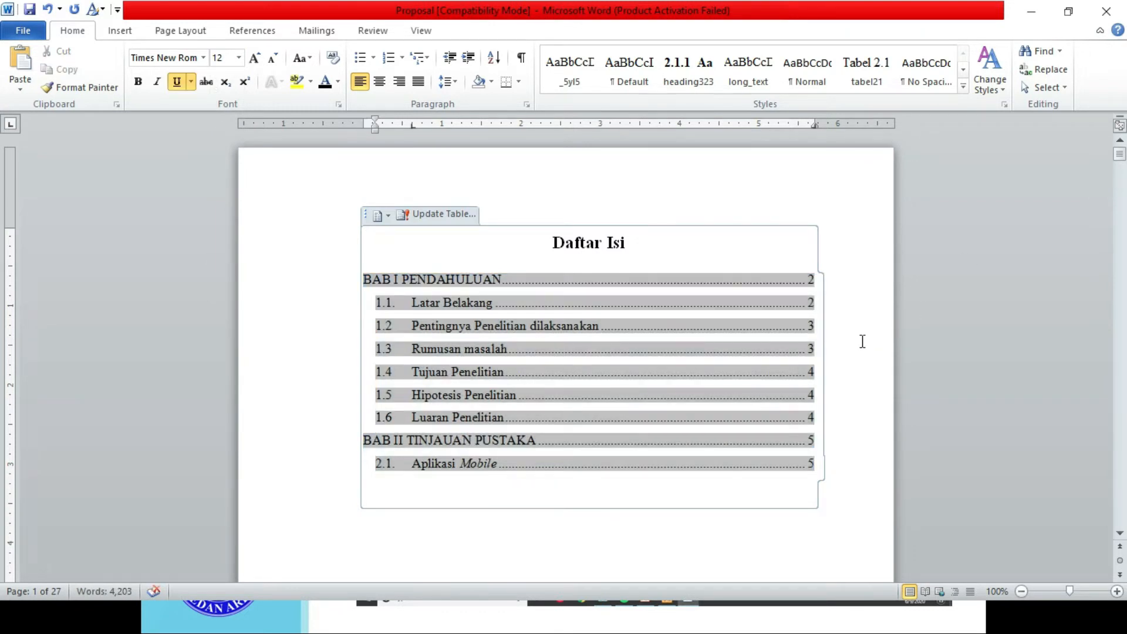
{"action": "left_click", "coordinate": [515, 194]}
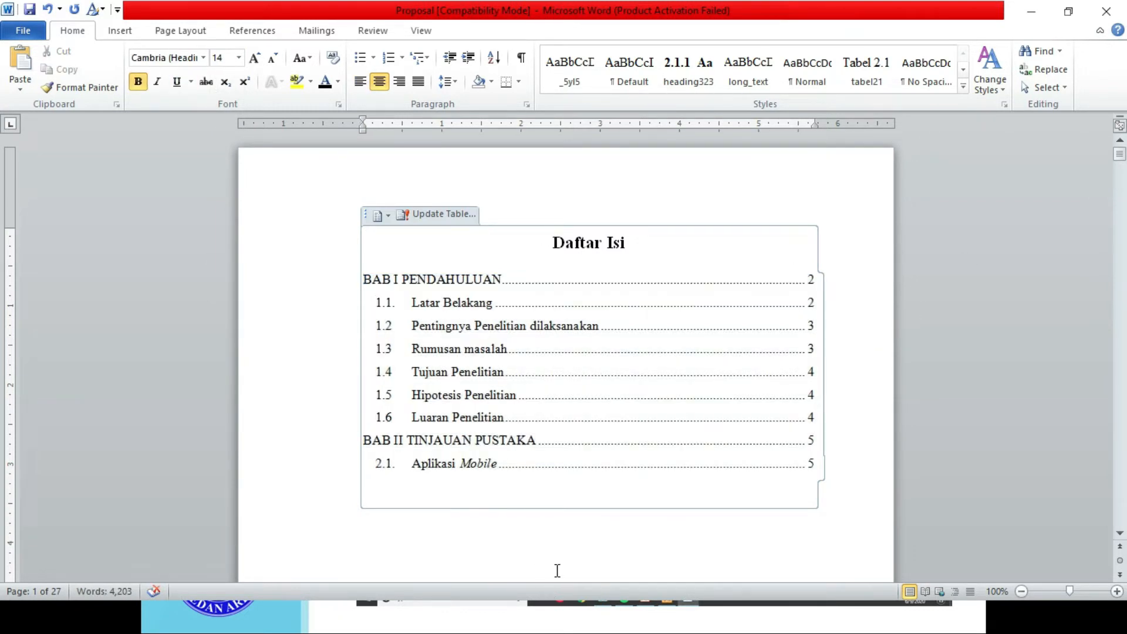
{"action": "left_click", "coordinate": [568, 536]}
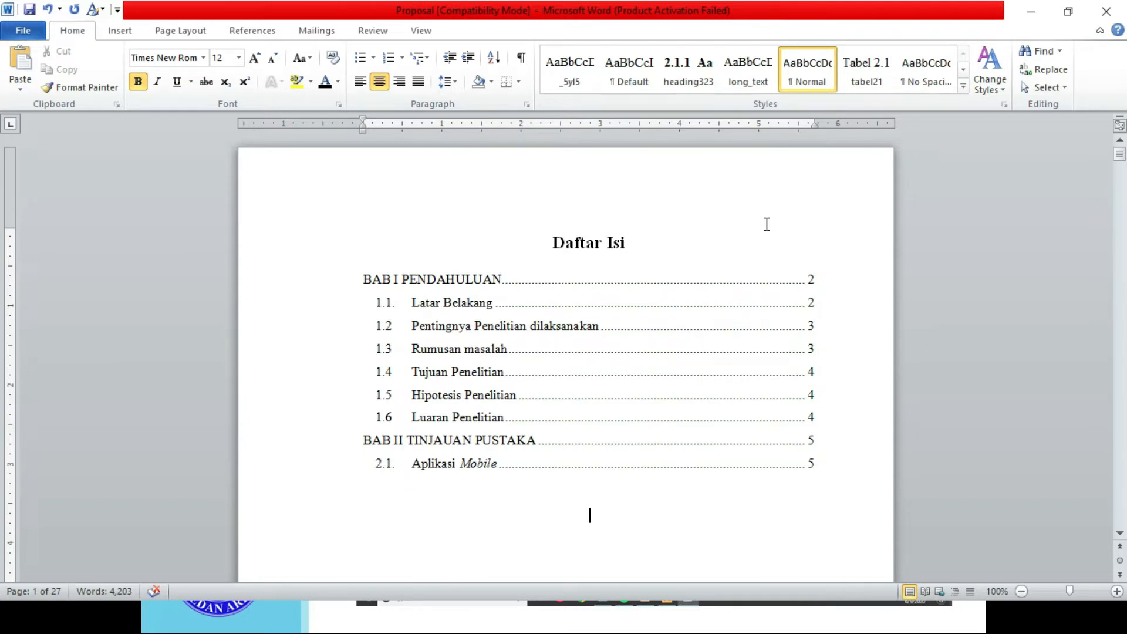
Switch to the PowerPoint slide show with the table of contents instructions.
{"action": "key", "text": "alt+Tab"}
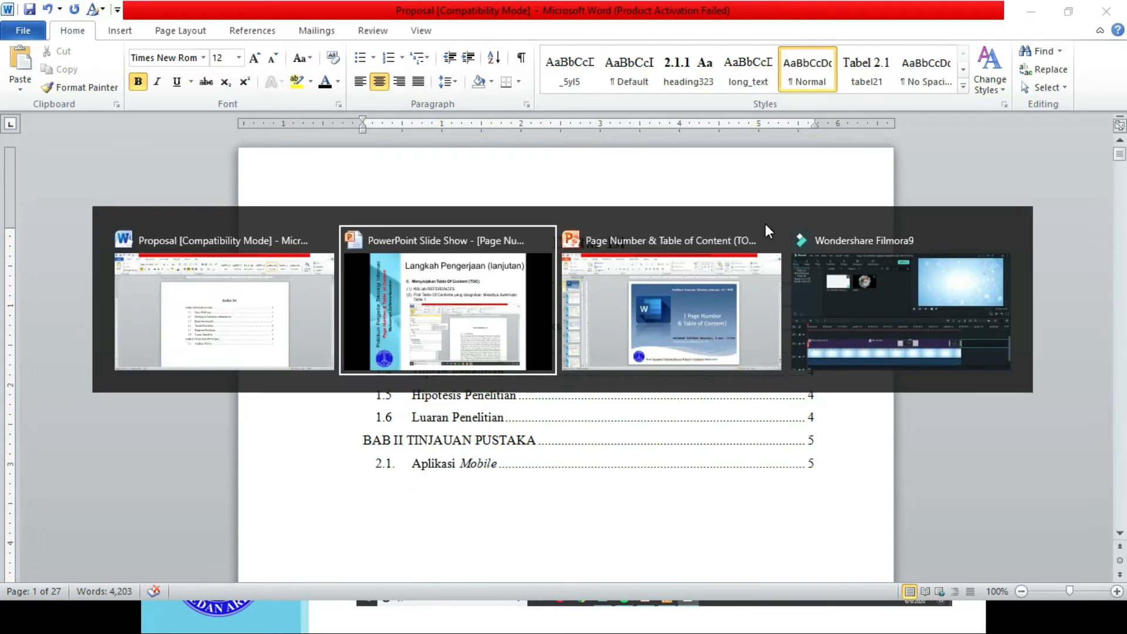
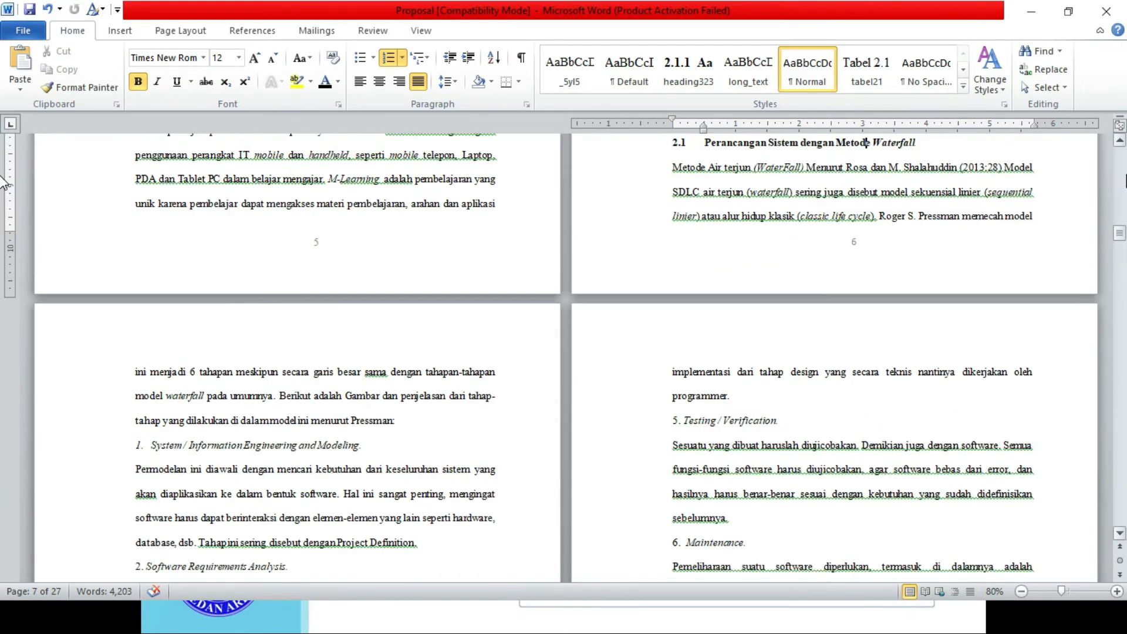
Apply the Heading 2 style to the "Perancangan Sistem dengan Metode Waterfall" subheading in BAB II.
{"action": "scroll", "coordinate": [3, 182], "scroll_direction": "up", "scroll_amount": 8}
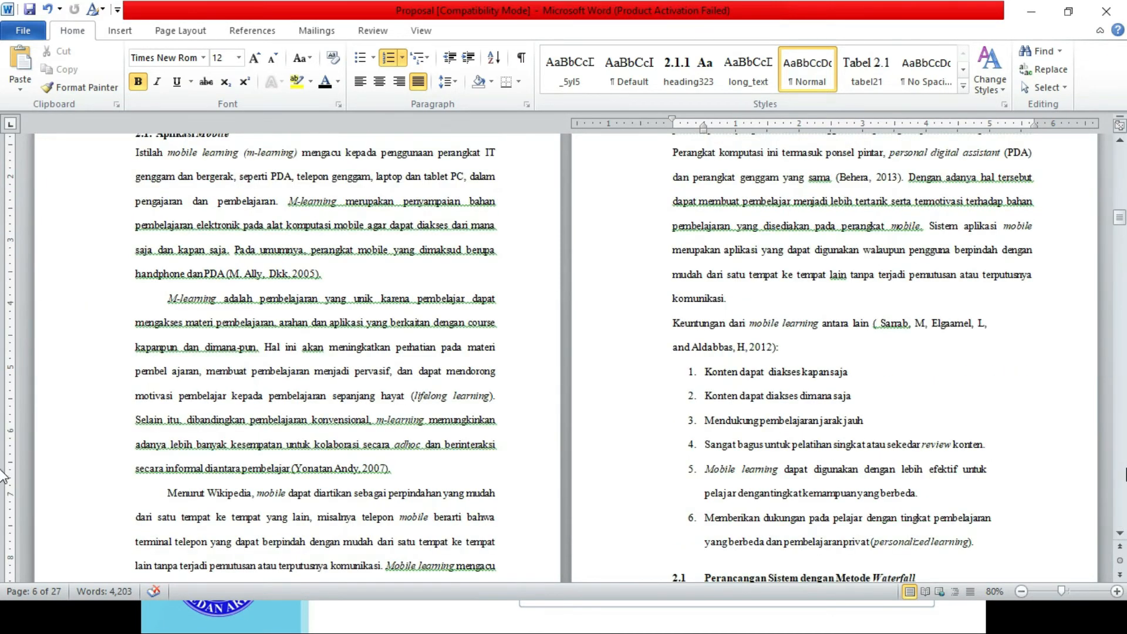
{"action": "left_click", "coordinate": [1120, 533]}
{"action": "left_click", "coordinate": [1120, 533]}
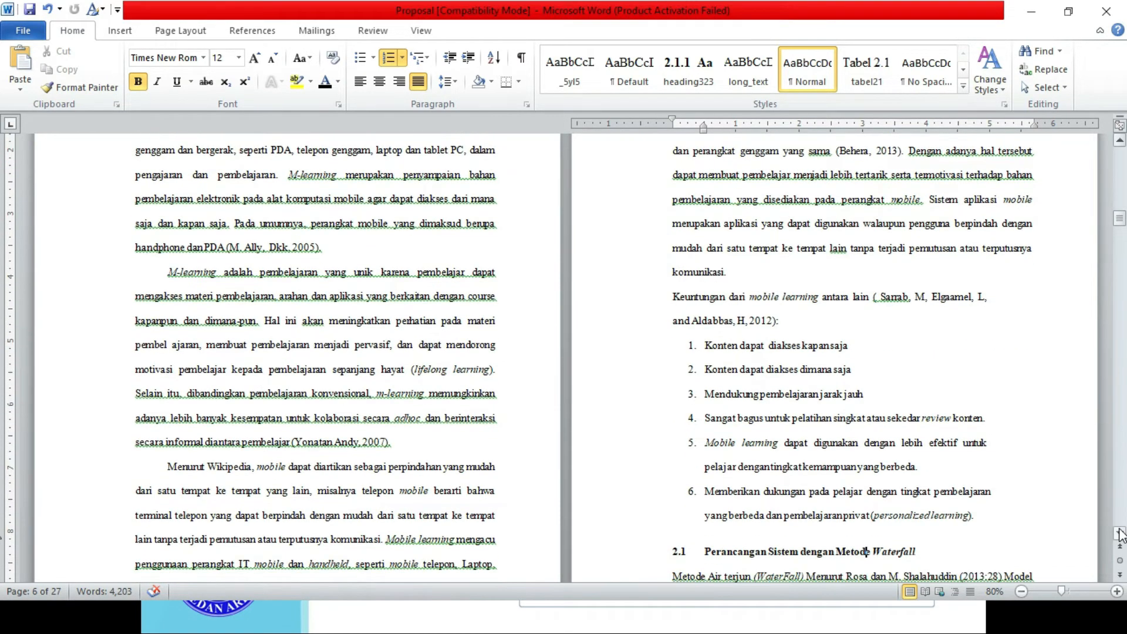
{"action": "left_click", "coordinate": [1120, 533]}
{"action": "left_click", "coordinate": [1120, 533]}
{"action": "left_click", "coordinate": [1120, 533]}
{"action": "left_click", "coordinate": [1120, 533]}
{"action": "left_click", "coordinate": [1123, 182]}
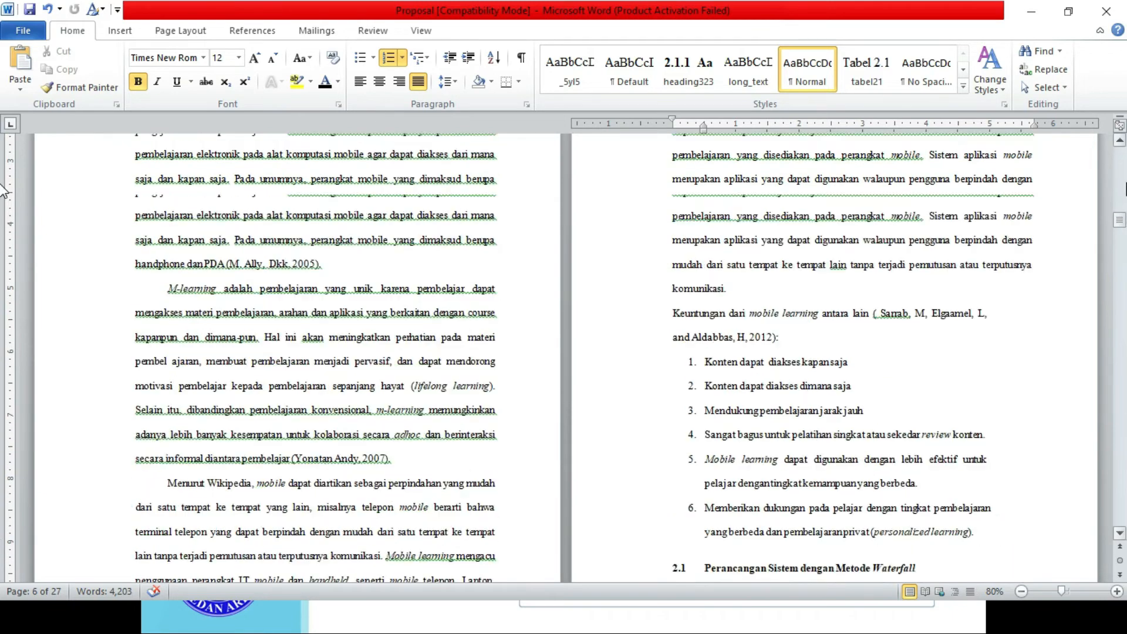
{"action": "left_click", "coordinate": [1123, 182]}
{"action": "left_click", "coordinate": [1123, 352]}
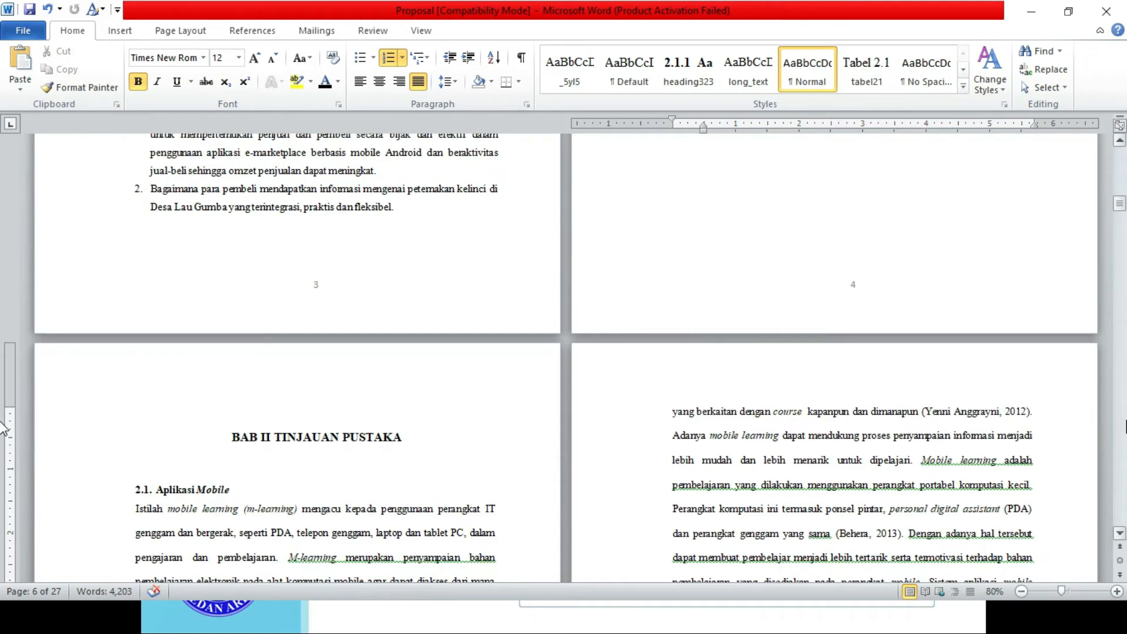
{"action": "left_click", "coordinate": [1123, 427]}
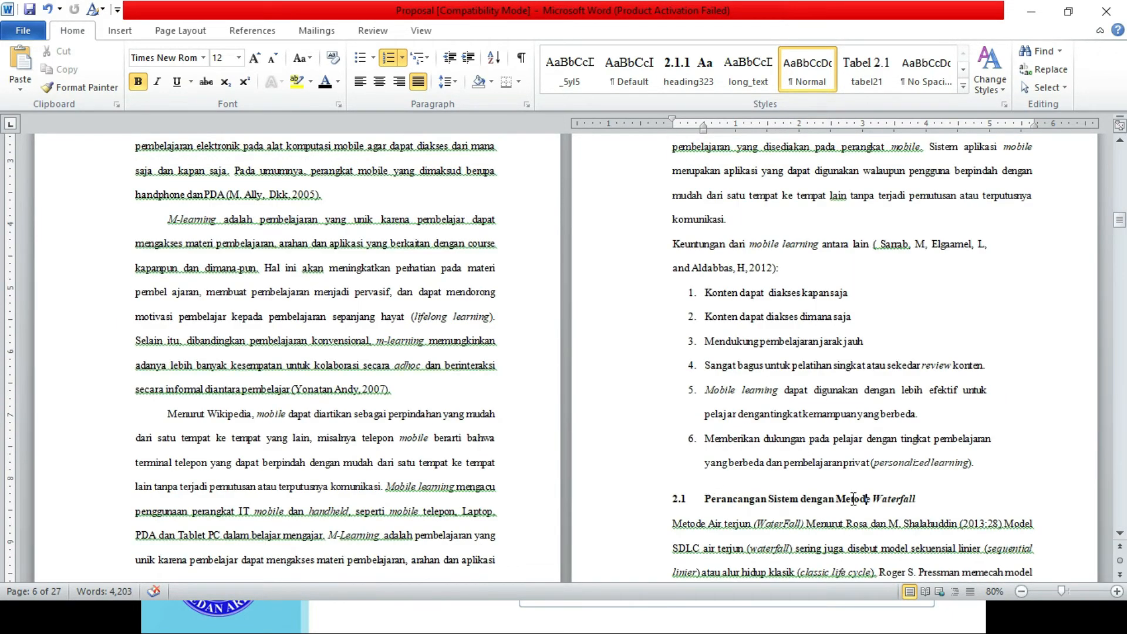
{"action": "left_click_drag", "start_coordinate": [919, 499], "coordinate": [681, 506]}
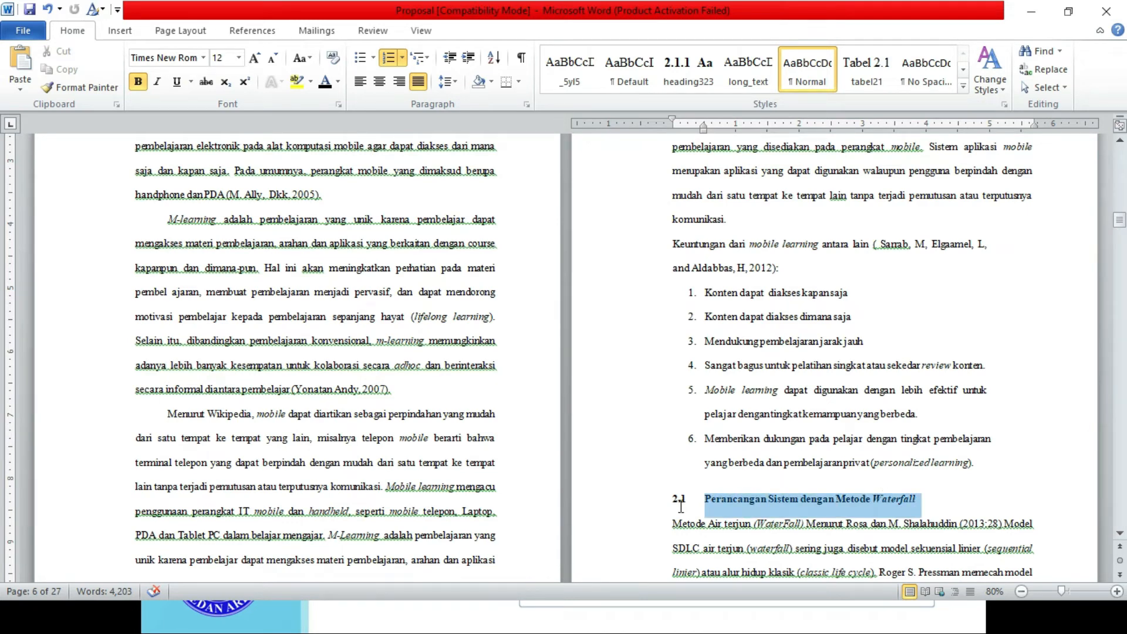
{"action": "left_click", "coordinate": [963, 73]}
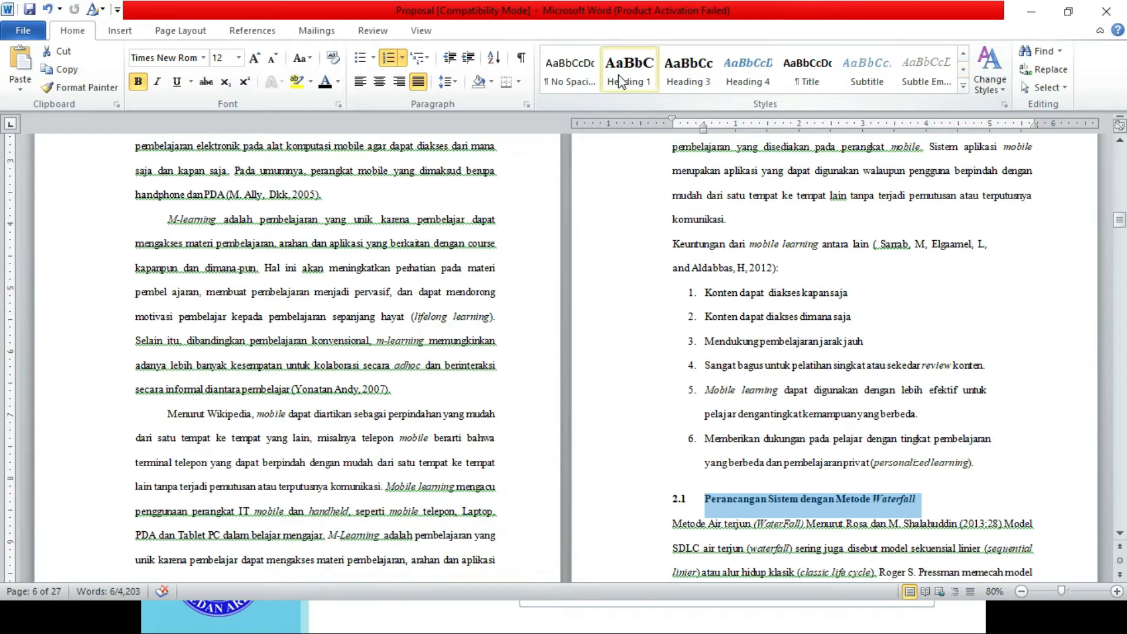
{"action": "left_click", "coordinate": [962, 70]}
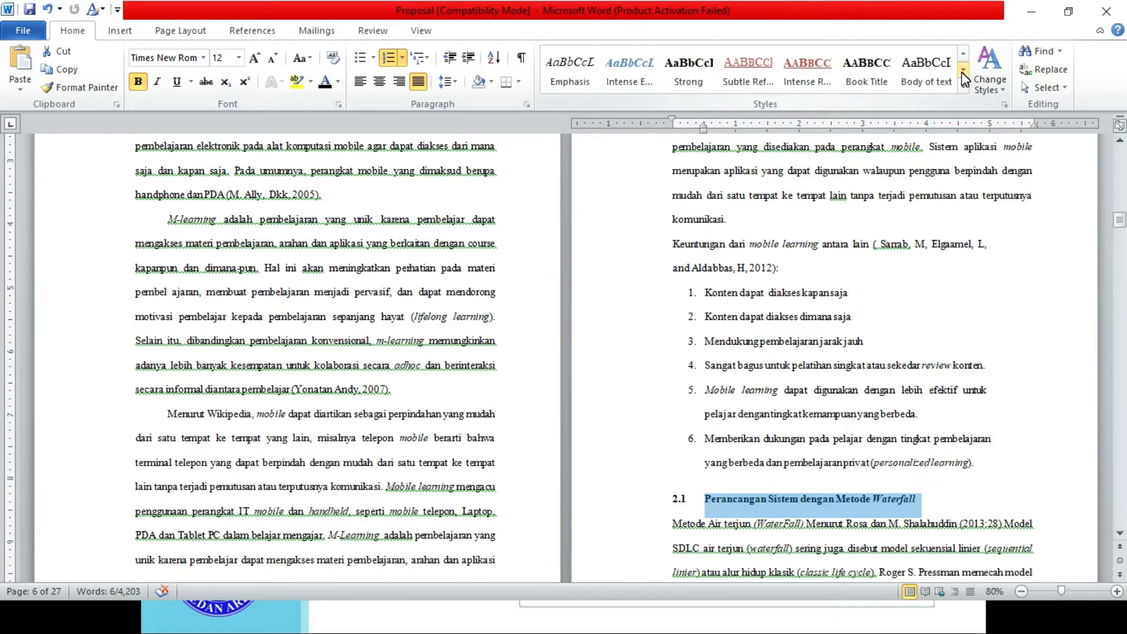
{"action": "left_click", "coordinate": [962, 71]}
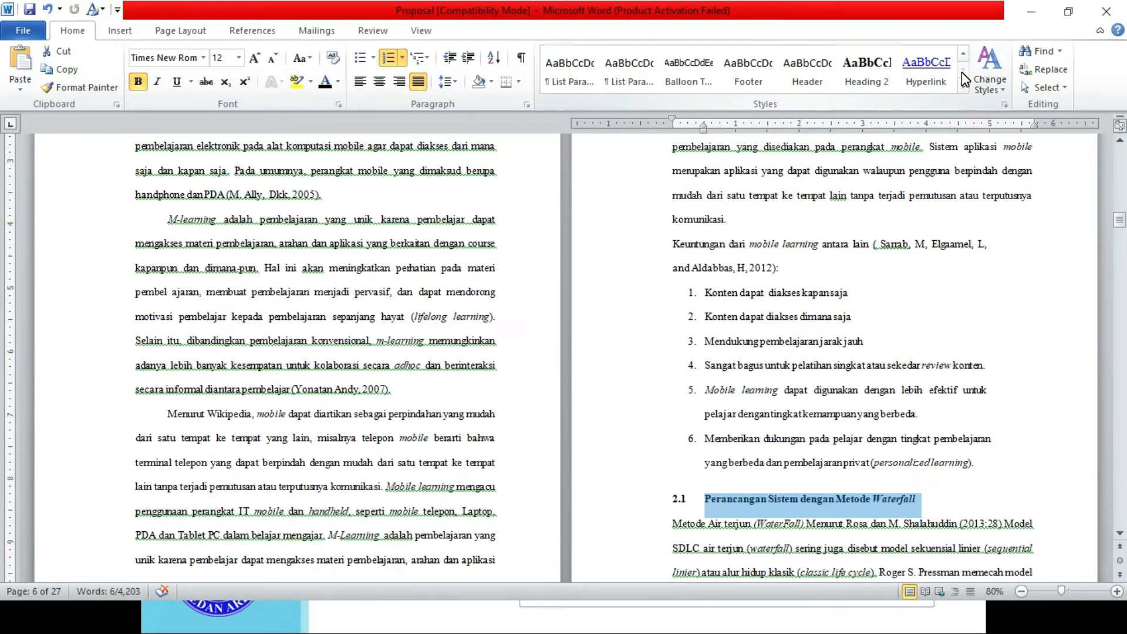
{"action": "left_click", "coordinate": [867, 69]}
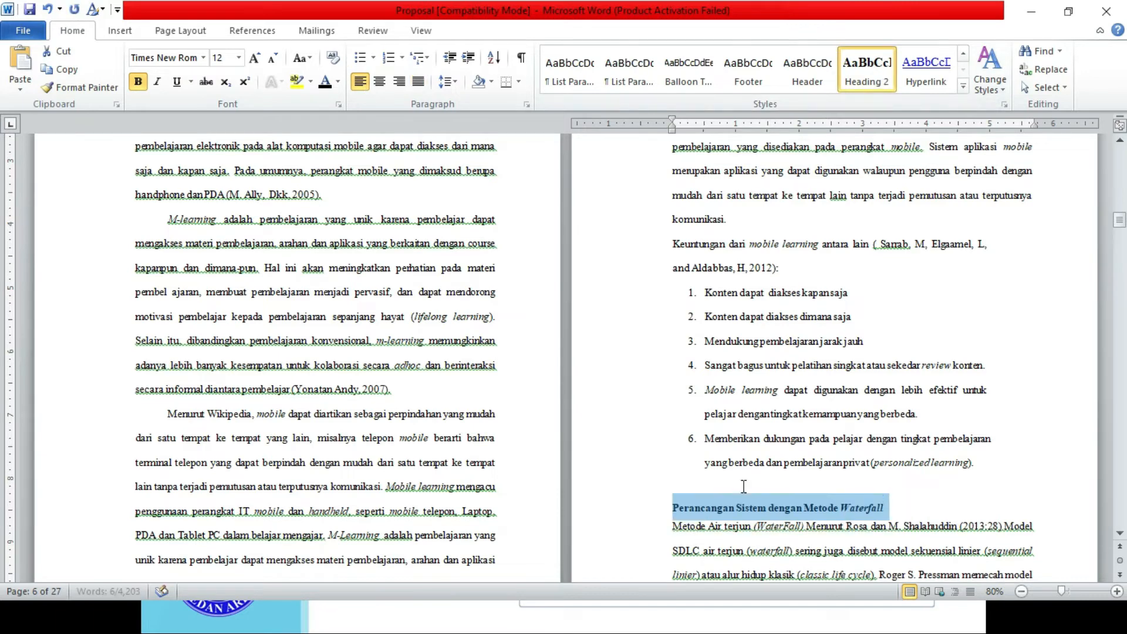
Number the "Perancangan Sistem dengan Metode Waterfall" heading as 2.2.
{"action": "left_click", "coordinate": [675, 509]}
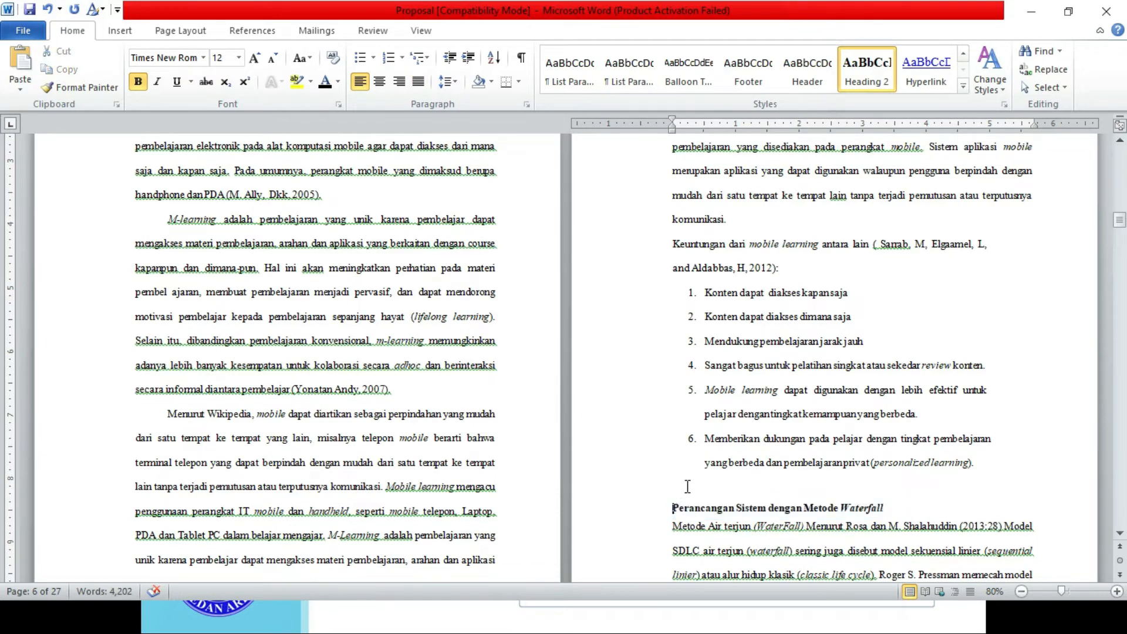
{"action": "type", "text": "2."}
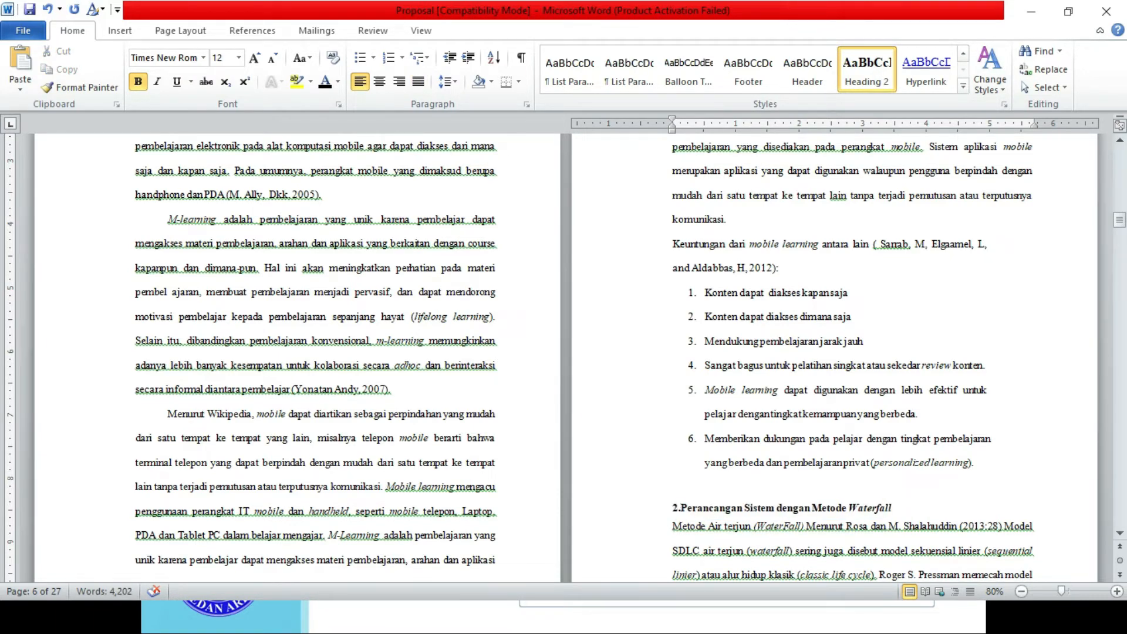
{"action": "type", "text": "2"}
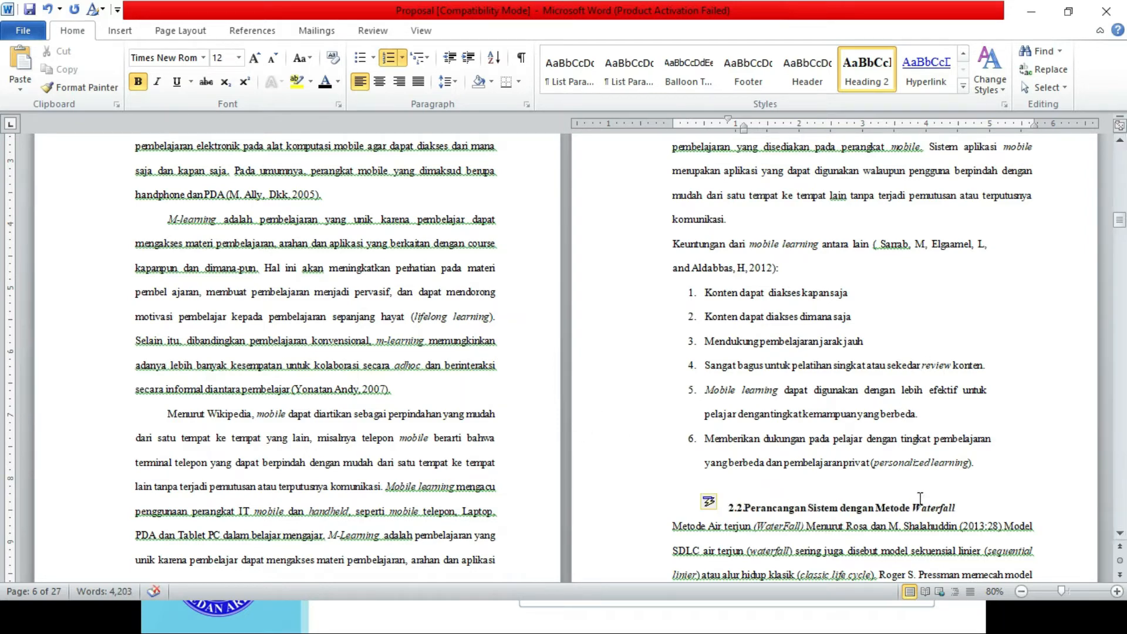
{"action": "key", "text": "ctrl+z"}
Move the indent of the 2.2 heading back so its number aligns with the left text margin.
{"action": "left_click_drag", "start_coordinate": [974, 510], "coordinate": [755, 515]}
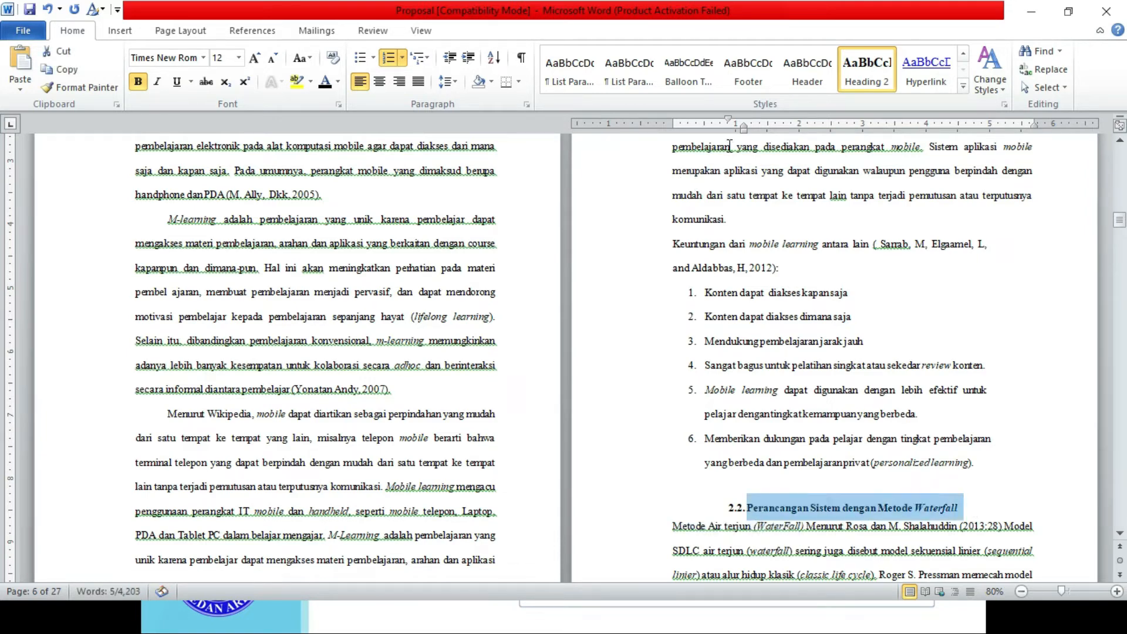
{"action": "left_click_drag", "start_coordinate": [746, 135], "coordinate": [690, 139]}
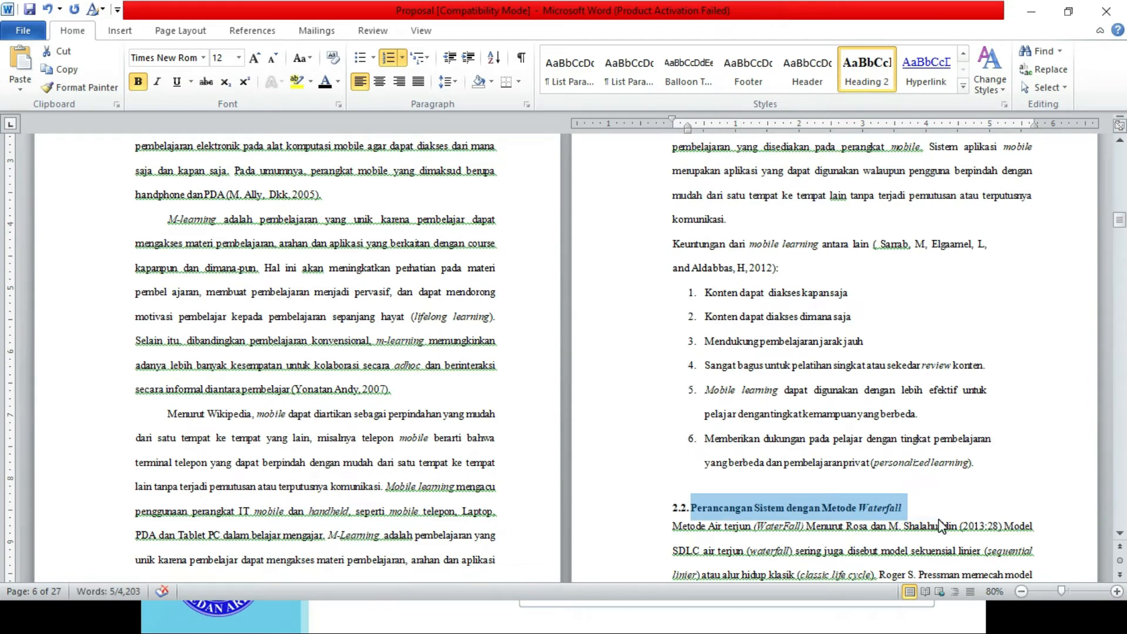
{"action": "left_click", "coordinate": [750, 549]}
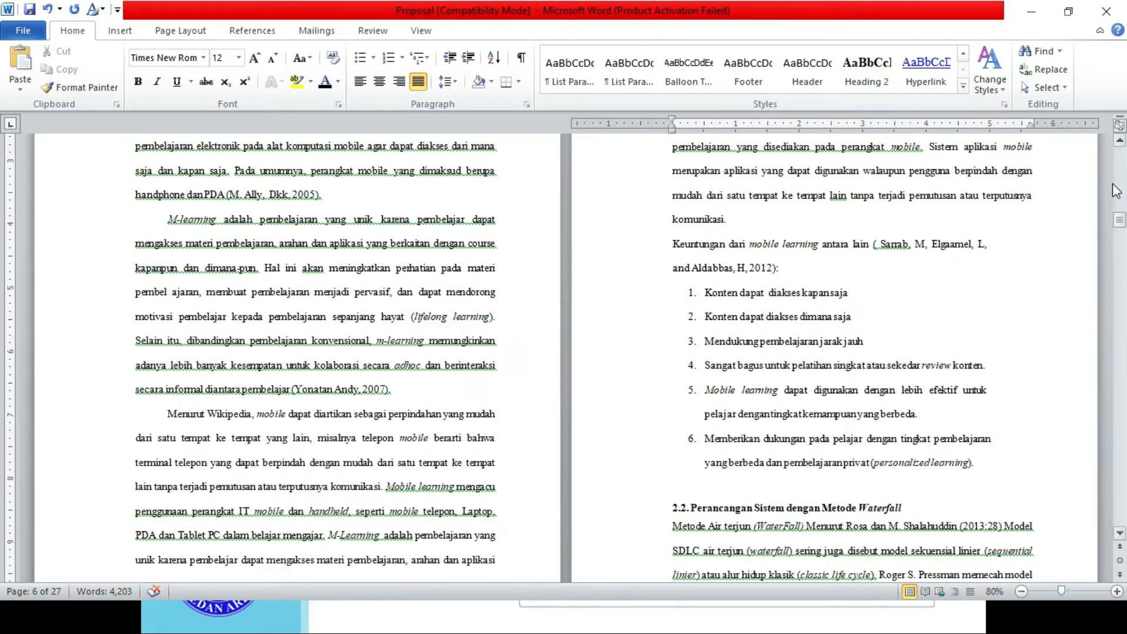
Show the Navigation Pane to check the document's heading structure, including the 2.2 heading, and close it.
{"action": "left_click", "coordinate": [418, 30]}
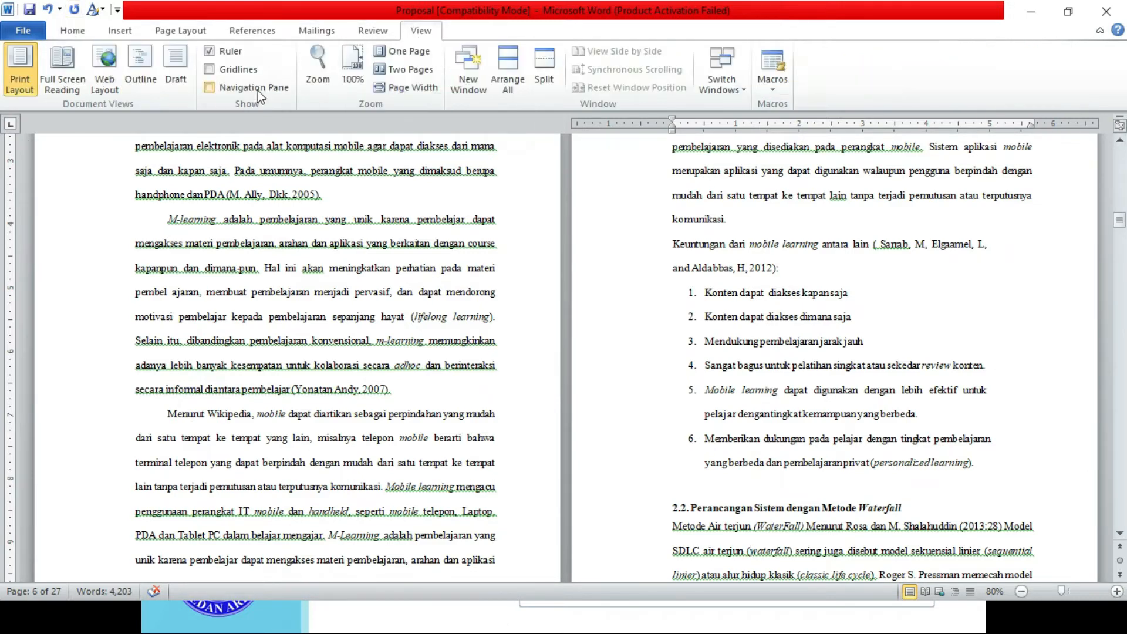
{"action": "left_click", "coordinate": [257, 93]}
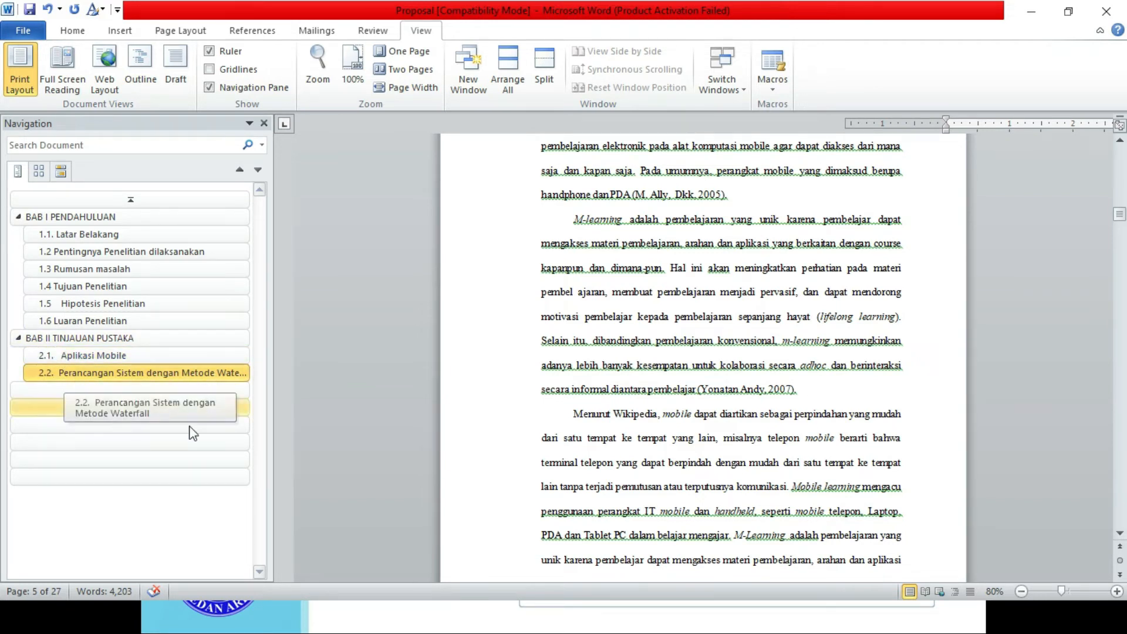
{"action": "left_click", "coordinate": [264, 123]}
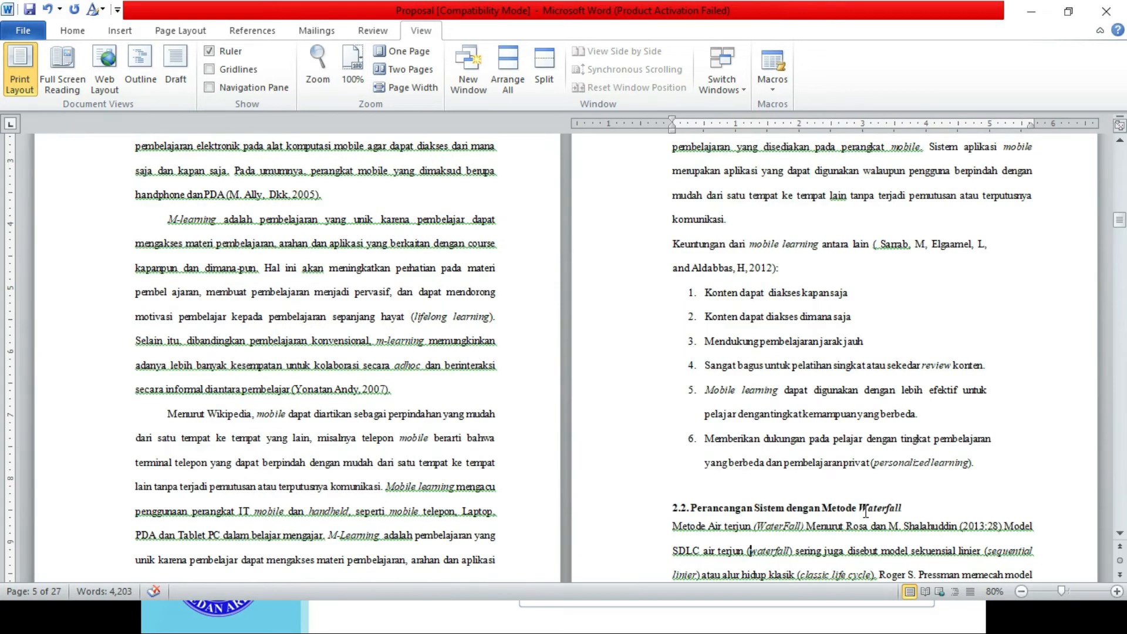
Update the entire Daftar Isi table so it reflects the current headings and page numbers.
{"action": "left_click", "coordinate": [1021, 592]}
{"action": "left_click", "coordinate": [1022, 592]}
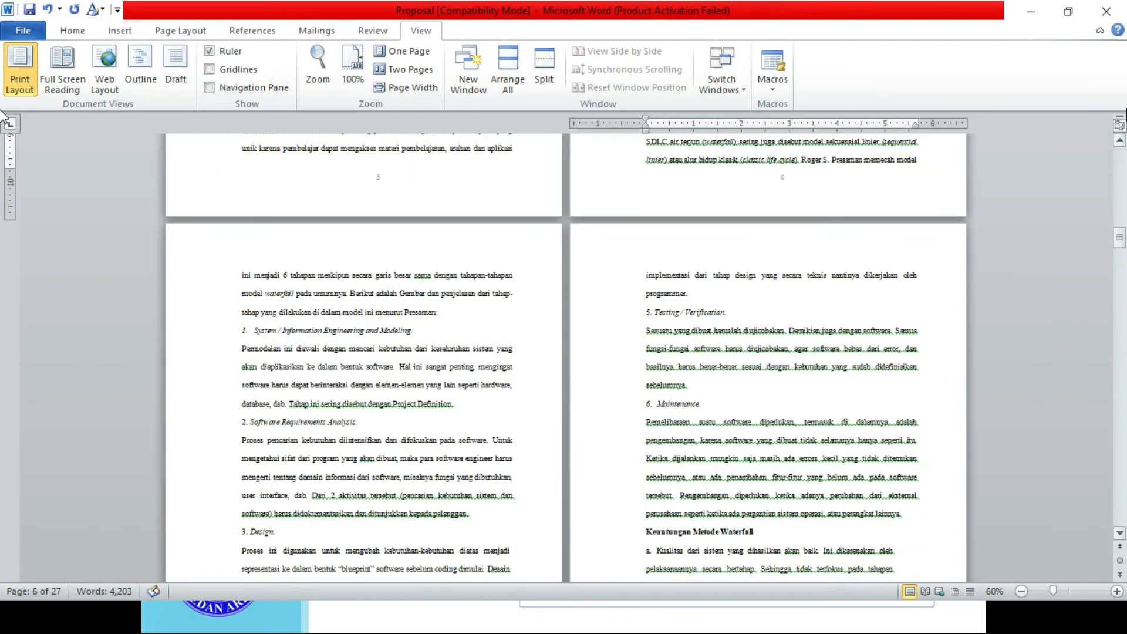
{"action": "left_click_drag", "start_coordinate": [1119, 237], "coordinate": [1119, 156]}
{"action": "left_click", "coordinate": [300, 400]}
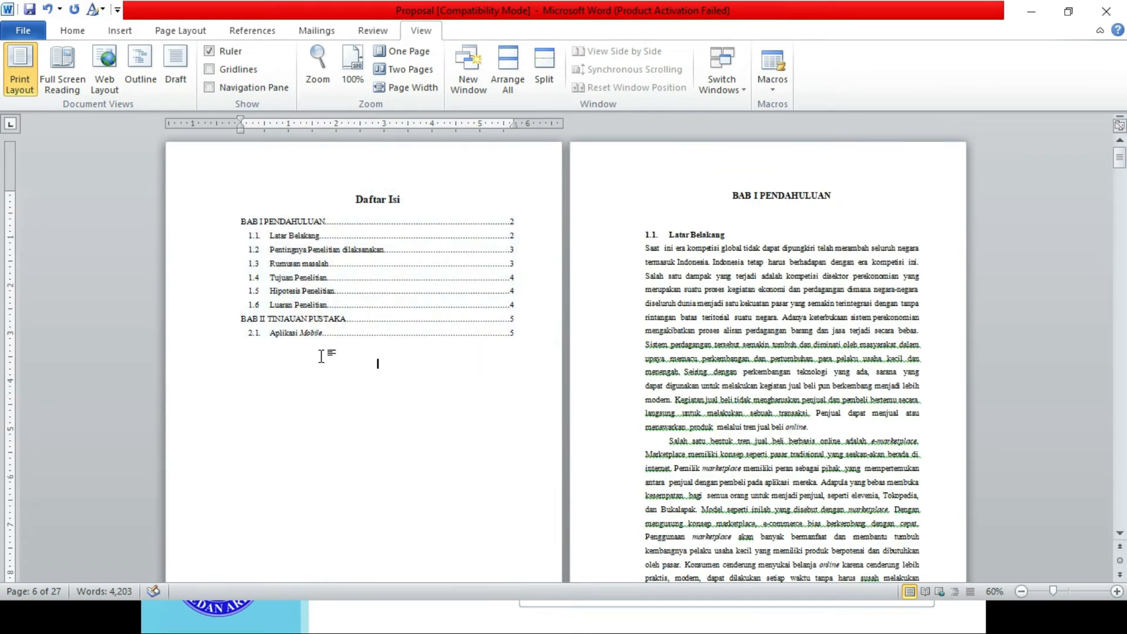
{"action": "key", "text": "Up"}
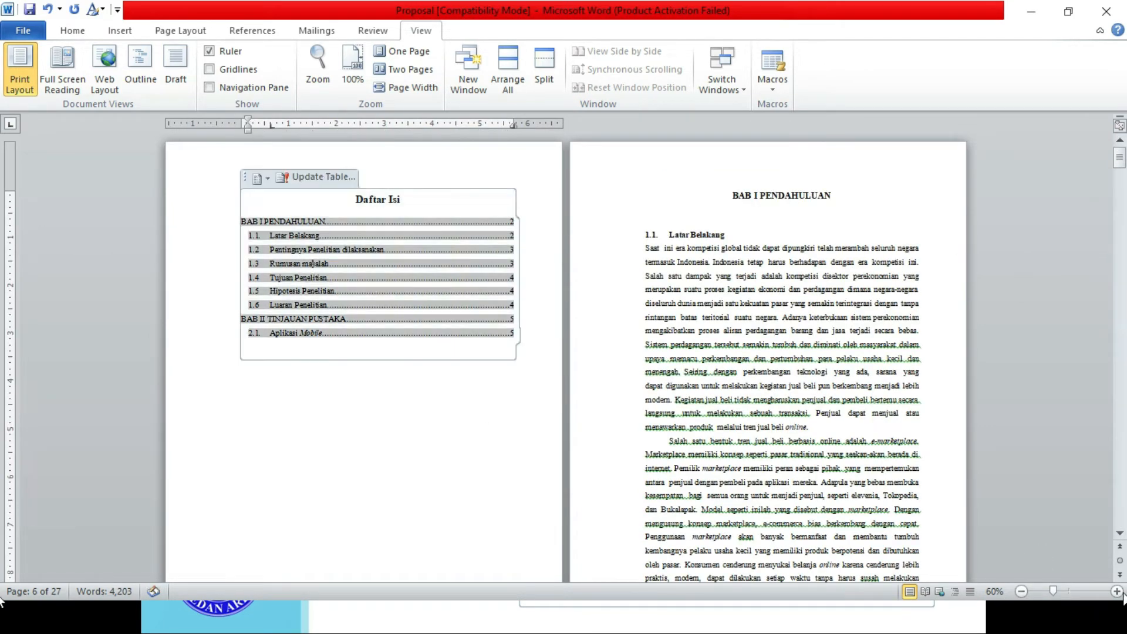
{"action": "left_click", "coordinate": [1116, 591]}
{"action": "left_click", "coordinate": [1117, 591]}
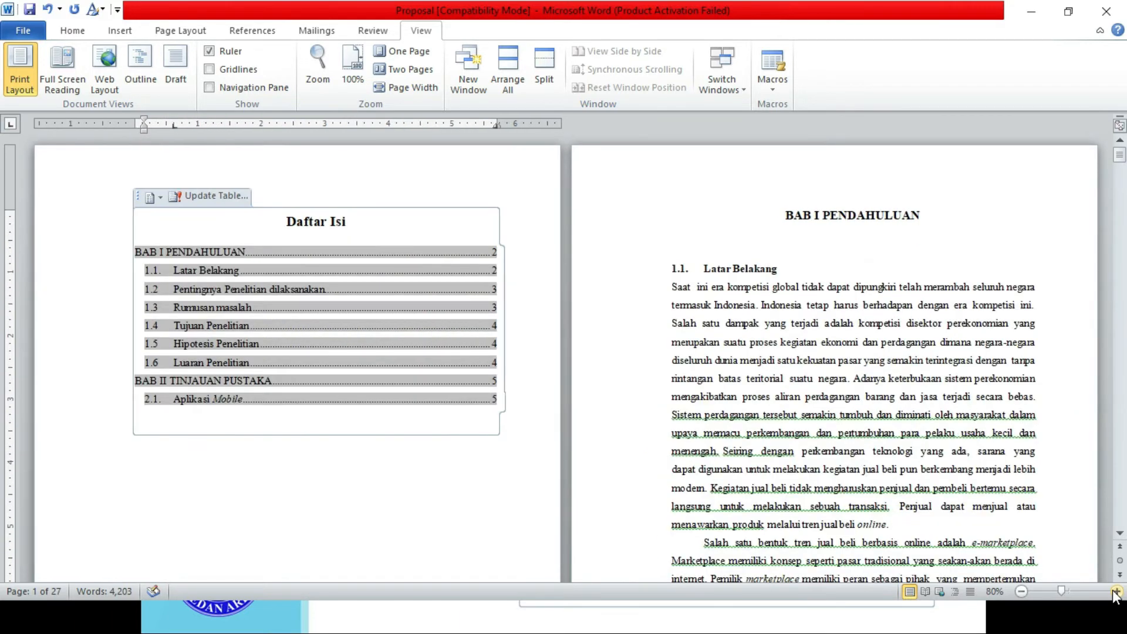
{"action": "left_click", "coordinate": [1116, 592]}
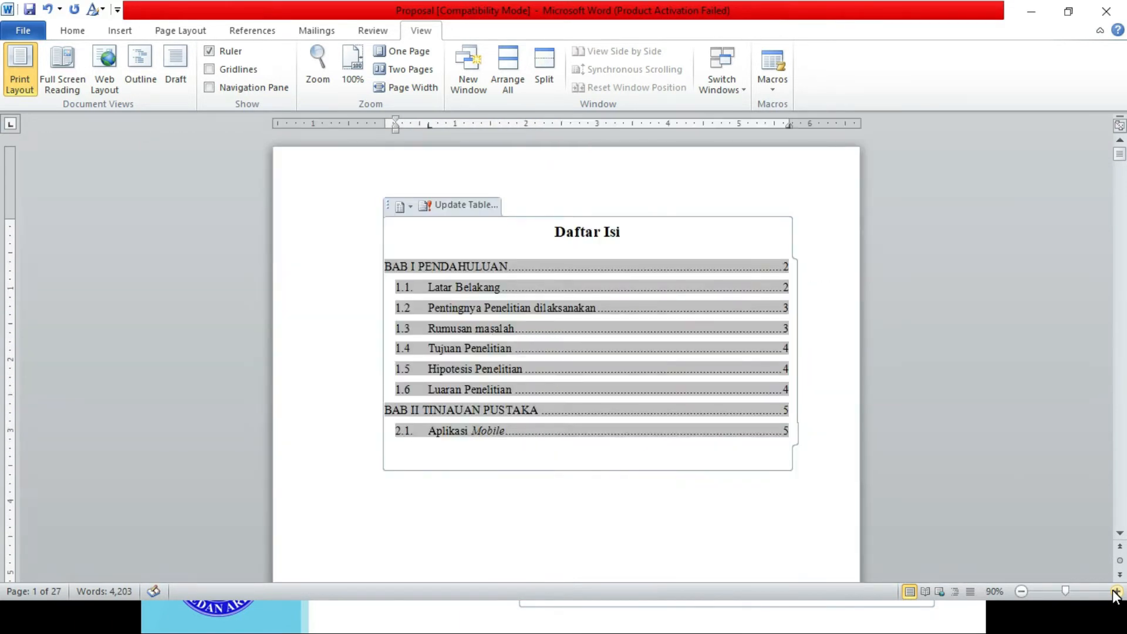
{"action": "left_click", "coordinate": [1117, 591]}
{"action": "left_click", "coordinate": [681, 195]}
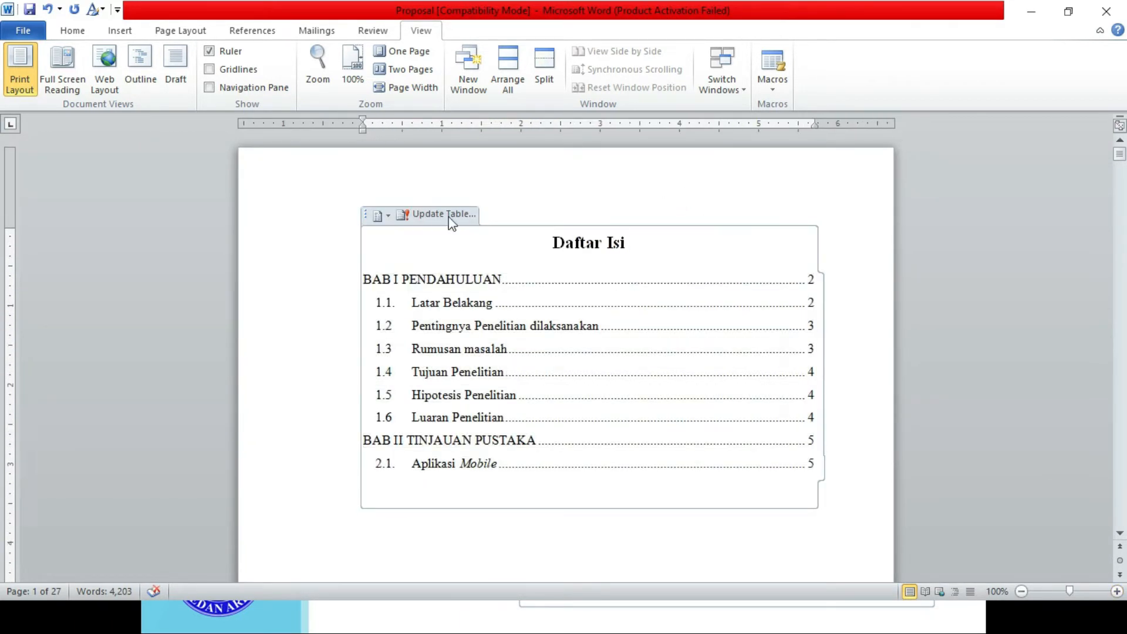
{"action": "left_click", "coordinate": [447, 215]}
{"action": "left_click", "coordinate": [542, 274]}
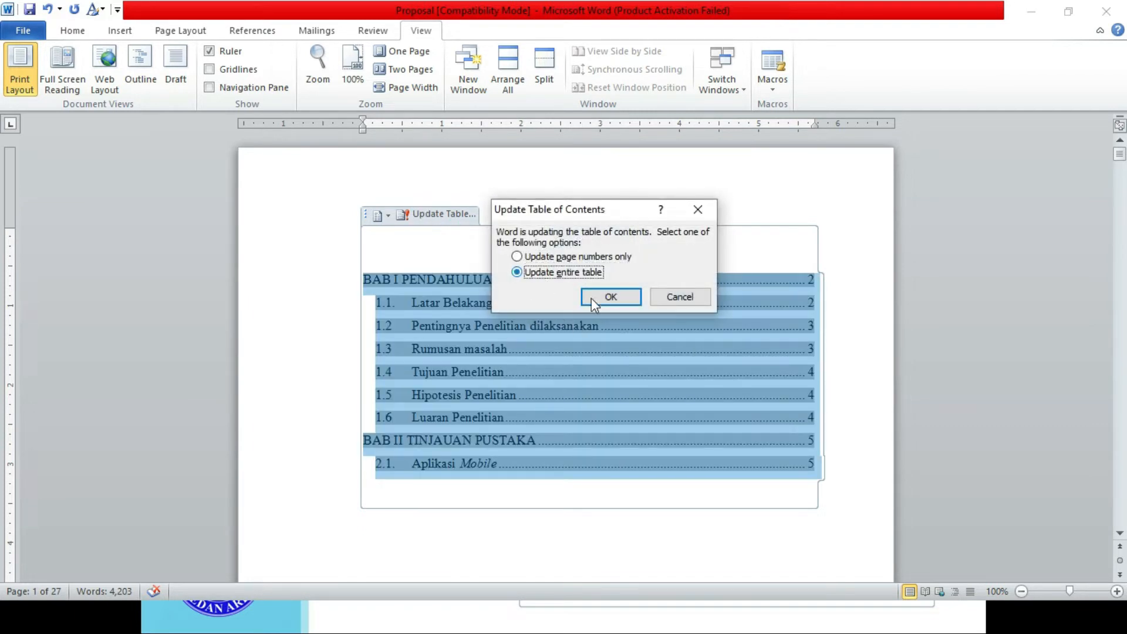
{"action": "left_click", "coordinate": [611, 300]}
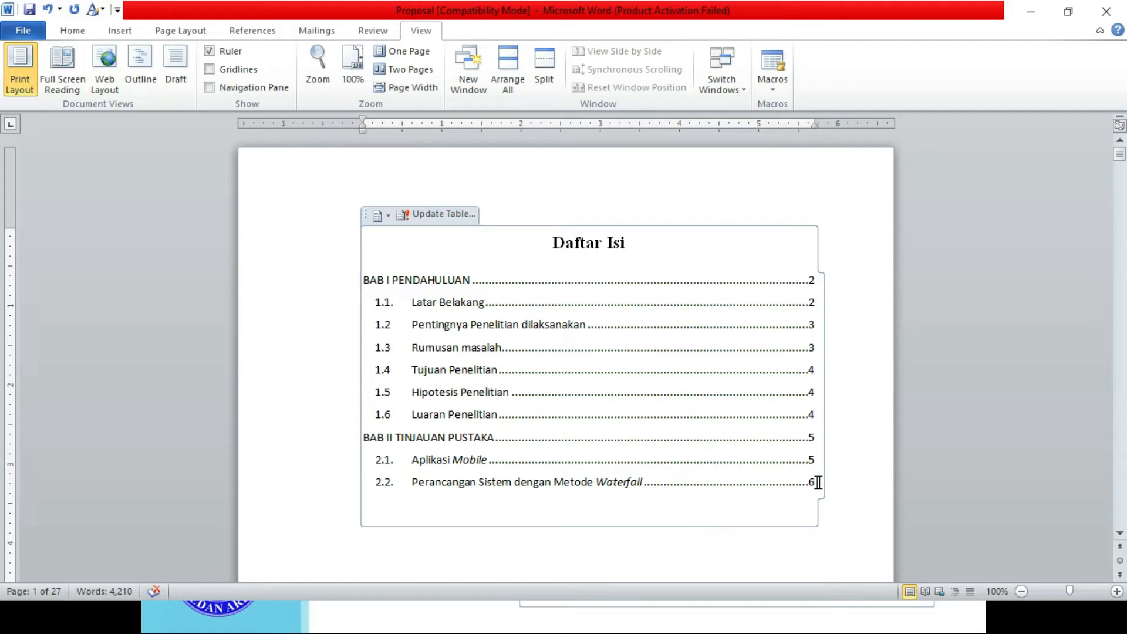
Format all Daftar Isi entries, from BAB I PENDAHULUAN through 2.2, in Times New Roman, size 12.
{"action": "left_click_drag", "start_coordinate": [818, 482], "coordinate": [355, 290]}
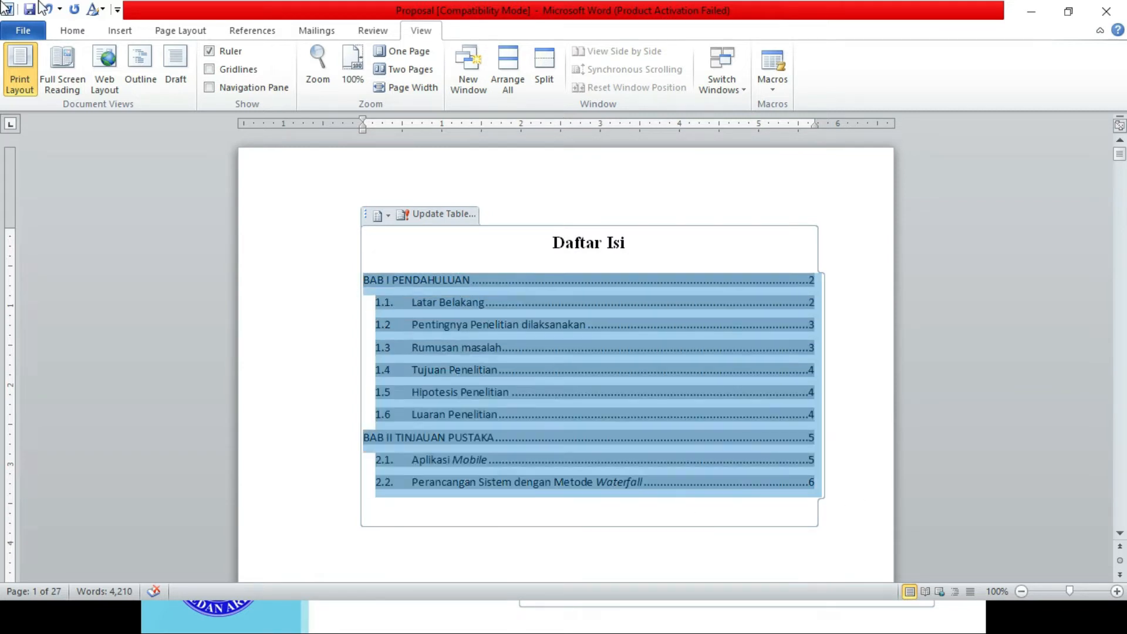
{"action": "left_click", "coordinate": [82, 29]}
{"action": "left_click", "coordinate": [148, 57]}
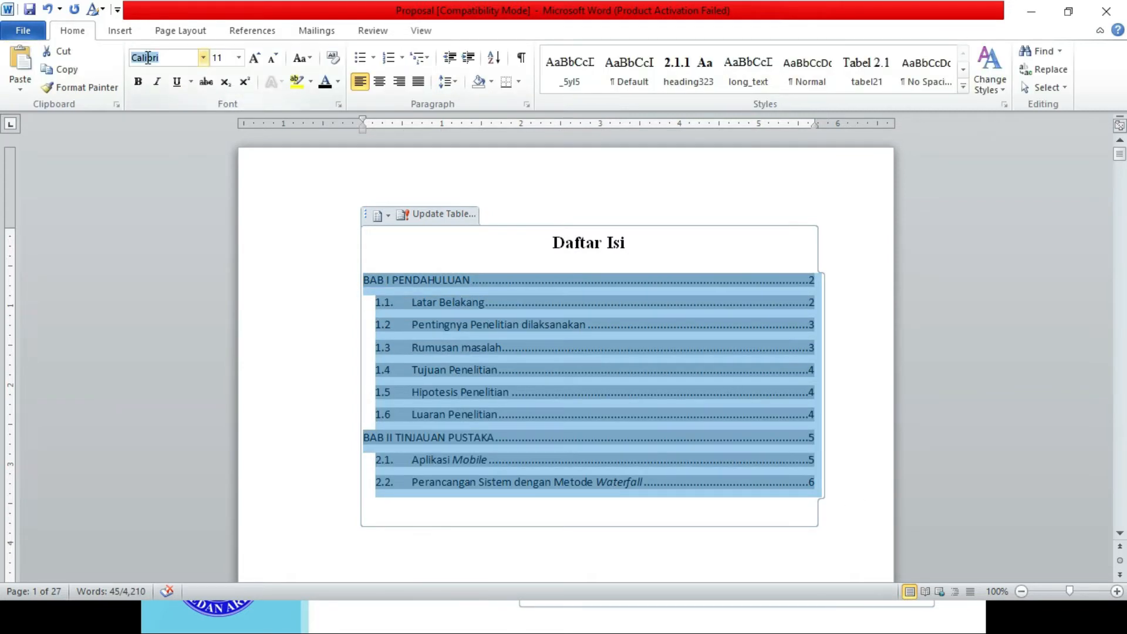
{"action": "type", "text": "Times New Roman"}
{"action": "key", "text": "Return"}
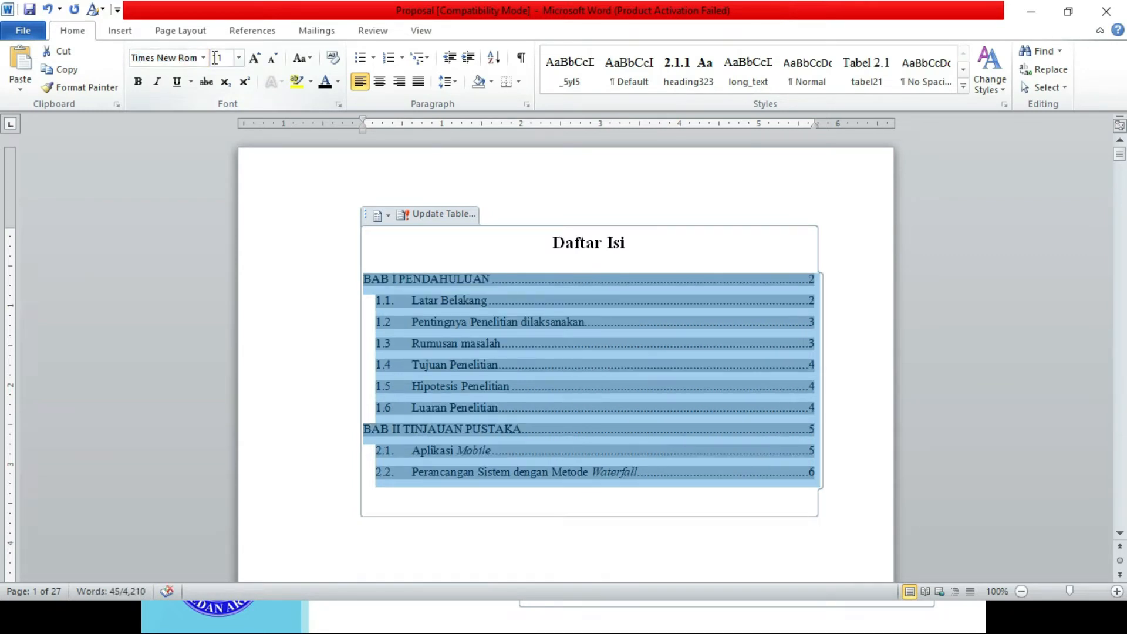
{"action": "left_click", "coordinate": [218, 63]}
{"action": "key", "text": "Return"}
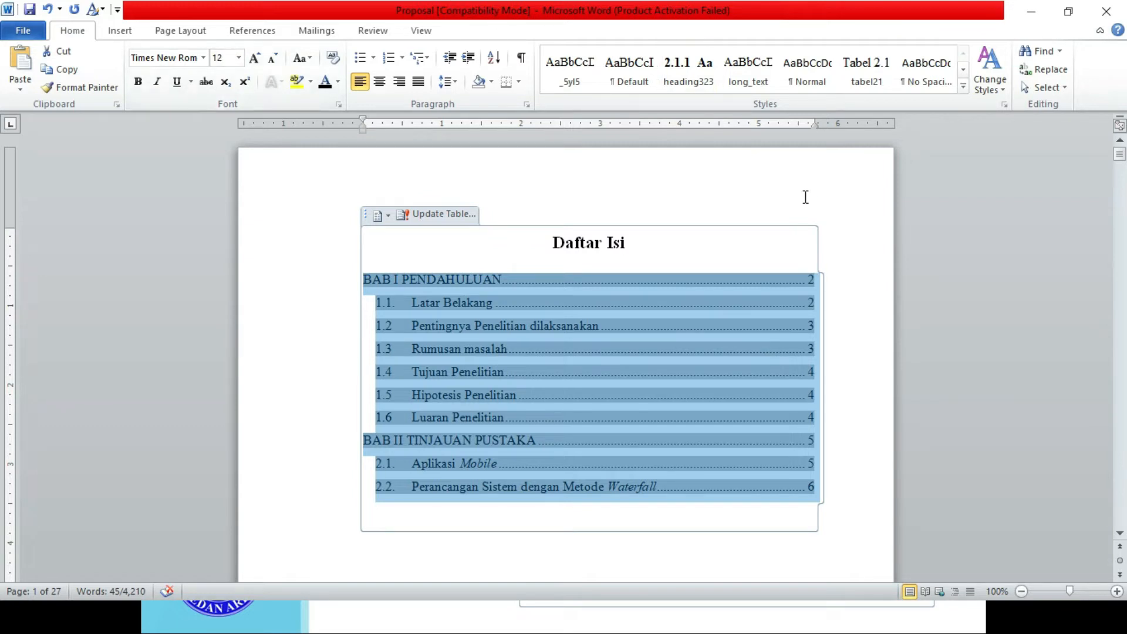
{"action": "left_click", "coordinate": [710, 196]}
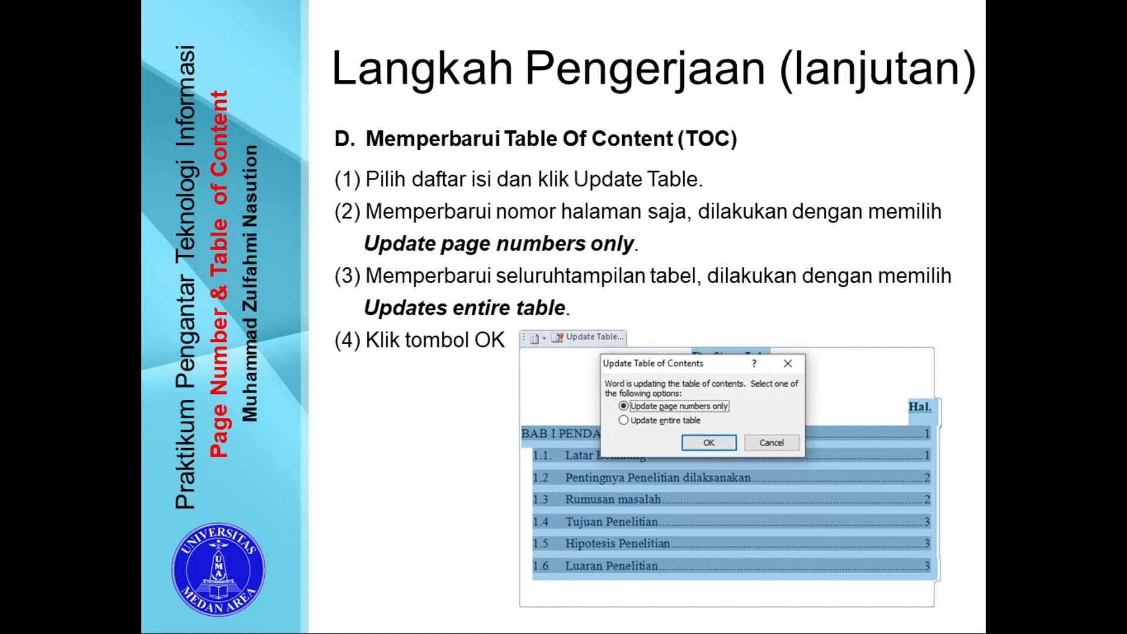
Switch to the Proposal document in Word and look through its pages from Daftar Isi to BAB II TINJAUAN PUSTAKA.
{"action": "key", "text": "alt+Tab"}
{"action": "key", "text": "Tab"}
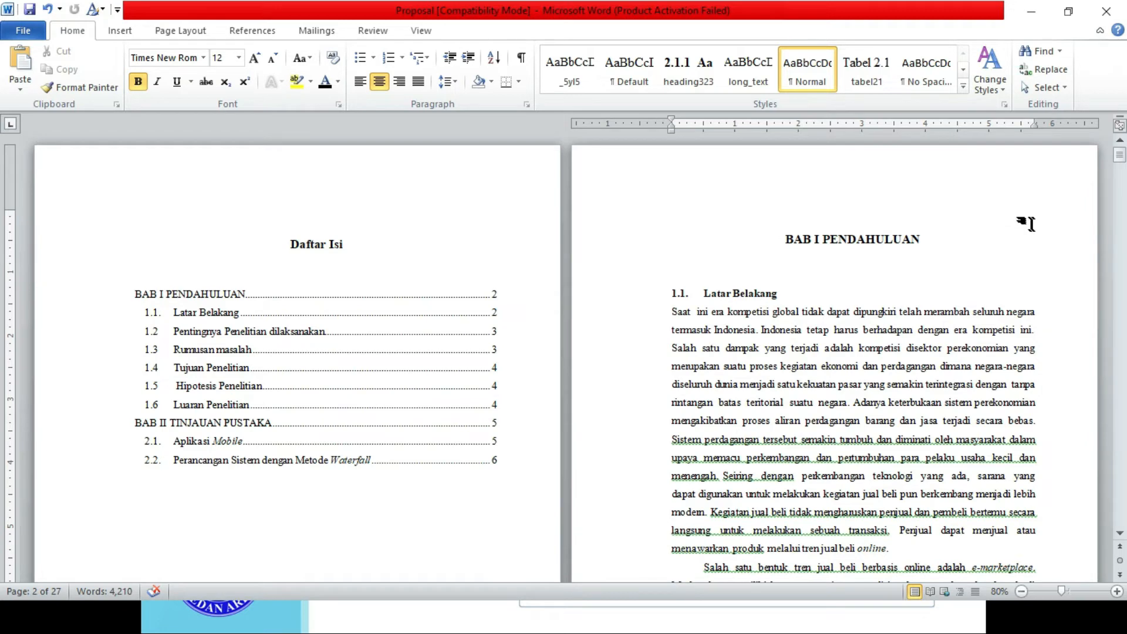
{"action": "scroll", "coordinate": [5, 318], "scroll_direction": "down", "scroll_amount": 20}
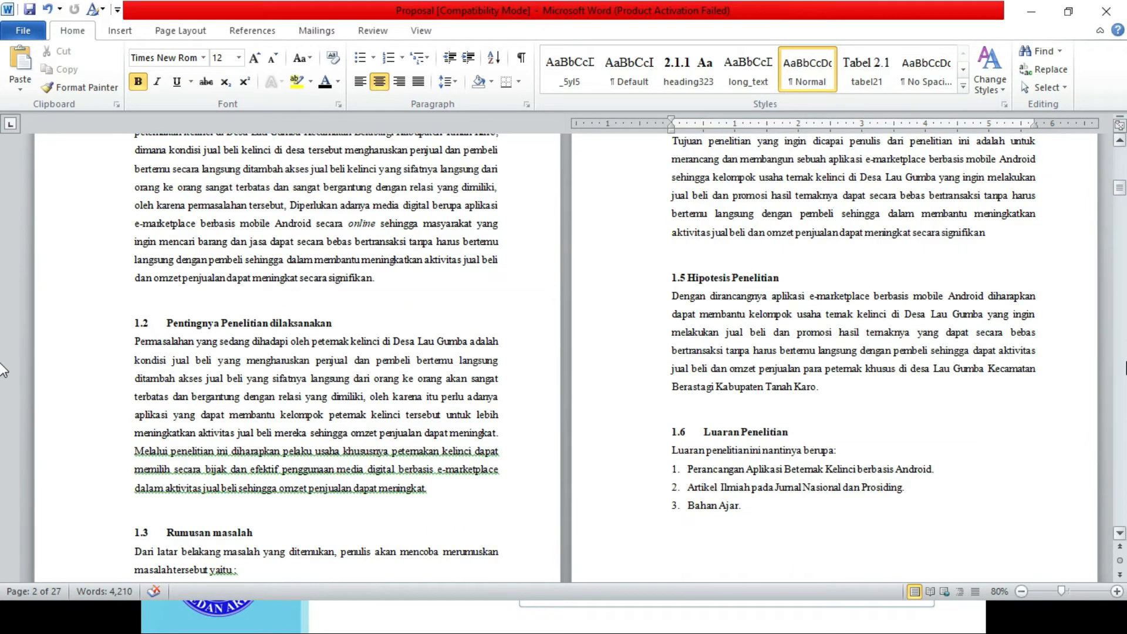
{"action": "scroll", "coordinate": [4, 370], "scroll_direction": "down", "scroll_amount": 15}
{"action": "scroll", "coordinate": [3, 175], "scroll_direction": "up", "scroll_amount": 15}
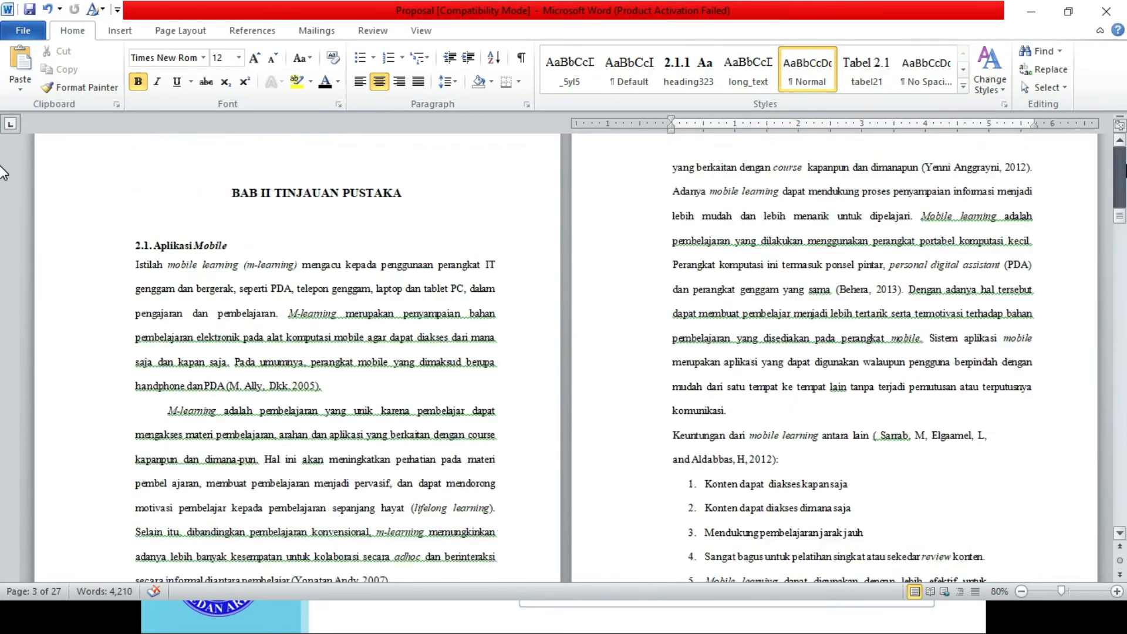
{"action": "scroll", "coordinate": [3, 164], "scroll_direction": "up", "scroll_amount": 6}
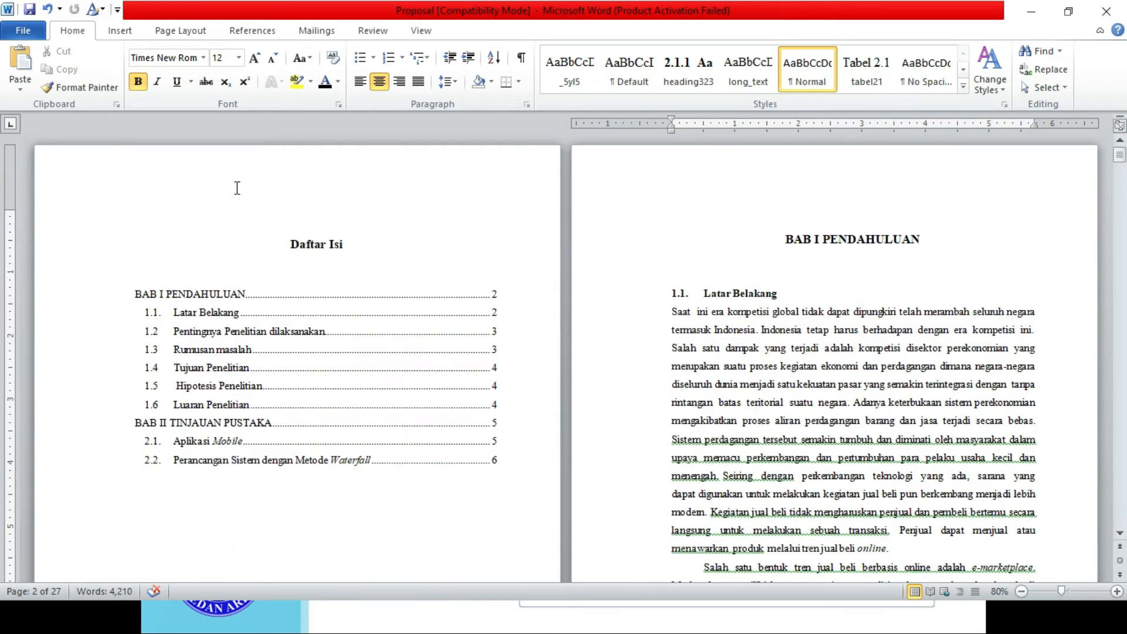
{"action": "scroll", "coordinate": [3, 437], "scroll_direction": "down", "scroll_amount": 7}
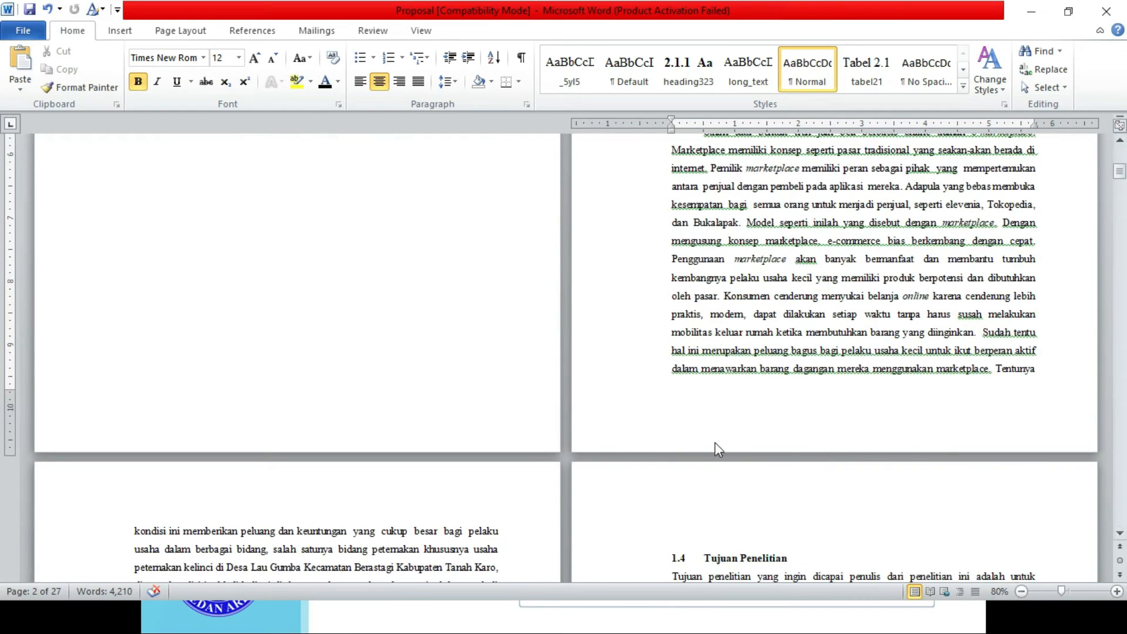
{"action": "left_click", "coordinate": [1120, 143]}
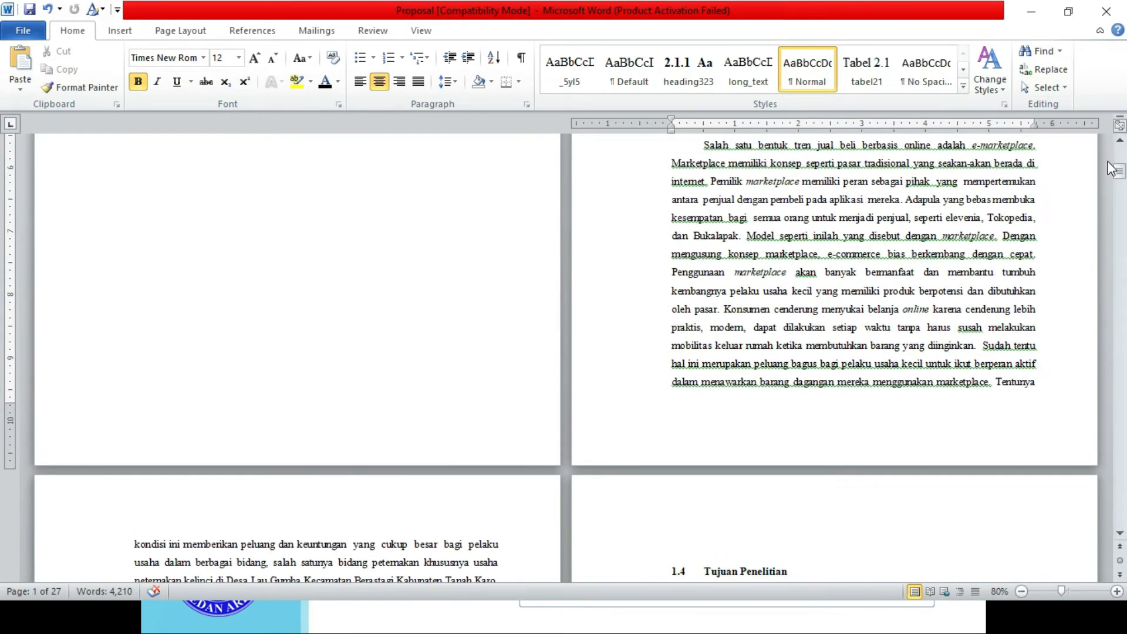
{"action": "left_click", "coordinate": [1120, 156]}
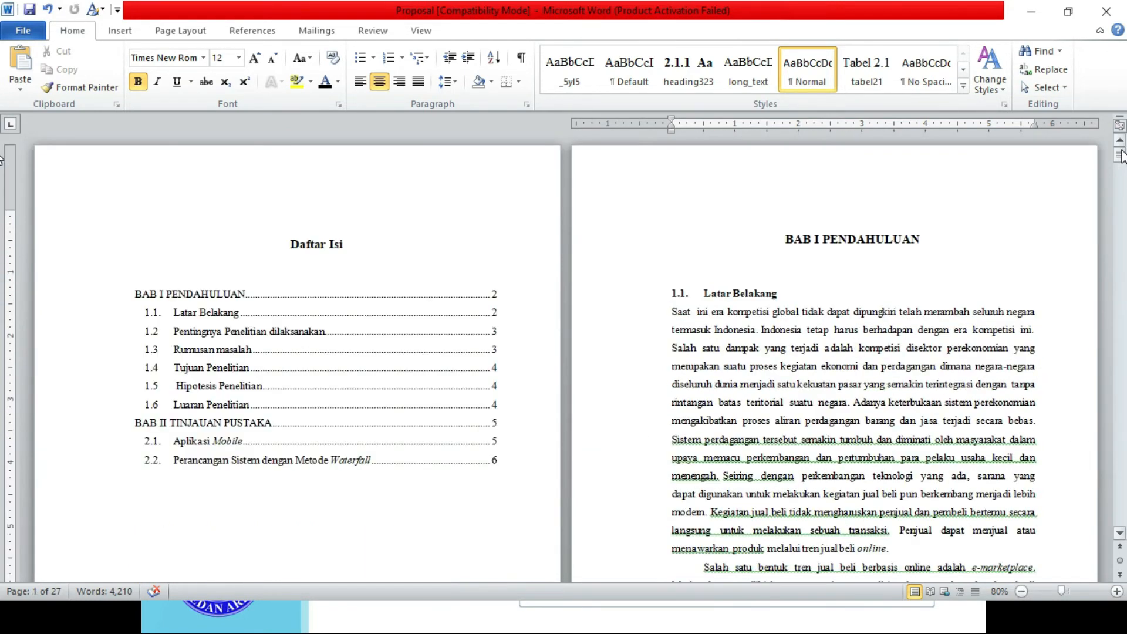
Open the header area of the BAB I page, examine the Section 1 and Section 2 headers and footers, and close it.
{"action": "double_click", "coordinate": [866, 193]}
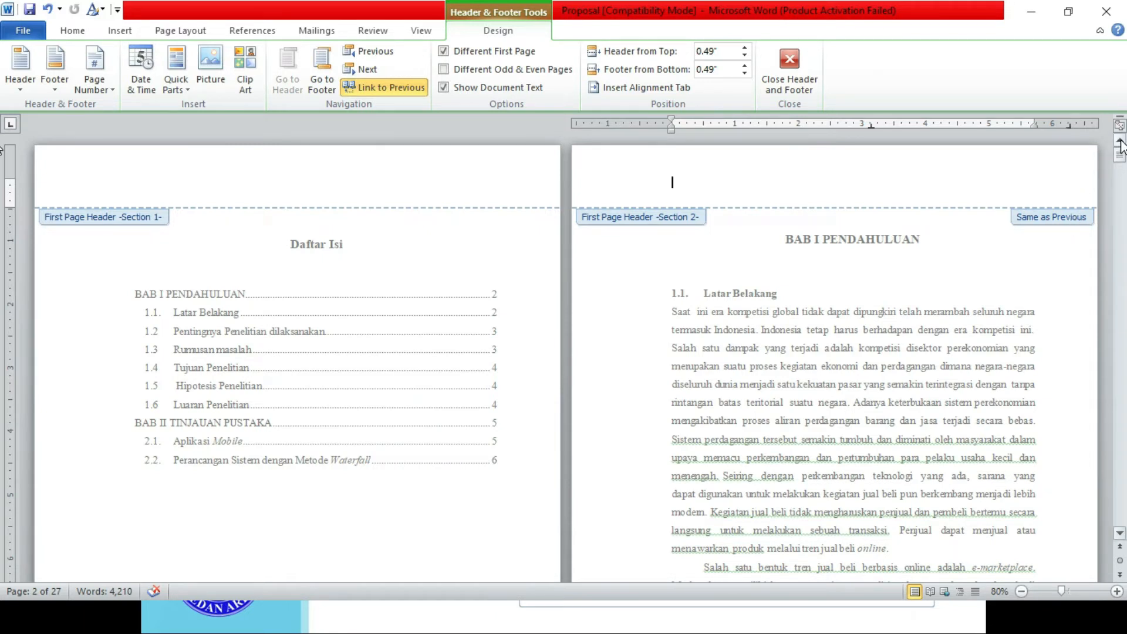
{"action": "left_click", "coordinate": [1120, 533]}
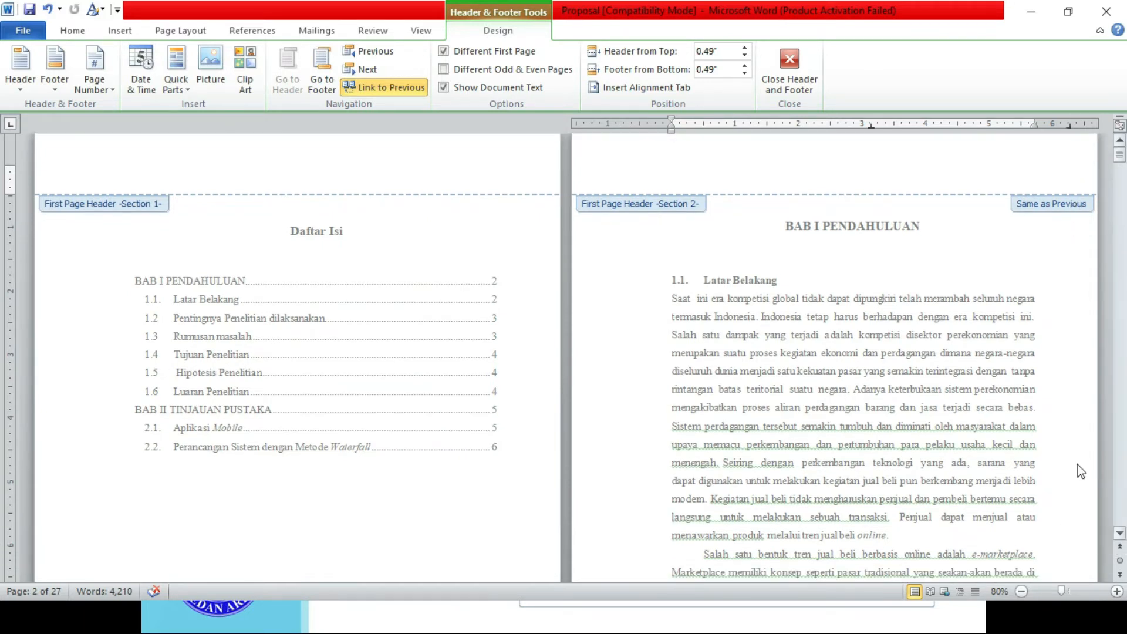
{"action": "left_click", "coordinate": [1120, 533]}
{"action": "left_click", "coordinate": [1120, 533]}
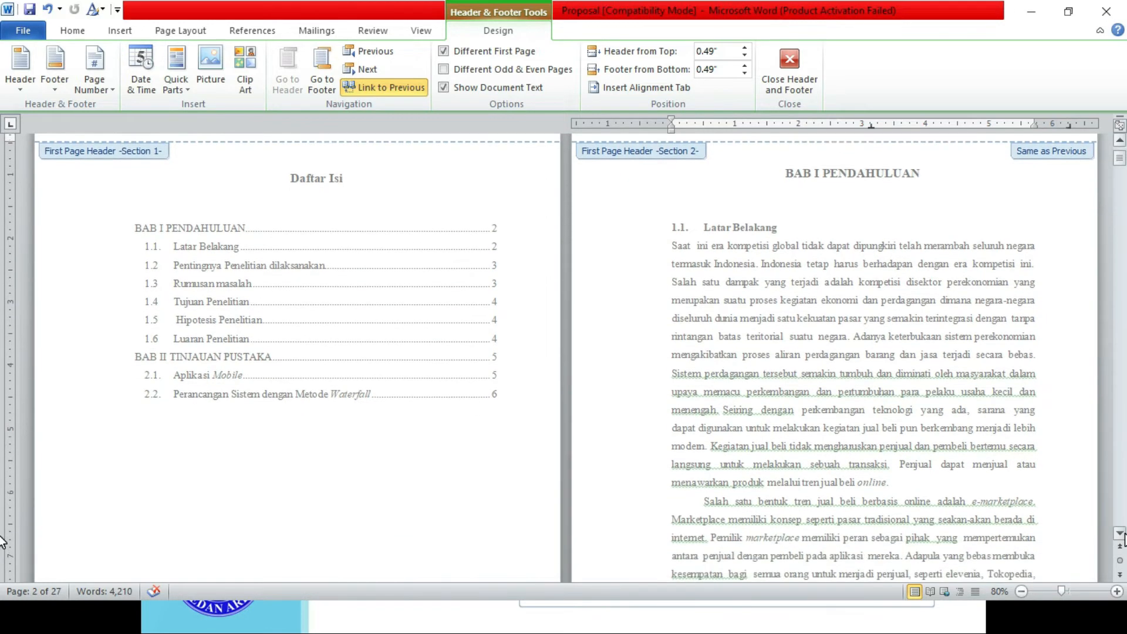
{"action": "scroll", "coordinate": [2, 540], "scroll_direction": "down", "scroll_amount": 5}
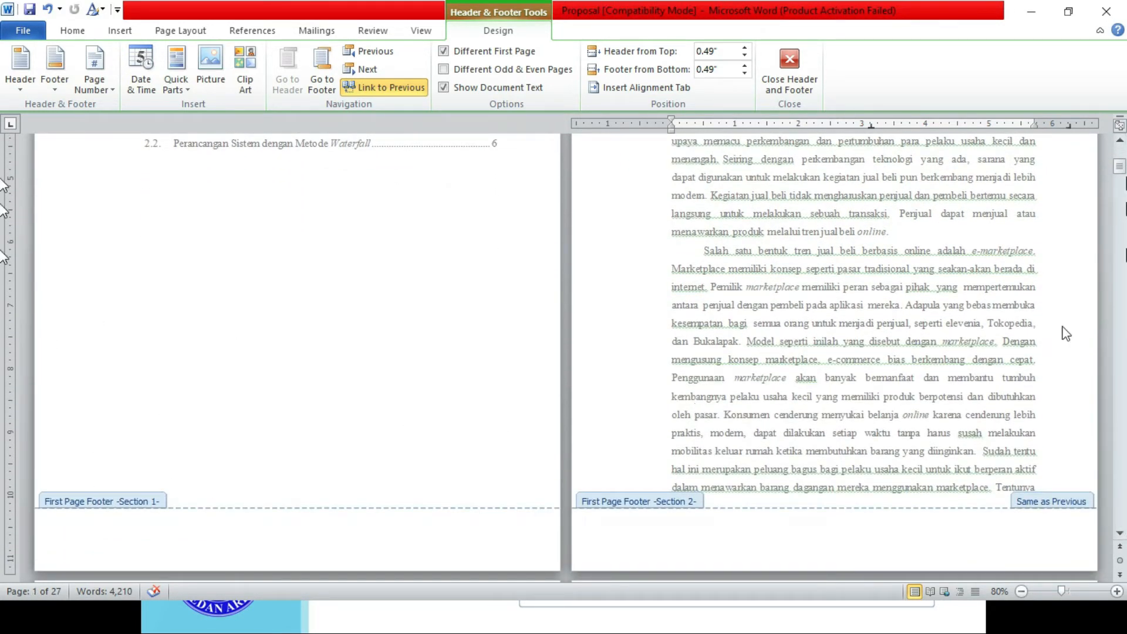
{"action": "left_click_drag", "start_coordinate": [1119, 166], "coordinate": [1121, 157]}
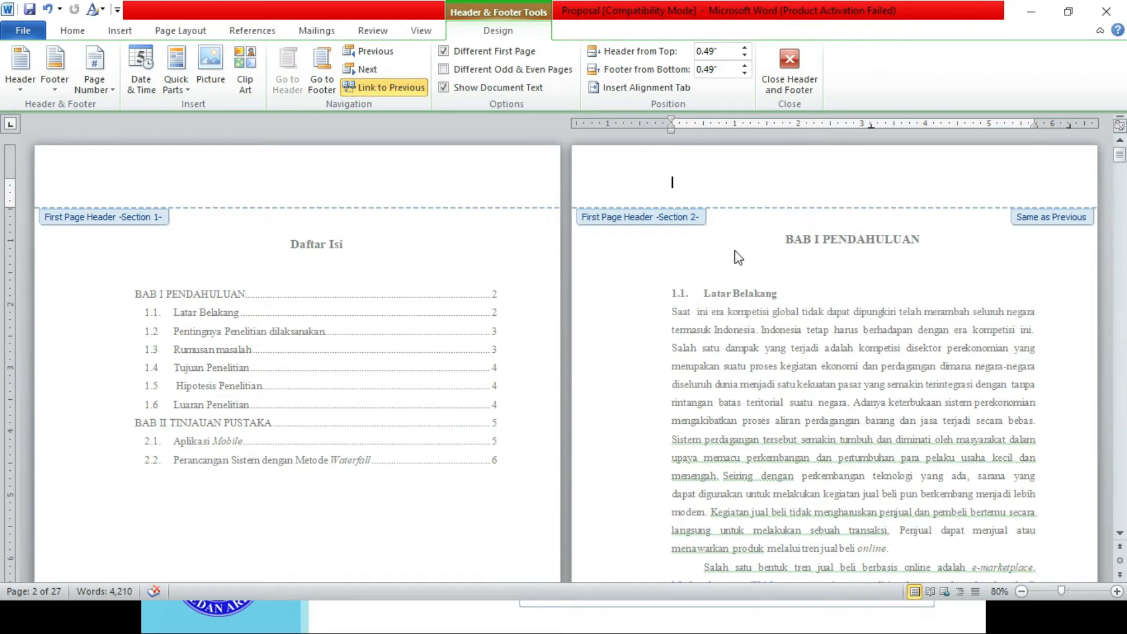
{"action": "left_click", "coordinate": [789, 64]}
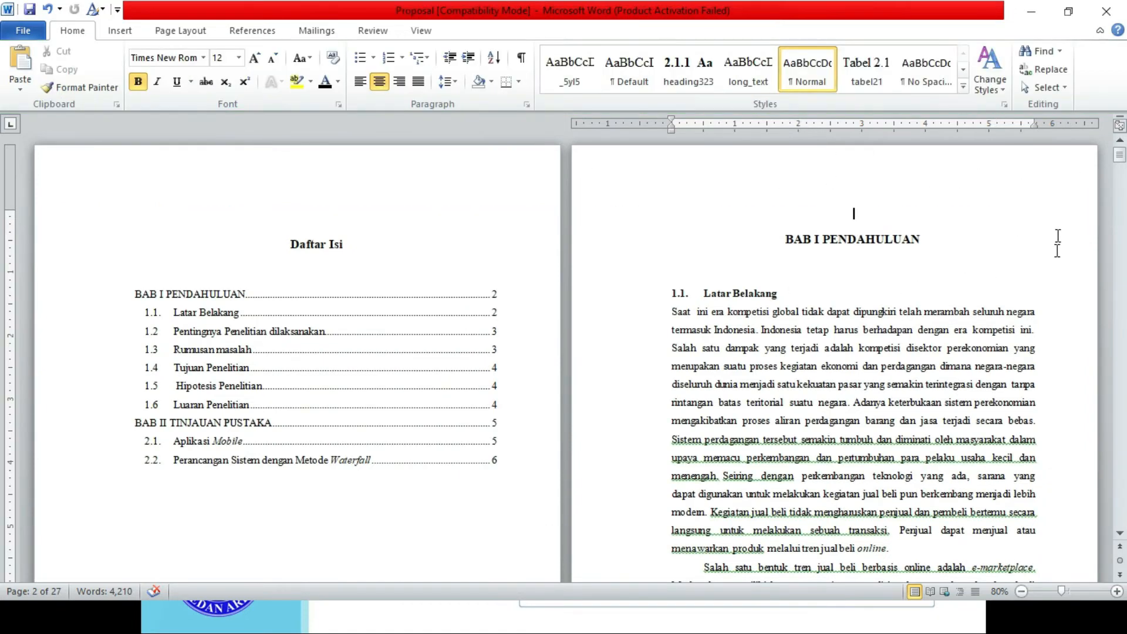
Unlink the Section 2 first page header on the BAB I page from the previous section.
{"action": "double_click", "coordinate": [902, 188]}
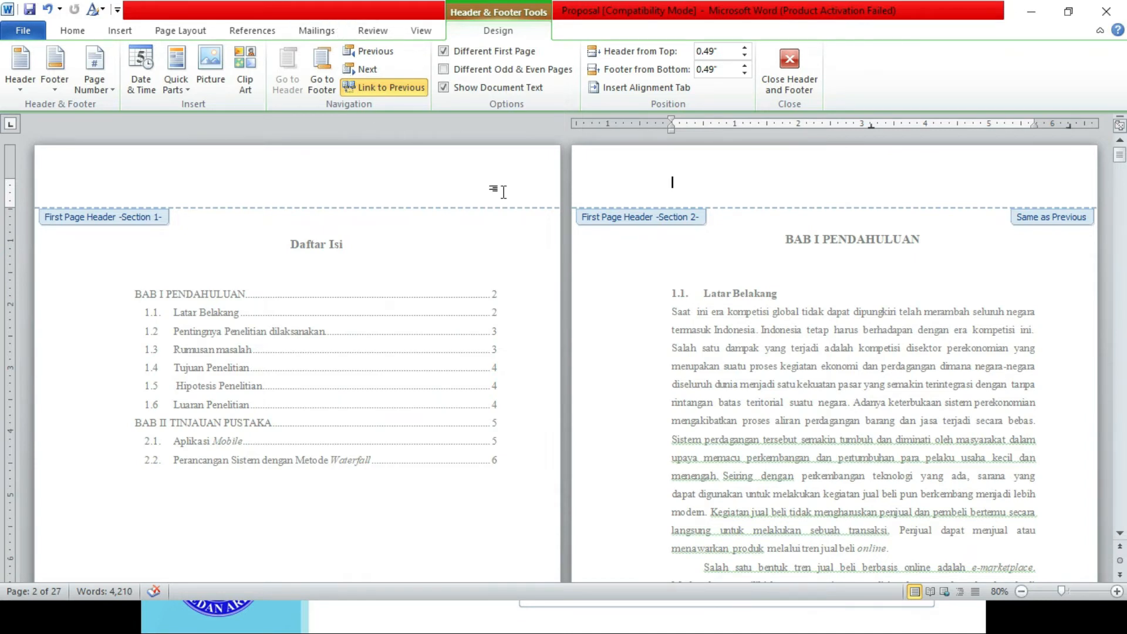
{"action": "left_click", "coordinate": [390, 92]}
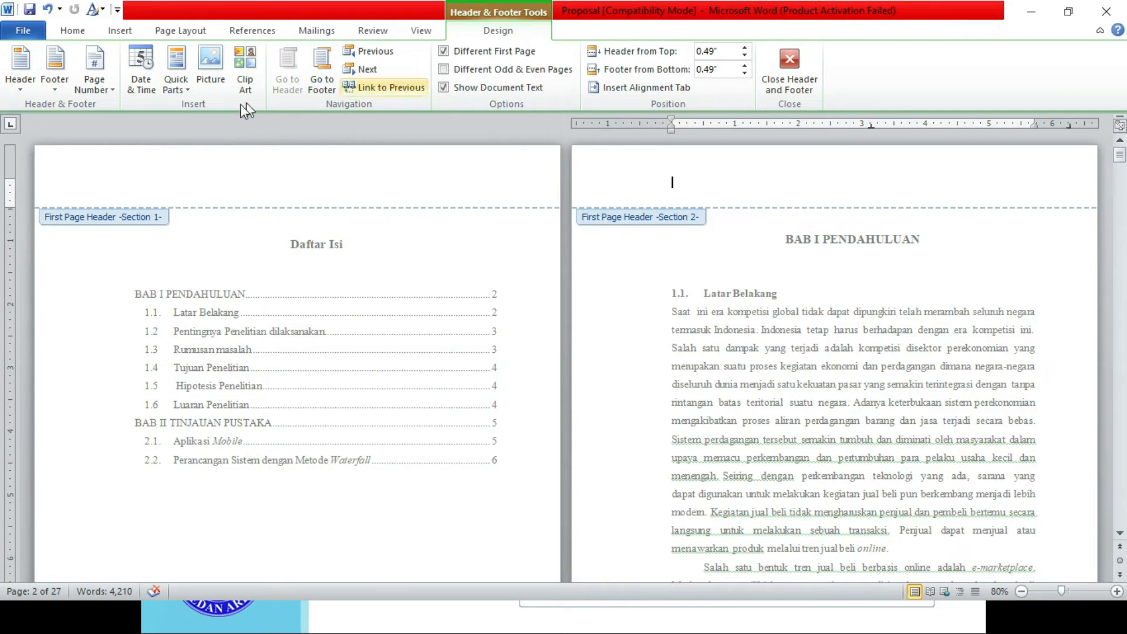
{"action": "left_click", "coordinate": [396, 89]}
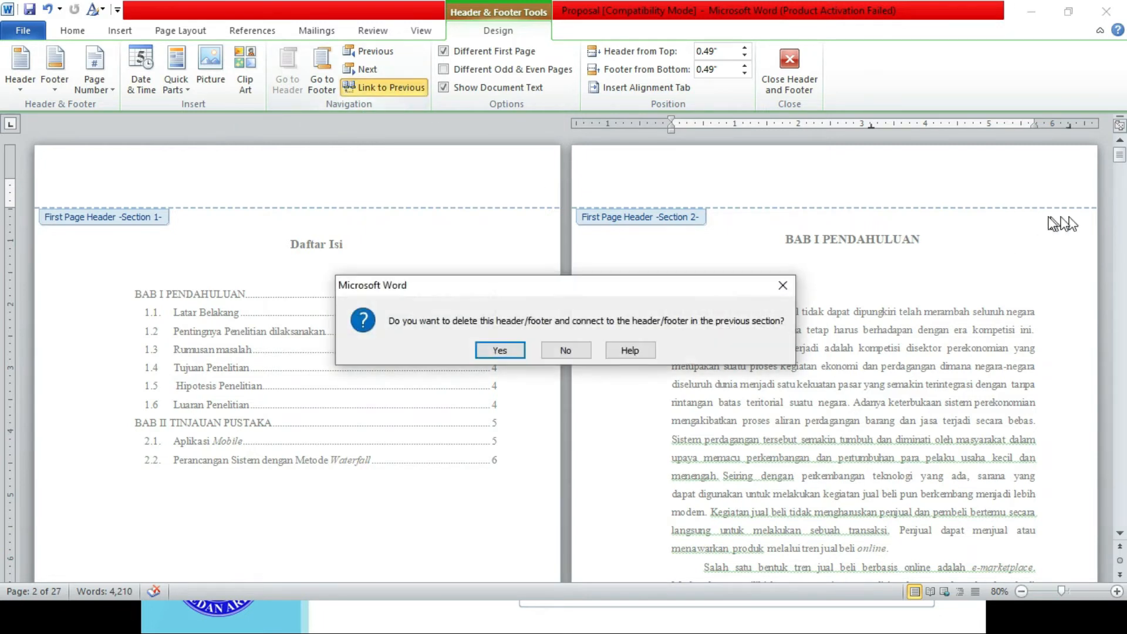
{"action": "left_click", "coordinate": [502, 352]}
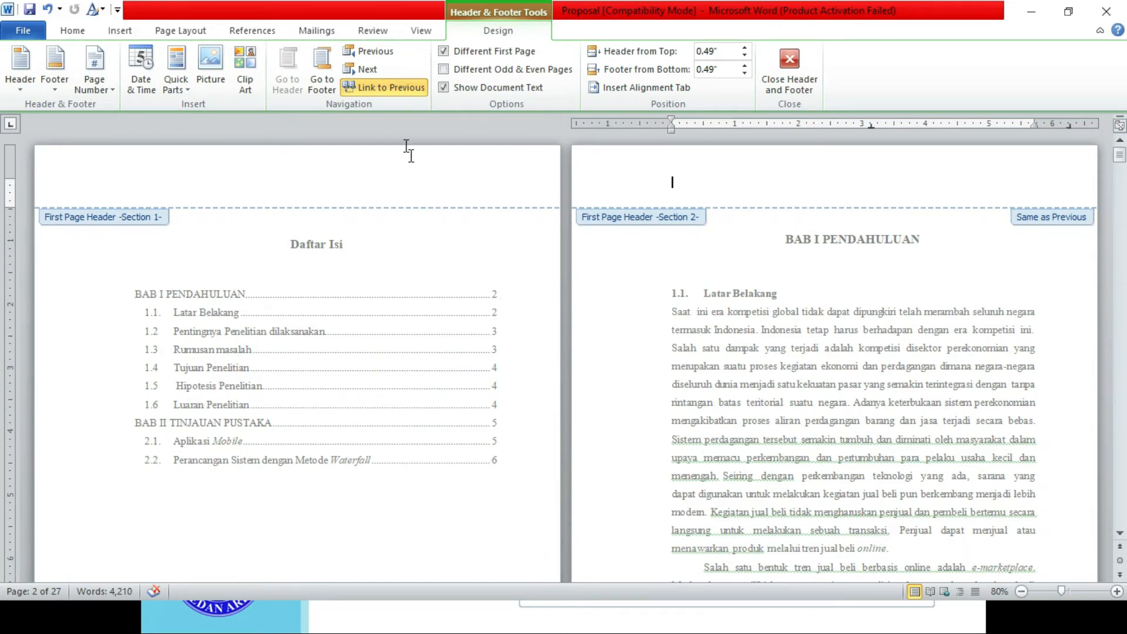
{"action": "left_click", "coordinate": [385, 88]}
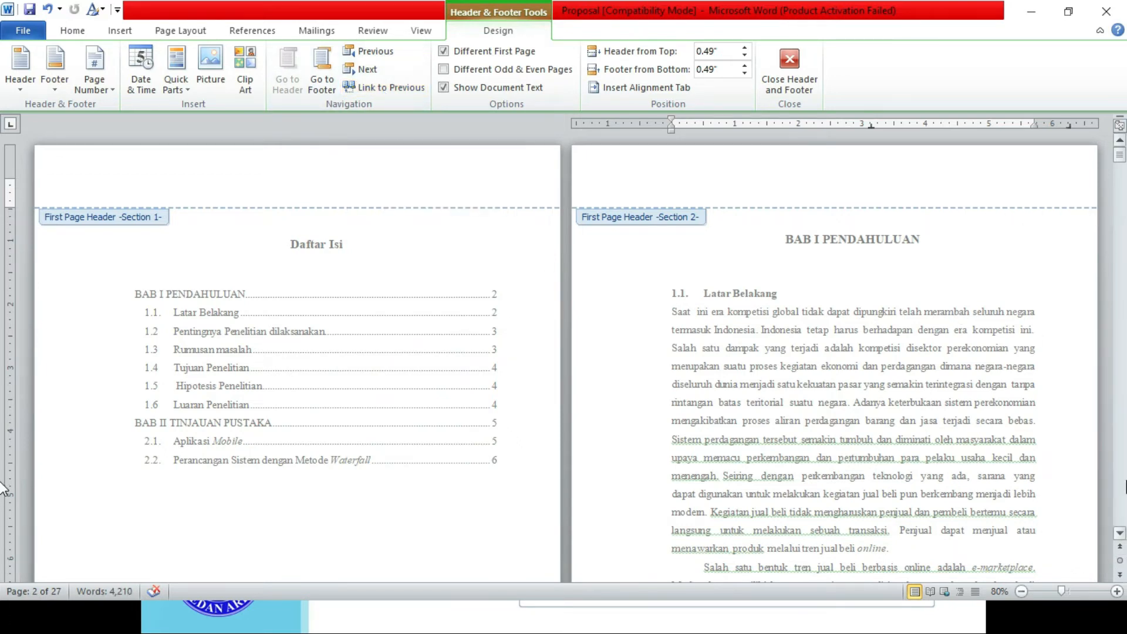
Unlink the Section 2 first page footer on the BAB I page from the previous section.
{"action": "scroll", "coordinate": [1001, 368], "scroll_direction": "down", "scroll_amount": 7}
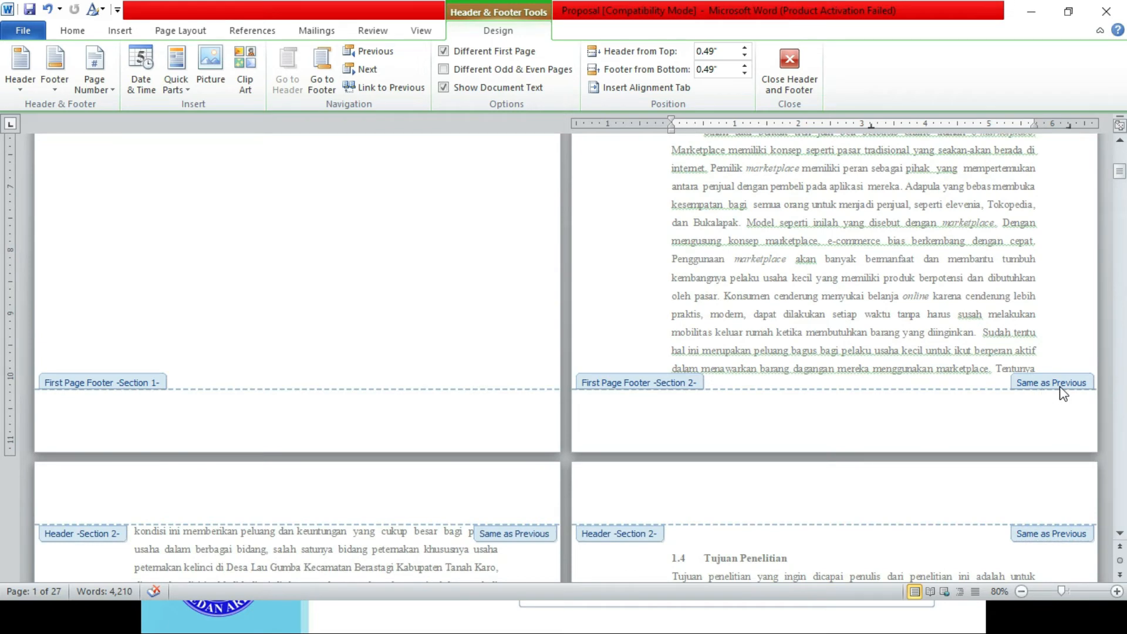
{"action": "left_click", "coordinate": [1012, 416]}
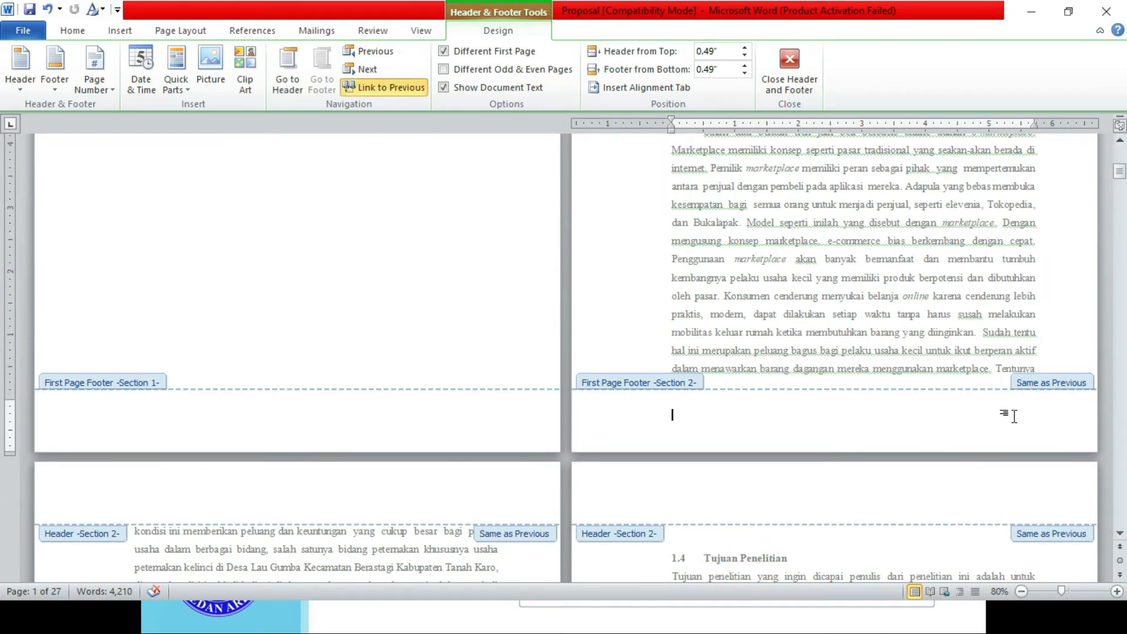
{"action": "left_click", "coordinate": [428, 88]}
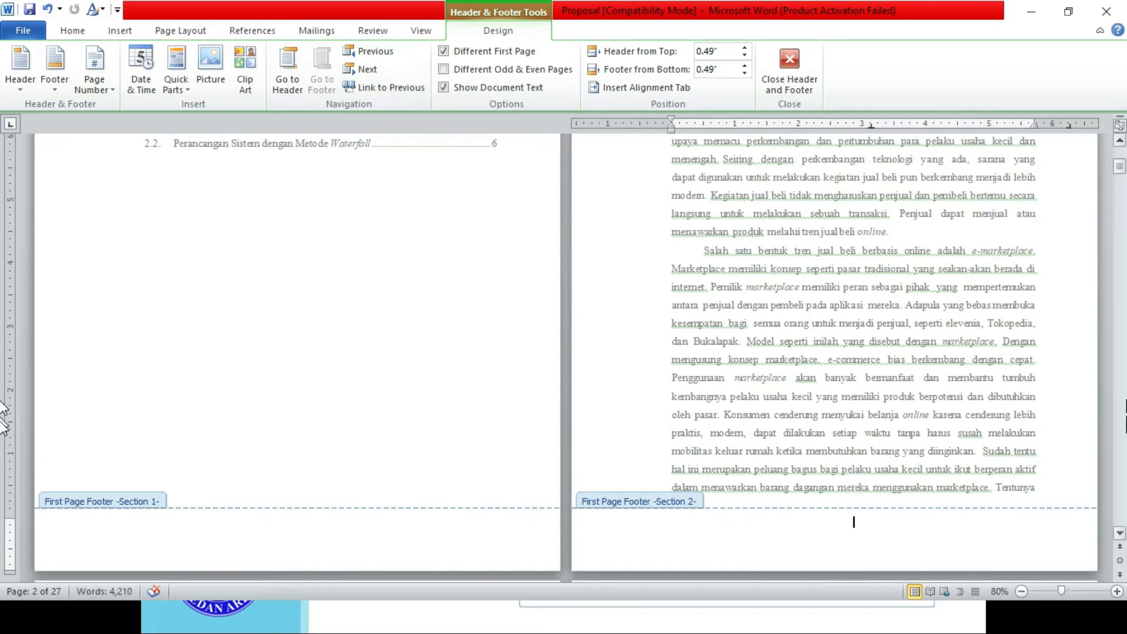
{"action": "scroll", "coordinate": [3, 425], "scroll_direction": "down", "scroll_amount": 10}
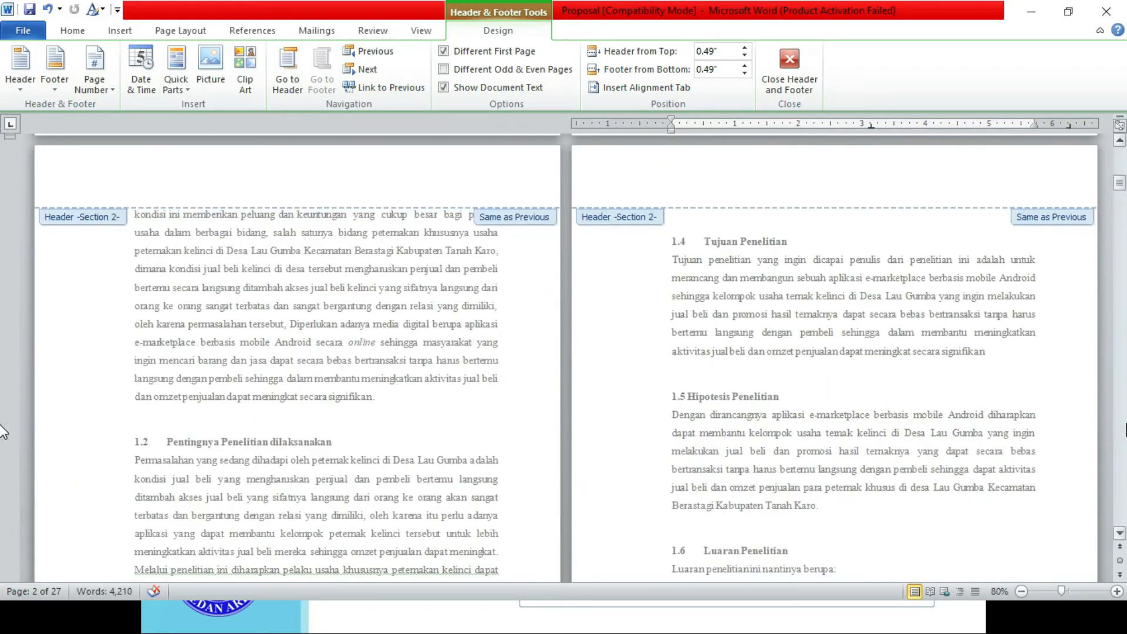
Examine the headers and footers of Sections 2, 3 and 4 from BAB I PENDAHULUAN to BAB III METODE PENELITIAN for links to the previous section.
{"action": "left_click", "coordinate": [1117, 166]}
{"action": "scroll", "coordinate": [857, 517], "scroll_direction": "up", "scroll_amount": 5}
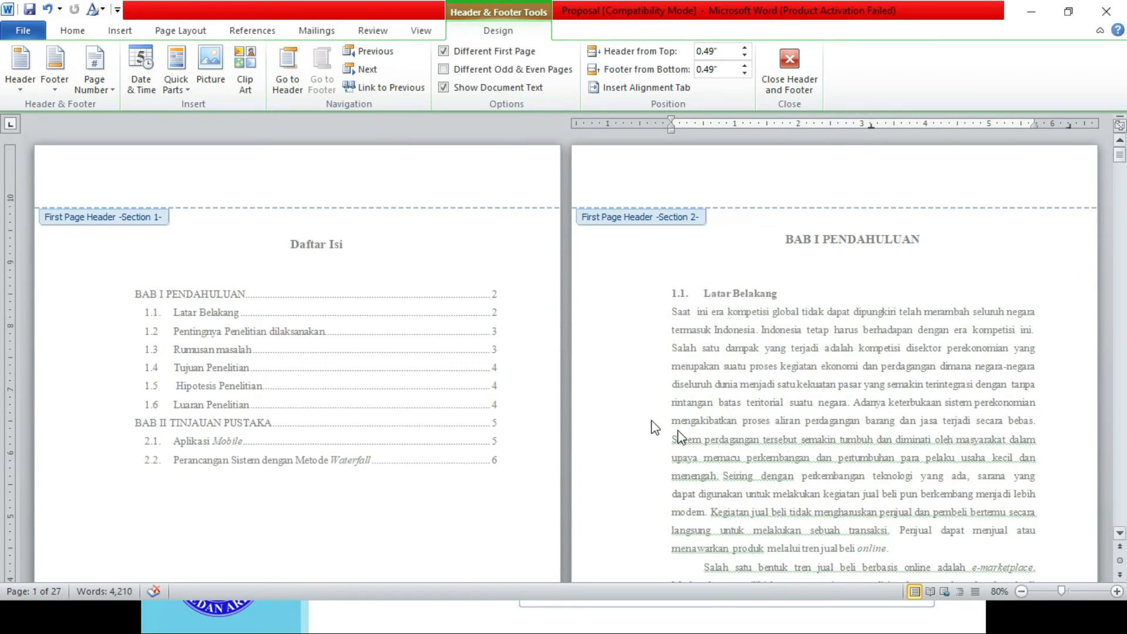
{"action": "scroll", "coordinate": [508, 434], "scroll_direction": "down", "scroll_amount": 15}
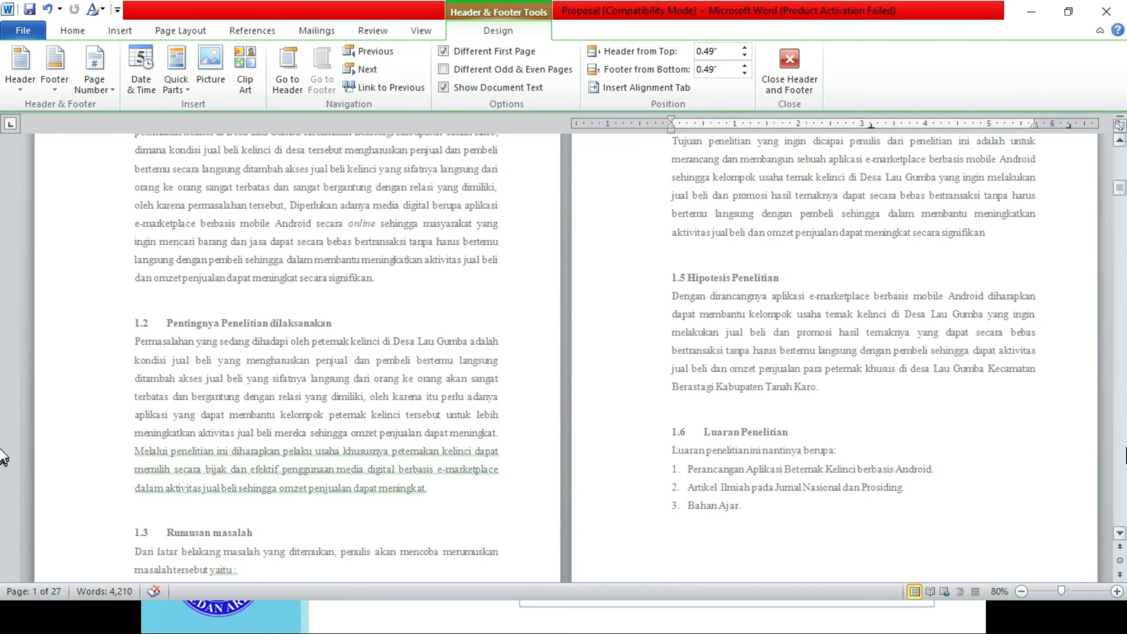
{"action": "scroll", "coordinate": [3, 452], "scroll_direction": "down", "scroll_amount": 8}
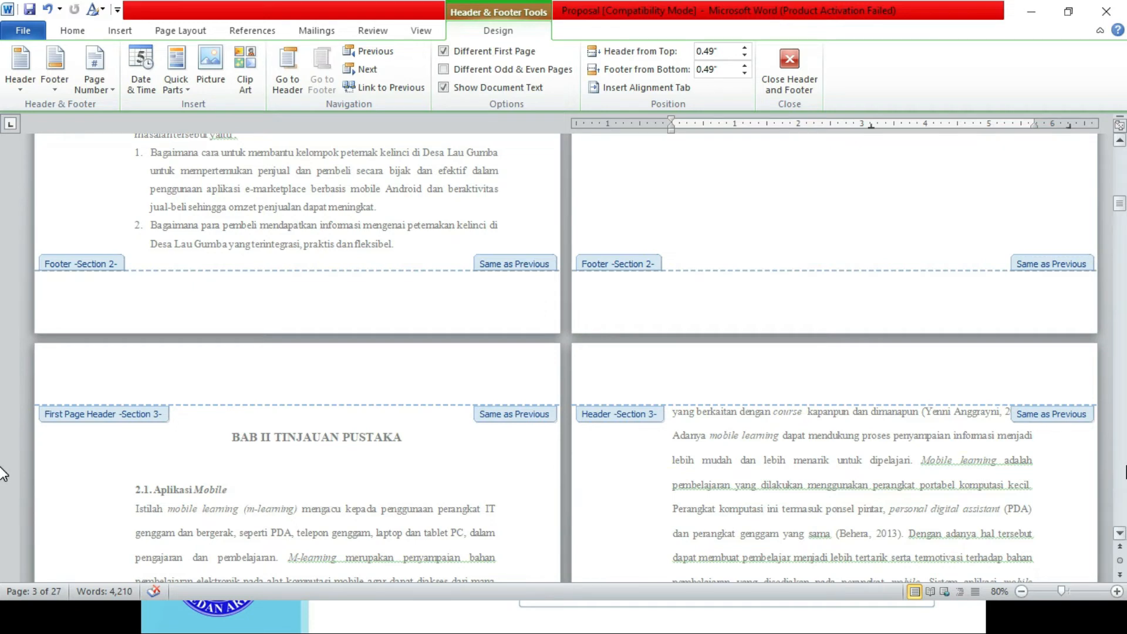
{"action": "scroll", "coordinate": [3, 474], "scroll_direction": "down", "scroll_amount": 15}
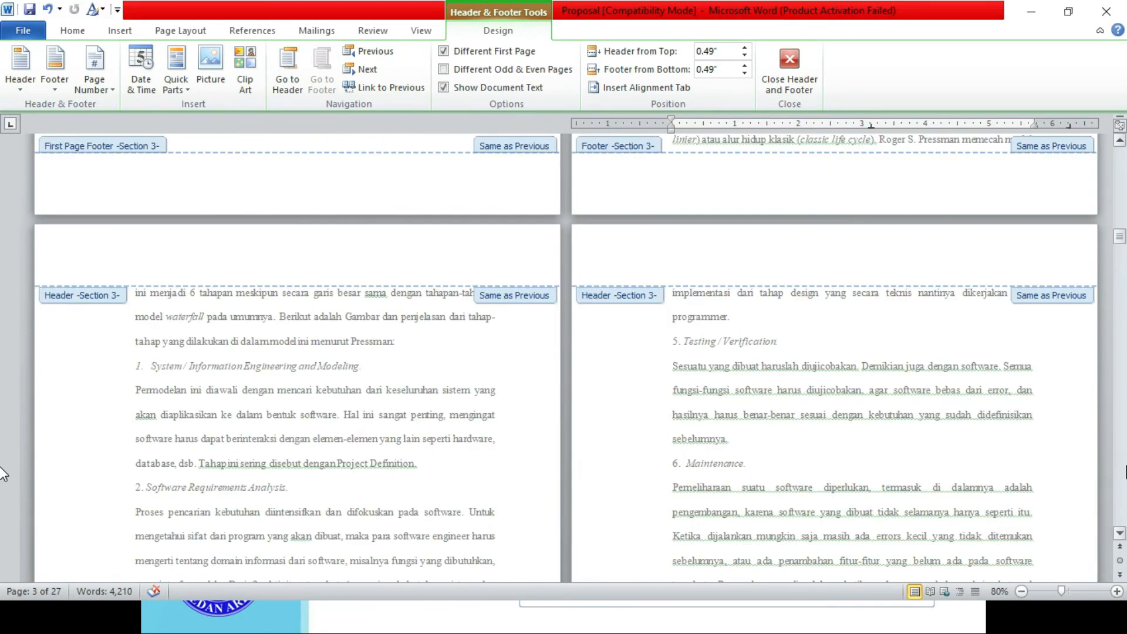
{"action": "scroll", "coordinate": [3, 475], "scroll_direction": "down", "scroll_amount": 5}
{"action": "scroll", "coordinate": [3, 474], "scroll_direction": "down", "scroll_amount": 20}
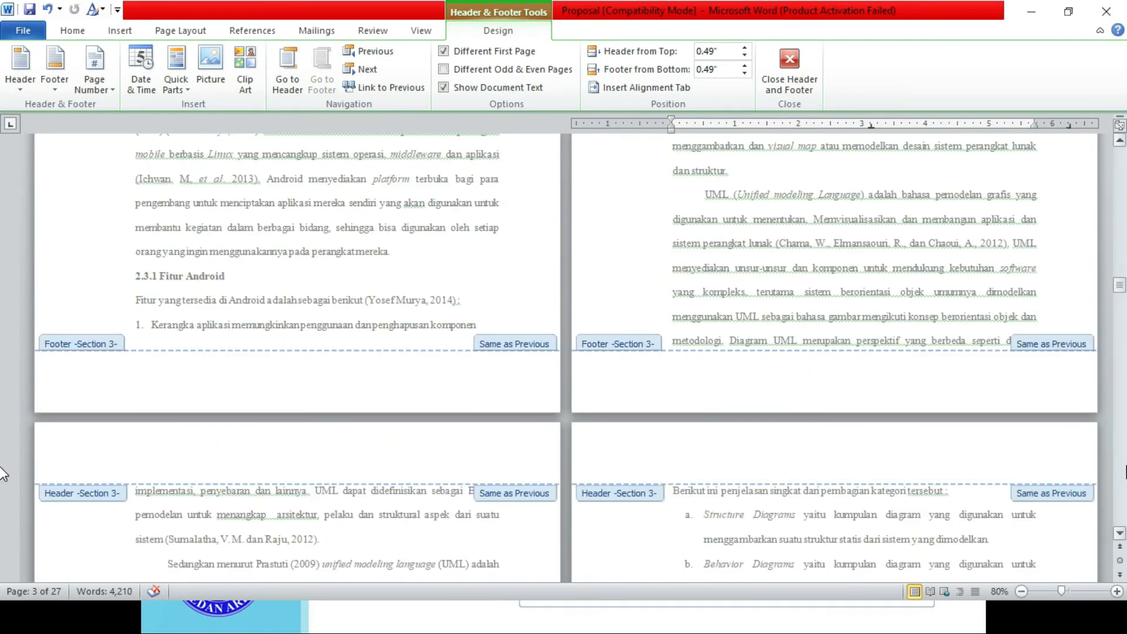
{"action": "scroll", "coordinate": [3, 474], "scroll_direction": "down", "scroll_amount": 20}
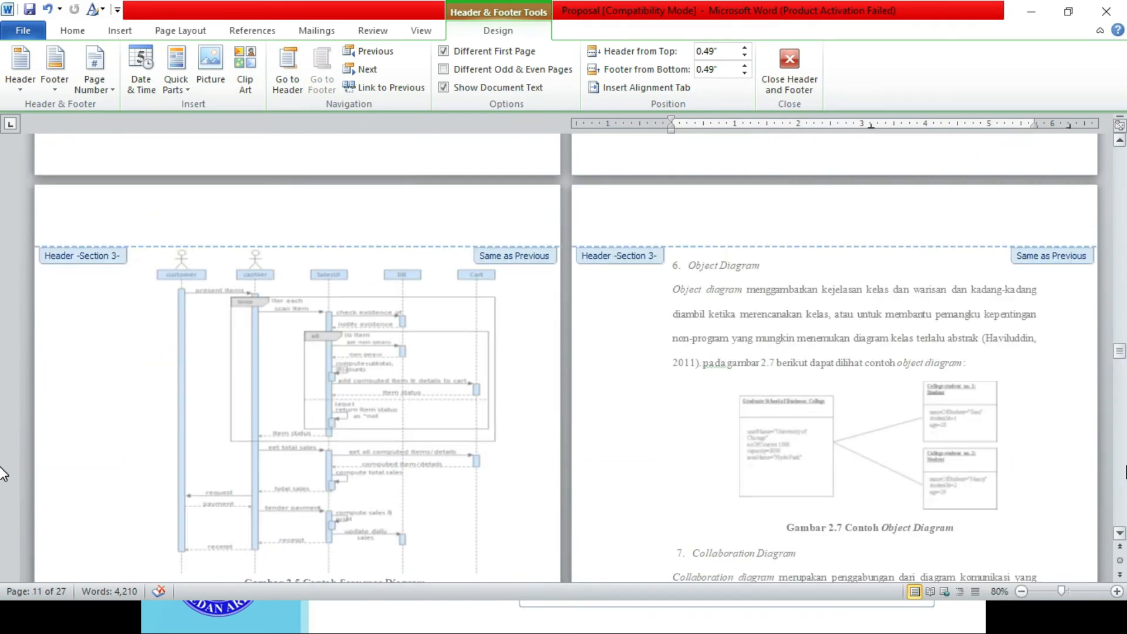
{"action": "scroll", "coordinate": [3, 475], "scroll_direction": "down", "scroll_amount": 5}
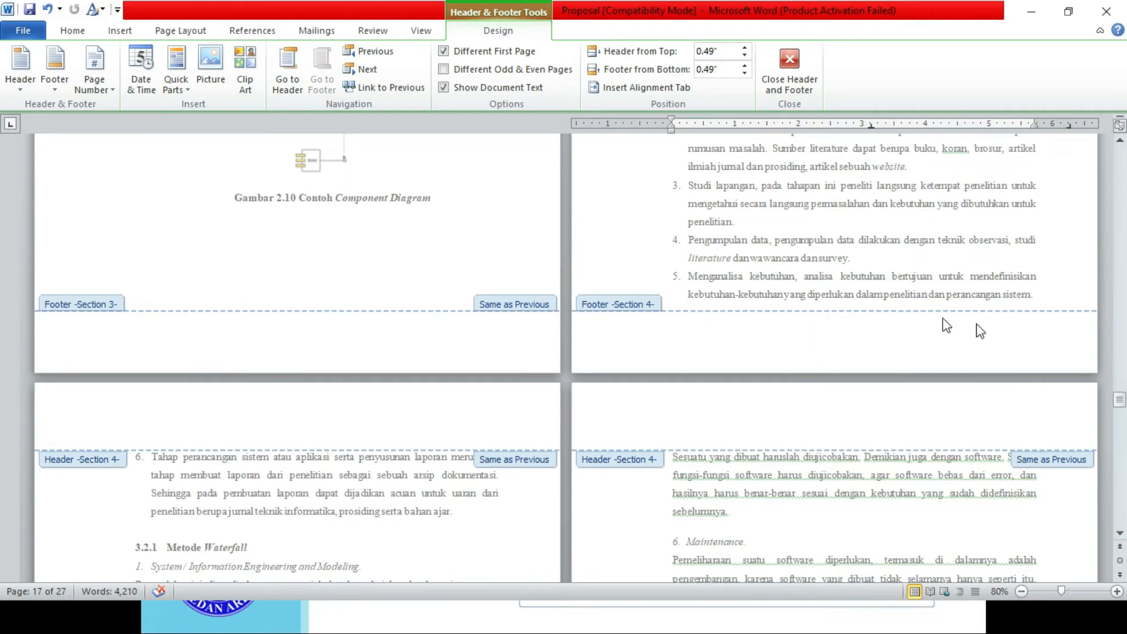
{"action": "scroll", "coordinate": [1113, 191], "scroll_direction": "up", "scroll_amount": 15}
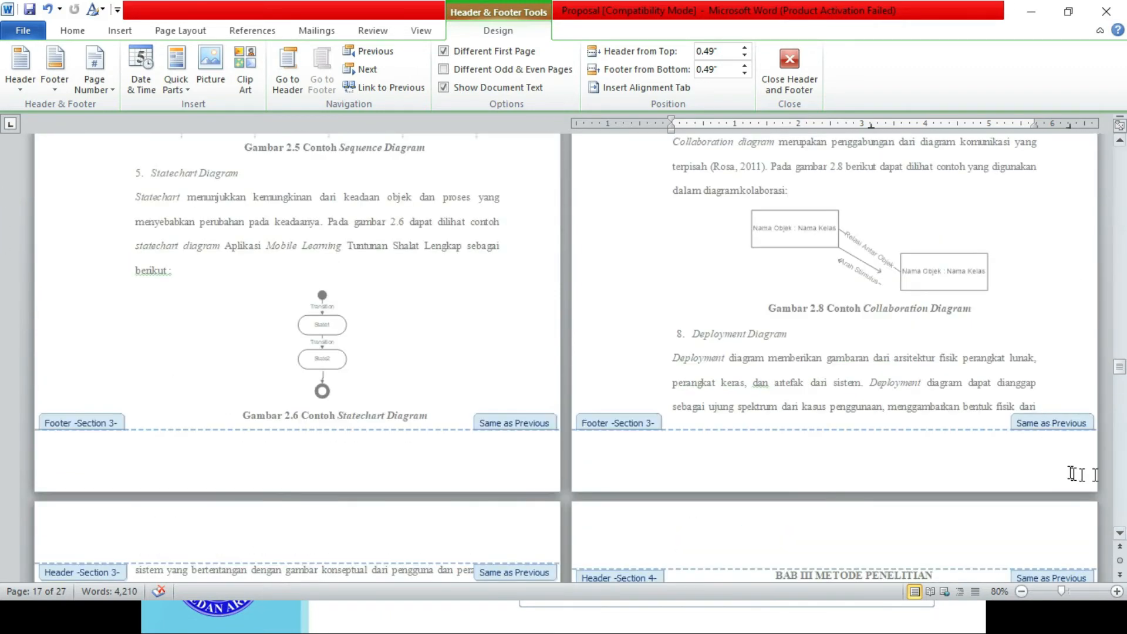
{"action": "scroll", "coordinate": [3, 481], "scroll_direction": "down", "scroll_amount": 5}
{"action": "scroll", "coordinate": [3, 481], "scroll_direction": "down", "scroll_amount": 5}
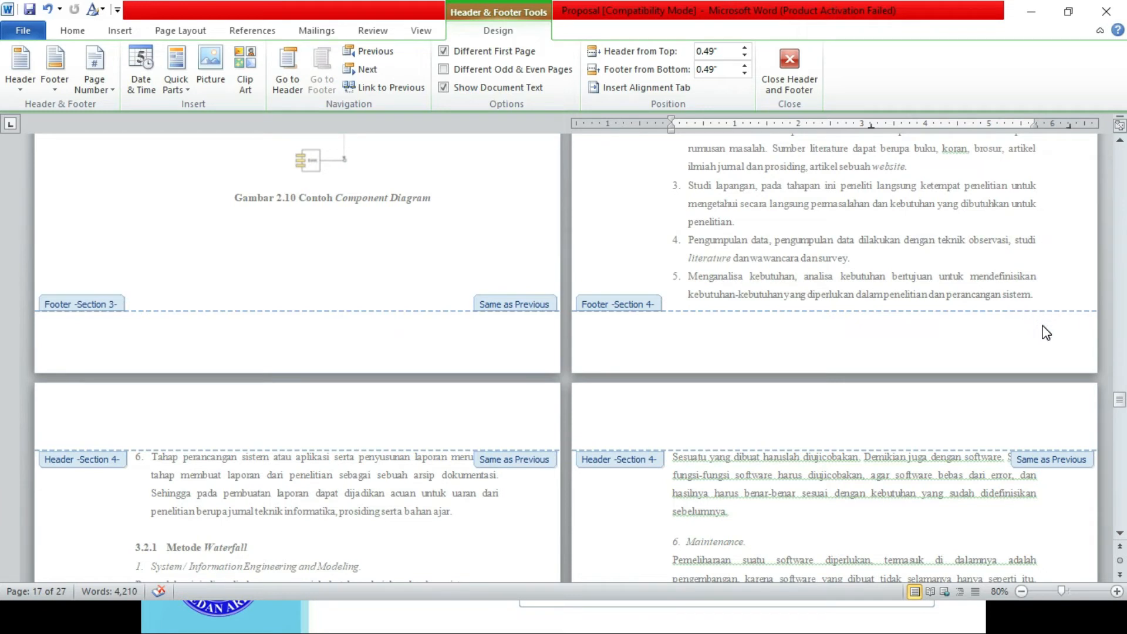
Link the Section 4 footer on the BAB III METODE PENELITIAN page to the previous section, replacing its own header and footer.
{"action": "left_click", "coordinate": [927, 334]}
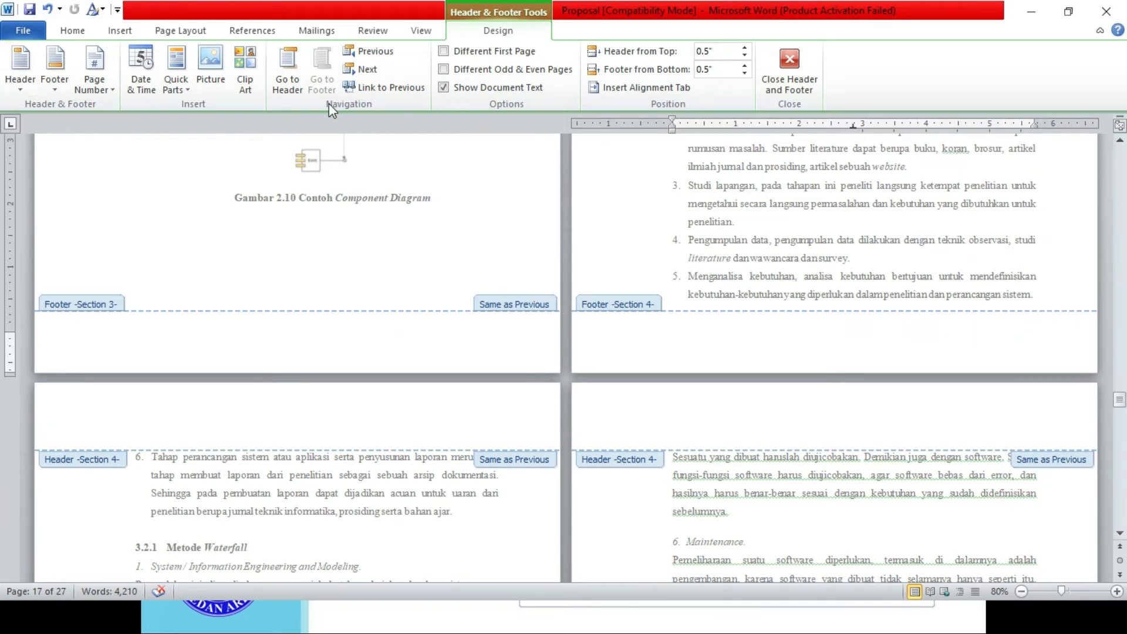
{"action": "left_click", "coordinate": [384, 87]}
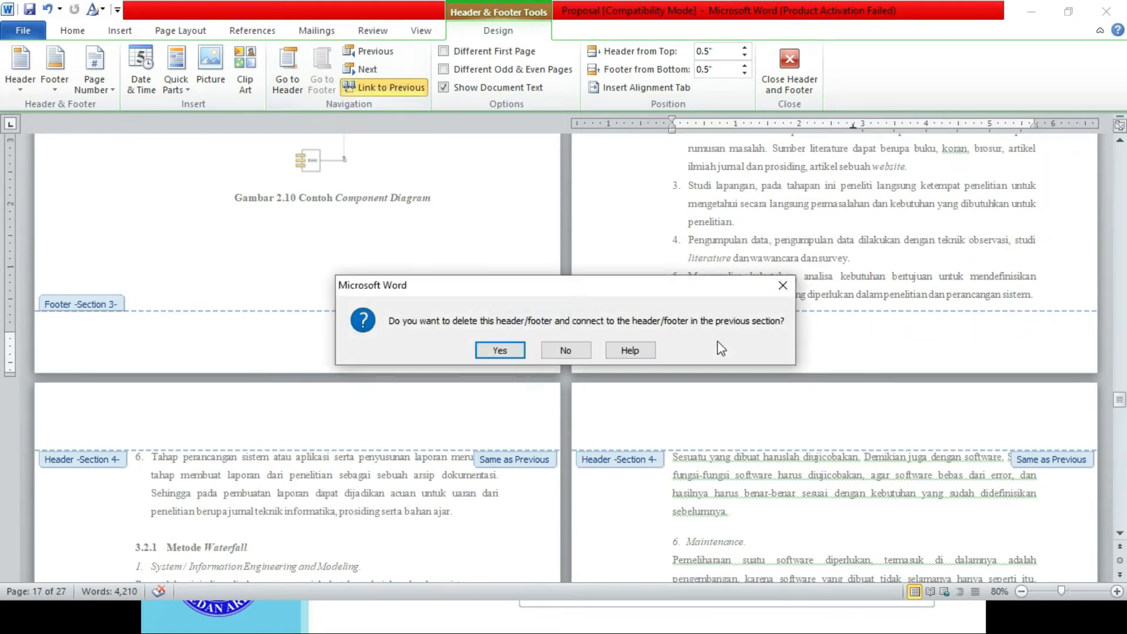
{"action": "left_click", "coordinate": [499, 351]}
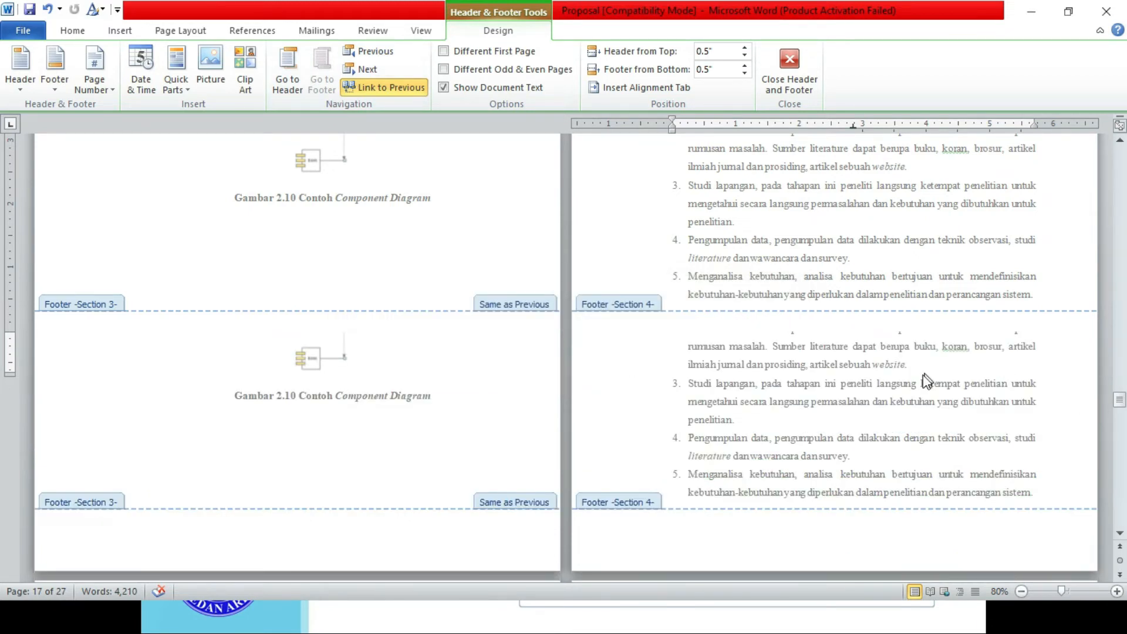
Examine the Section 4 headers and footers from BAB III METODE PENELITIAN through DAFTAR PUSTAKA for links to the previous section.
{"action": "scroll", "coordinate": [925, 385], "scroll_direction": "up", "scroll_amount": 4}
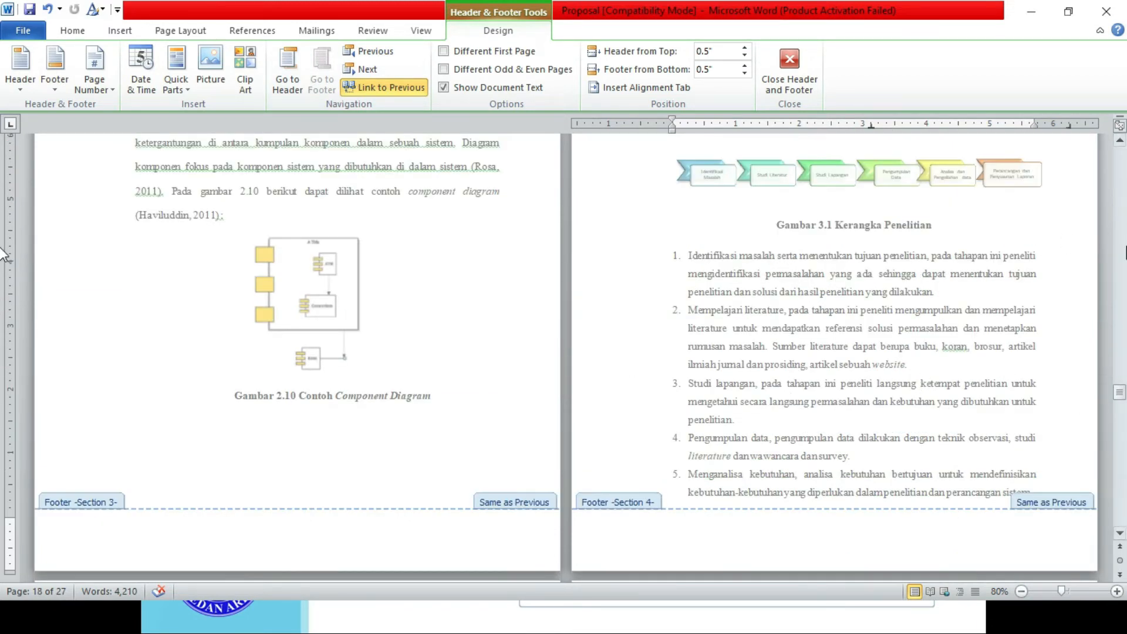
{"action": "scroll", "coordinate": [3, 186], "scroll_direction": "up", "scroll_amount": 3}
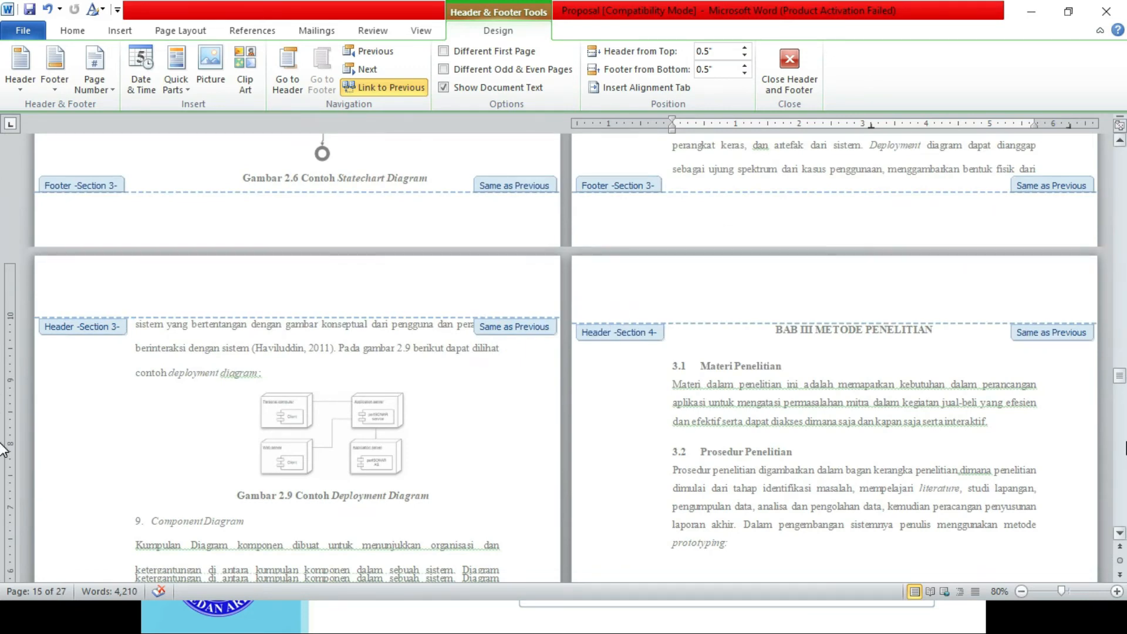
{"action": "scroll", "coordinate": [3, 450], "scroll_direction": "down", "scroll_amount": 8}
{"action": "scroll", "coordinate": [3, 451], "scroll_direction": "down", "scroll_amount": 8}
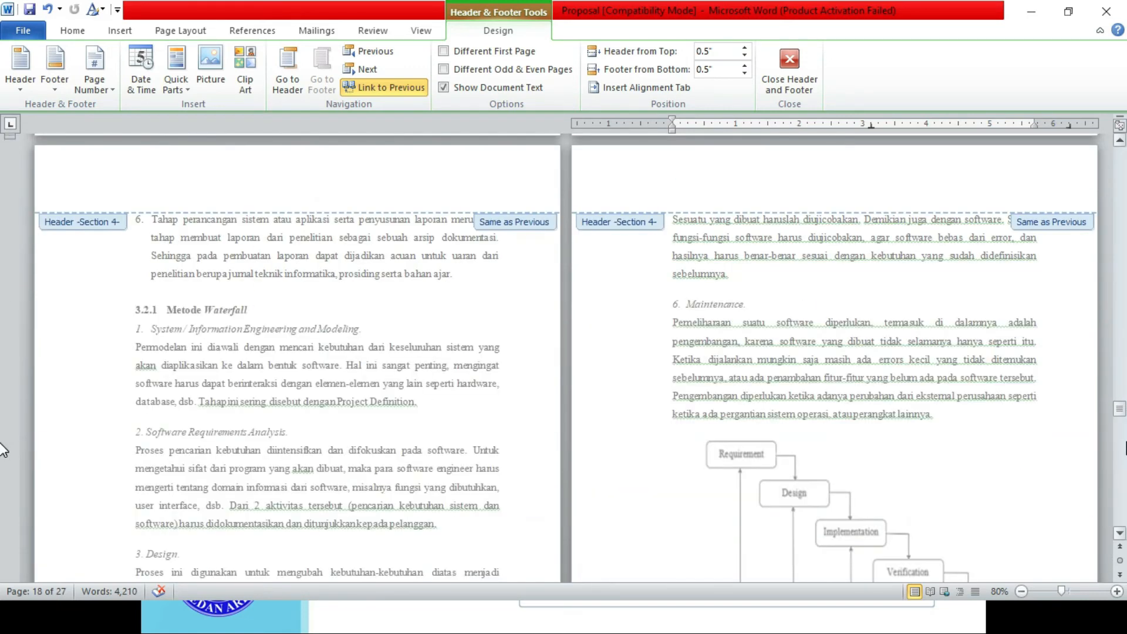
{"action": "scroll", "coordinate": [2, 451], "scroll_direction": "down", "scroll_amount": 8}
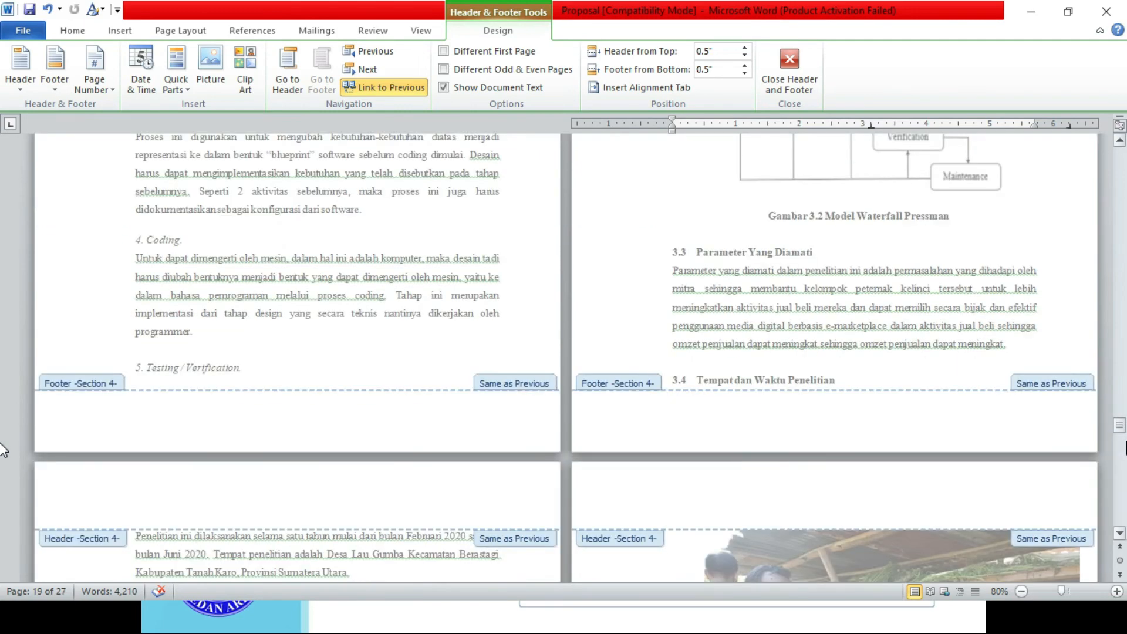
{"action": "scroll", "coordinate": [3, 451], "scroll_direction": "down", "scroll_amount": 8}
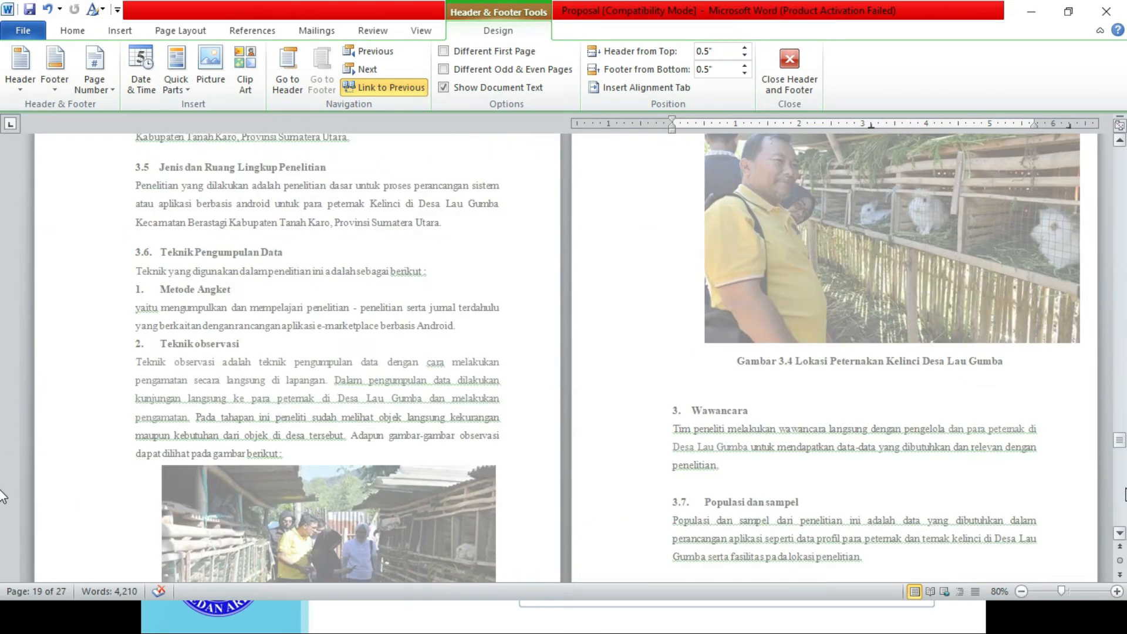
{"action": "scroll", "coordinate": [3, 493], "scroll_direction": "down", "scroll_amount": 8}
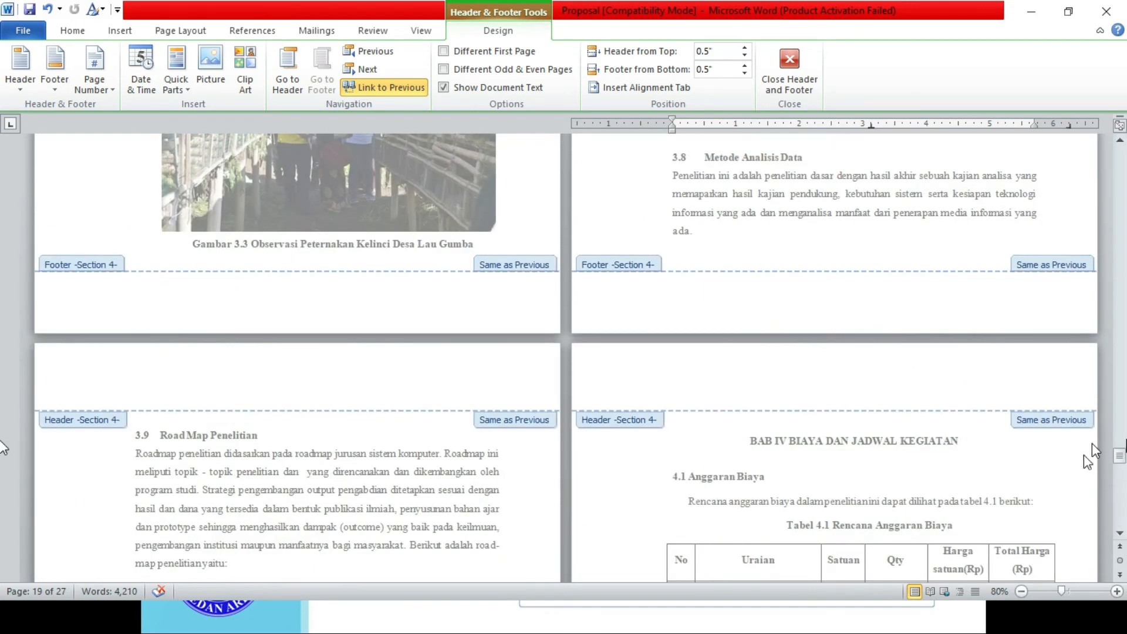
{"action": "scroll", "coordinate": [3, 449], "scroll_direction": "down", "scroll_amount": 8}
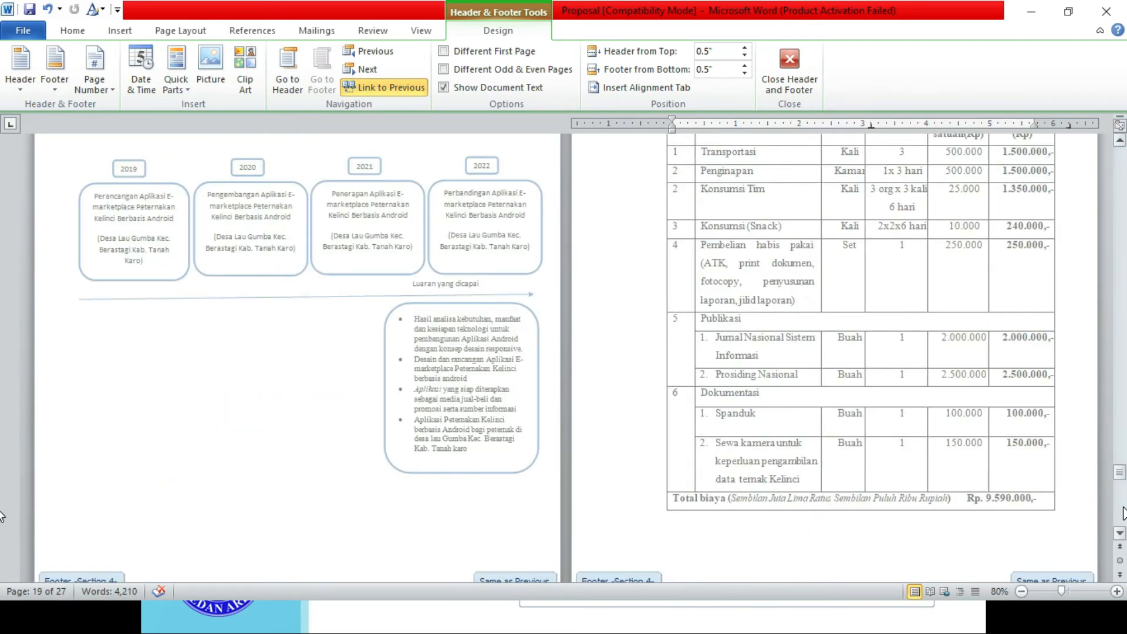
{"action": "scroll", "coordinate": [3, 516], "scroll_direction": "down", "scroll_amount": 15}
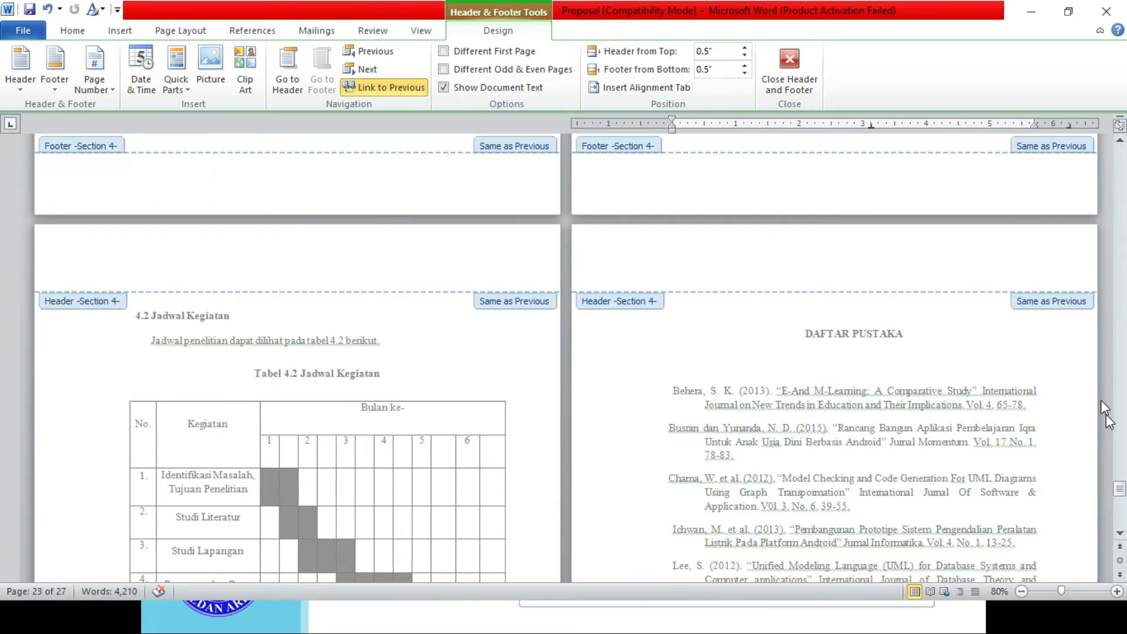
{"action": "scroll", "coordinate": [1, 516], "scroll_direction": "down", "scroll_amount": 8}
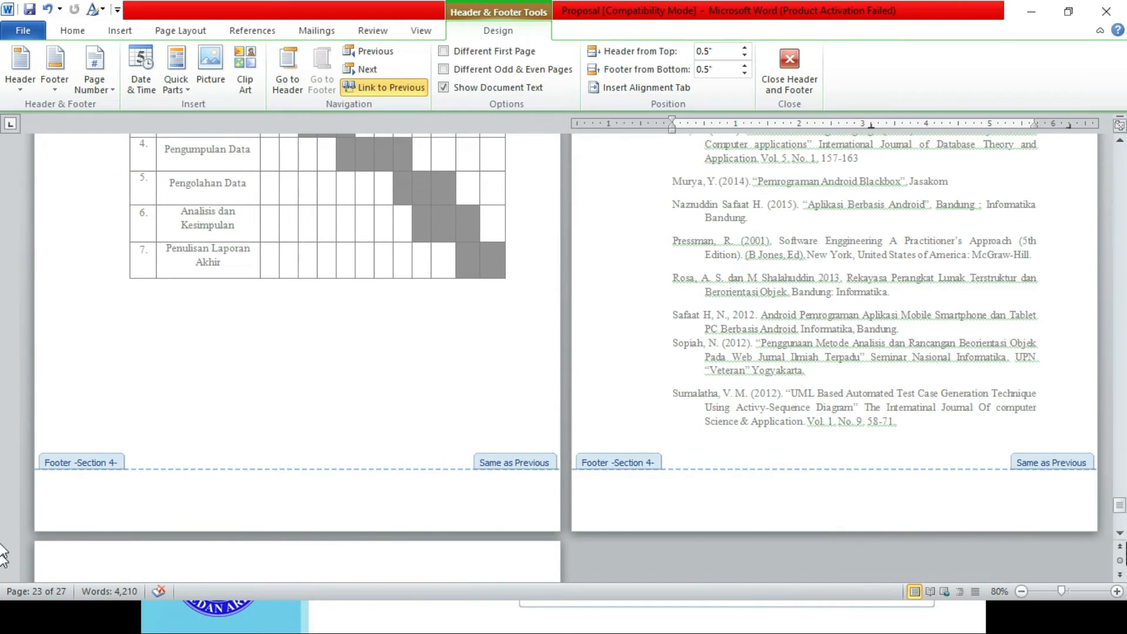
Examine the Section 4 header and footer on the blank page after DAFTAR PUSTAKA, and close header and footer editing.
{"action": "left_click_drag", "start_coordinate": [1119, 516], "coordinate": [1119, 526]}
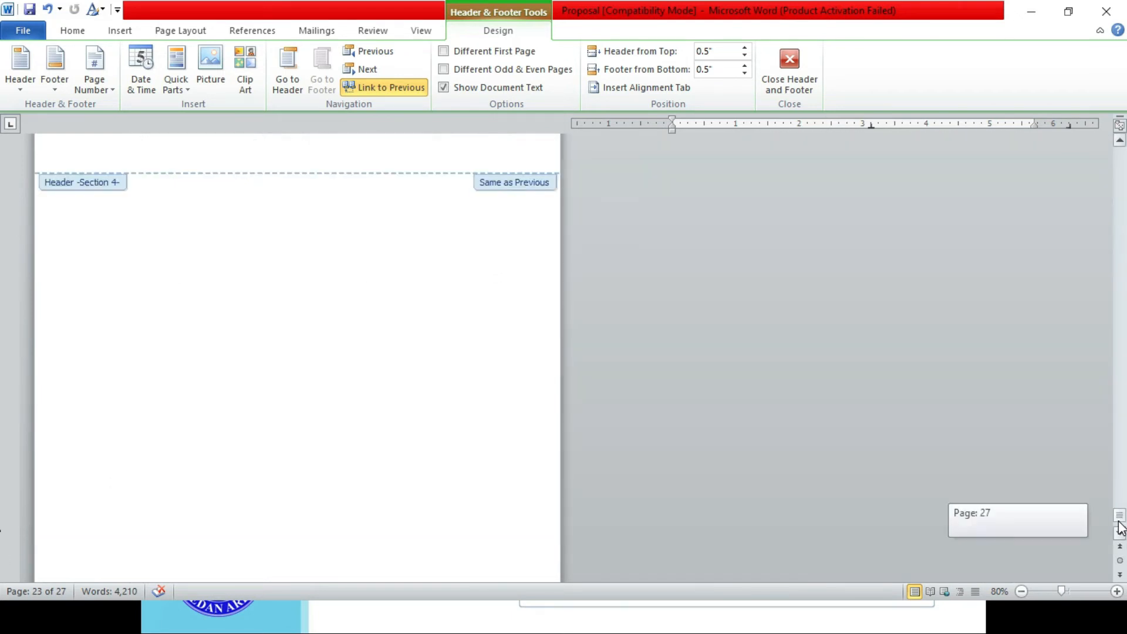
{"action": "left_click", "coordinate": [1120, 533]}
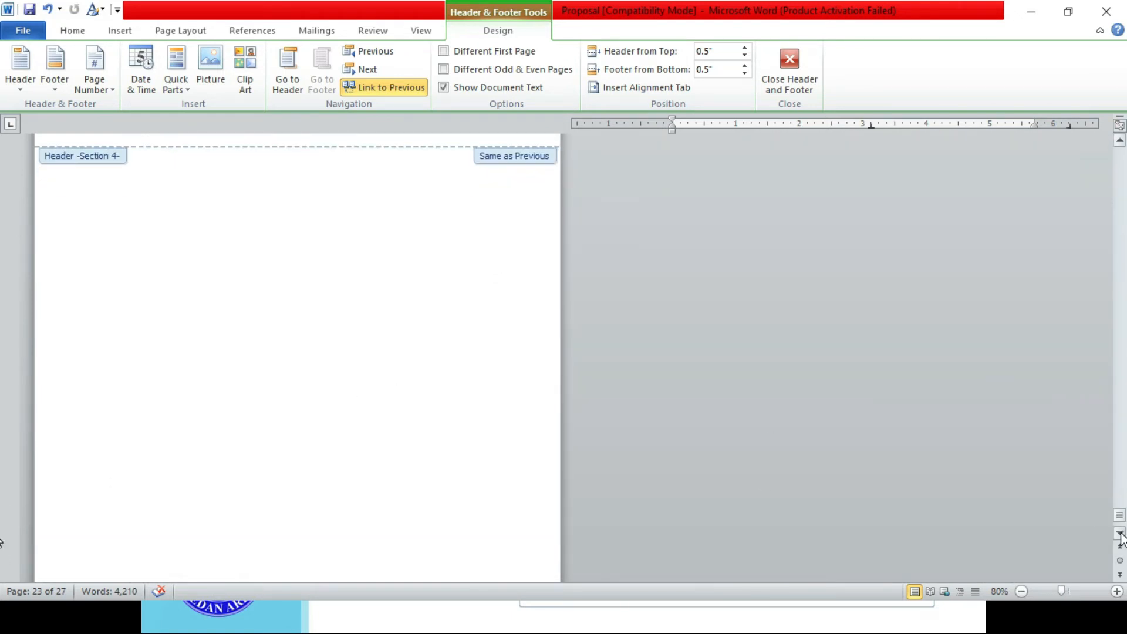
{"action": "left_click", "coordinate": [1120, 534]}
{"action": "left_click", "coordinate": [1120, 534]}
{"action": "left_click", "coordinate": [1120, 535]}
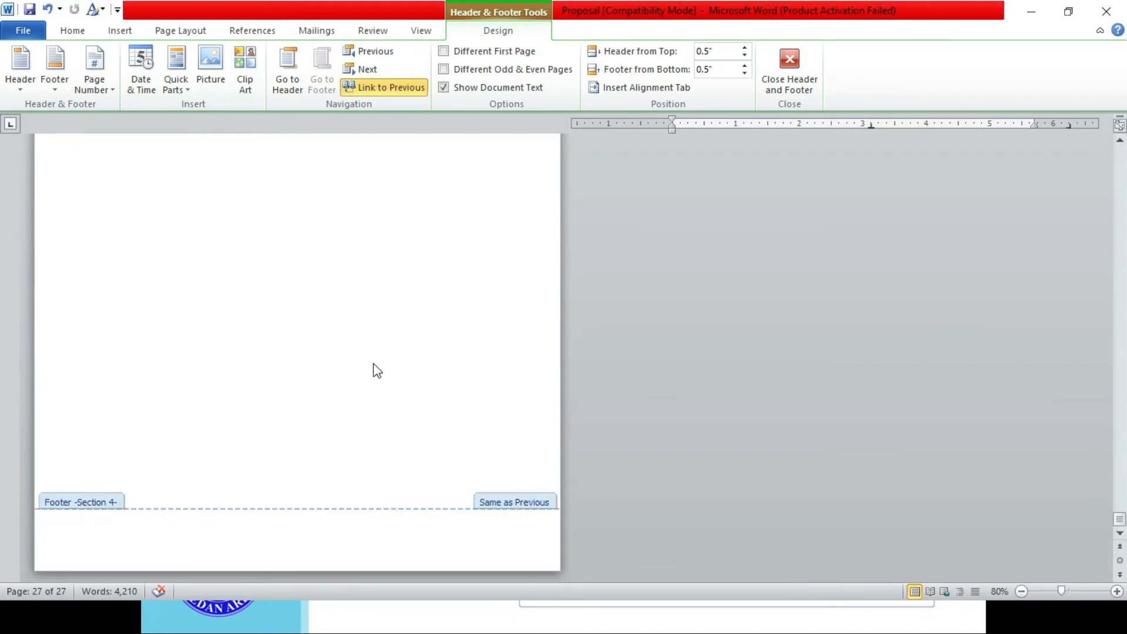
{"action": "left_click", "coordinate": [1120, 141]}
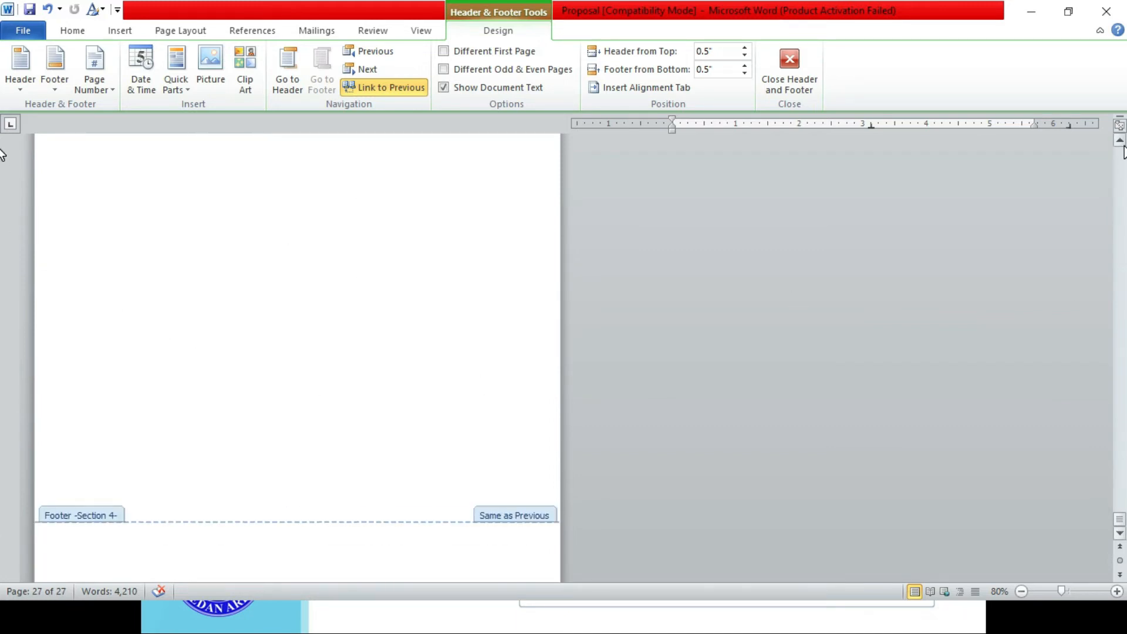
{"action": "scroll", "coordinate": [59, 405], "scroll_direction": "down", "scroll_amount": 10}
{"action": "scroll", "coordinate": [58, 405], "scroll_direction": "up", "scroll_amount": 3}
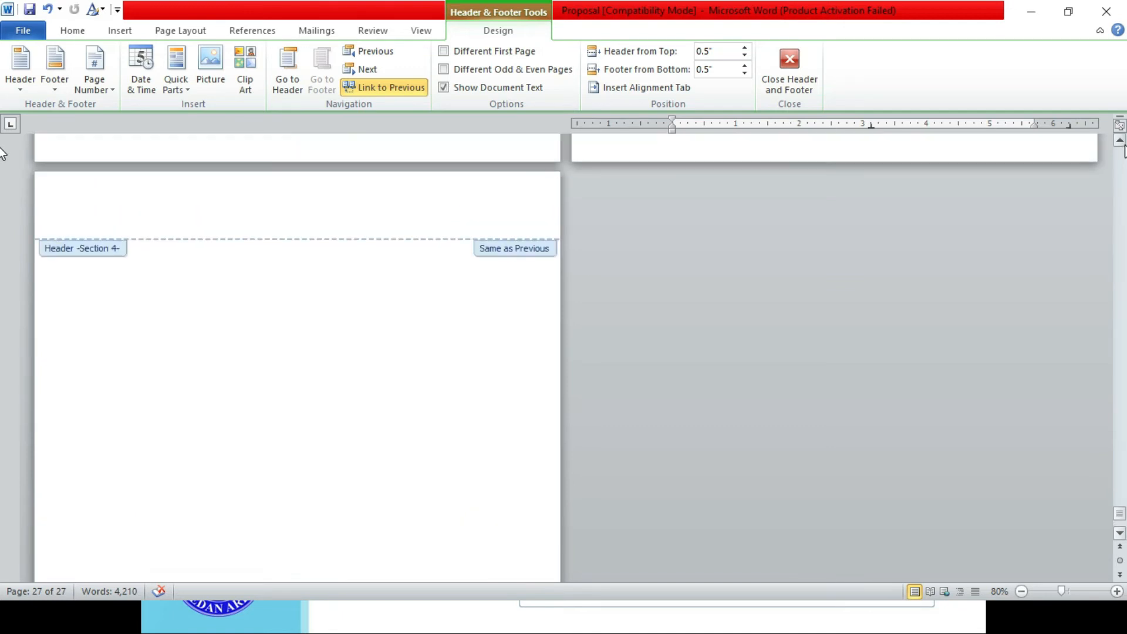
{"action": "left_click", "coordinate": [795, 75]}
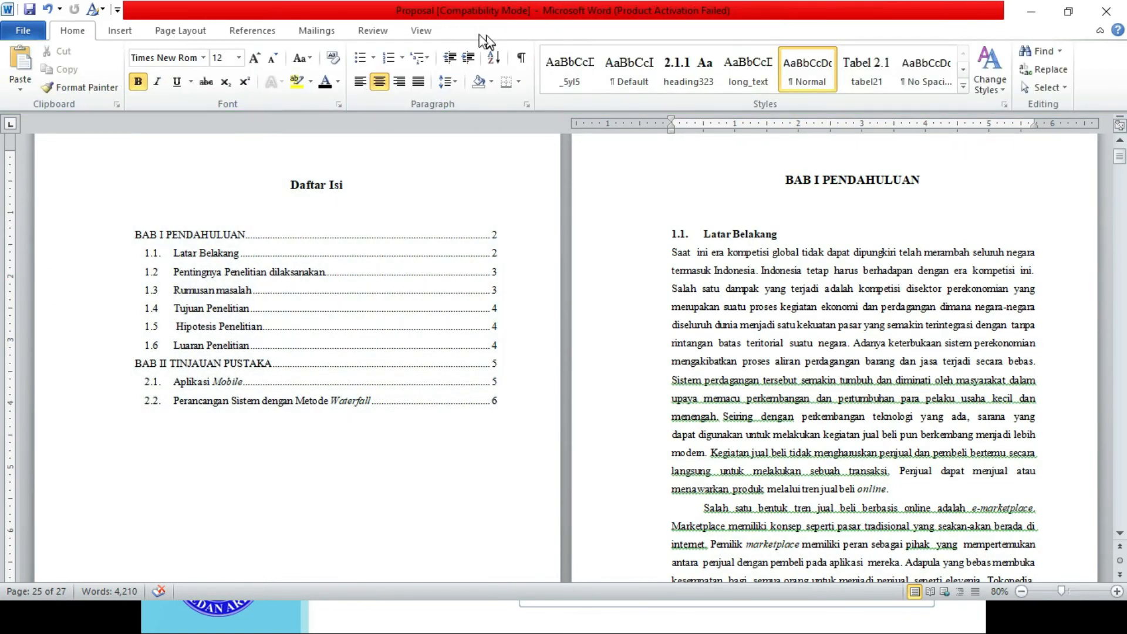
Show the document's heading navigation and delete the last empty heading, which belongs to the blank final page.
{"action": "left_click", "coordinate": [419, 38]}
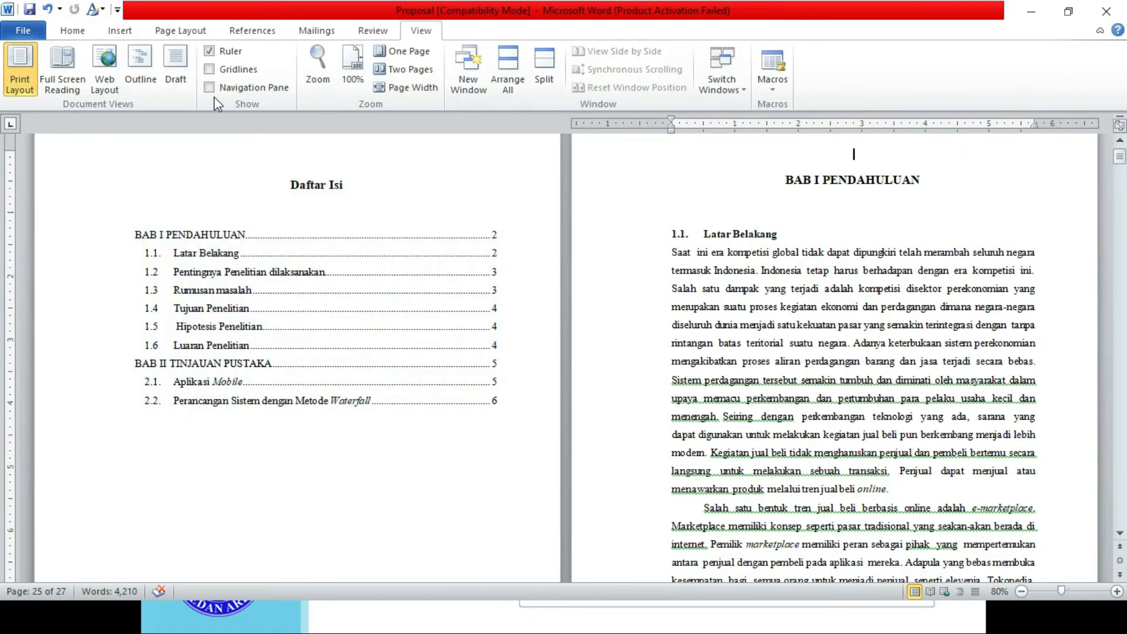
{"action": "left_click", "coordinate": [239, 90]}
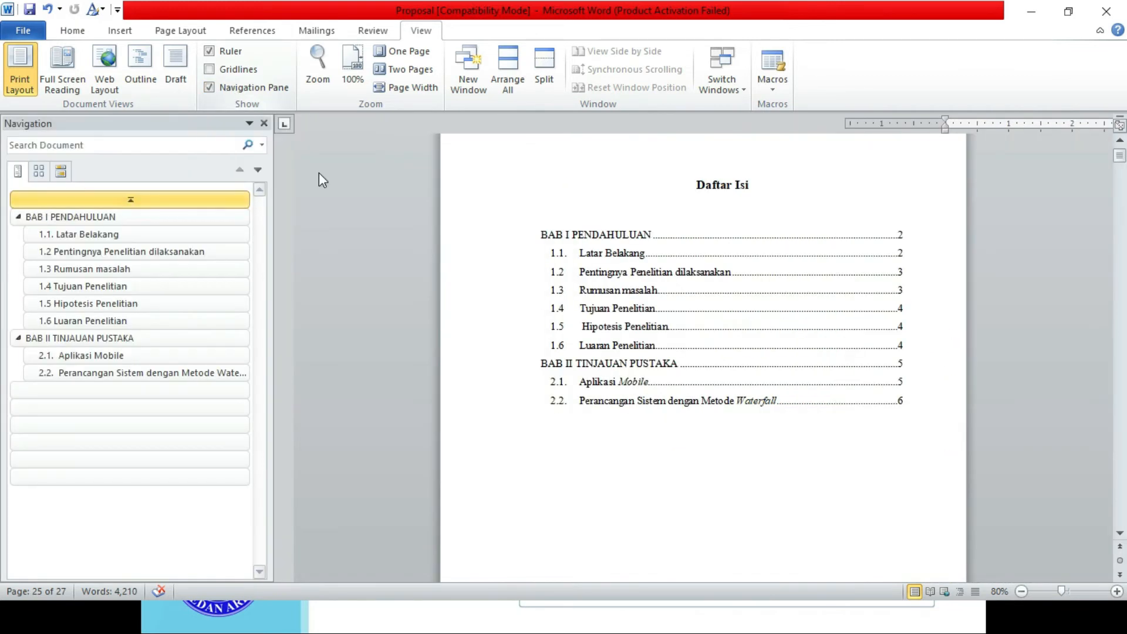
{"action": "left_click_drag", "start_coordinate": [1120, 156], "coordinate": [1117, 533]}
{"action": "left_click", "coordinate": [751, 230]}
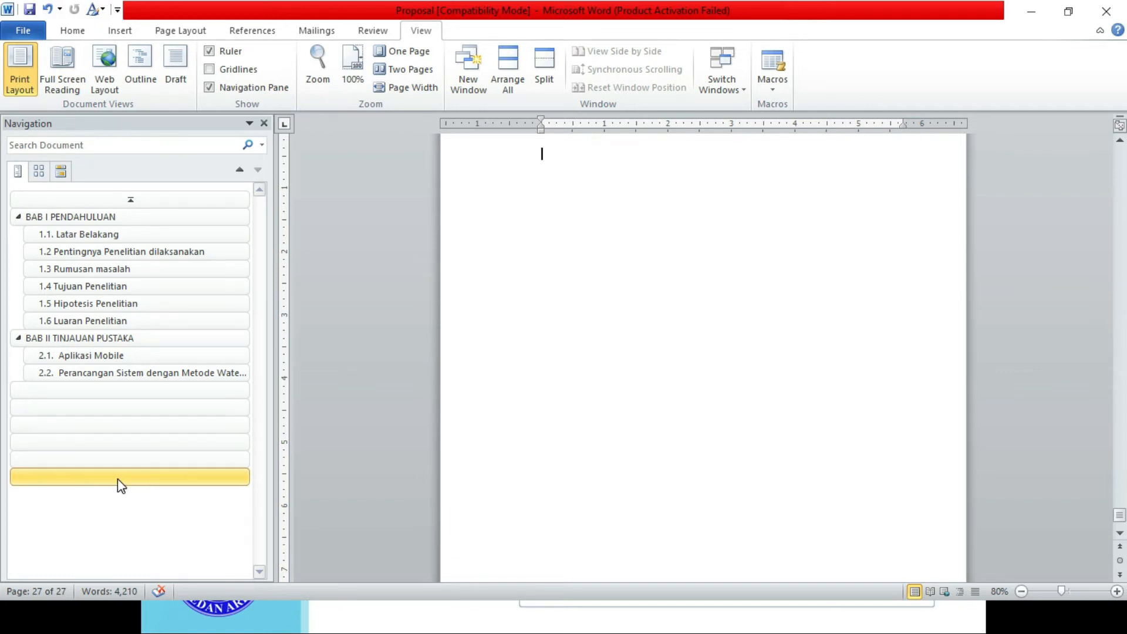
{"action": "right_click", "coordinate": [120, 485]}
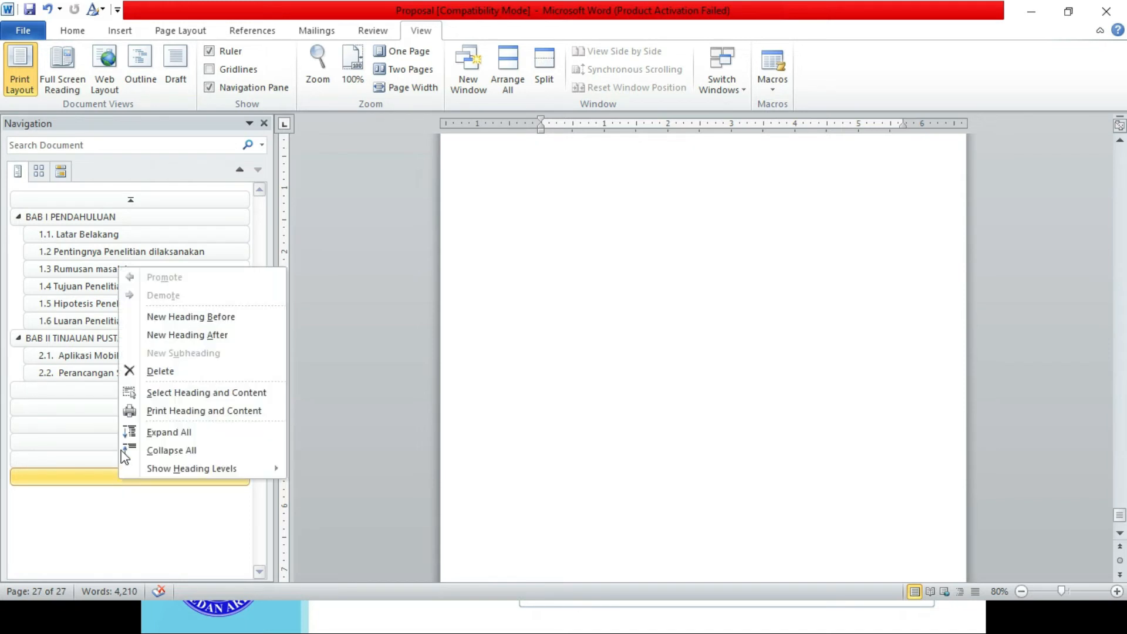
{"action": "left_click", "coordinate": [135, 373]}
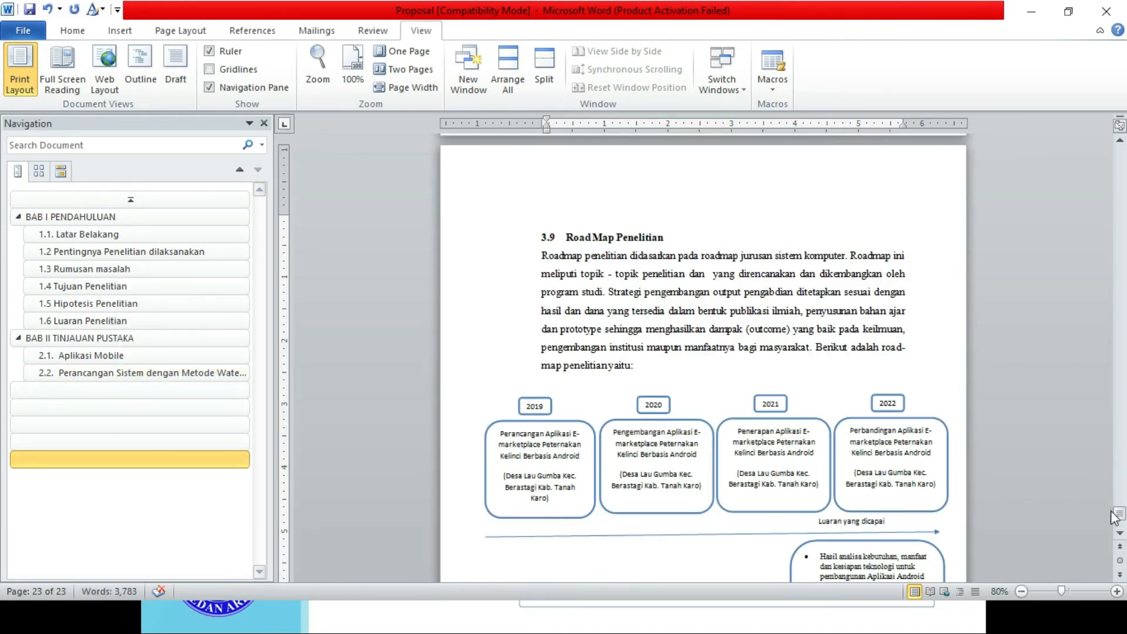
{"action": "scroll", "coordinate": [1120, 526], "scroll_direction": "down", "scroll_amount": 5}
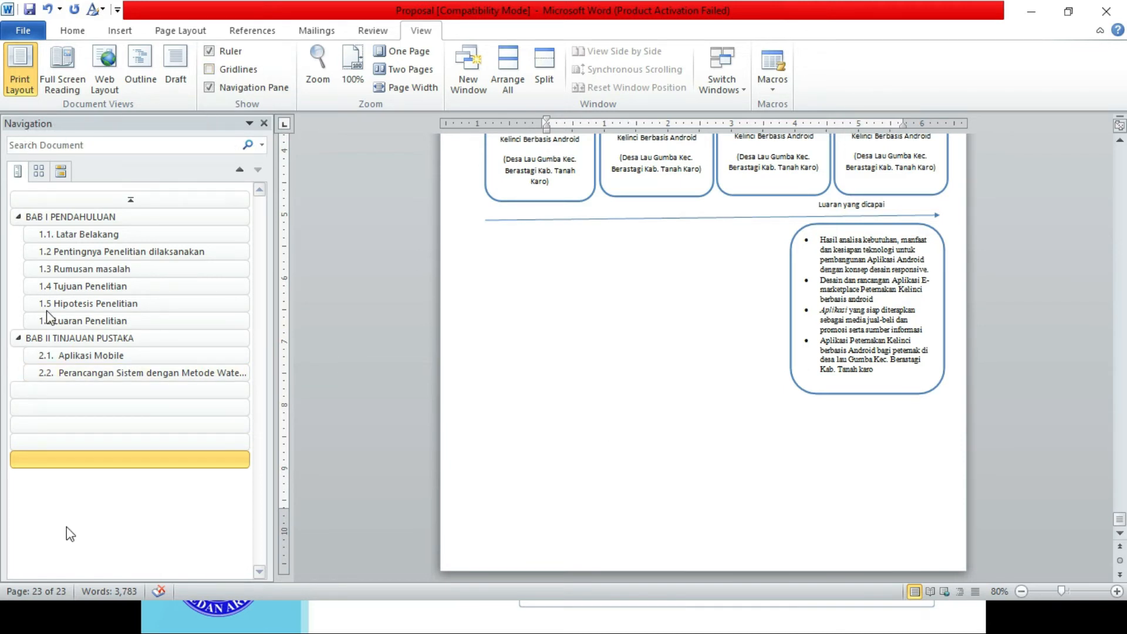
{"action": "right_click", "coordinate": [88, 456]}
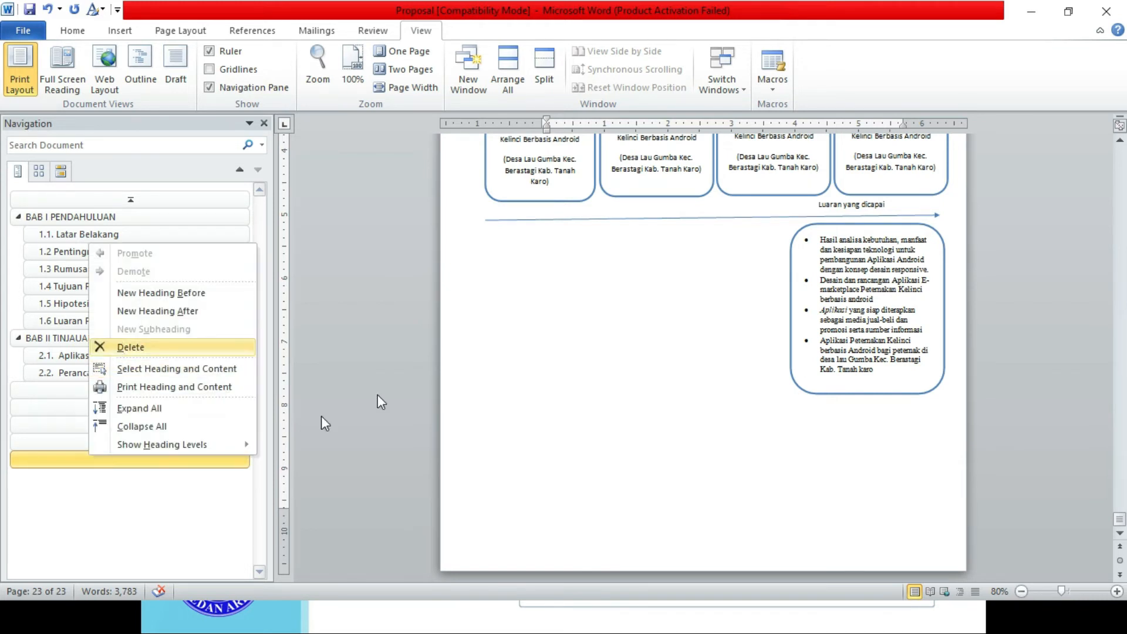
{"action": "left_click", "coordinate": [353, 219]}
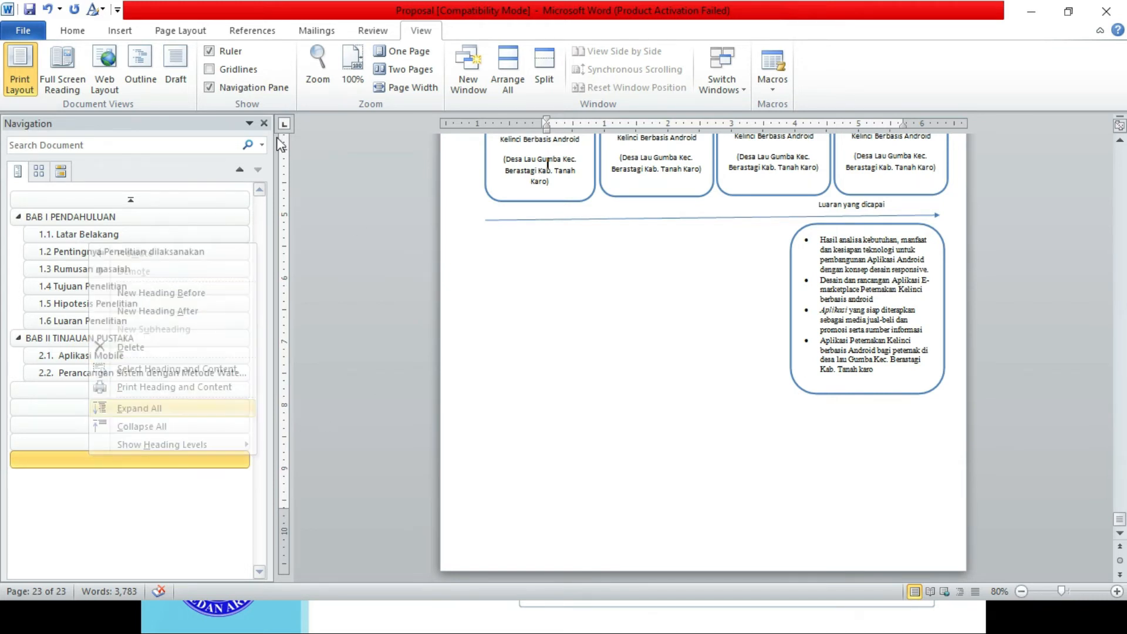
Hide the heading navigation and examine the document's opening pages from Daftar Isi through section 1.6 Luaran Penelitian.
{"action": "left_click", "coordinate": [265, 123]}
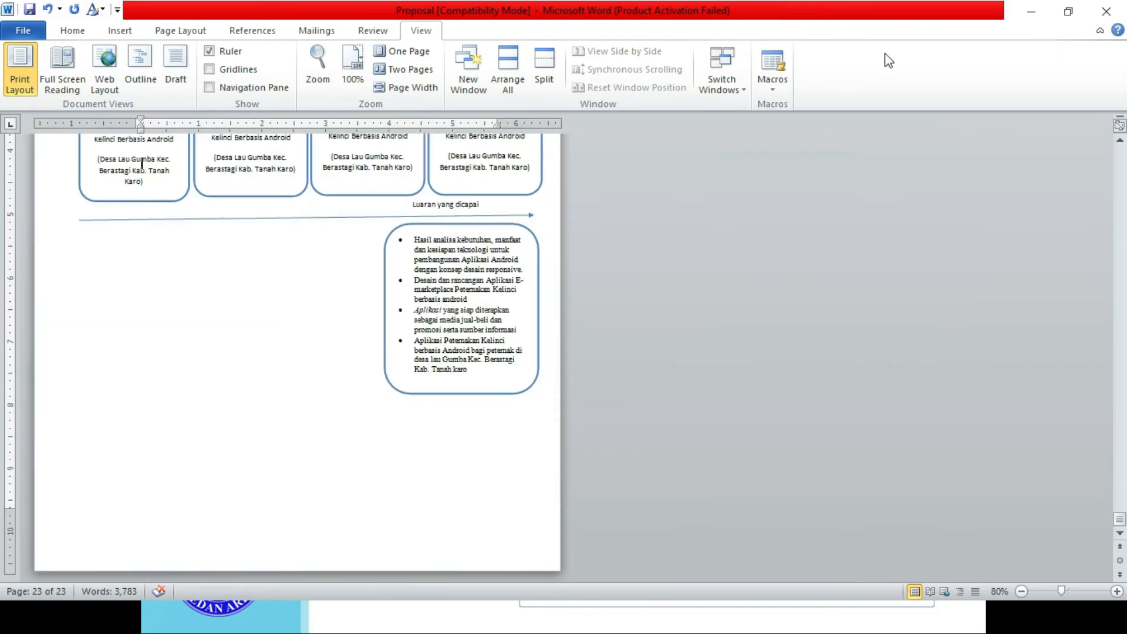
{"action": "left_click_drag", "start_coordinate": [1123, 215], "coordinate": [1124, 484]}
{"action": "left_click_drag", "start_coordinate": [1121, 464], "coordinate": [1123, 347]}
{"action": "left_click_drag", "start_coordinate": [3, 347], "coordinate": [3, 146]}
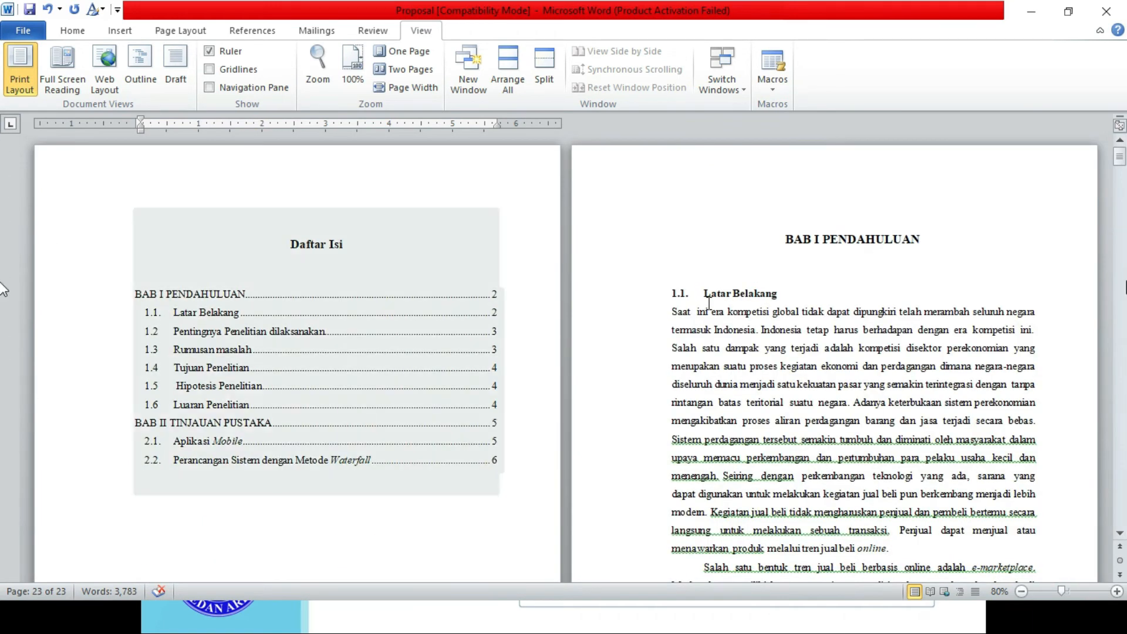
{"action": "scroll", "coordinate": [3, 475], "scroll_direction": "down", "scroll_amount": 10}
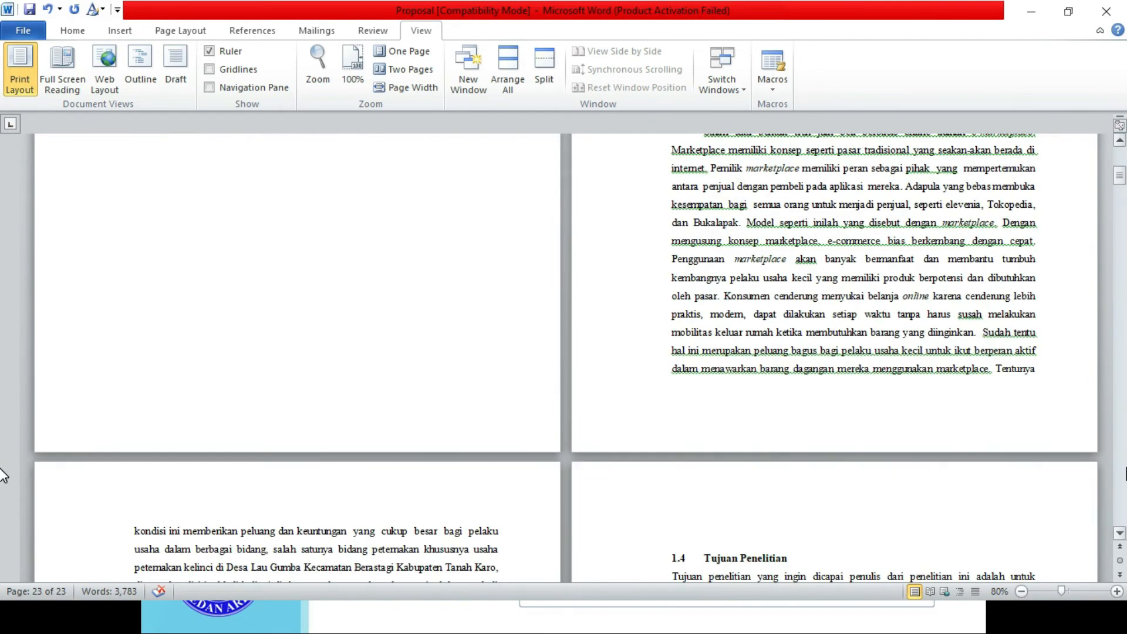
{"action": "scroll", "coordinate": [3, 154], "scroll_direction": "up", "scroll_amount": 4}
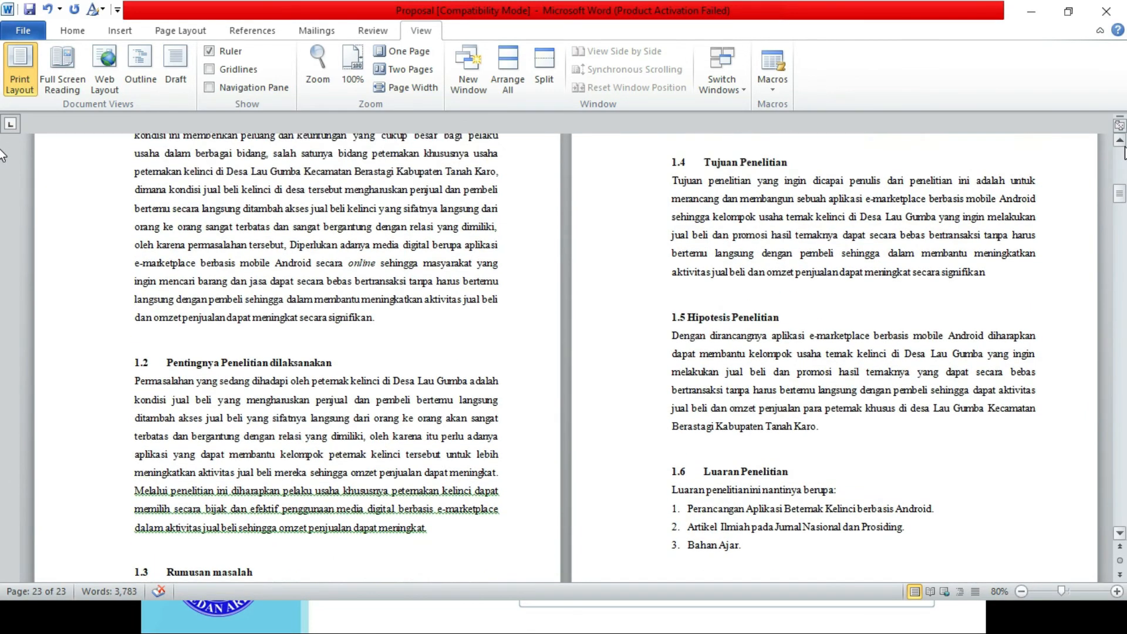
{"action": "left_click_drag", "start_coordinate": [1120, 182], "coordinate": [1119, 154]}
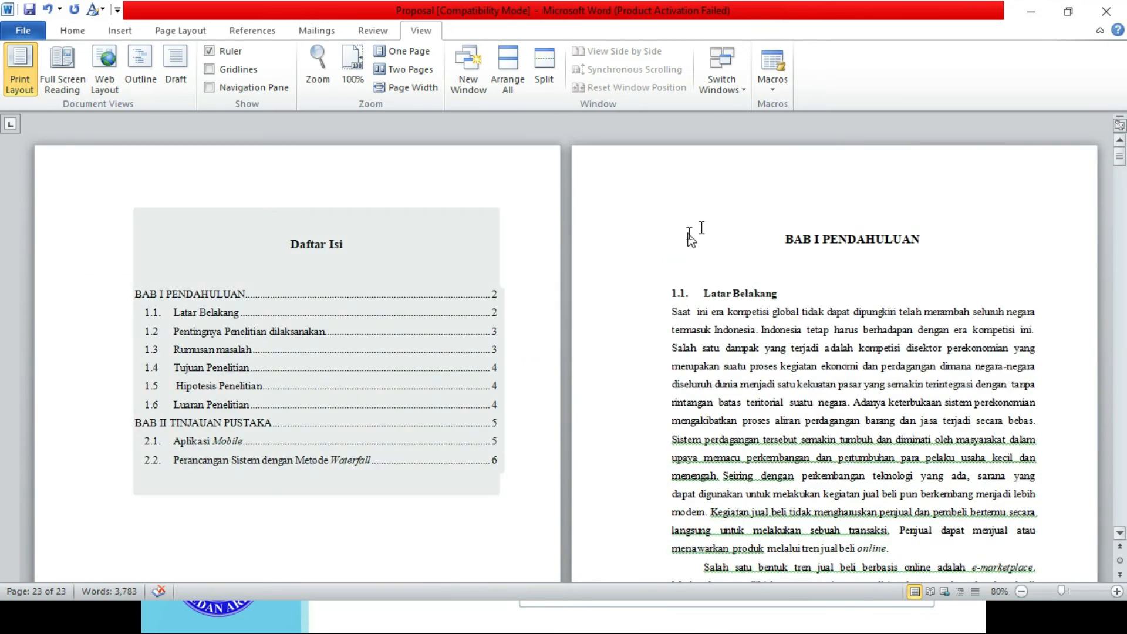
{"action": "left_click", "coordinate": [695, 235]}
{"action": "left_click", "coordinate": [213, 213]}
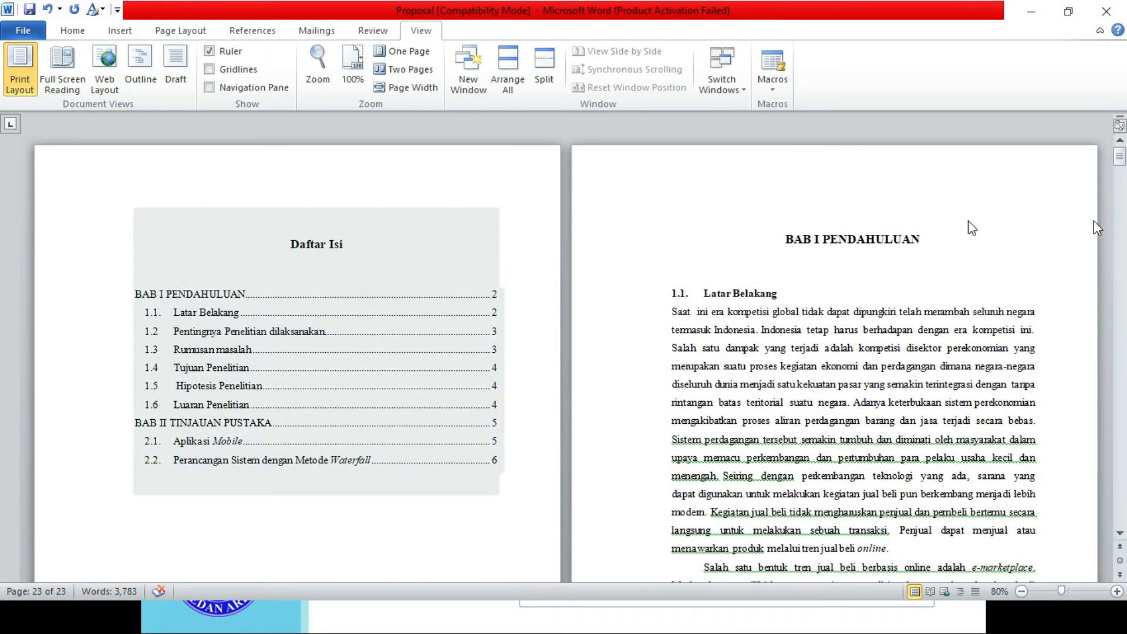
{"action": "left_click", "coordinate": [968, 226]}
{"action": "left_click", "coordinate": [214, 246]}
{"action": "left_click", "coordinate": [1120, 461]}
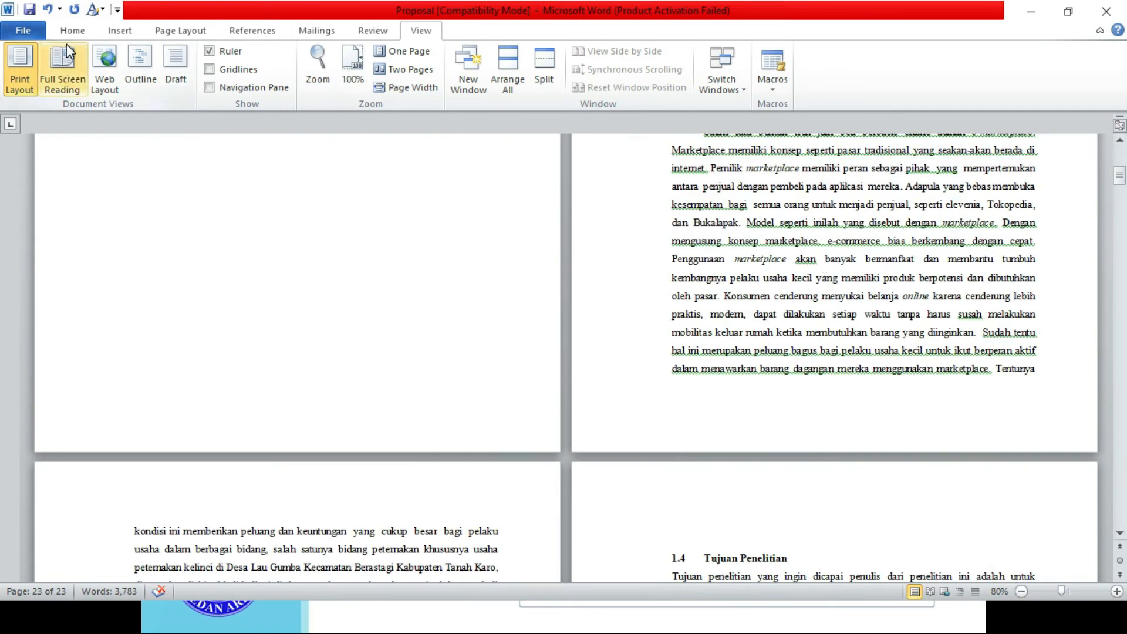
{"action": "left_click", "coordinate": [61, 67]}
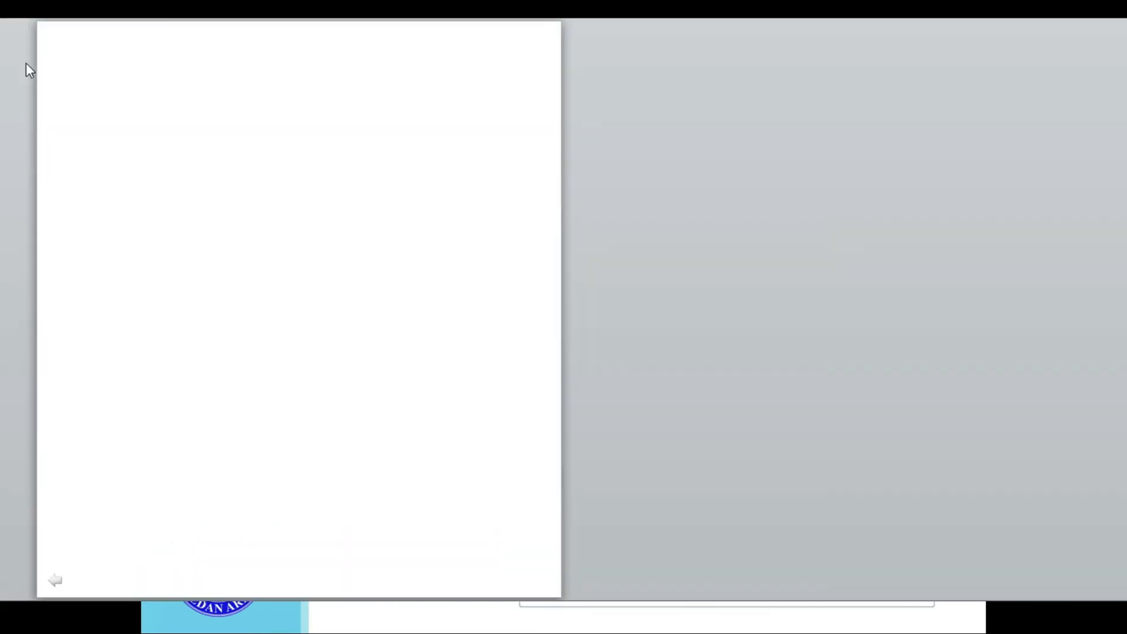
{"action": "key", "text": "Escape"}
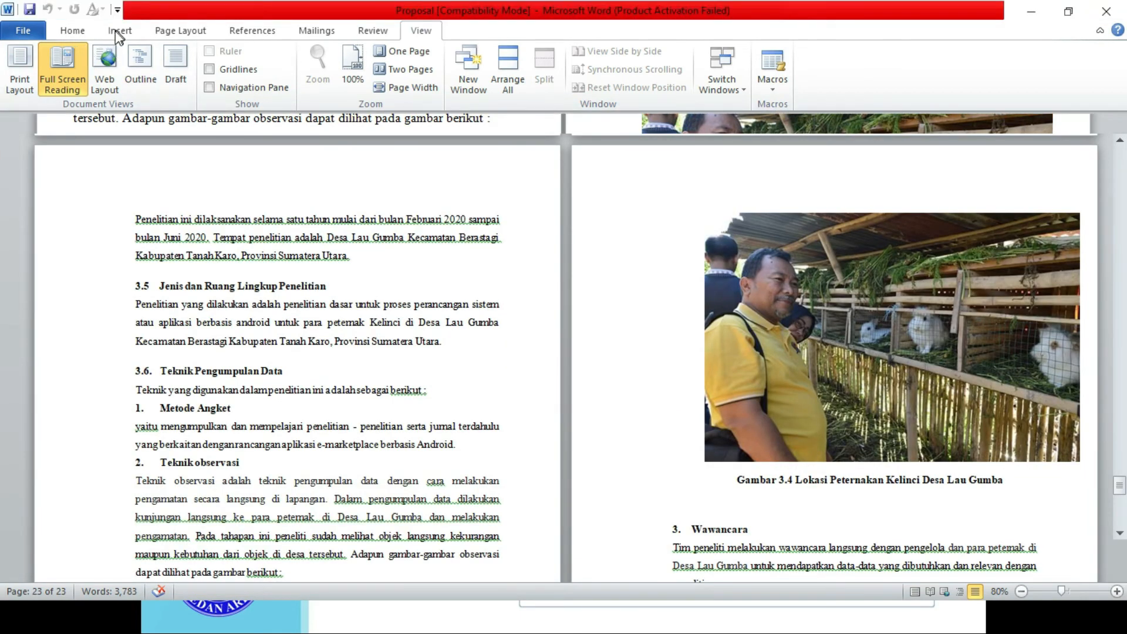
{"action": "left_click", "coordinate": [65, 36]}
Insert page numbers at the bottom of the page in the Plain Number 2 style, starting from the Section 4 pages.
{"action": "left_click", "coordinate": [120, 33]}
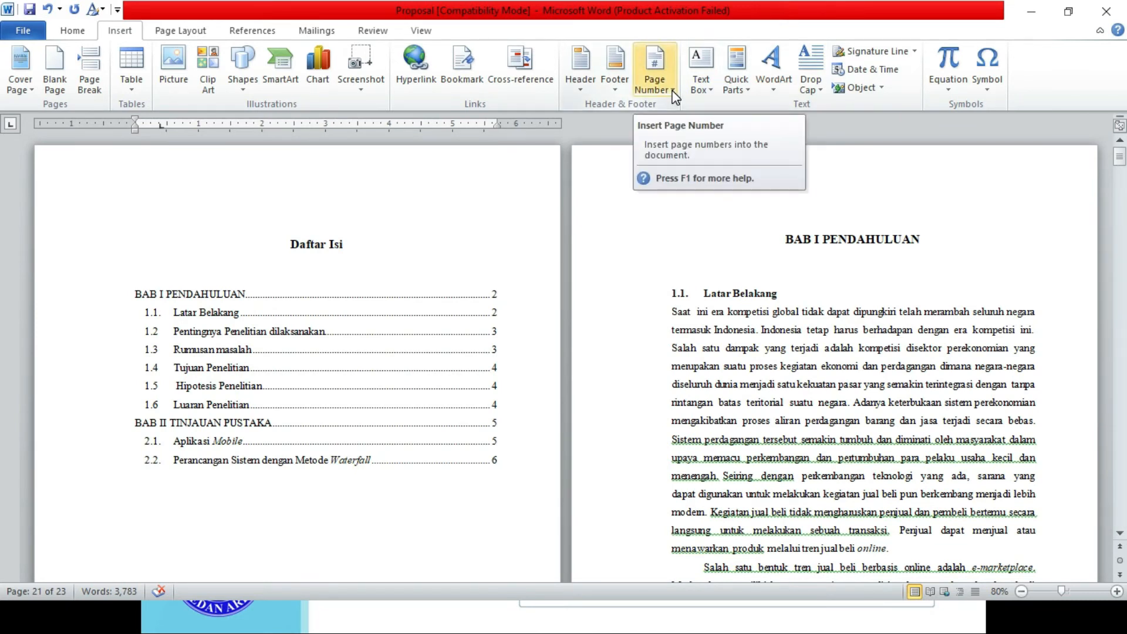
{"action": "left_click", "coordinate": [674, 94]}
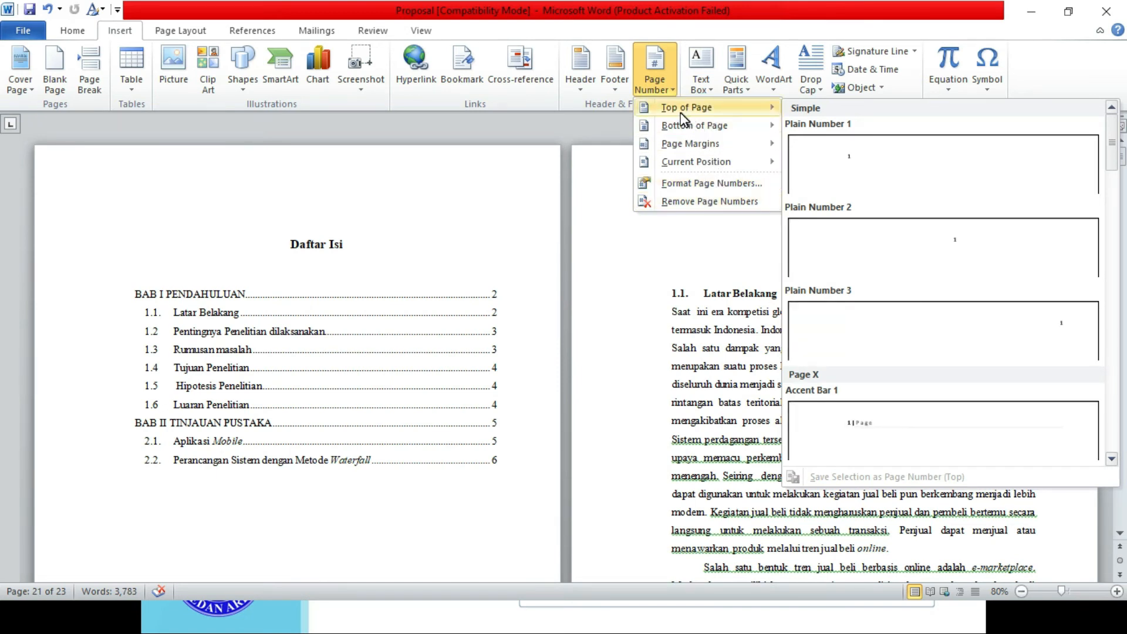
{"action": "mouse_move", "coordinate": [677, 122]}
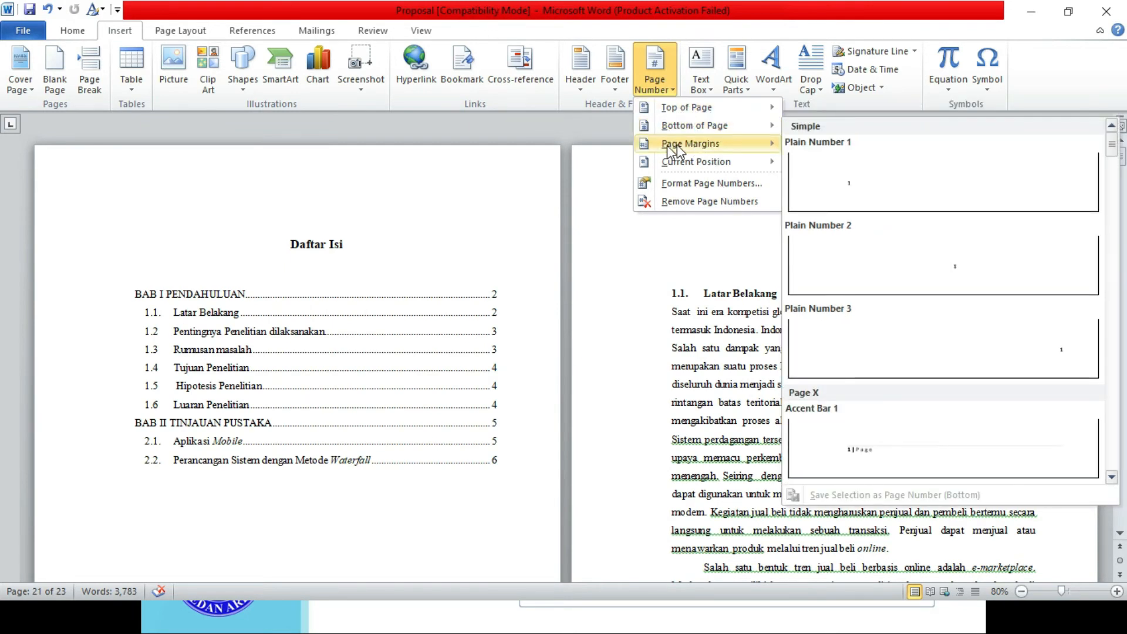
{"action": "mouse_move", "coordinate": [667, 146]}
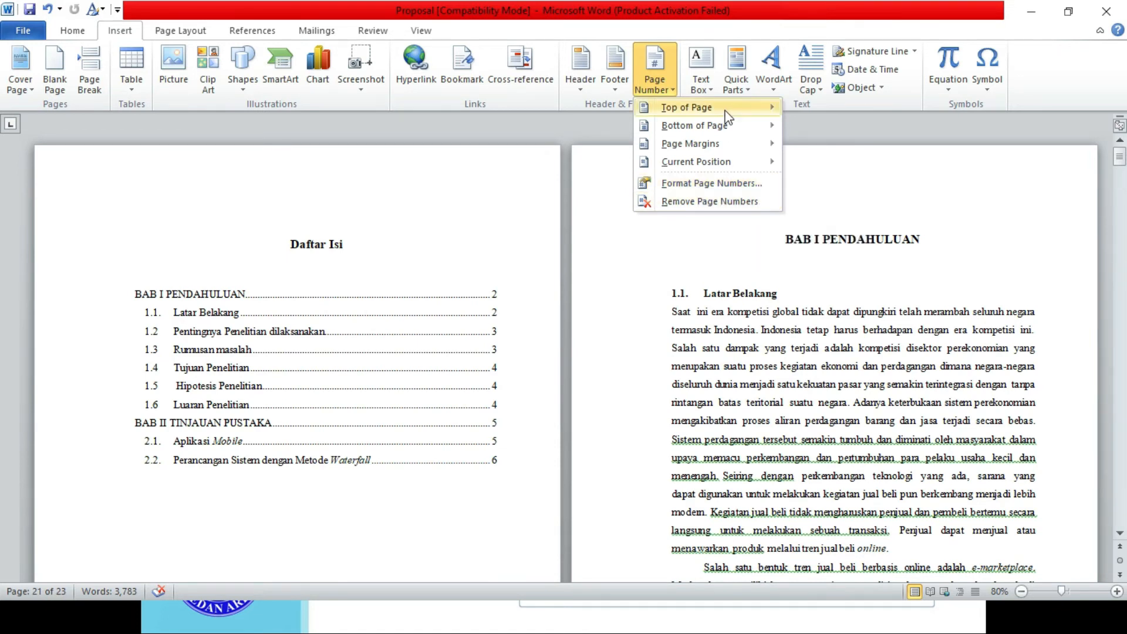
{"action": "mouse_move", "coordinate": [723, 117]}
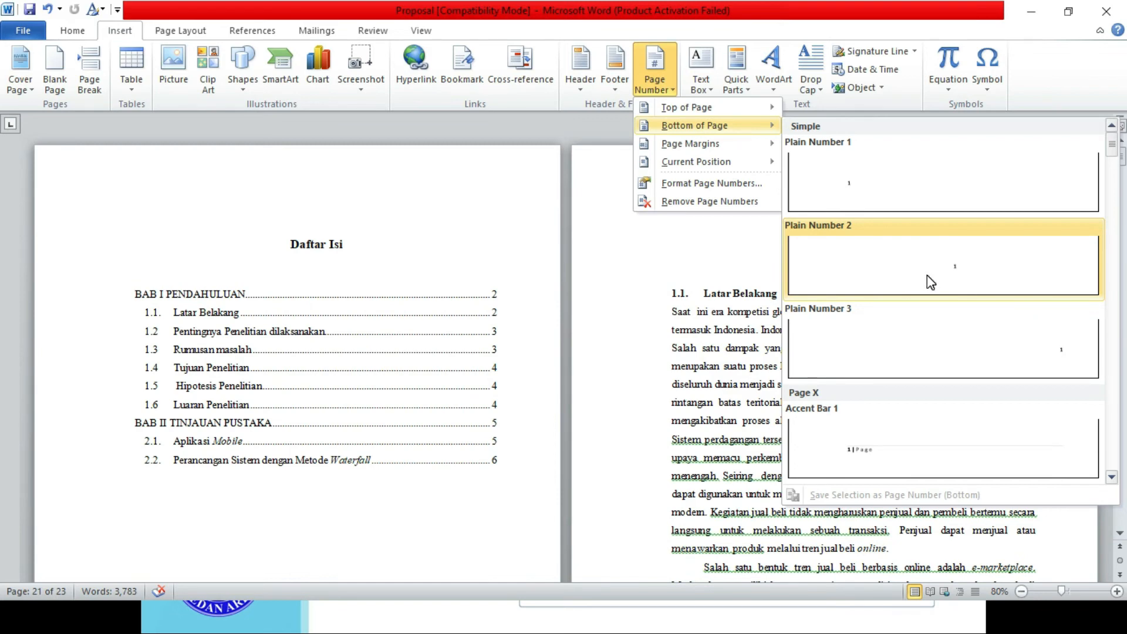
{"action": "left_click", "coordinate": [893, 275]}
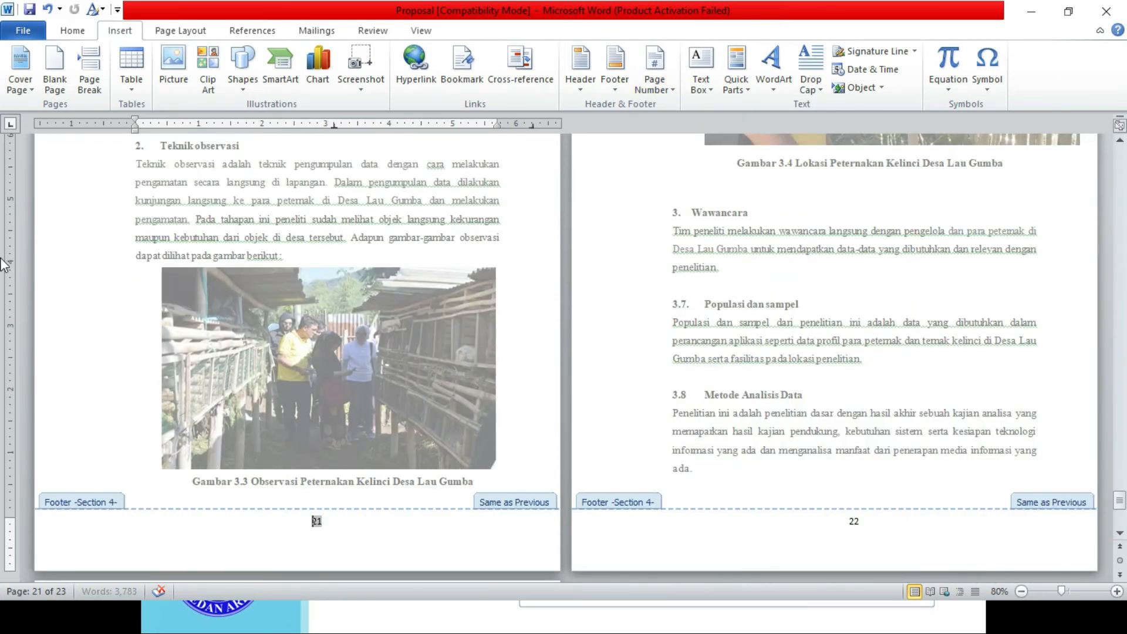
Add a Plain Number 2 page number to the Section 1 first page footer on the Daftar Isi page.
{"action": "left_click_drag", "start_coordinate": [1119, 499], "coordinate": [1121, 156]}
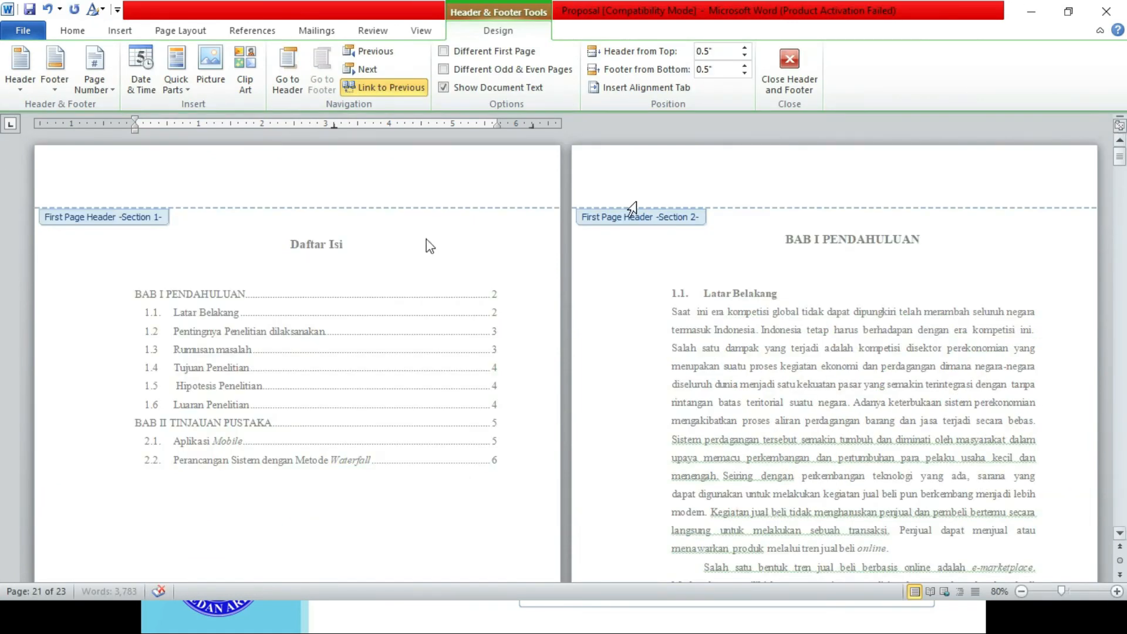
{"action": "scroll", "coordinate": [3, 546], "scroll_direction": "down", "scroll_amount": 1}
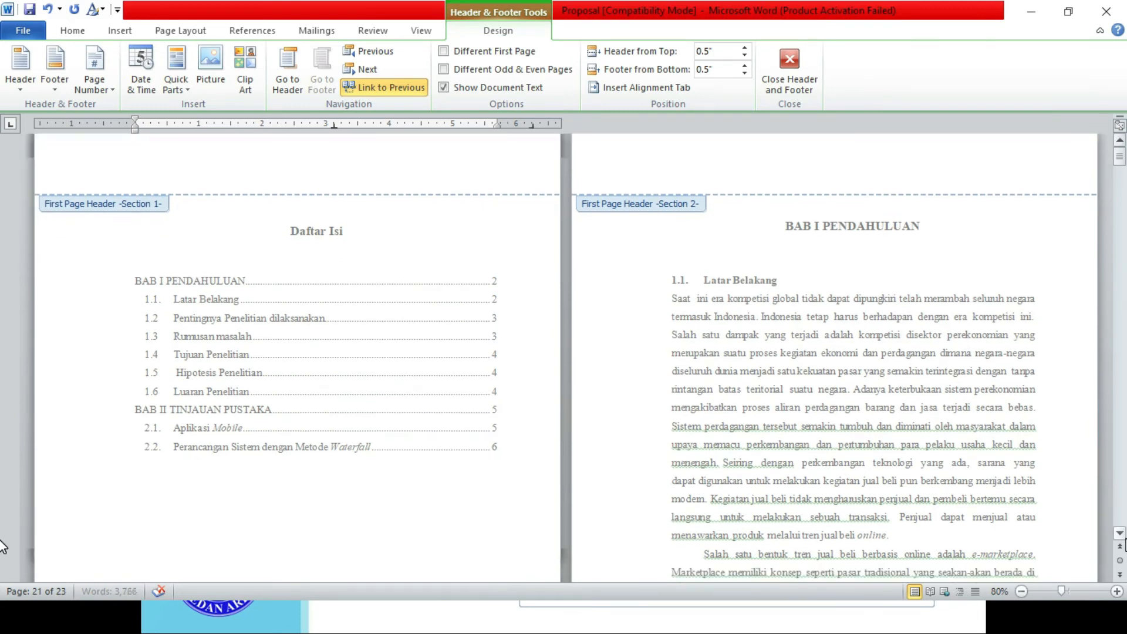
{"action": "scroll", "coordinate": [2, 546], "scroll_direction": "down", "scroll_amount": 5}
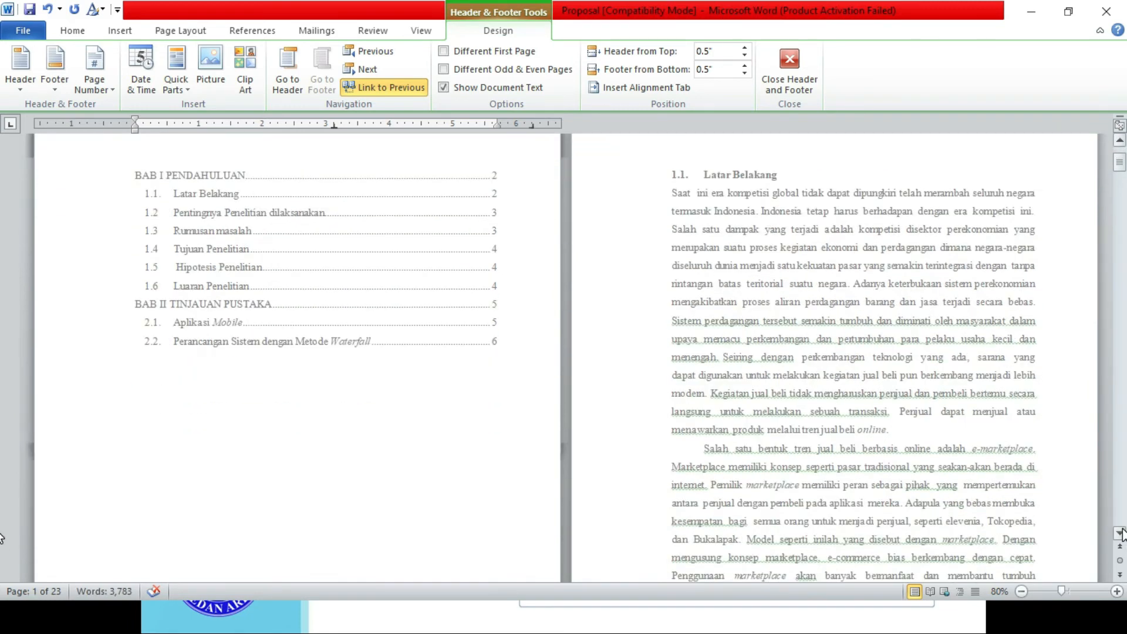
{"action": "scroll", "coordinate": [1122, 534], "scroll_direction": "down", "scroll_amount": 10}
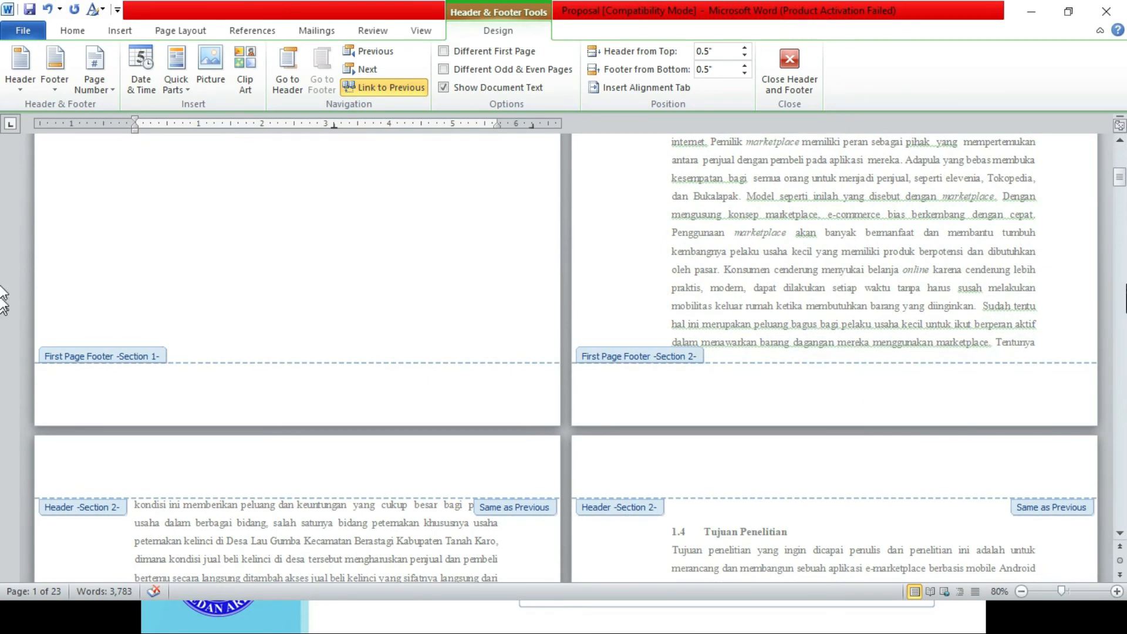
{"action": "left_click", "coordinate": [356, 381]}
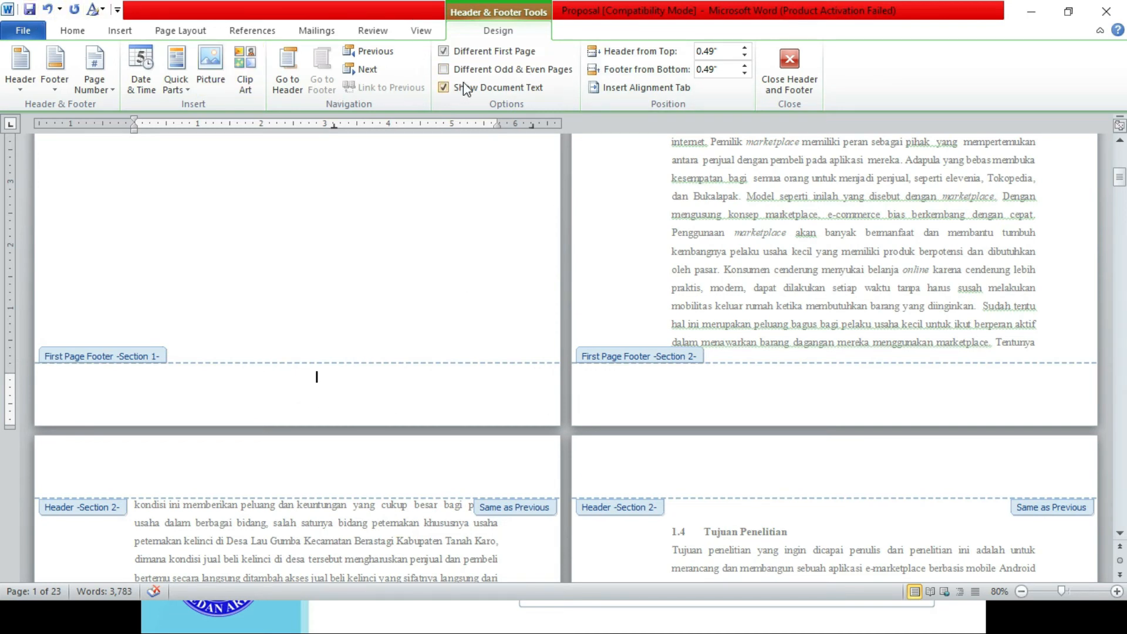
{"action": "left_click", "coordinate": [98, 86]}
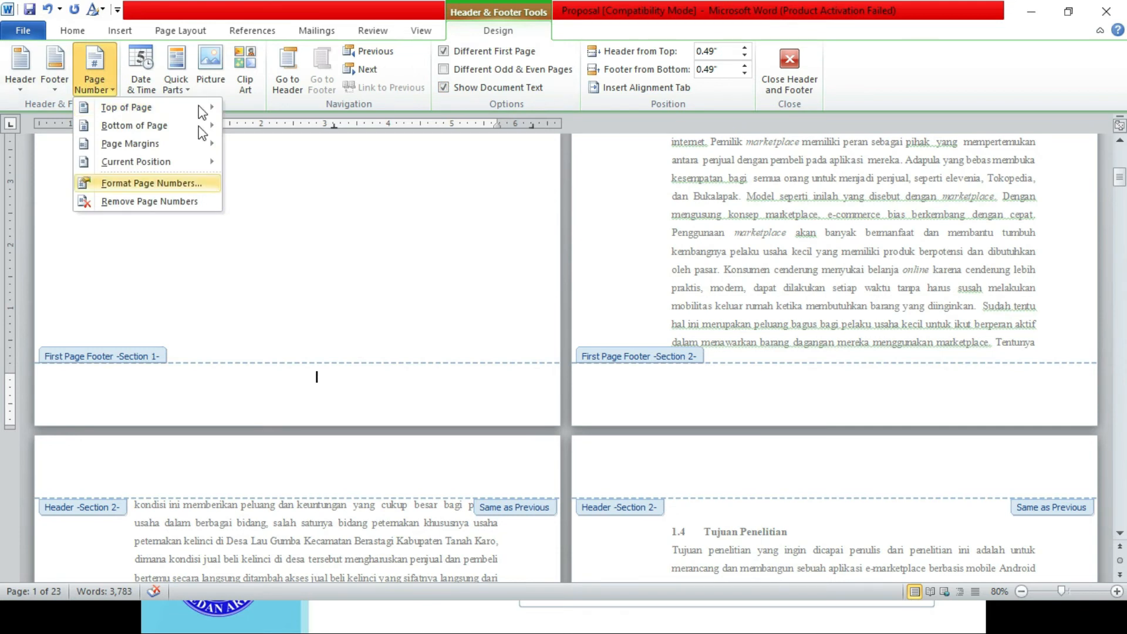
{"action": "mouse_move", "coordinate": [181, 133]}
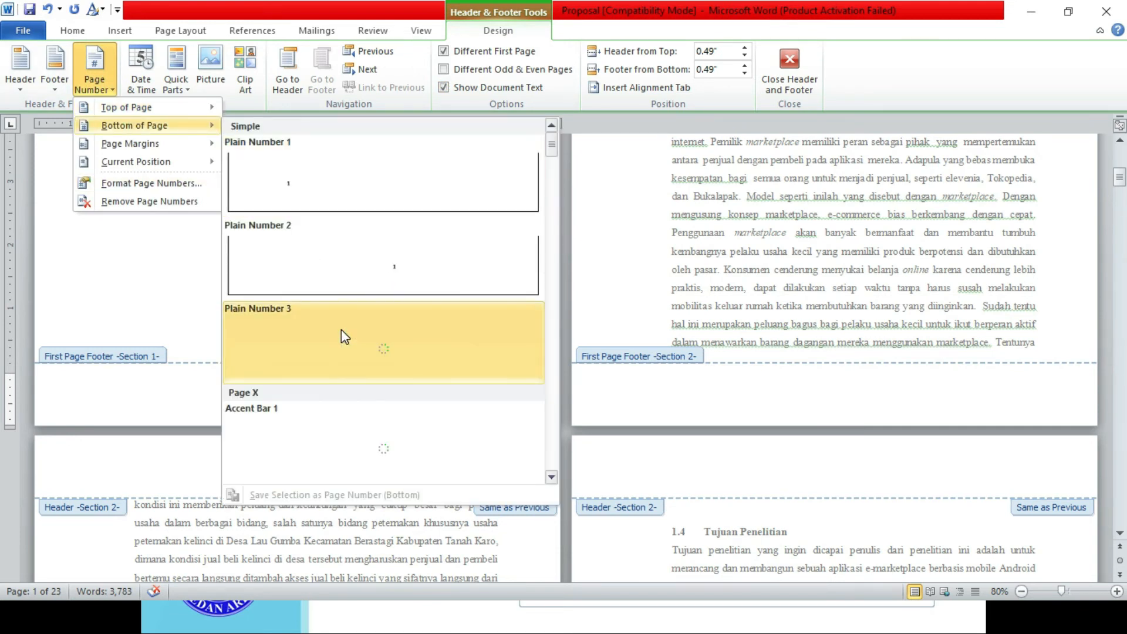
{"action": "left_click", "coordinate": [352, 253]}
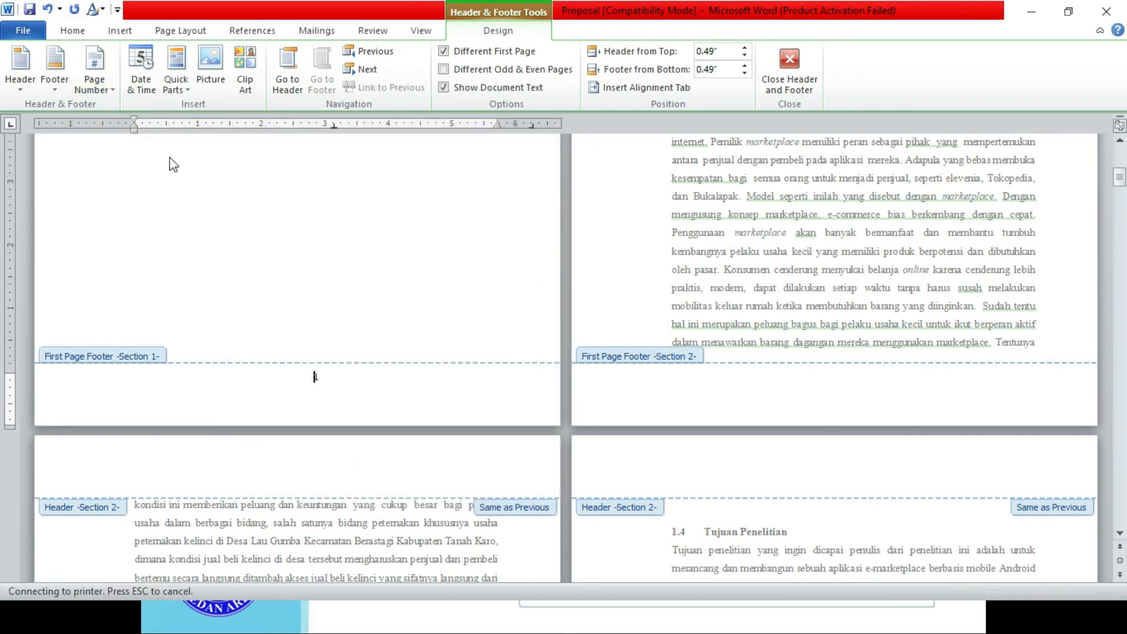
Insert a Plain Number 2 page number at the top of the BAB I PENDAHULUAN page in Section 2.
{"action": "left_click", "coordinate": [863, 382]}
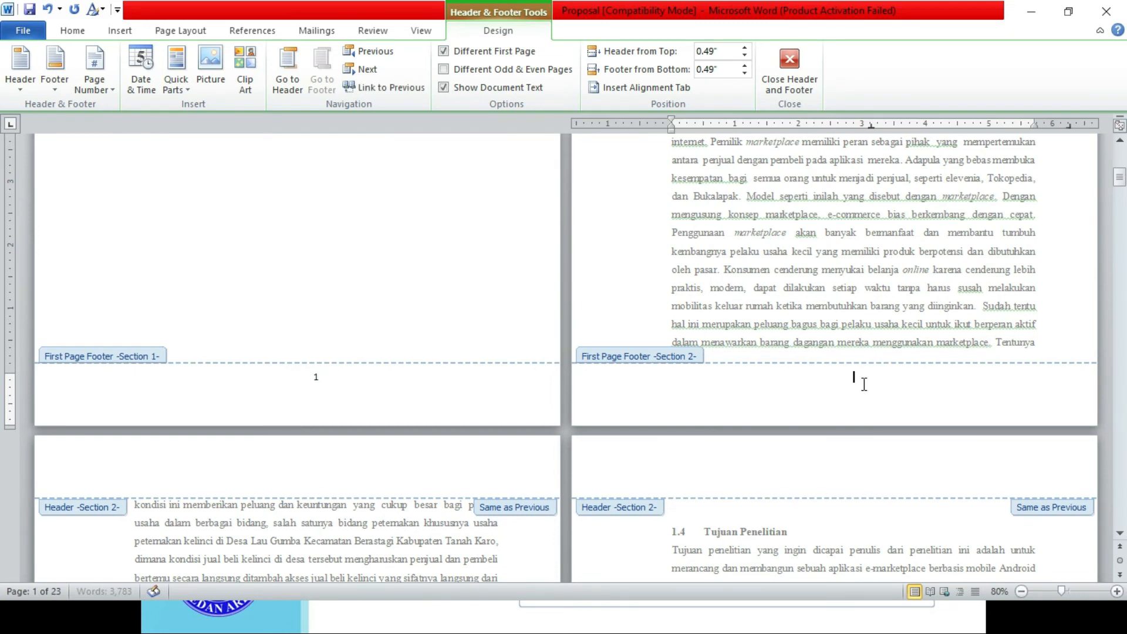
{"action": "left_click", "coordinate": [94, 76]}
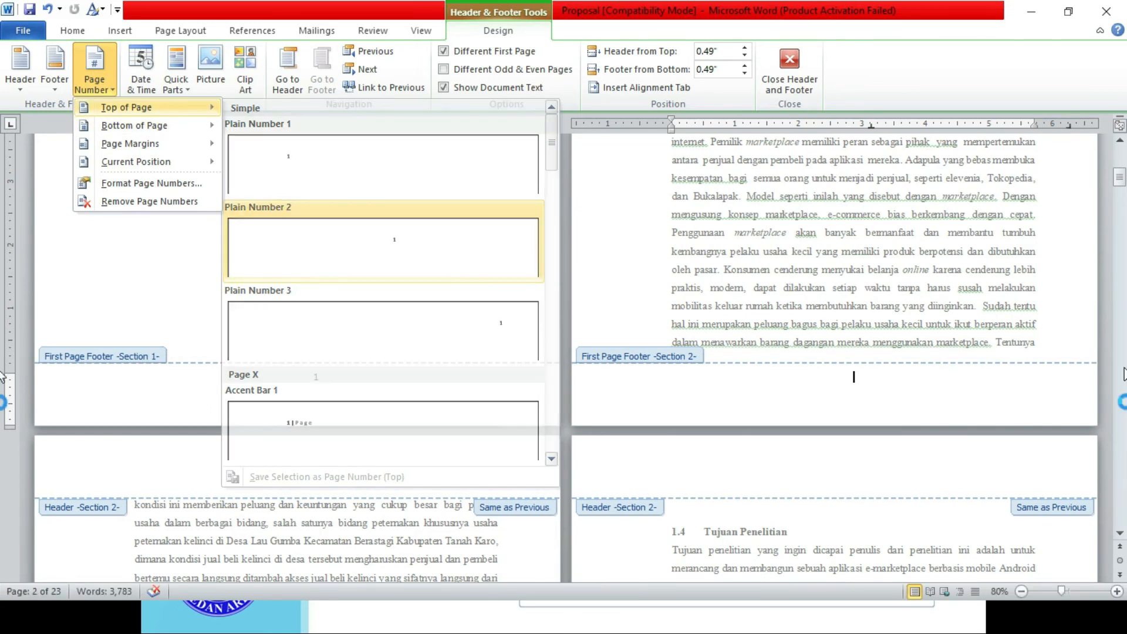
{"action": "left_click", "coordinate": [330, 263]}
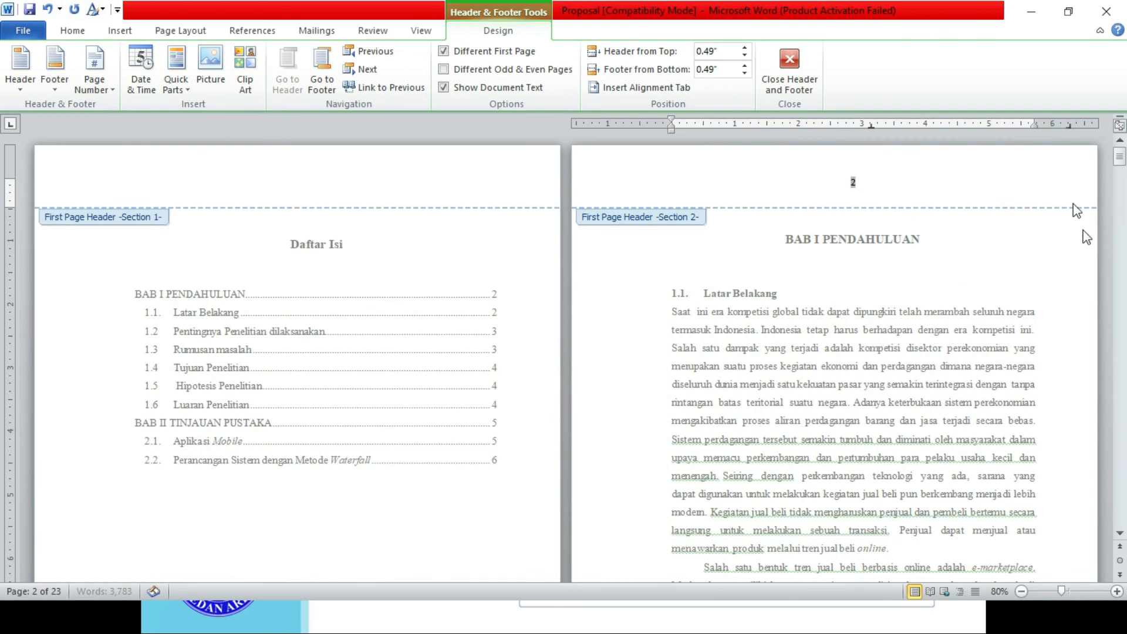
Add a Plain Number 2 page number to the Section 2 first page footer, below the BAB I PENDAHULUAN text.
{"action": "left_click_drag", "start_coordinate": [1121, 154], "coordinate": [1121, 175]}
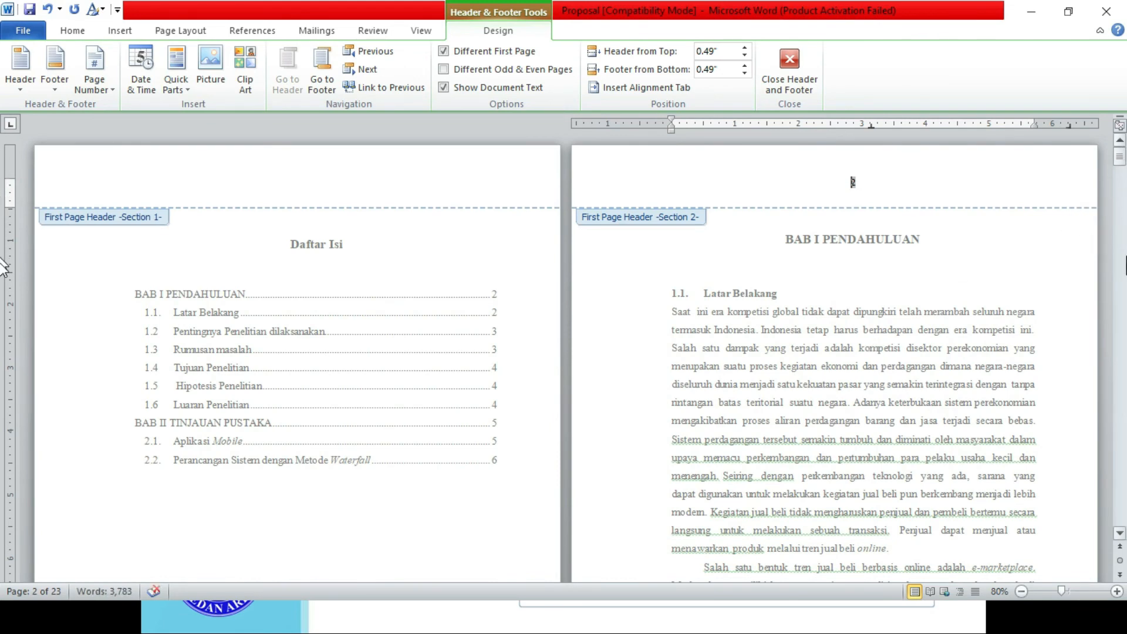
{"action": "left_click", "coordinate": [867, 420]}
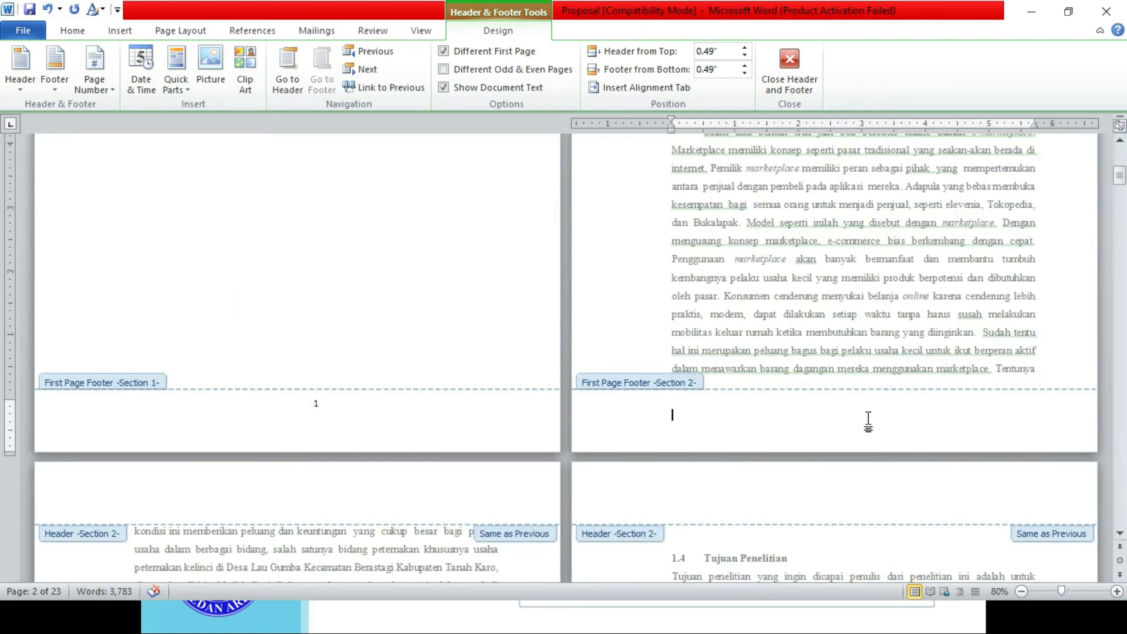
{"action": "left_click", "coordinate": [90, 95]}
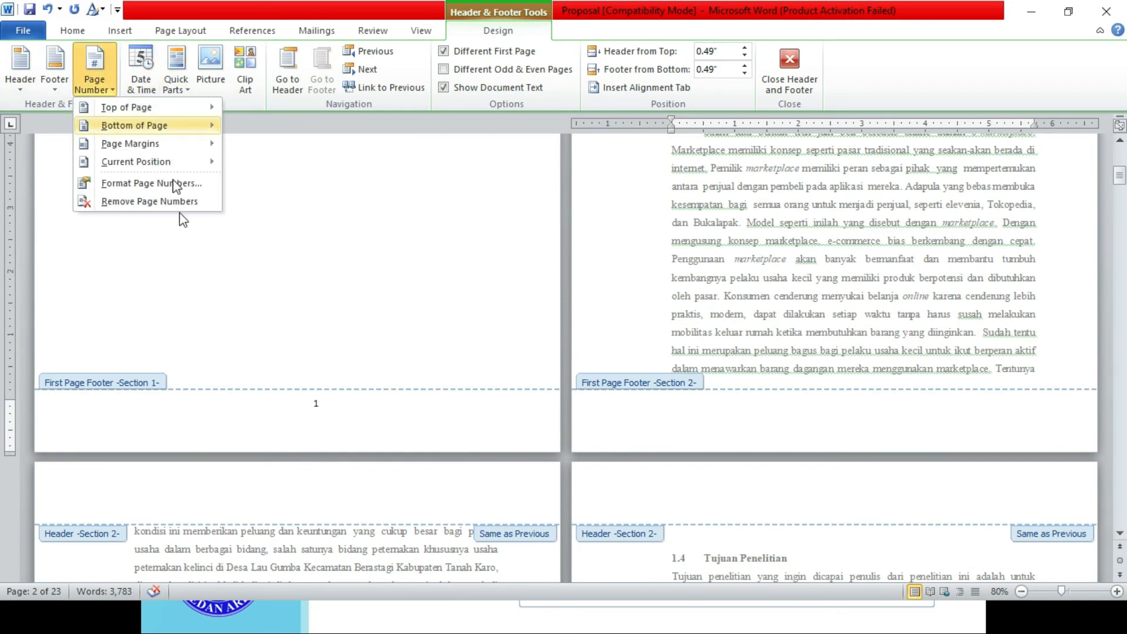
{"action": "mouse_move", "coordinate": [188, 126]}
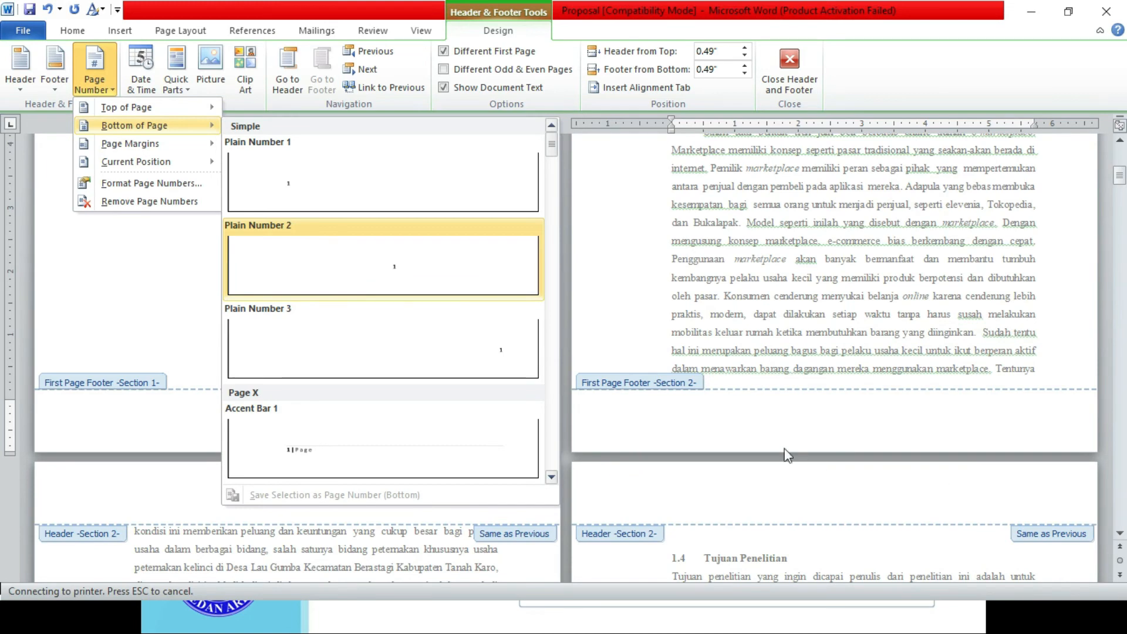
{"action": "key", "text": "Return"}
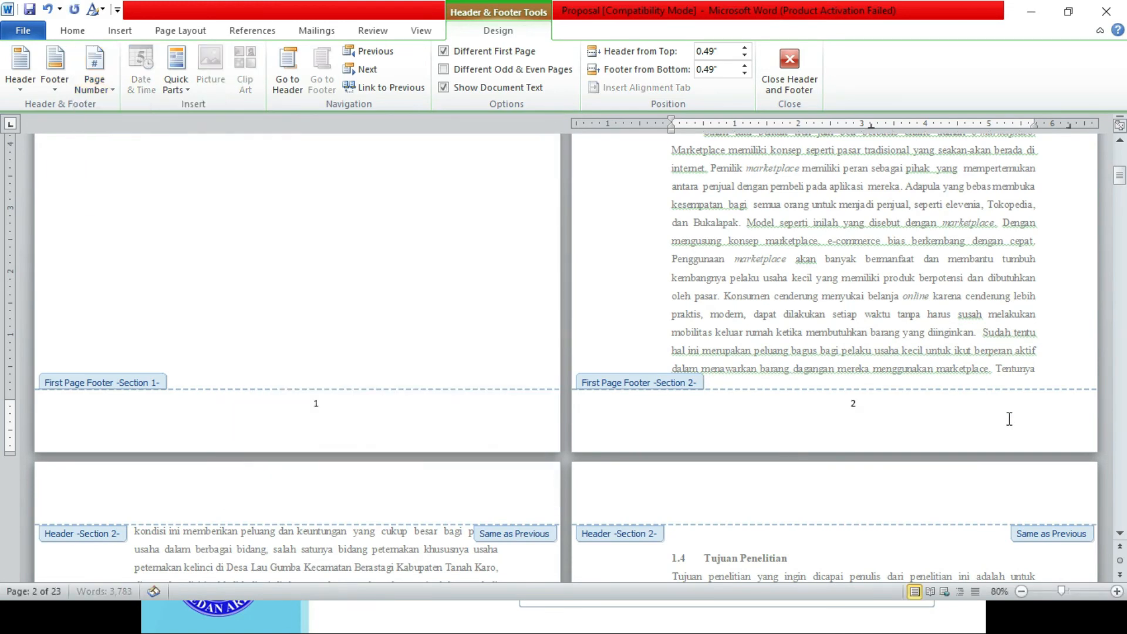
Delete the page number from the Section 2 first page header above BAB I PENDAHULUAN.
{"action": "scroll", "coordinate": [1116, 141], "scroll_direction": "up", "scroll_amount": 6}
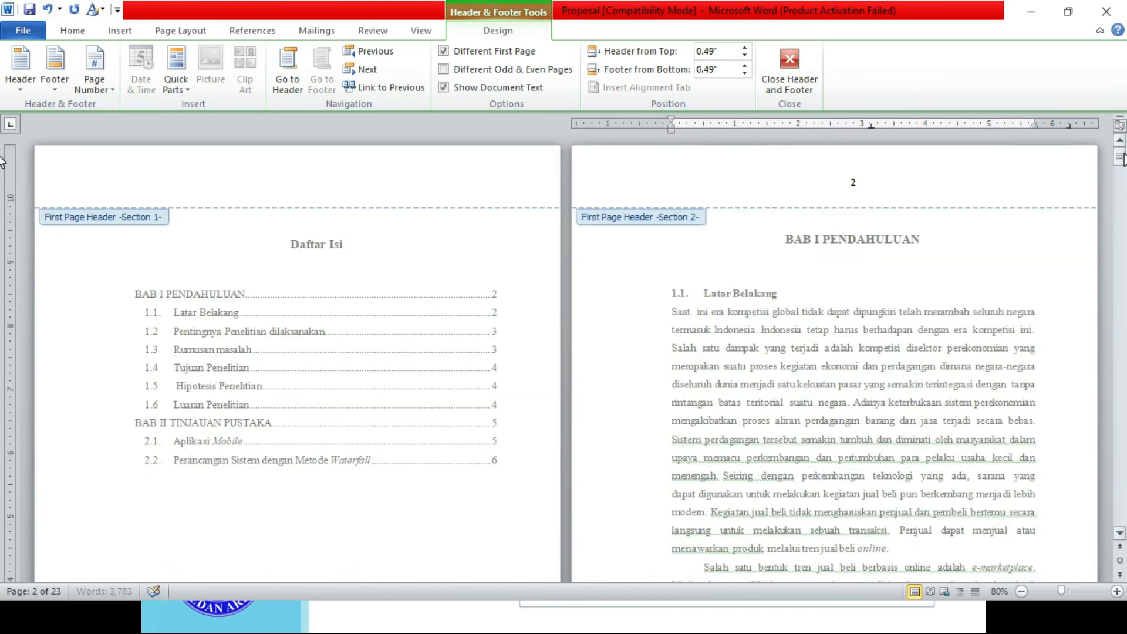
{"action": "left_click", "coordinate": [852, 185]}
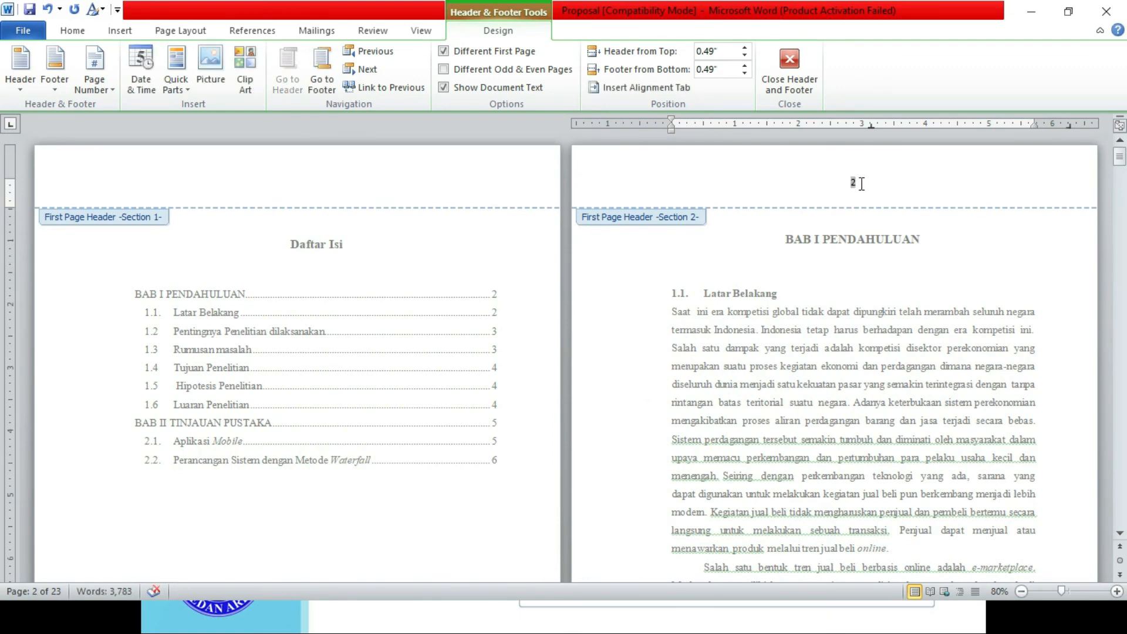
{"action": "key", "text": "Delete"}
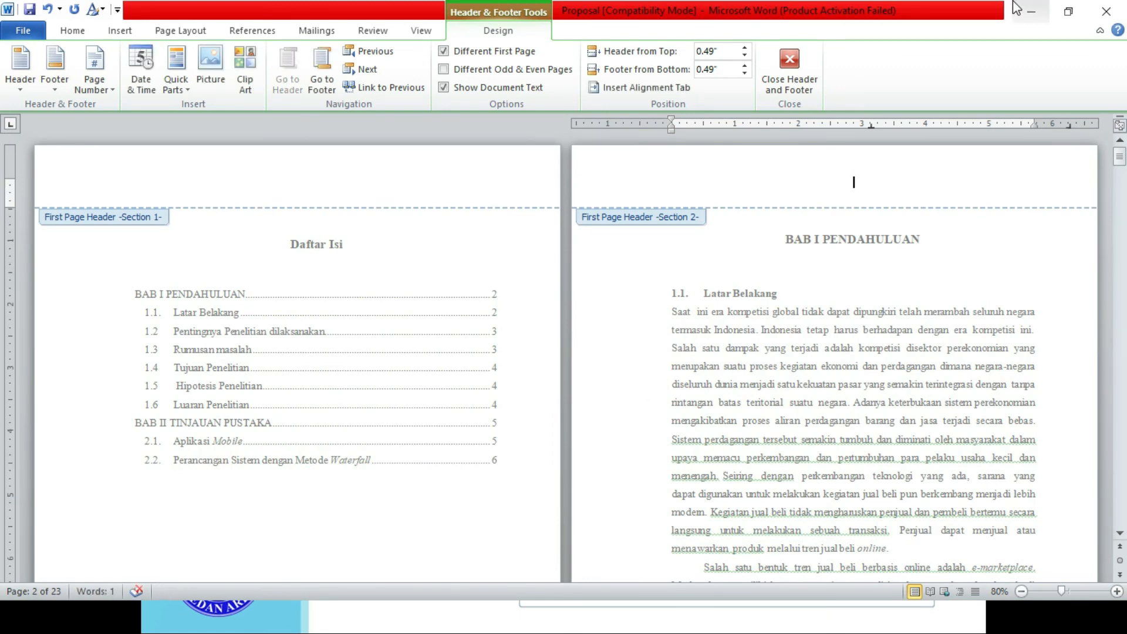
{"action": "scroll", "coordinate": [3, 434], "scroll_direction": "down", "scroll_amount": 10}
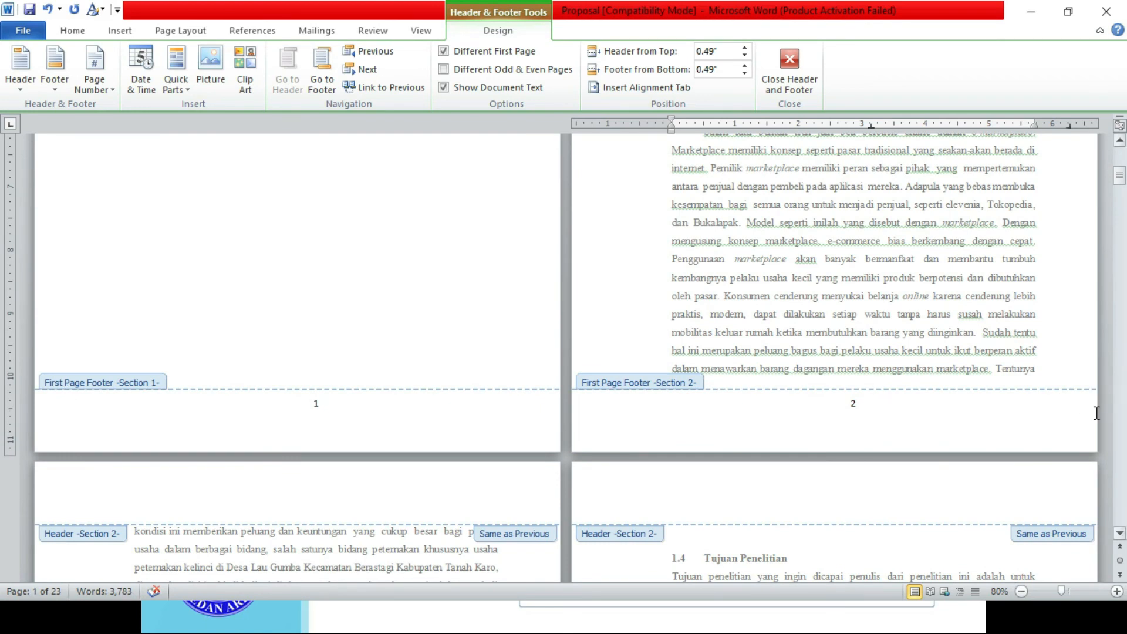
Review the footer page numbers on the pages of Section 2 and the first pages of Section 3, BAB II TINJAUAN PUSTAKA.
{"action": "scroll", "coordinate": [4, 425], "scroll_direction": "down", "scroll_amount": 8}
{"action": "scroll", "coordinate": [3, 434], "scroll_direction": "down", "scroll_amount": 15}
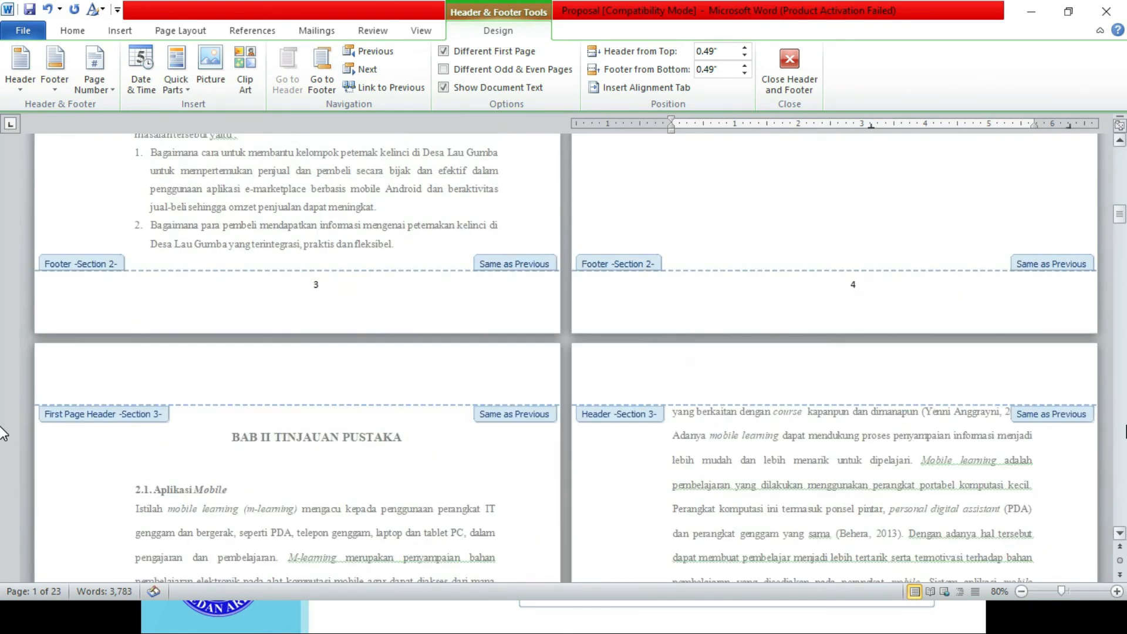
{"action": "scroll", "coordinate": [3, 435], "scroll_direction": "down", "scroll_amount": 6}
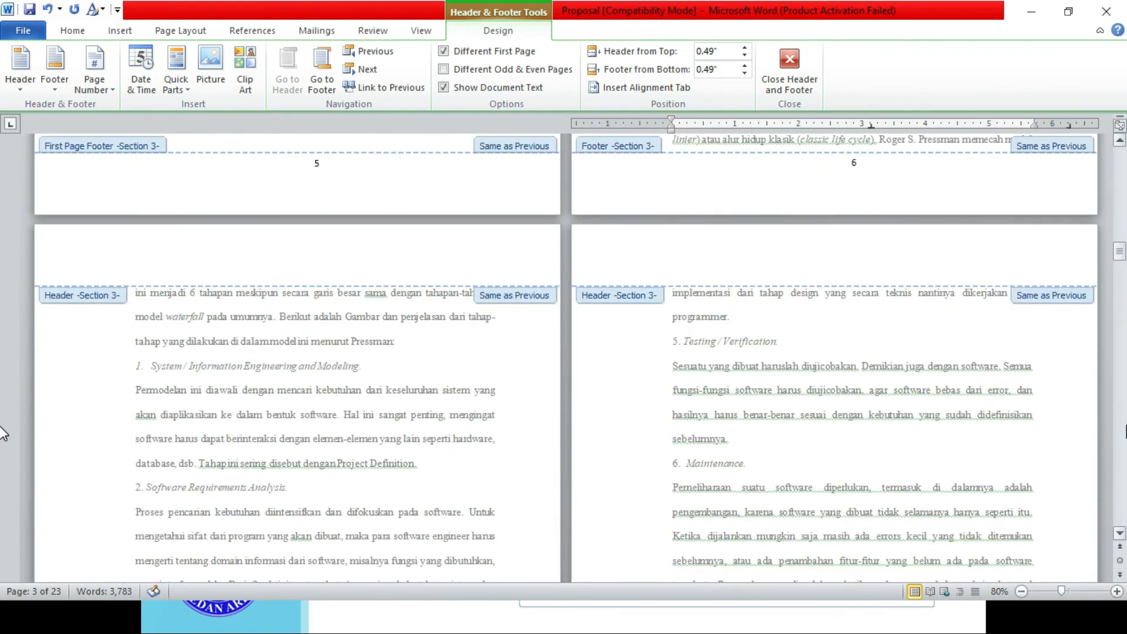
{"action": "scroll", "coordinate": [2, 447], "scroll_direction": "down", "scroll_amount": 10}
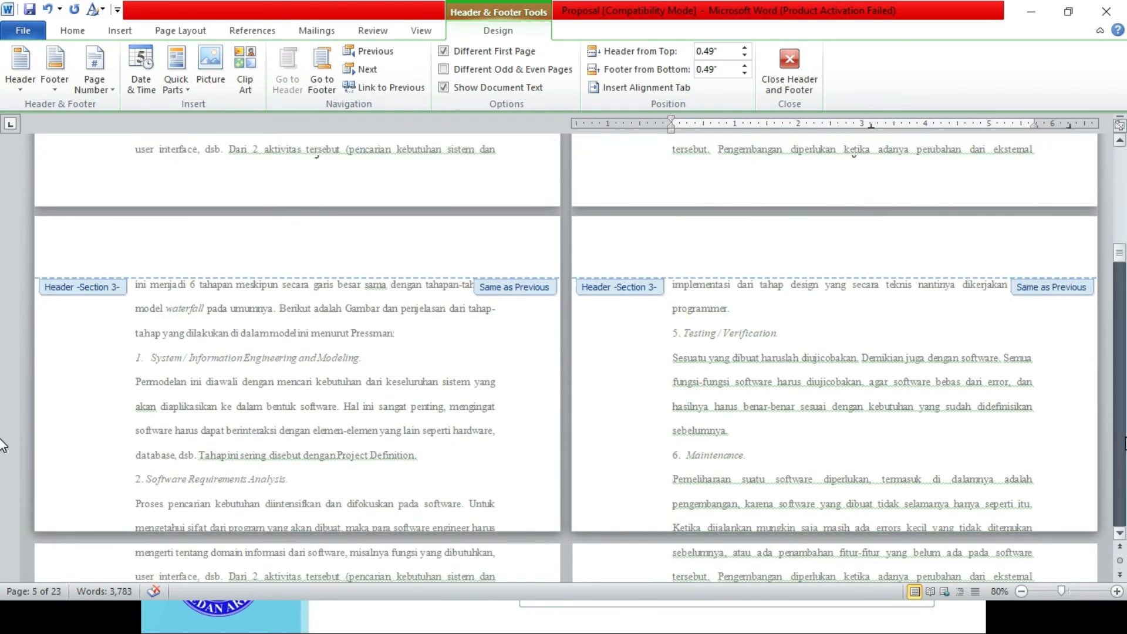
{"action": "scroll", "coordinate": [3, 177], "scroll_direction": "up", "scroll_amount": 6}
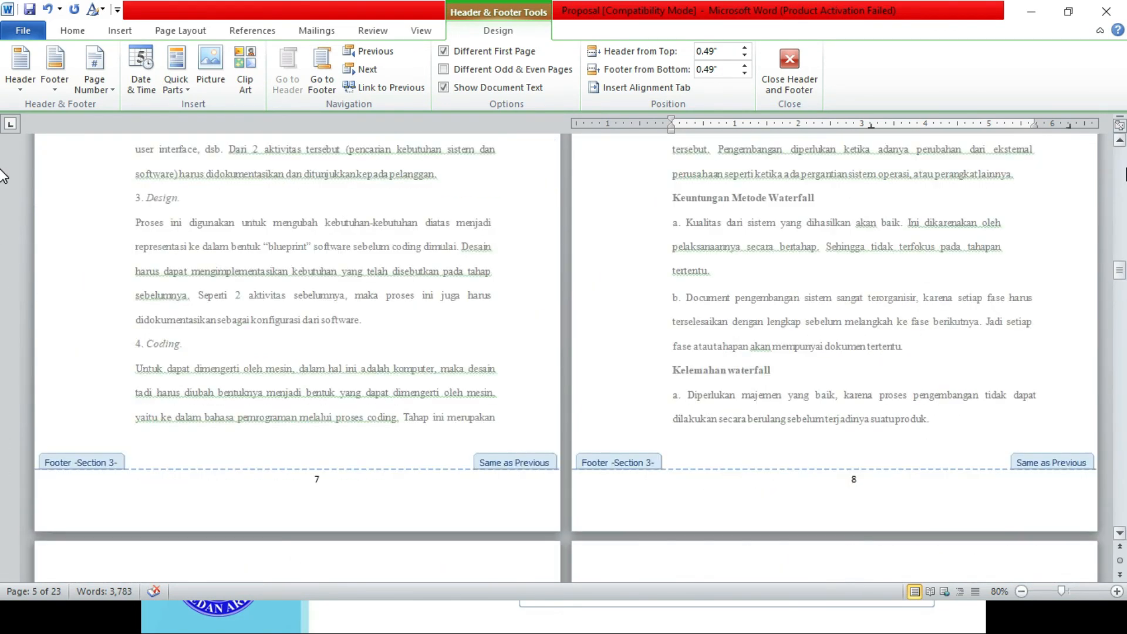
{"action": "left_click", "coordinate": [1022, 591]}
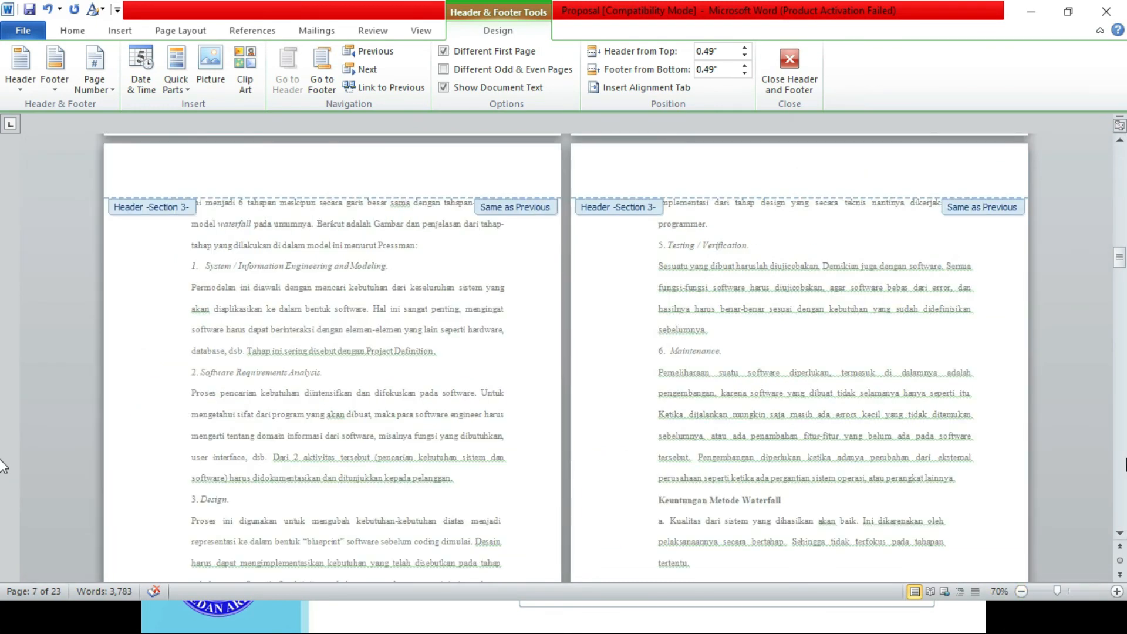
{"action": "left_click", "coordinate": [1022, 591]}
{"action": "left_click", "coordinate": [1021, 591]}
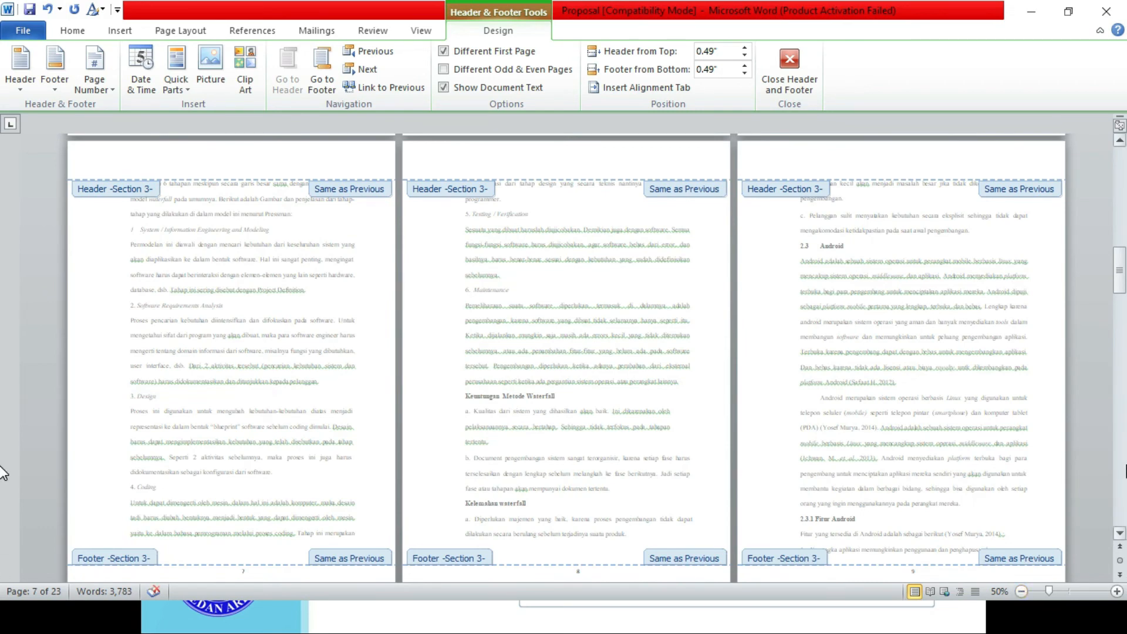
{"action": "scroll", "coordinate": [3, 472], "scroll_direction": "down", "scroll_amount": 10}
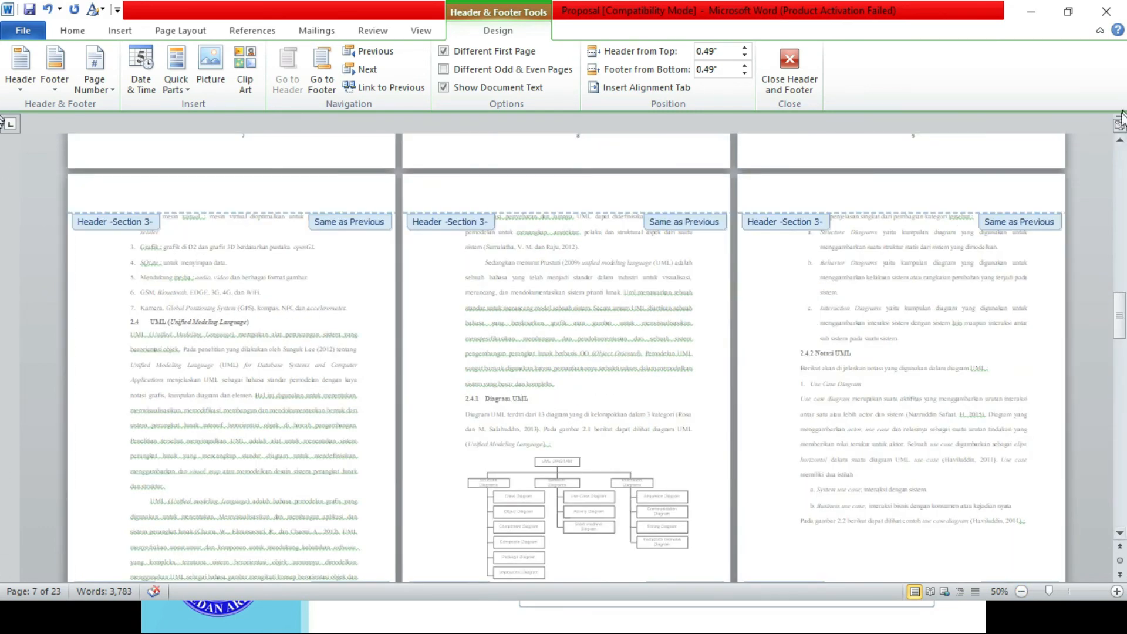
{"action": "left_click_drag", "start_coordinate": [1120, 317], "coordinate": [1122, 306]}
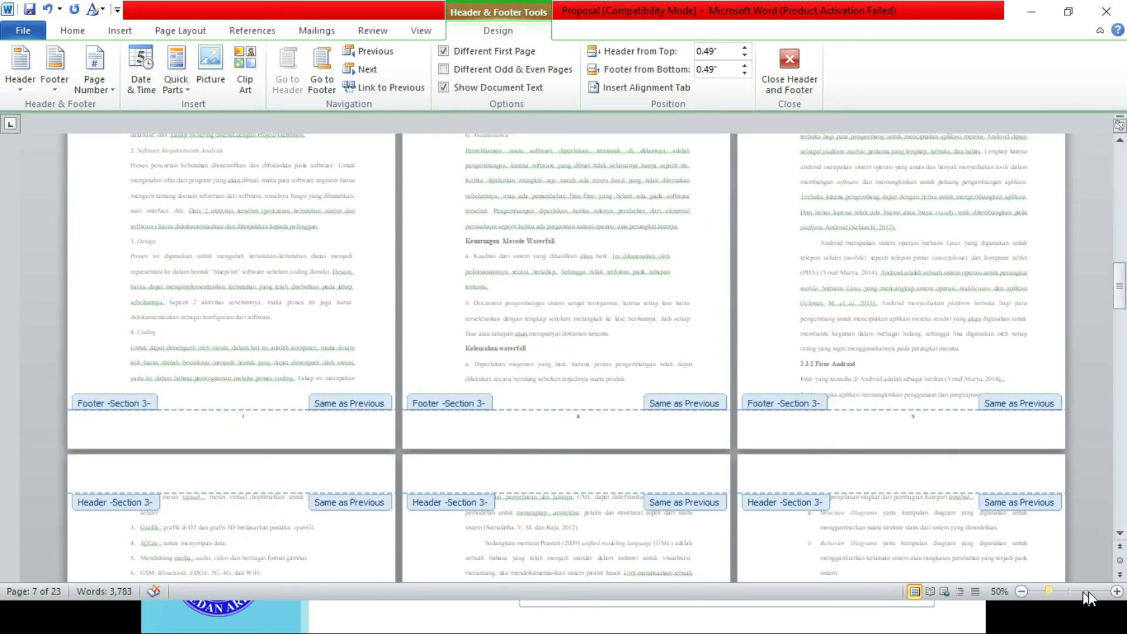
{"action": "left_click", "coordinate": [1116, 591]}
{"action": "left_click", "coordinate": [1117, 591]}
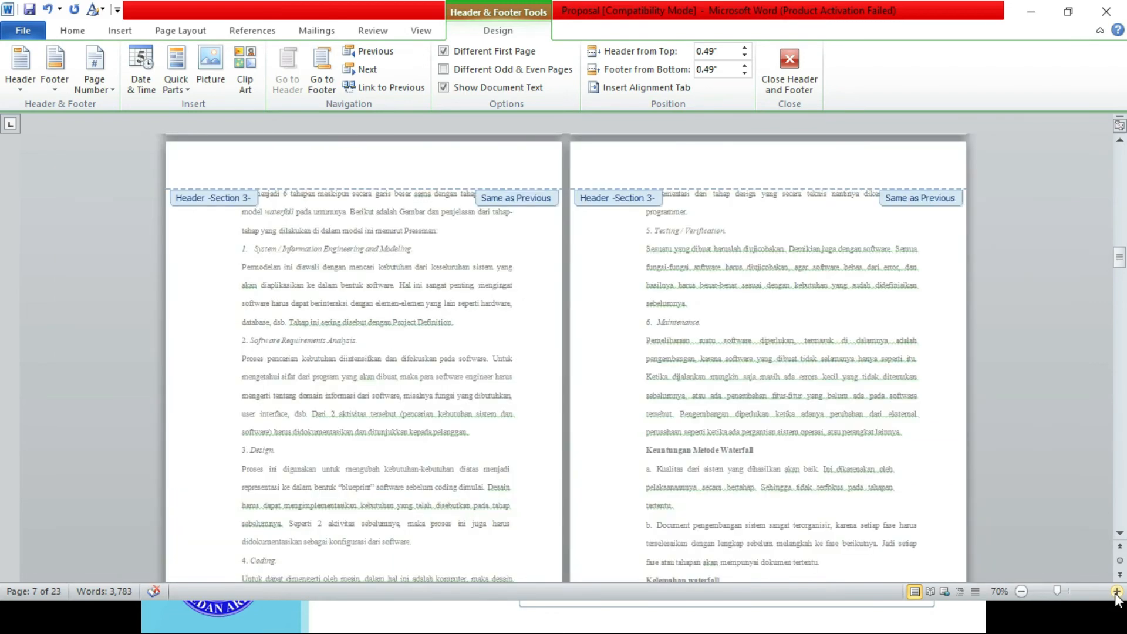
{"action": "left_click", "coordinate": [1117, 591]}
Check the footer page numbers through the rest of Section 3 and all of Section 4, up to the Road Map Penelitian page.
{"action": "scroll", "coordinate": [2, 485], "scroll_direction": "down", "scroll_amount": 10}
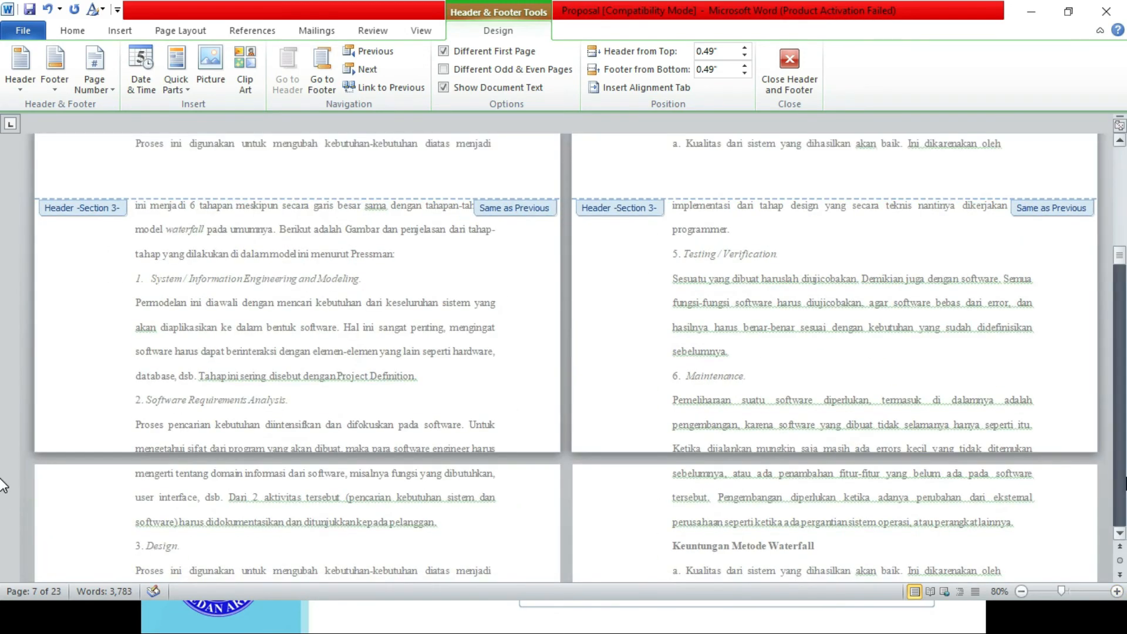
{"action": "scroll", "coordinate": [2, 485], "scroll_direction": "down", "scroll_amount": 10}
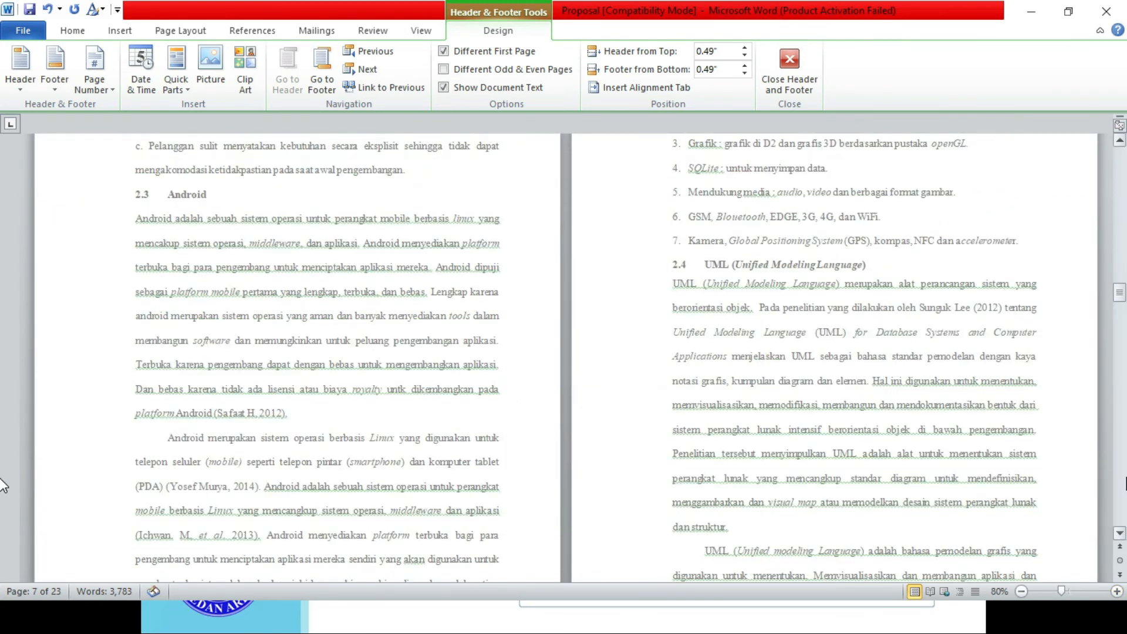
{"action": "scroll", "coordinate": [2, 484], "scroll_direction": "down", "scroll_amount": 10}
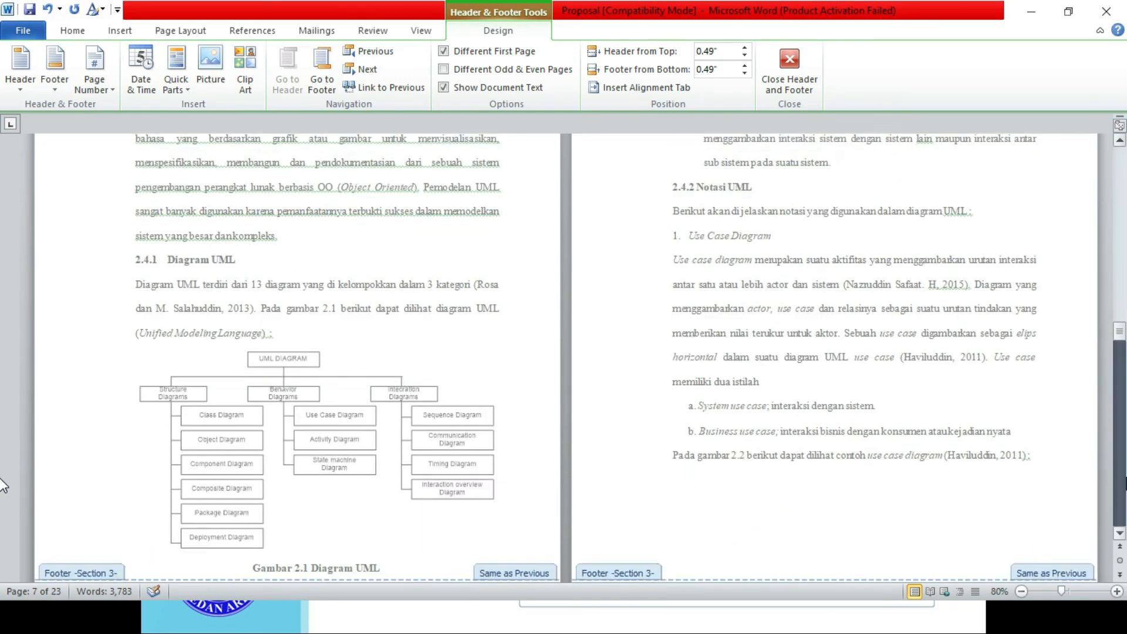
{"action": "scroll", "coordinate": [2, 485], "scroll_direction": "down", "scroll_amount": 20}
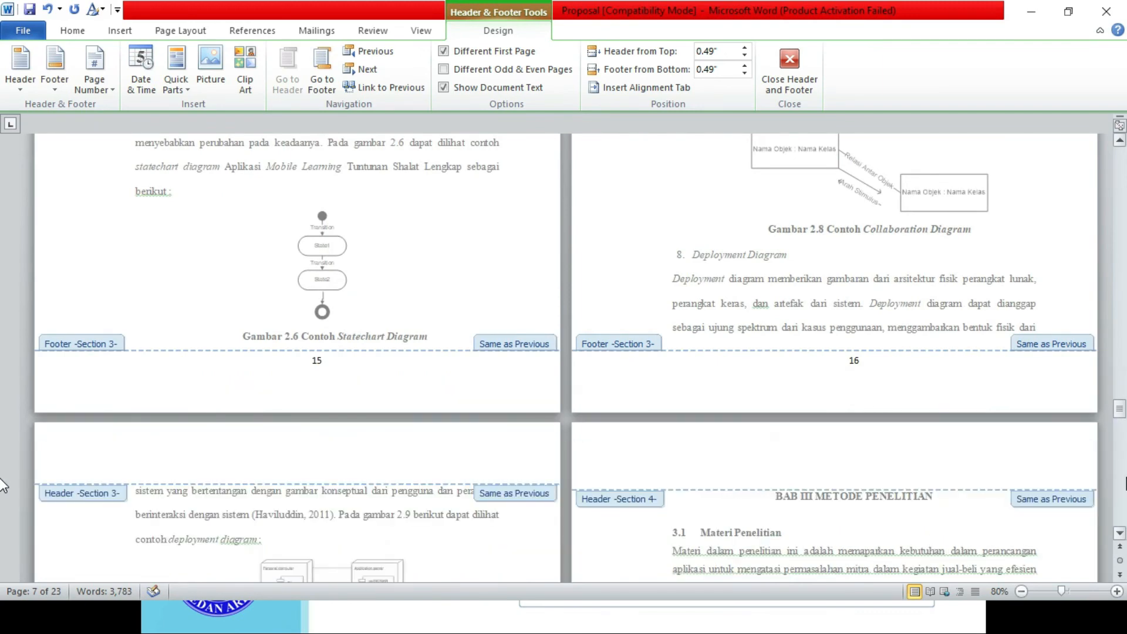
{"action": "scroll", "coordinate": [2, 485], "scroll_direction": "down", "scroll_amount": 1}
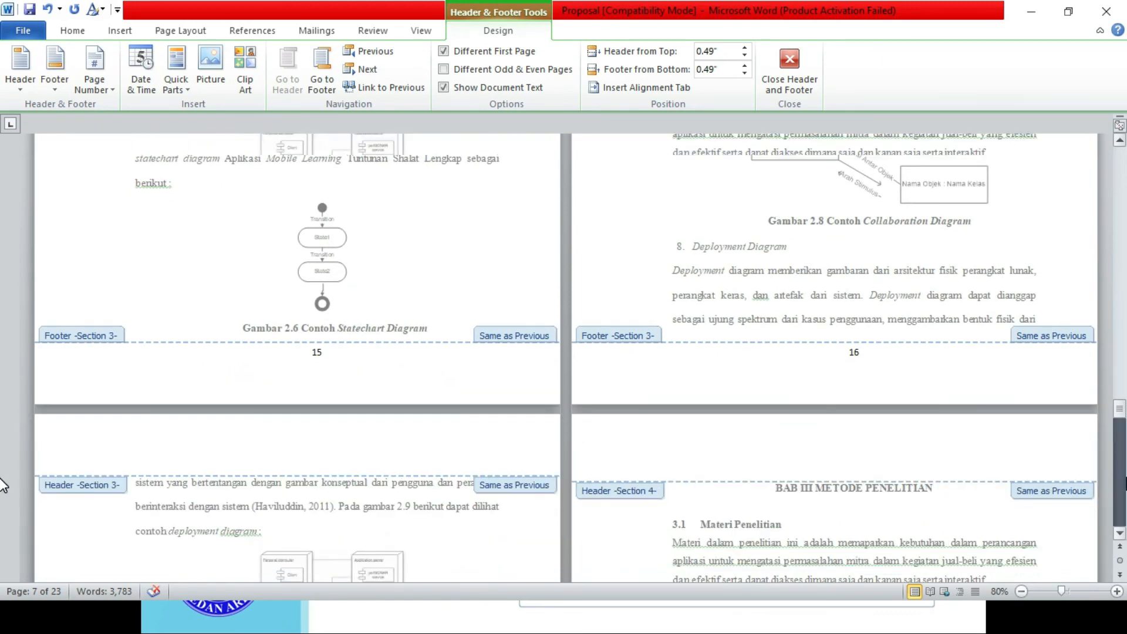
{"action": "scroll", "coordinate": [1, 485], "scroll_direction": "down", "scroll_amount": 20}
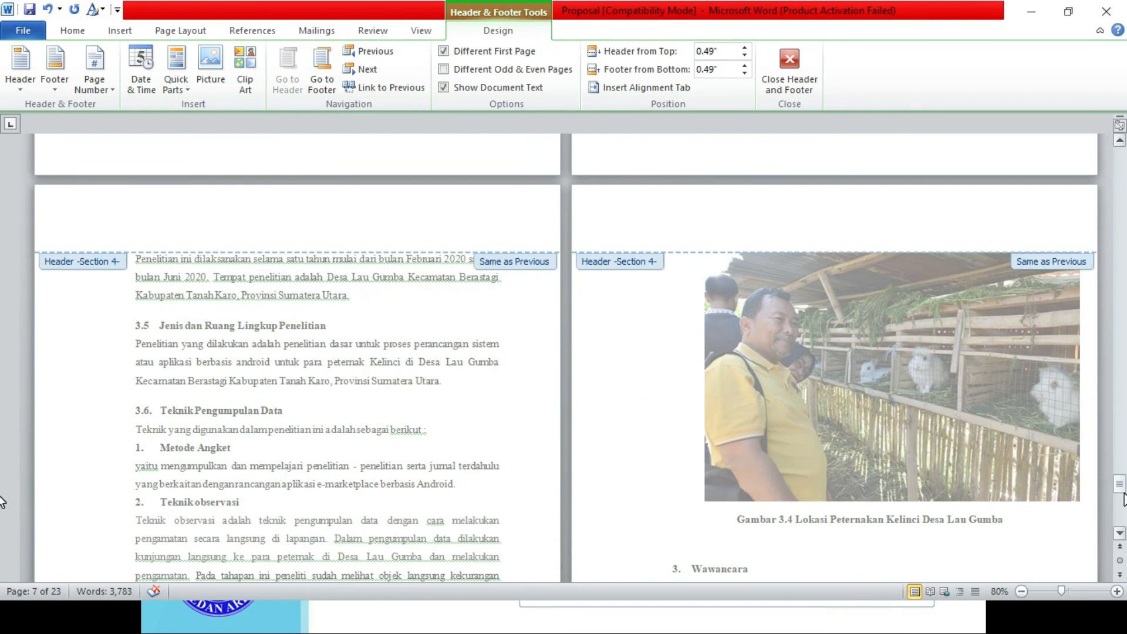
{"action": "scroll", "coordinate": [2, 505], "scroll_direction": "down", "scroll_amount": 7}
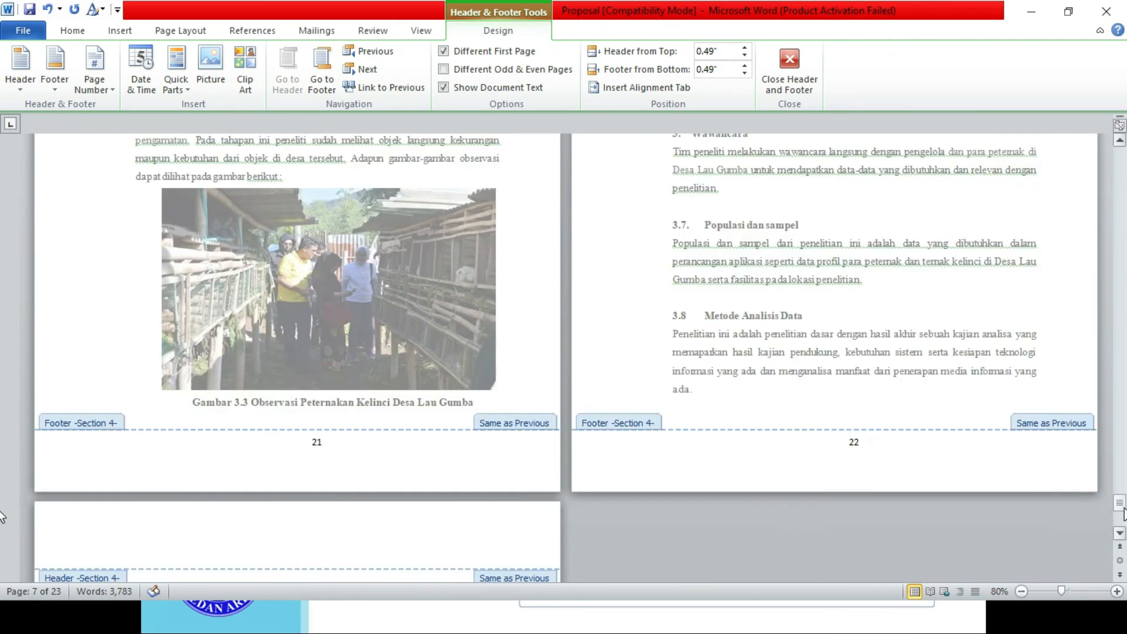
{"action": "scroll", "coordinate": [2, 522], "scroll_direction": "down", "scroll_amount": 5}
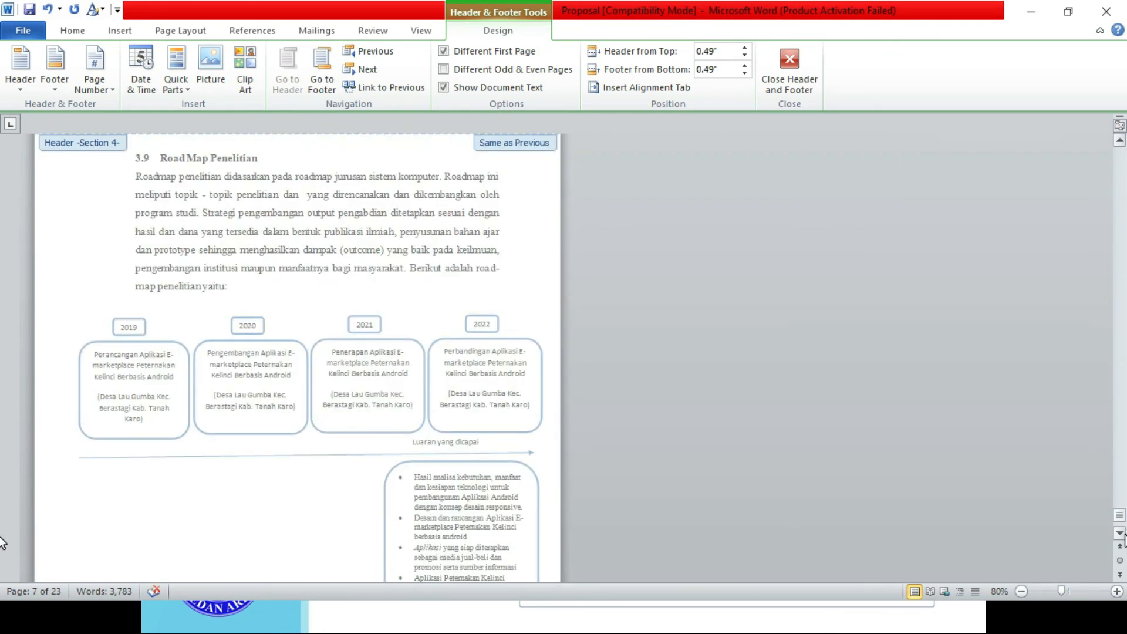
{"action": "scroll", "coordinate": [2, 545], "scroll_direction": "down", "scroll_amount": 5}
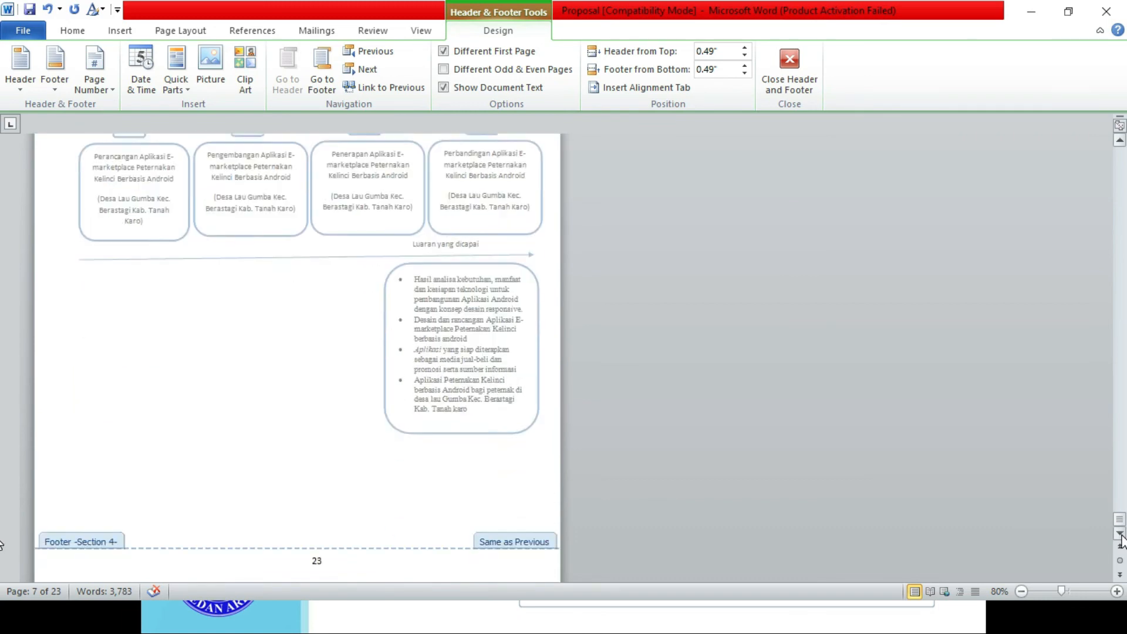
Compare the first page headers and footers of the Daftar Isi page and the BAB I PENDAHULUAN page.
{"action": "left_click_drag", "start_coordinate": [1122, 521], "coordinate": [1121, 156]}
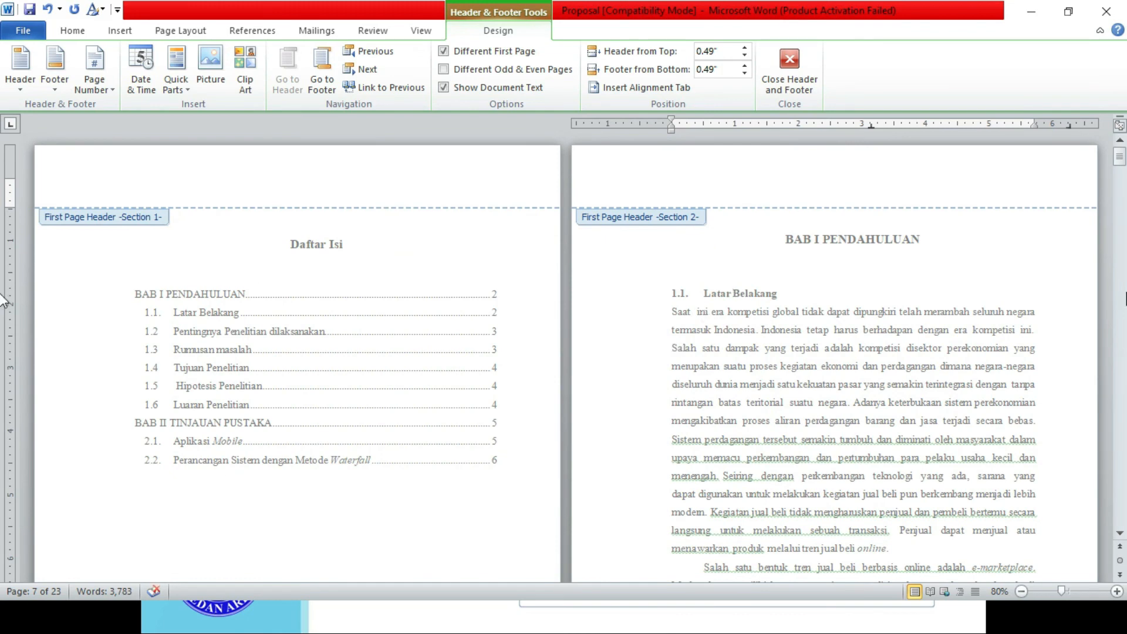
{"action": "scroll", "coordinate": [532, 354], "scroll_direction": "down", "scroll_amount": 7}
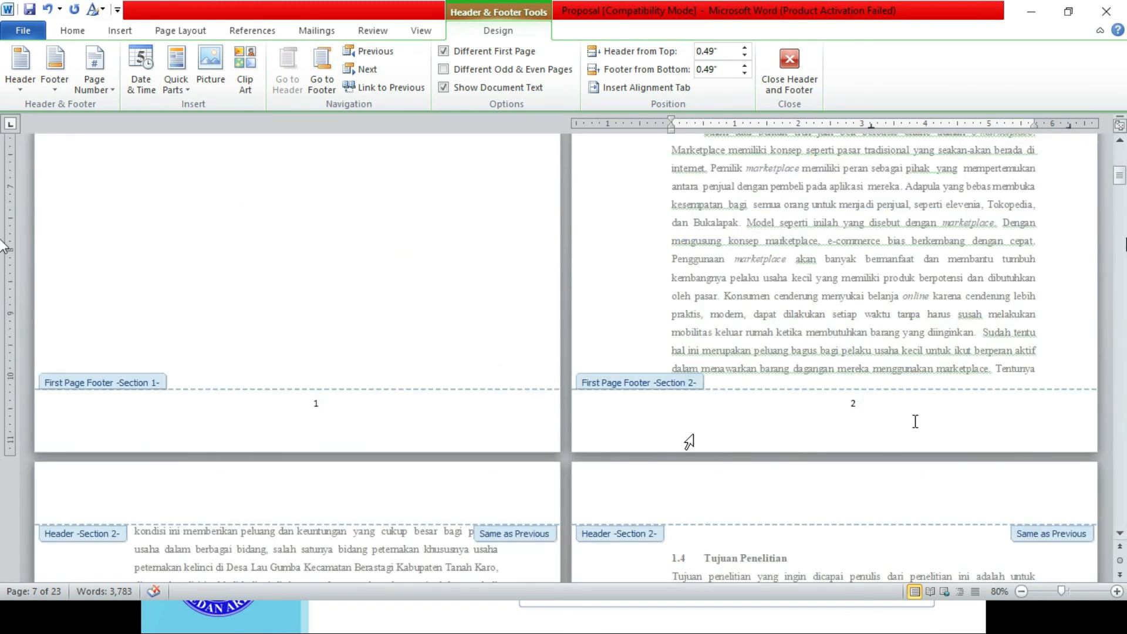
{"action": "left_click", "coordinate": [1122, 157]}
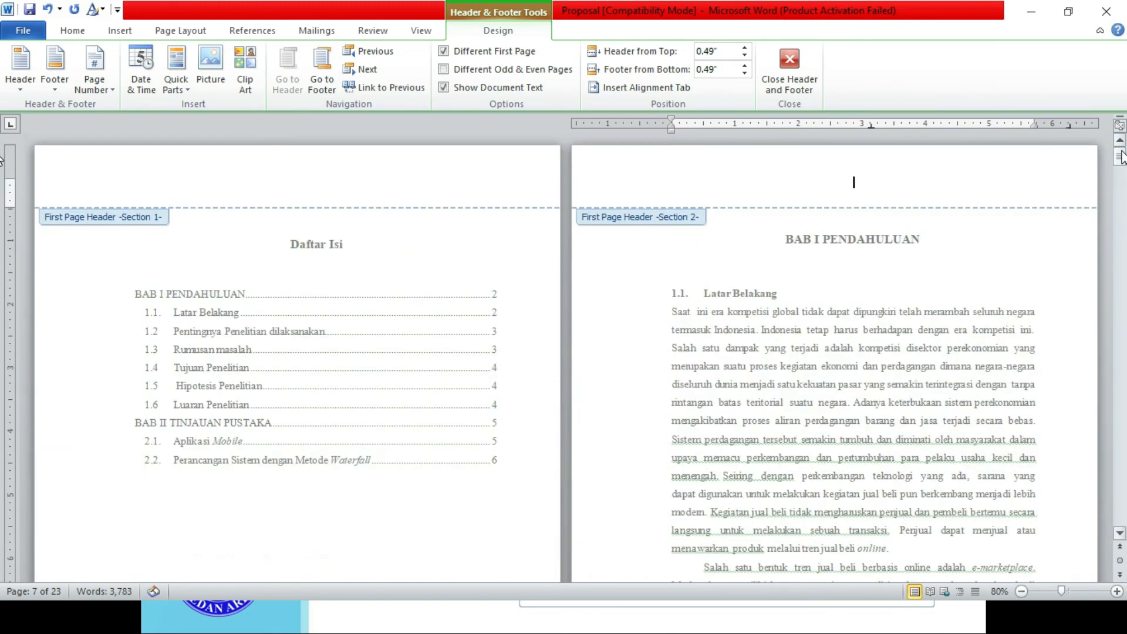
{"action": "left_click", "coordinate": [1123, 477]}
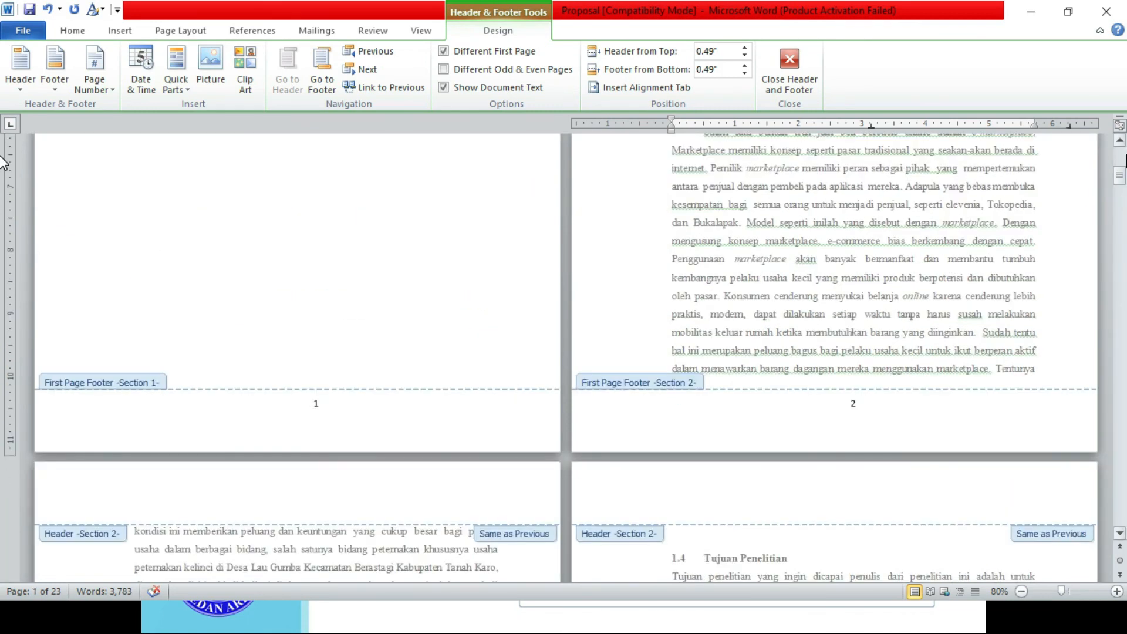
{"action": "left_click", "coordinate": [1126, 155]}
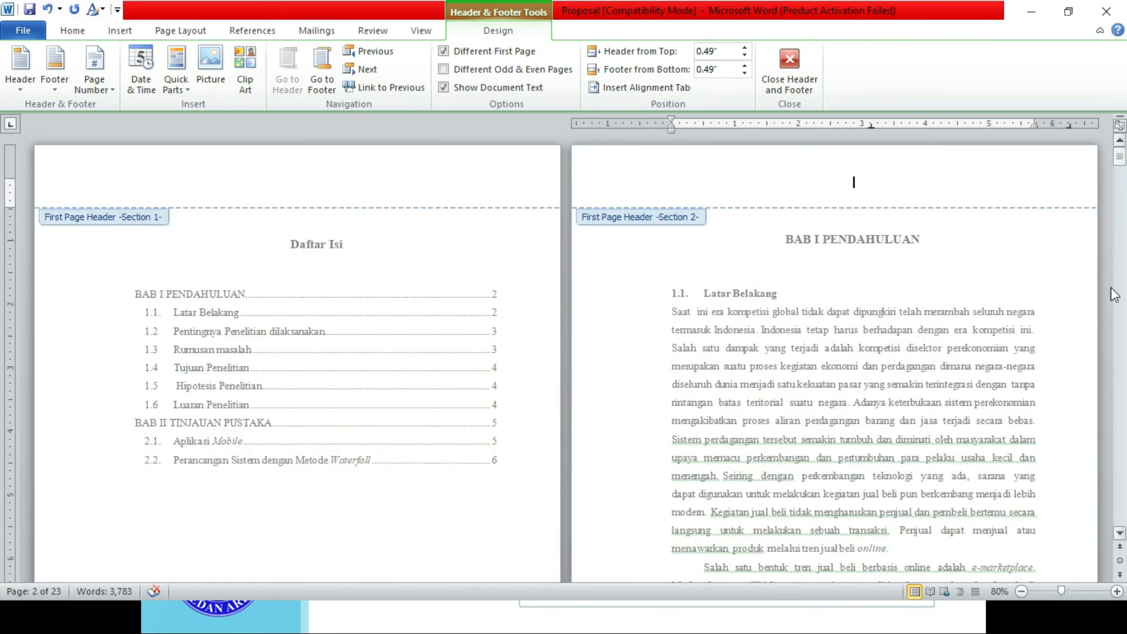
{"action": "left_click", "coordinate": [1126, 364]}
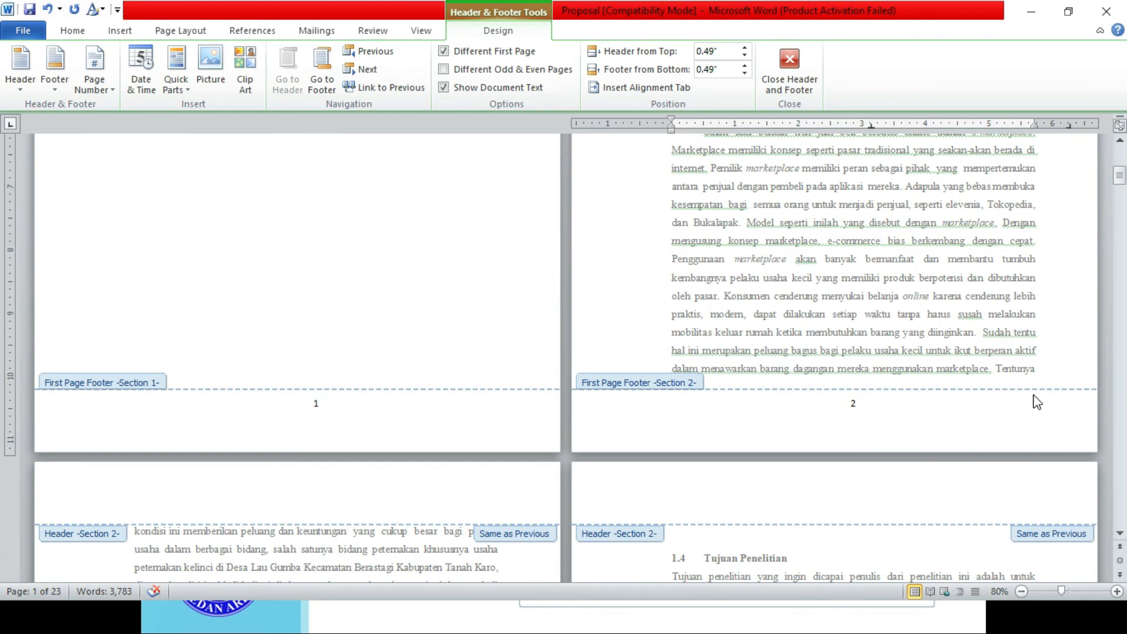
Format the Daftar Isi footer's page number in Section 1 as i, ii, iii, ... with numbering starting at i.
{"action": "left_click", "coordinate": [319, 407]}
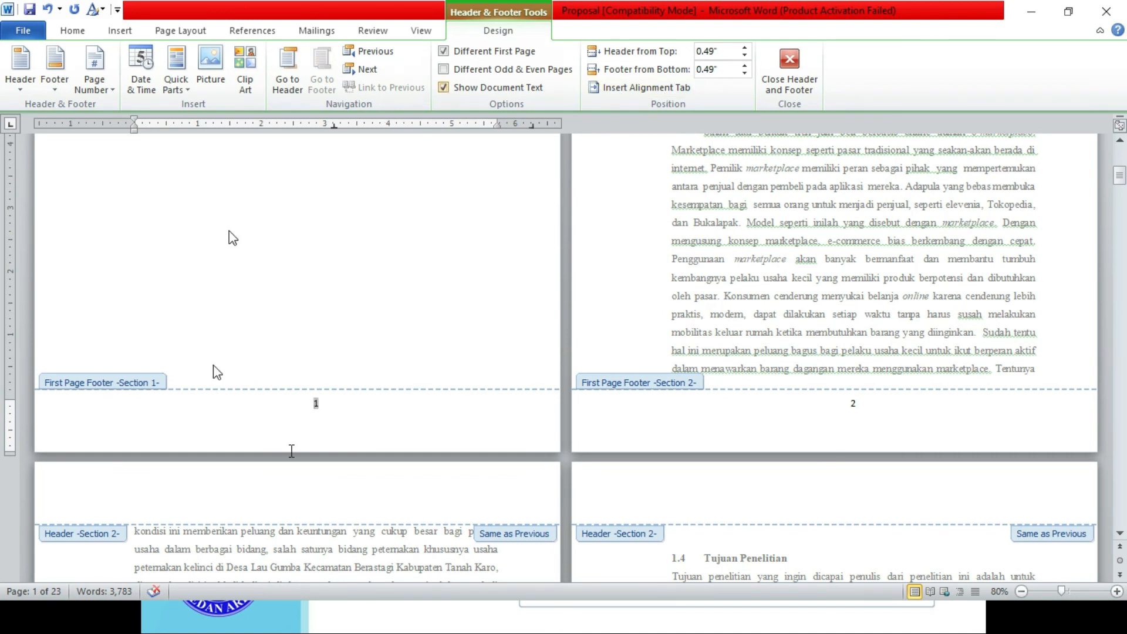
{"action": "right_click", "coordinate": [317, 405]}
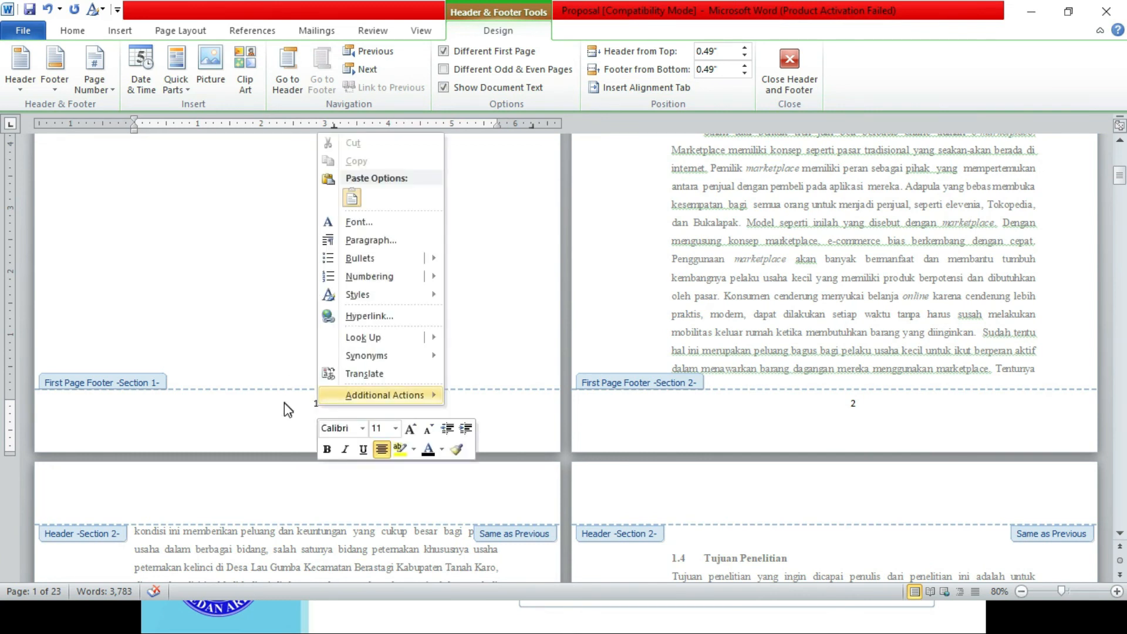
{"action": "left_click", "coordinate": [322, 406]}
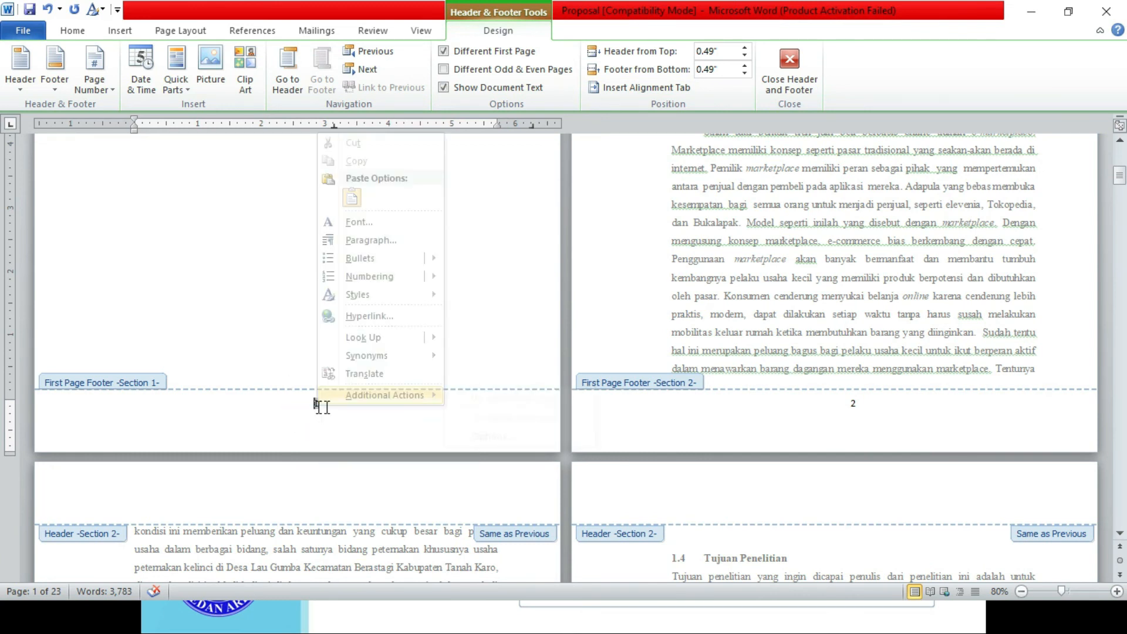
{"action": "right_click", "coordinate": [317, 404]}
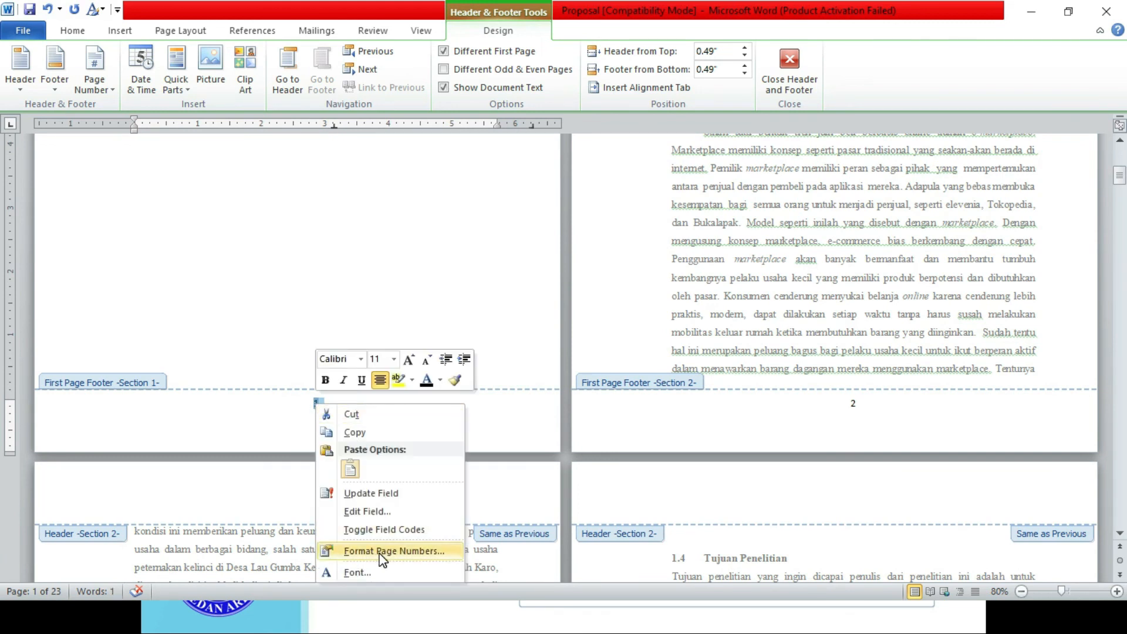
{"action": "left_click", "coordinate": [105, 94]}
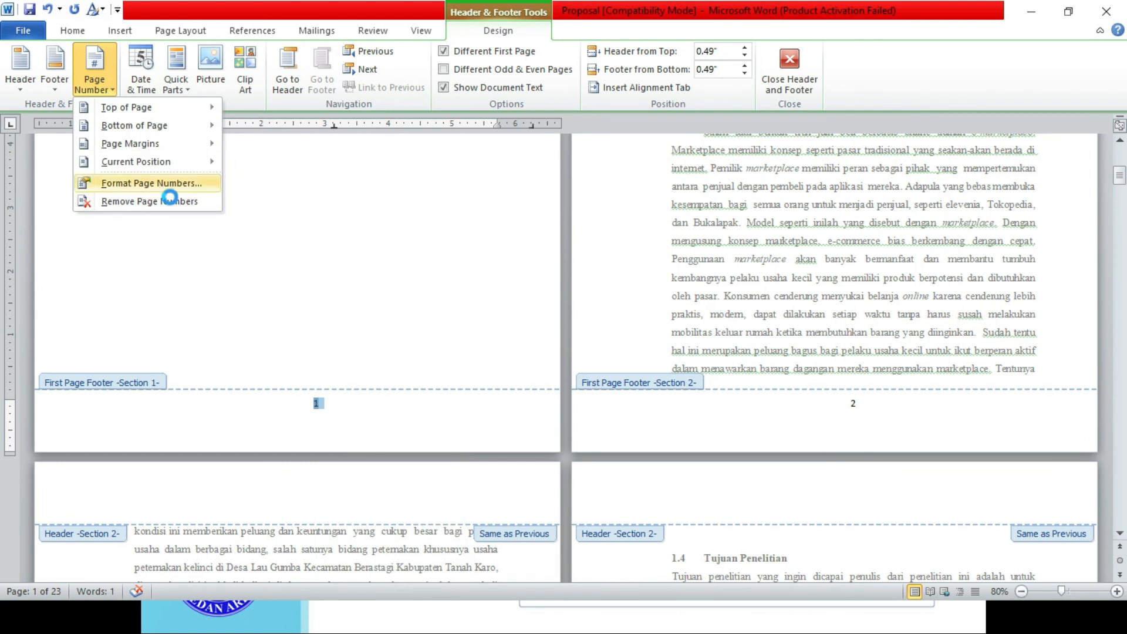
{"action": "left_click", "coordinate": [169, 184]}
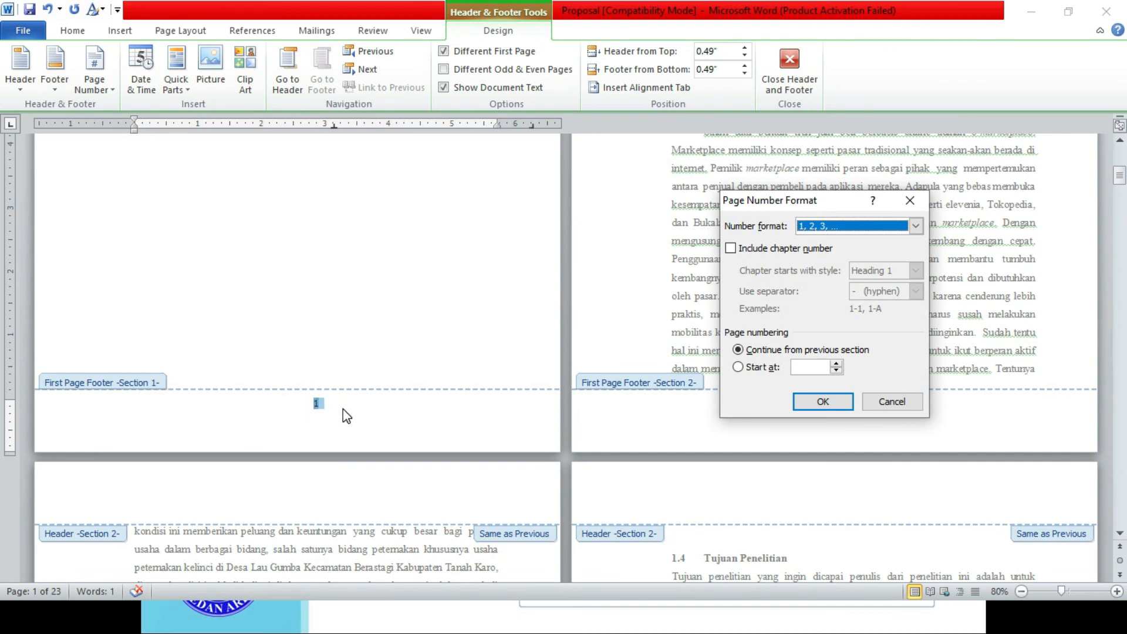
{"action": "left_click_drag", "start_coordinate": [833, 201], "coordinate": [502, 183]}
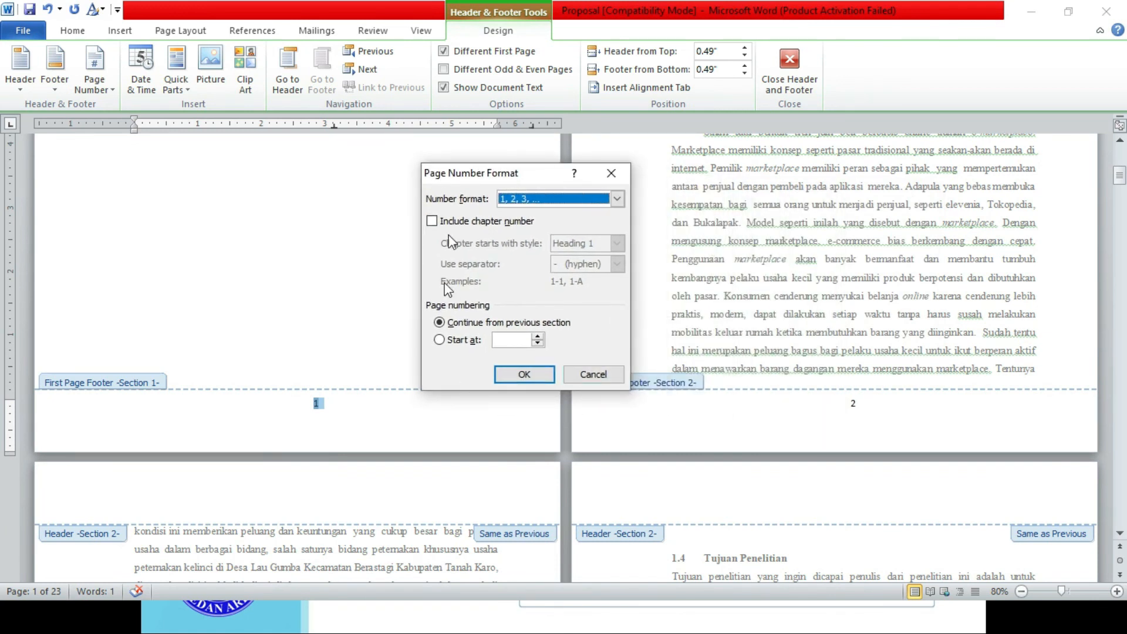
{"action": "left_click", "coordinate": [527, 202]}
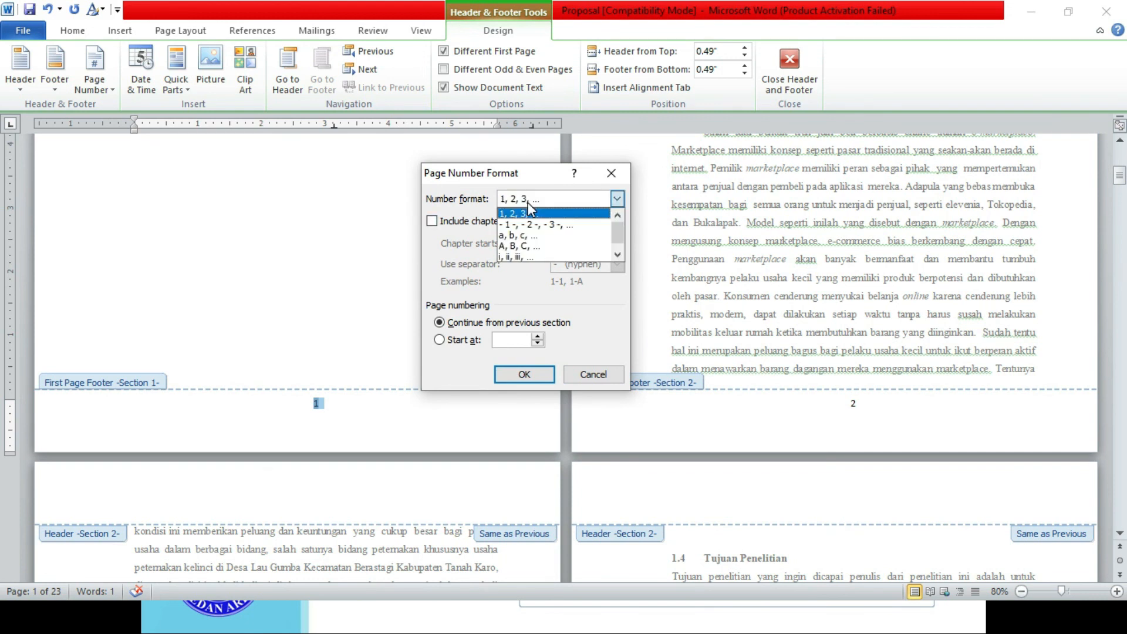
{"action": "left_click", "coordinate": [533, 257]}
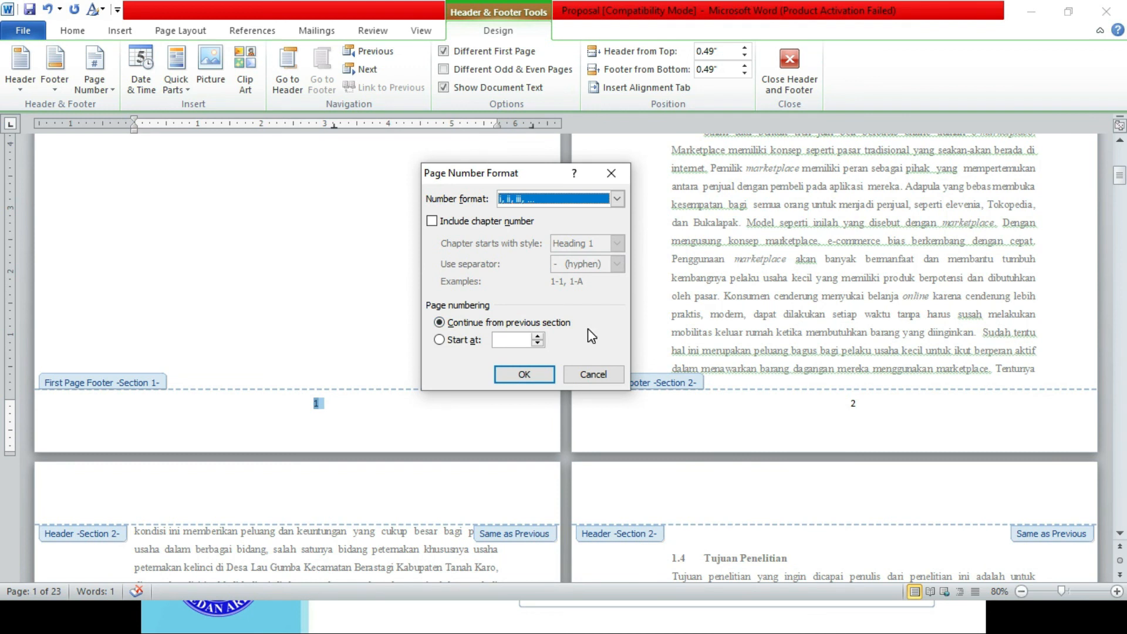
{"action": "left_click", "coordinate": [470, 341]}
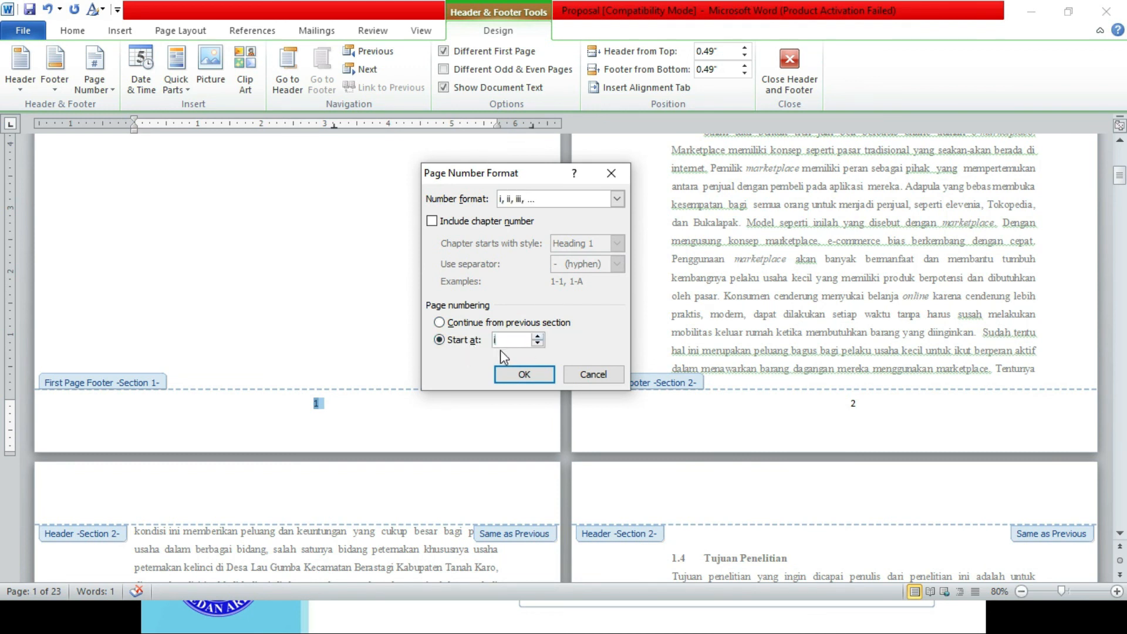
{"action": "left_click", "coordinate": [520, 377]}
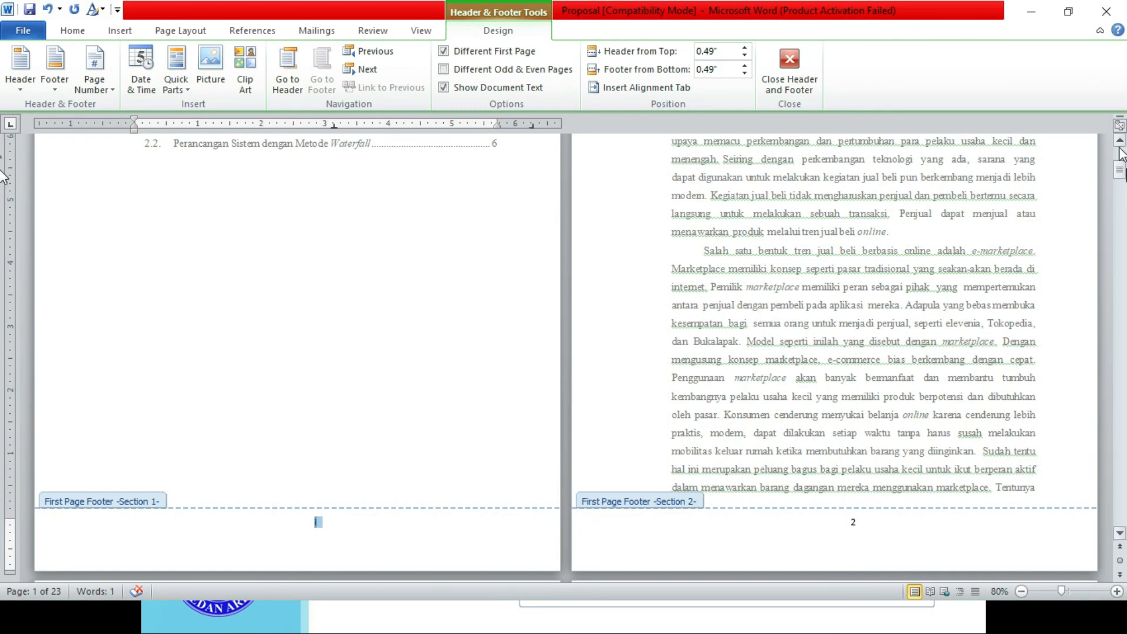
Compare the first page footer numbers of the Daftar Isi page in Section 1 and the BAB I page in Section 2.
{"action": "scroll", "coordinate": [3, 388], "scroll_direction": "up", "scroll_amount": 1}
{"action": "scroll", "coordinate": [3, 399], "scroll_direction": "up", "scroll_amount": 1}
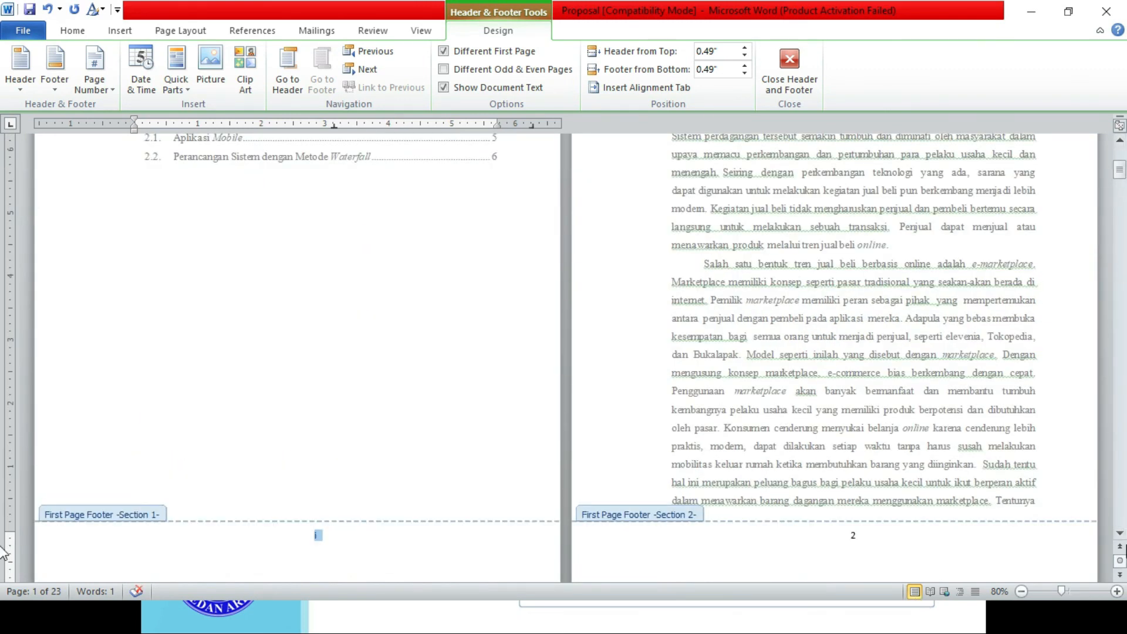
{"action": "scroll", "coordinate": [867, 525], "scroll_direction": "down", "scroll_amount": 1}
{"action": "left_click", "coordinate": [866, 525]}
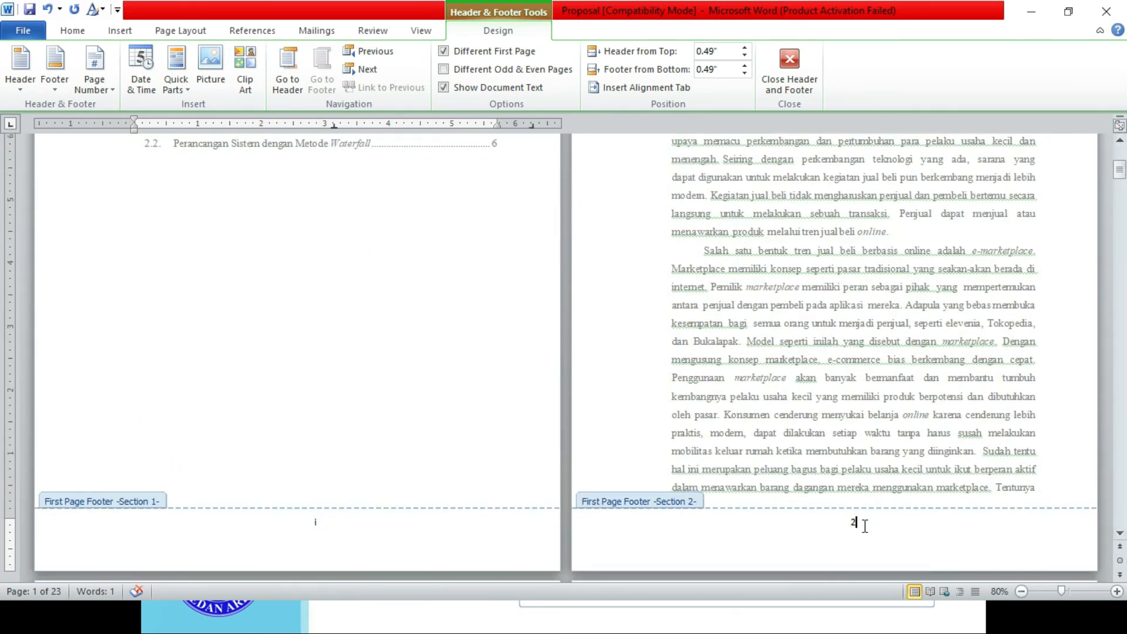
{"action": "left_click", "coordinate": [317, 523]}
{"action": "left_click", "coordinate": [856, 524]}
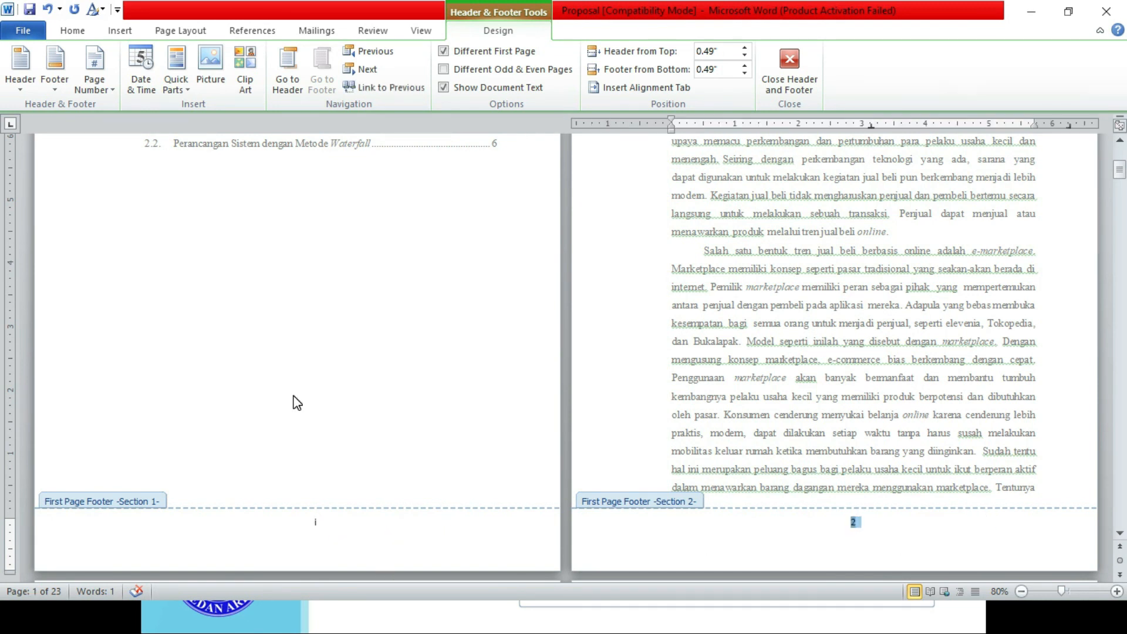
{"action": "scroll", "coordinate": [297, 403], "scroll_direction": "down", "scroll_amount": 2}
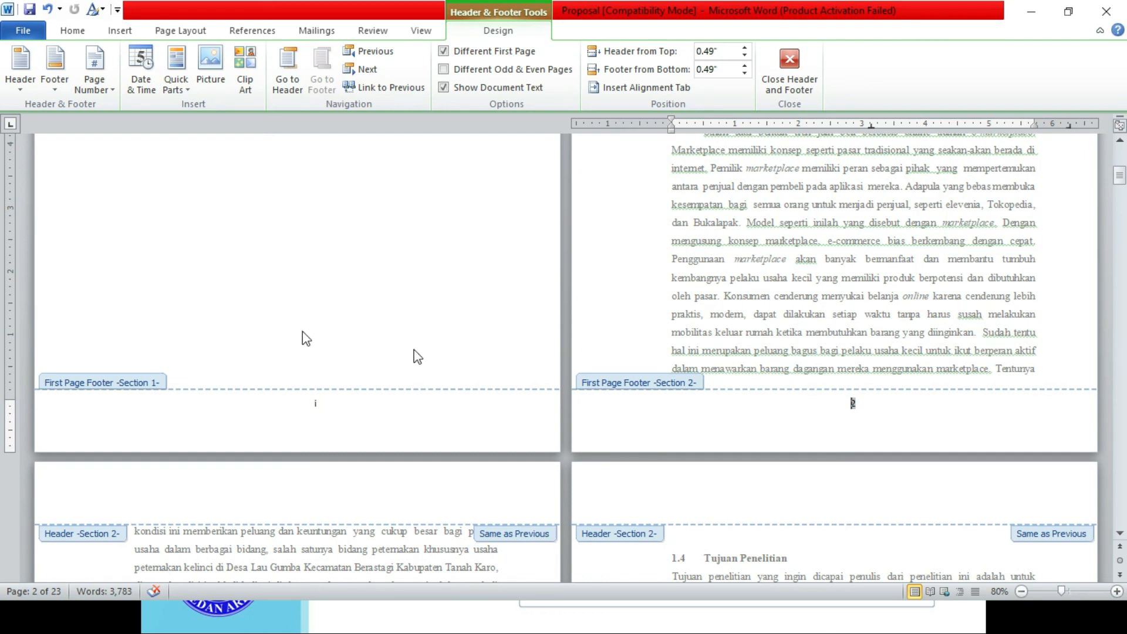
{"action": "left_click", "coordinate": [930, 411]}
Check the footer page numbers from the rest of Section 2 through Section 3 and into the BAB III METODE PENELITIAN pages of Section 4.
{"action": "scroll", "coordinate": [3, 432], "scroll_direction": "down", "scroll_amount": 8}
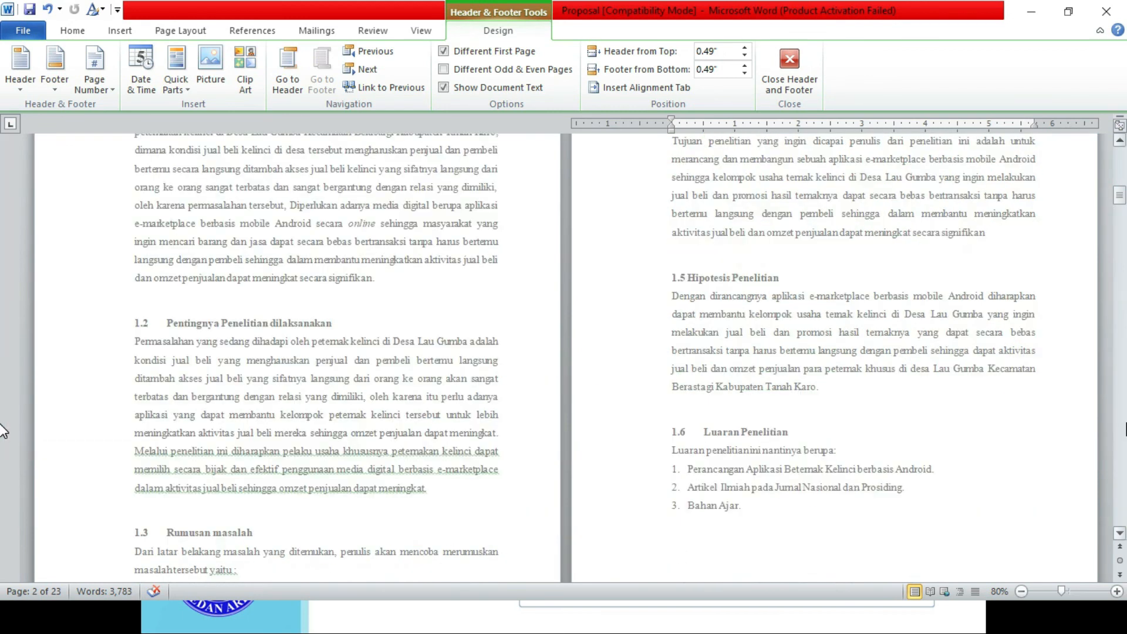
{"action": "scroll", "coordinate": [3, 432], "scroll_direction": "down", "scroll_amount": 12}
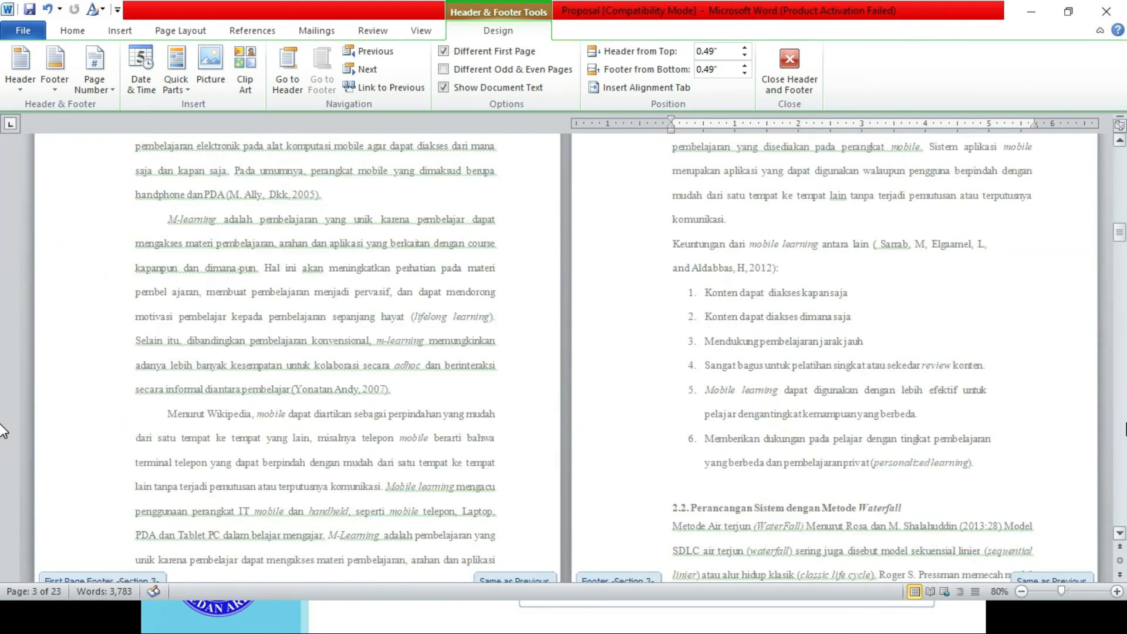
{"action": "scroll", "coordinate": [3, 431], "scroll_direction": "down", "scroll_amount": 8}
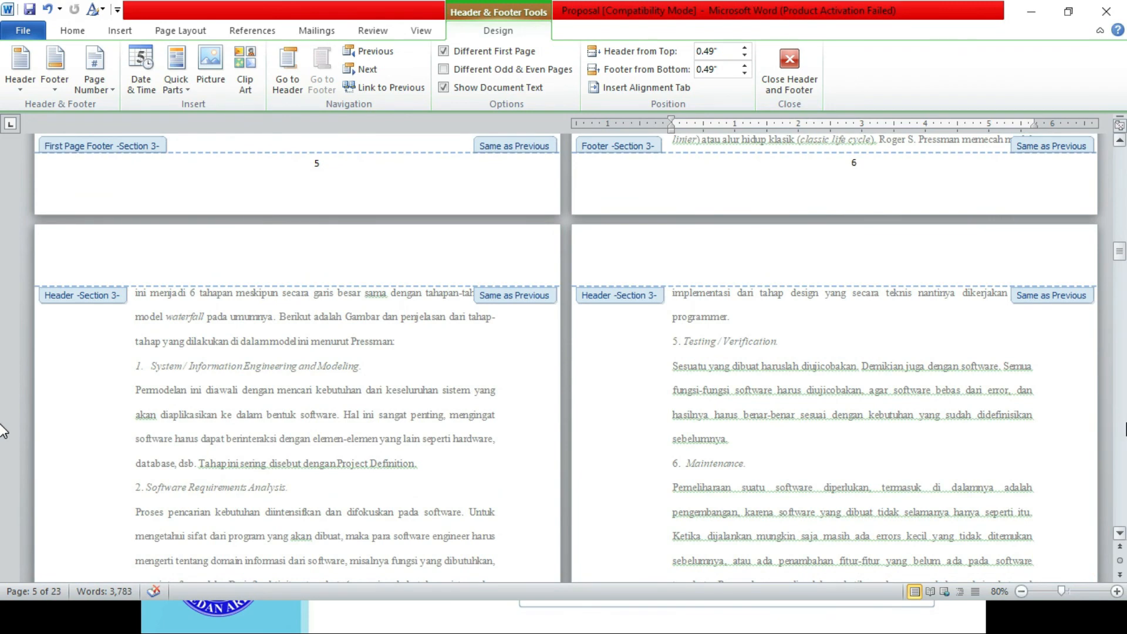
{"action": "scroll", "coordinate": [3, 431], "scroll_direction": "down", "scroll_amount": 11}
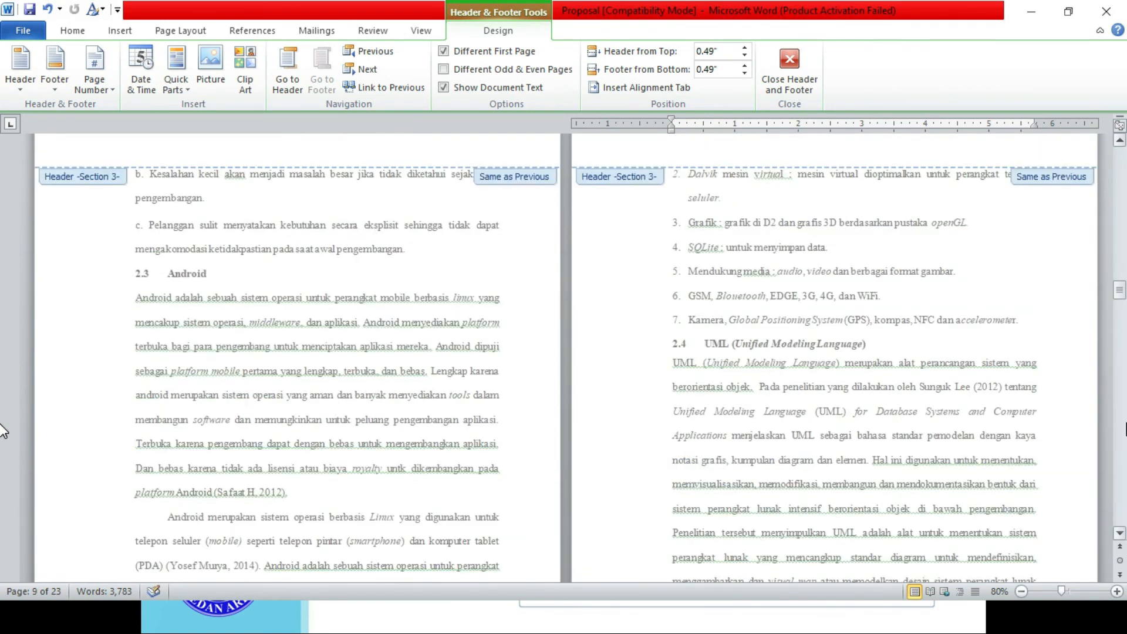
{"action": "scroll", "coordinate": [3, 431], "scroll_direction": "down", "scroll_amount": 20}
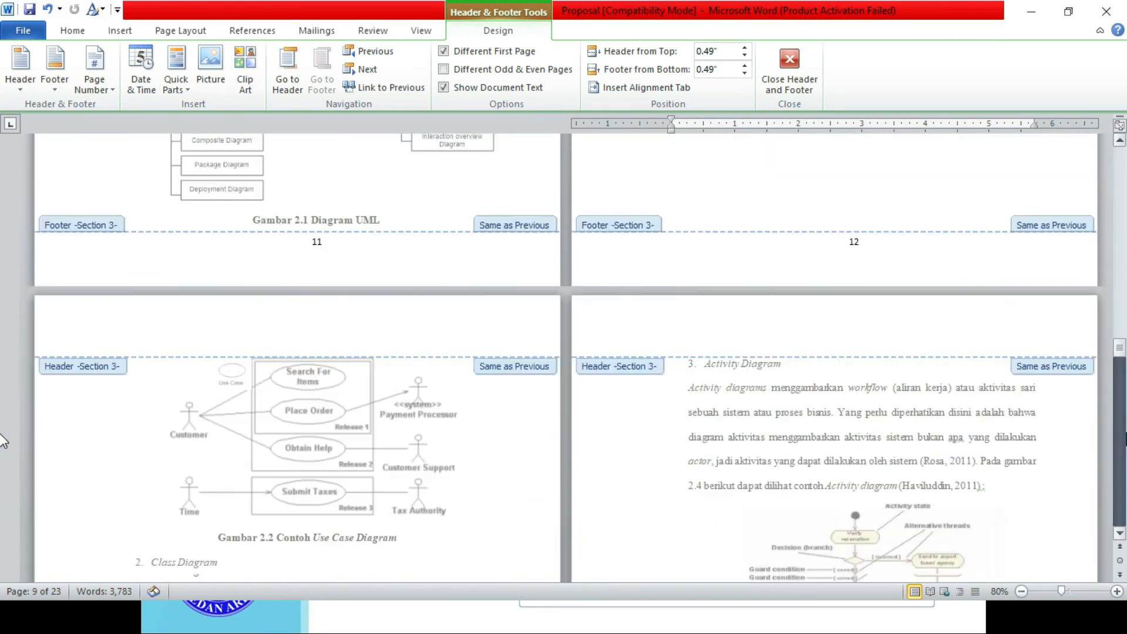
{"action": "scroll", "coordinate": [3, 437], "scroll_direction": "down", "scroll_amount": 13}
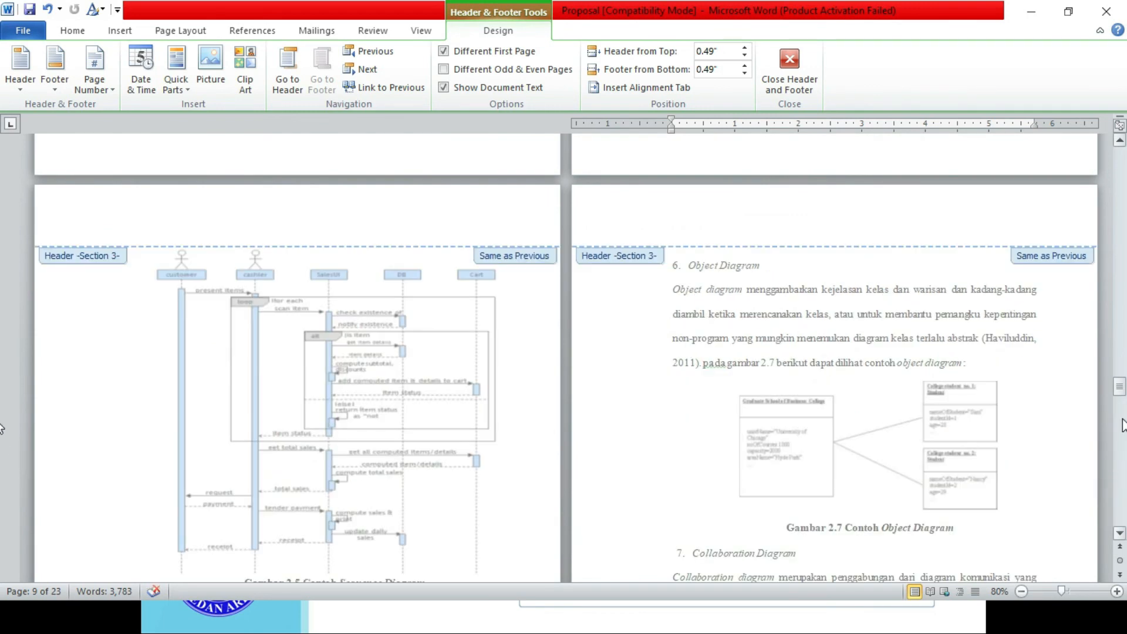
{"action": "scroll", "coordinate": [3, 431], "scroll_direction": "down", "scroll_amount": 11}
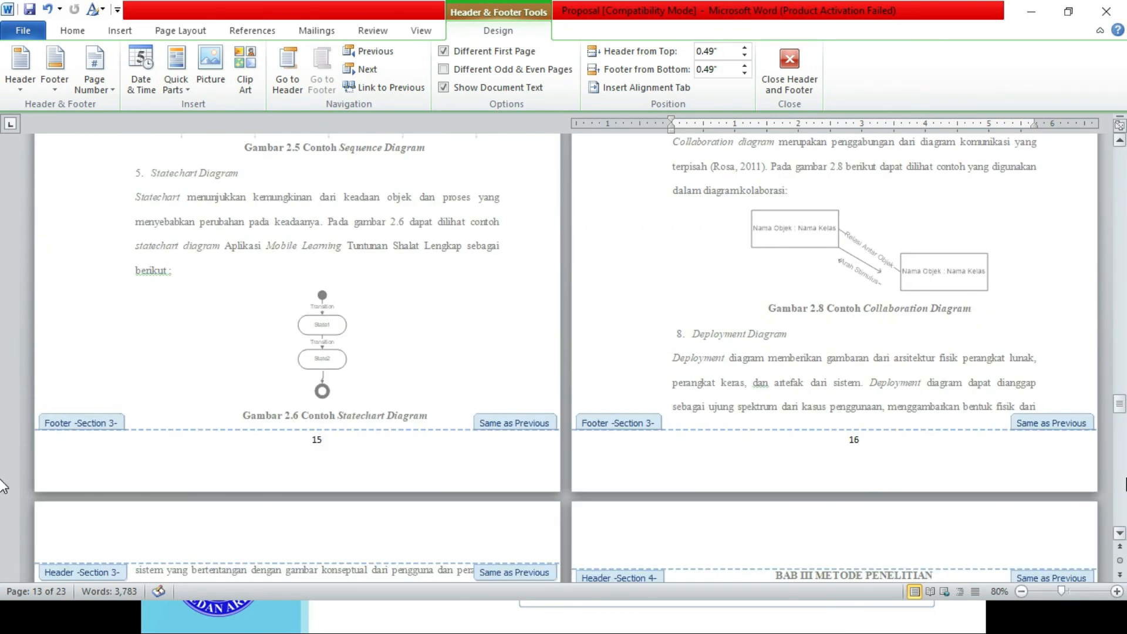
{"action": "scroll", "coordinate": [2, 484], "scroll_direction": "down", "scroll_amount": 10}
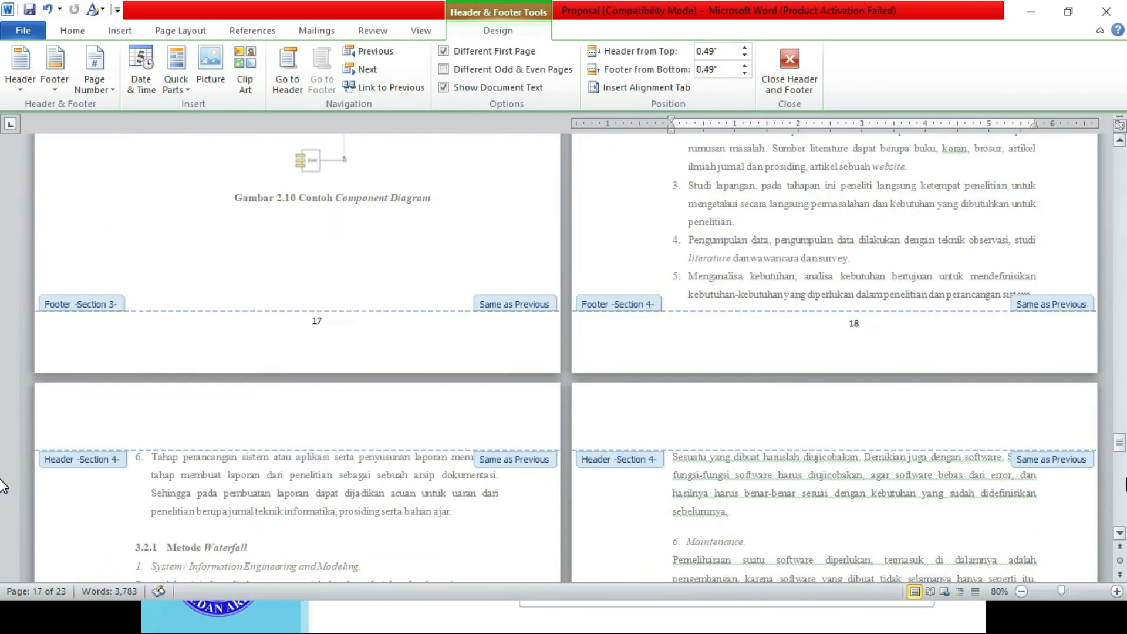
{"action": "scroll", "coordinate": [3, 486], "scroll_direction": "down", "scroll_amount": 1}
{"action": "scroll", "coordinate": [3, 486], "scroll_direction": "down", "scroll_amount": 9}
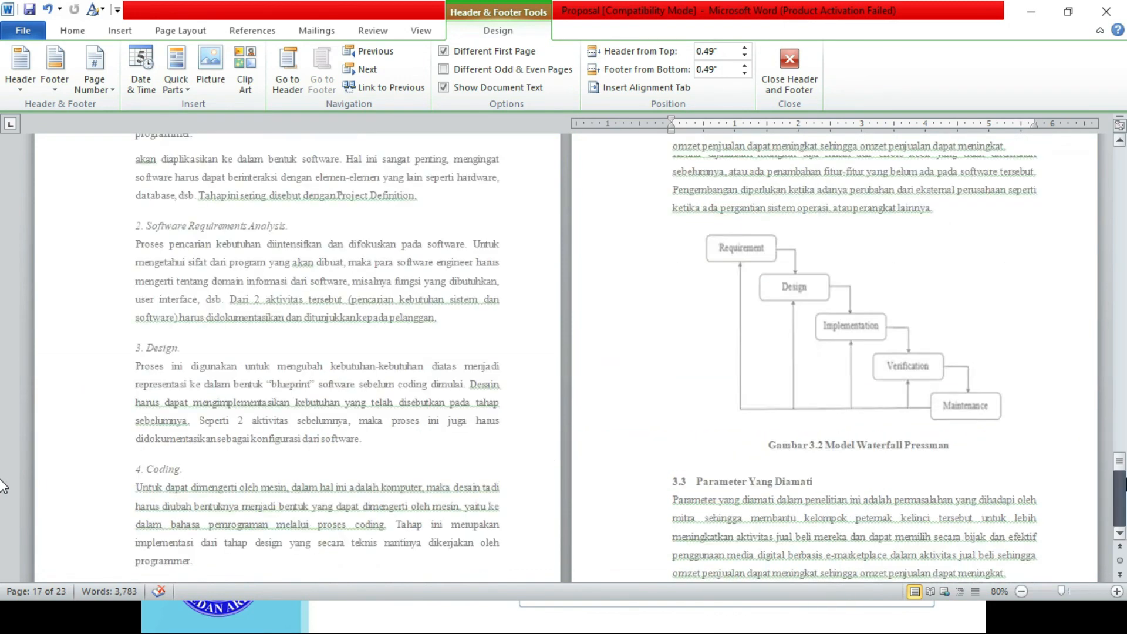